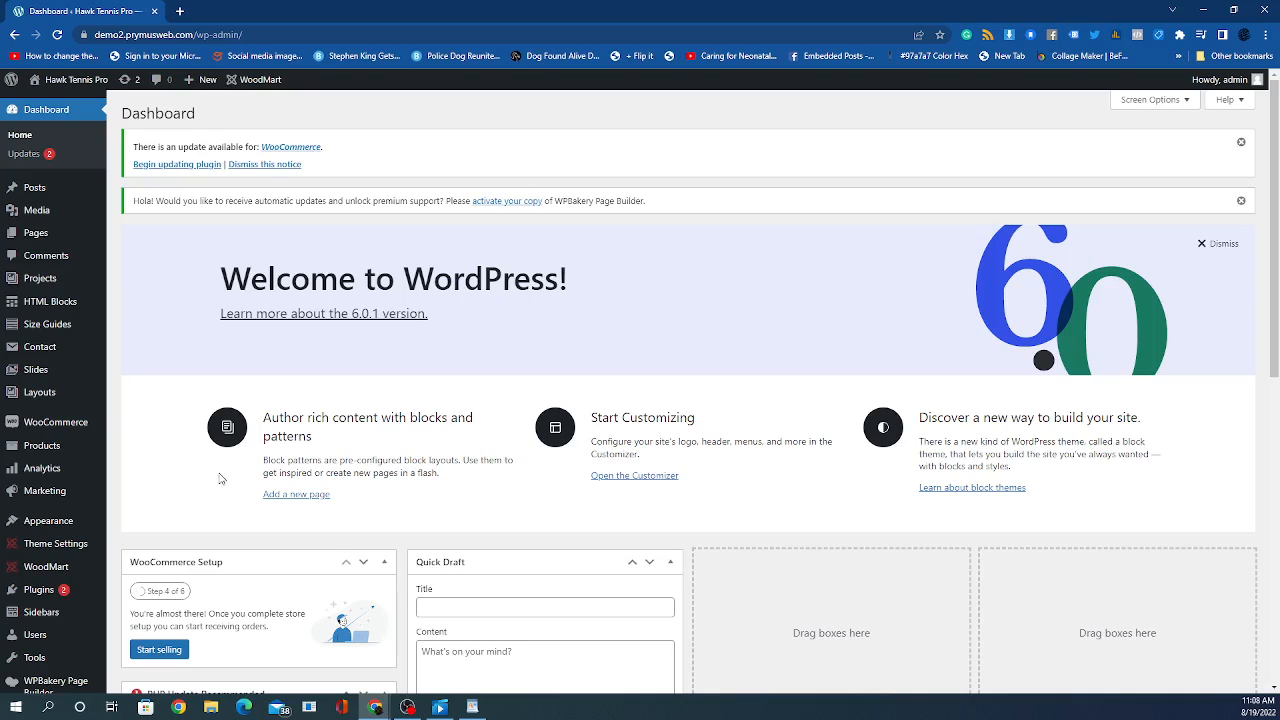
Step: Open the product attributes page and delete the existing Brand, Color and Size attributes, confirming each deletion
mouse_move(55, 450)
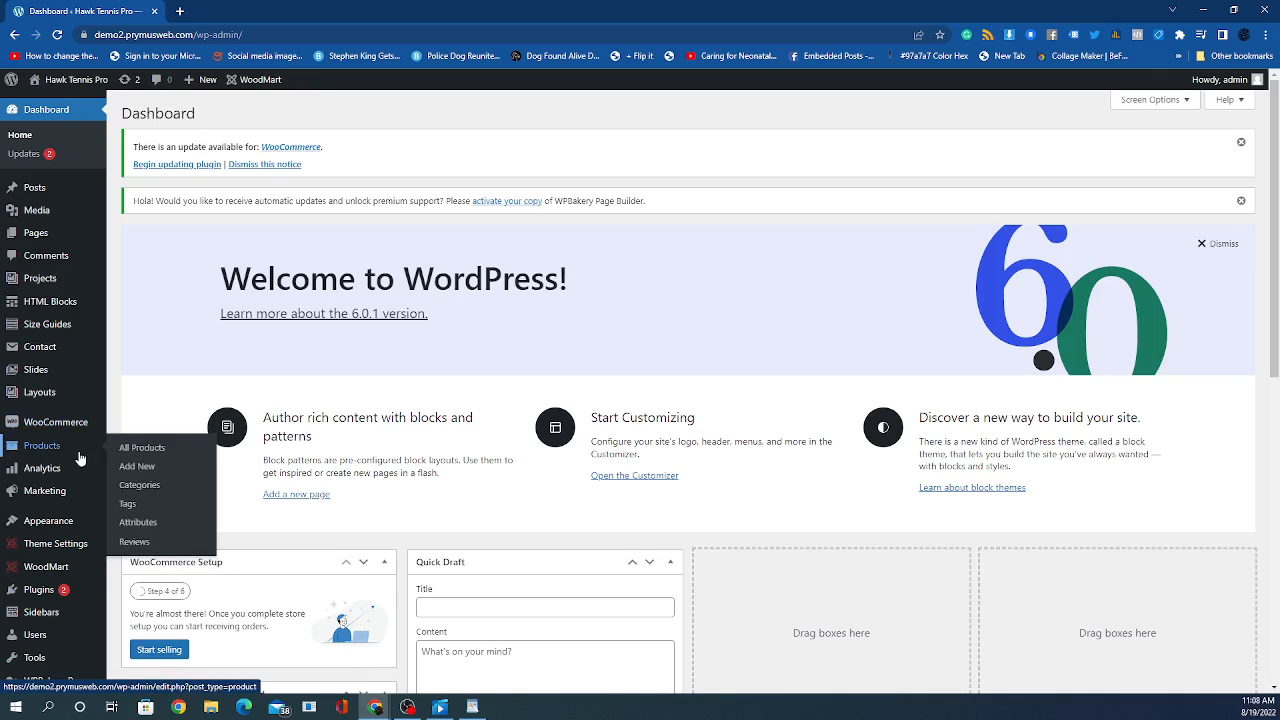
click(135, 524)
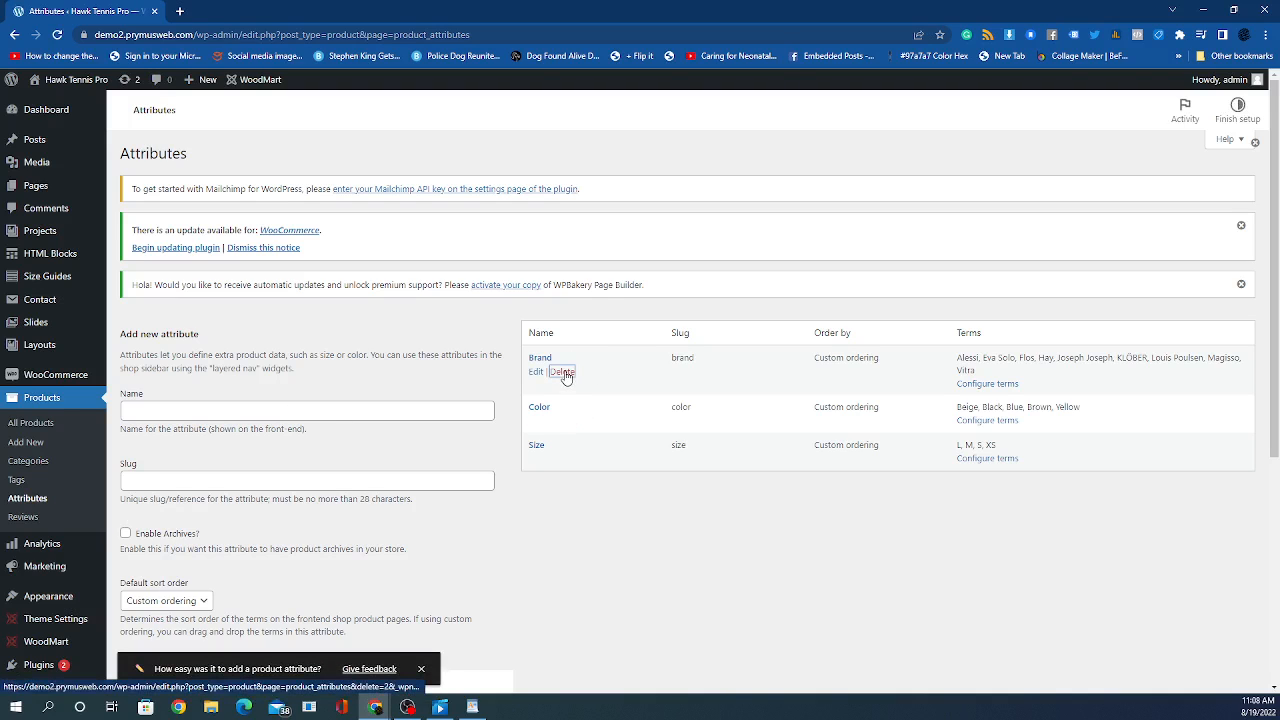
click(565, 373)
click(705, 110)
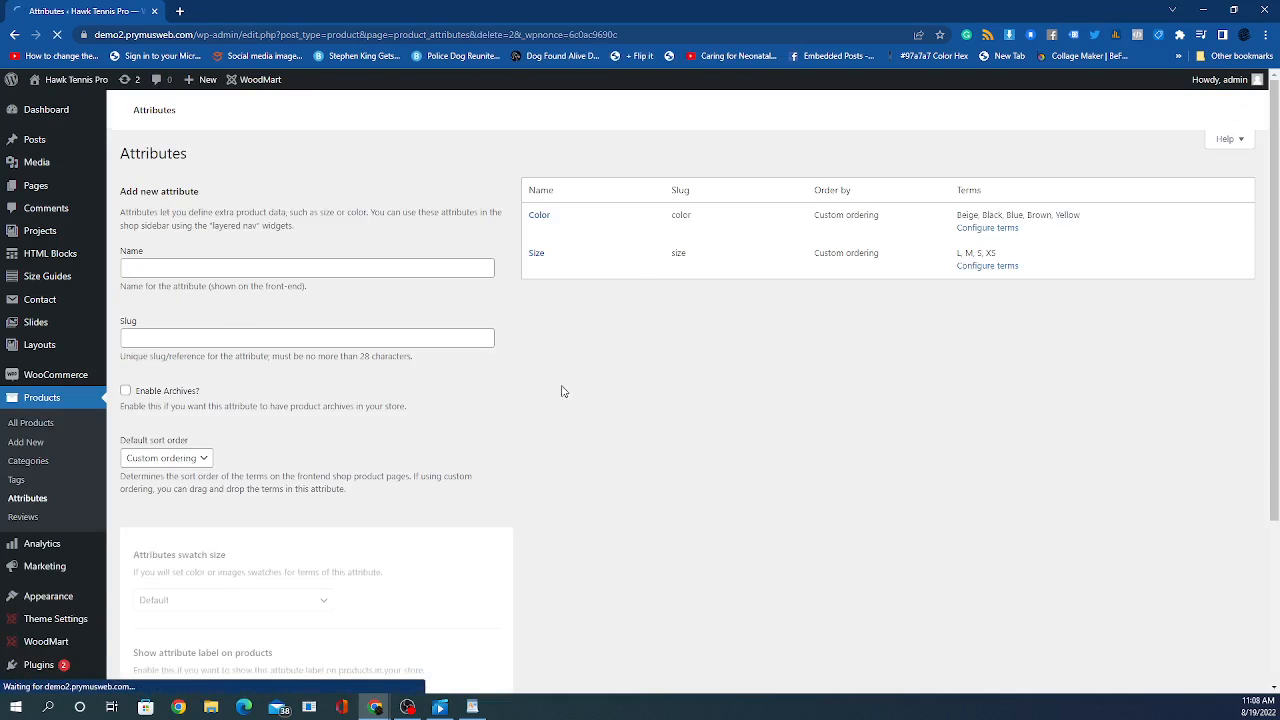
click(562, 373)
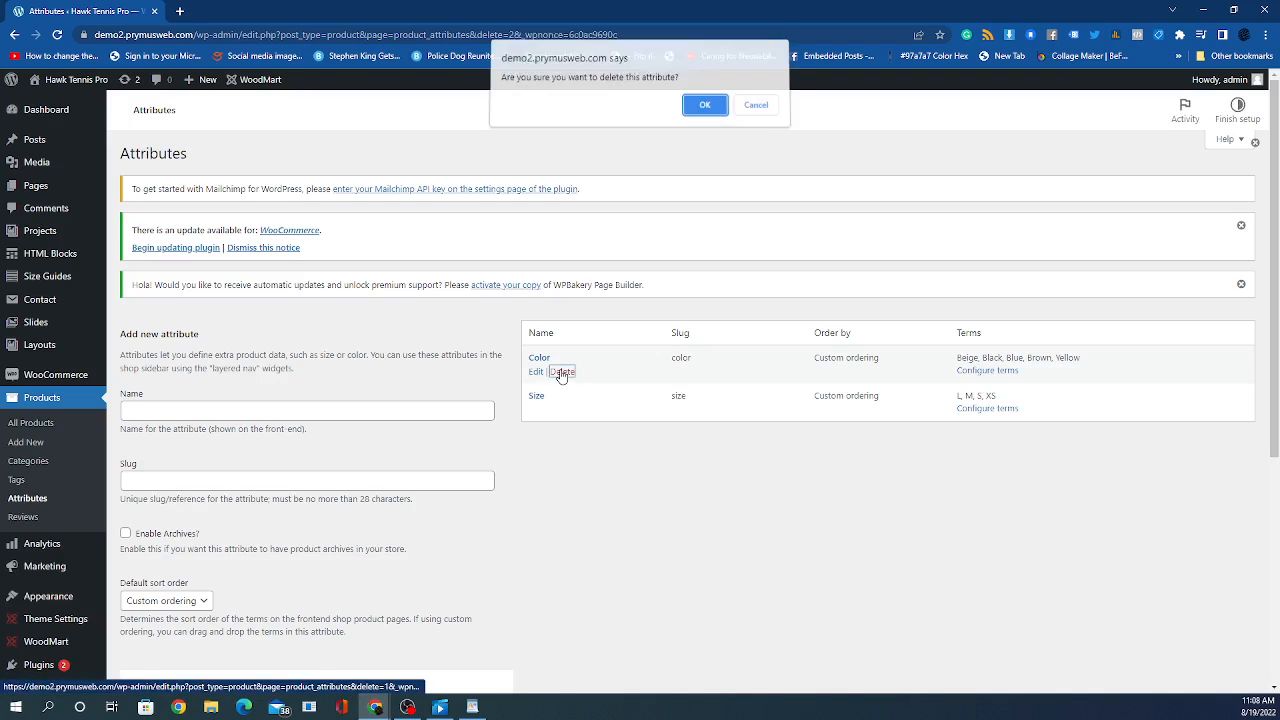
click(705, 106)
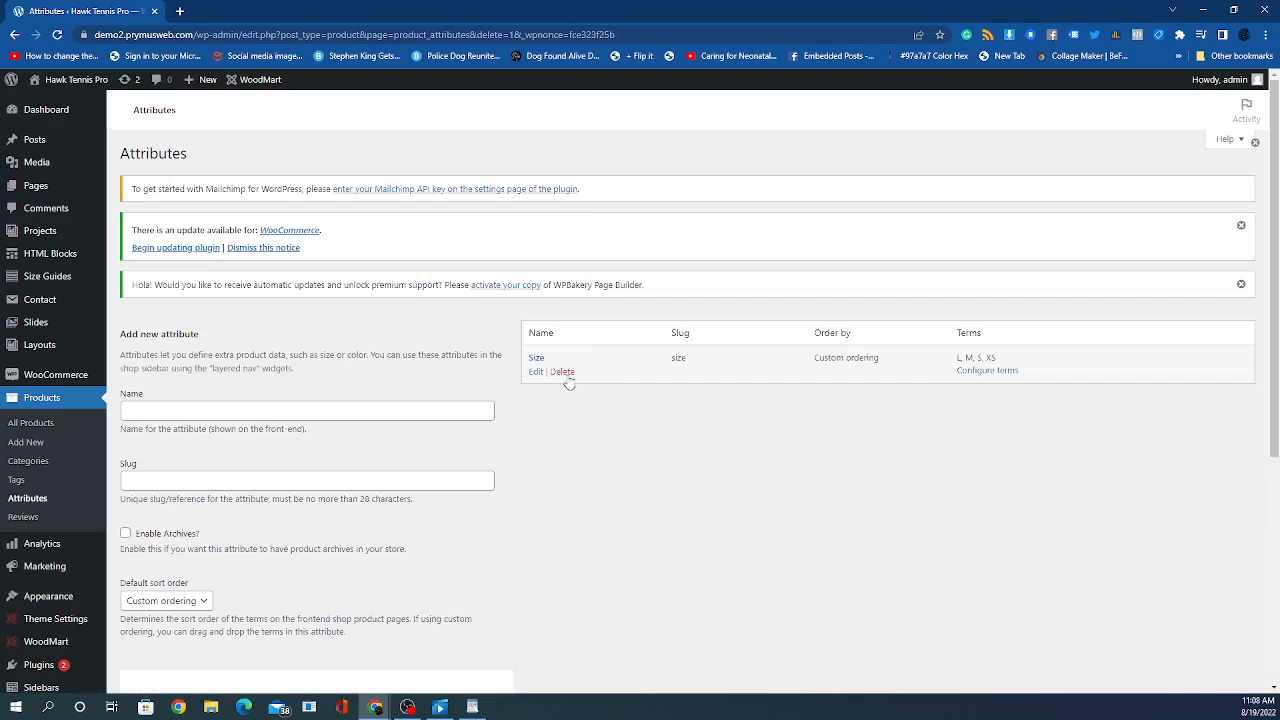
click(562, 371)
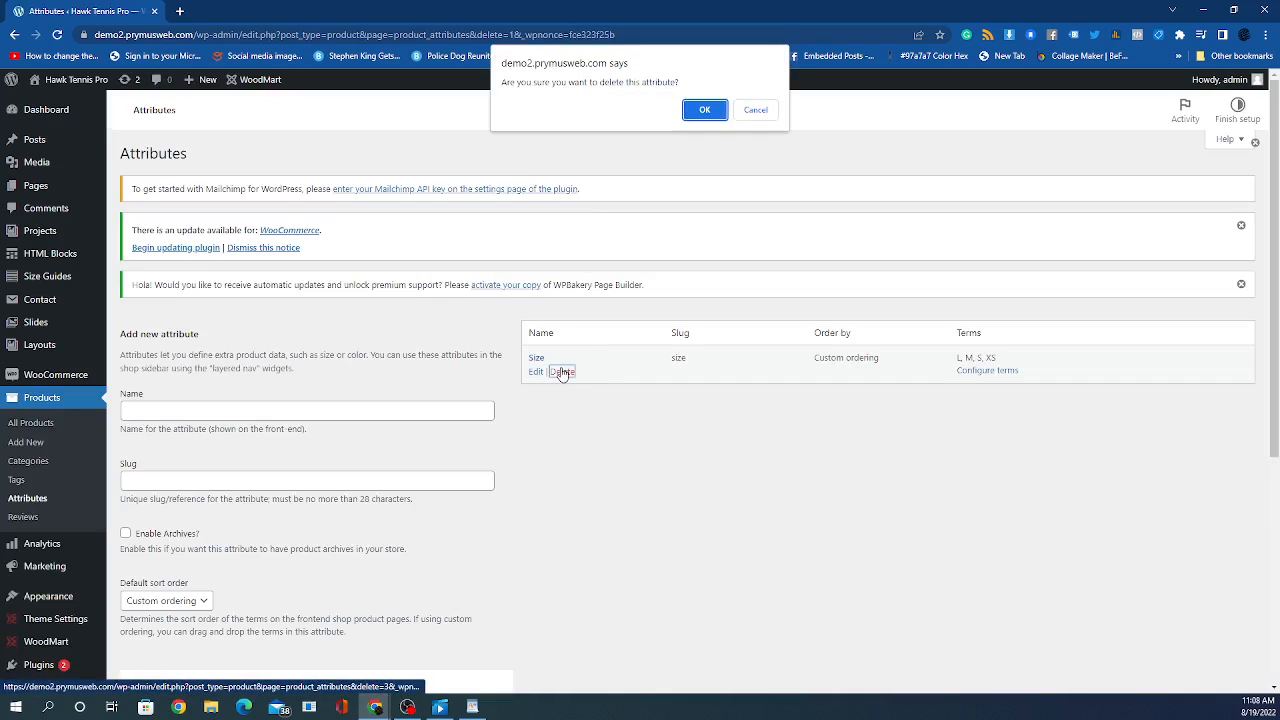
click(701, 116)
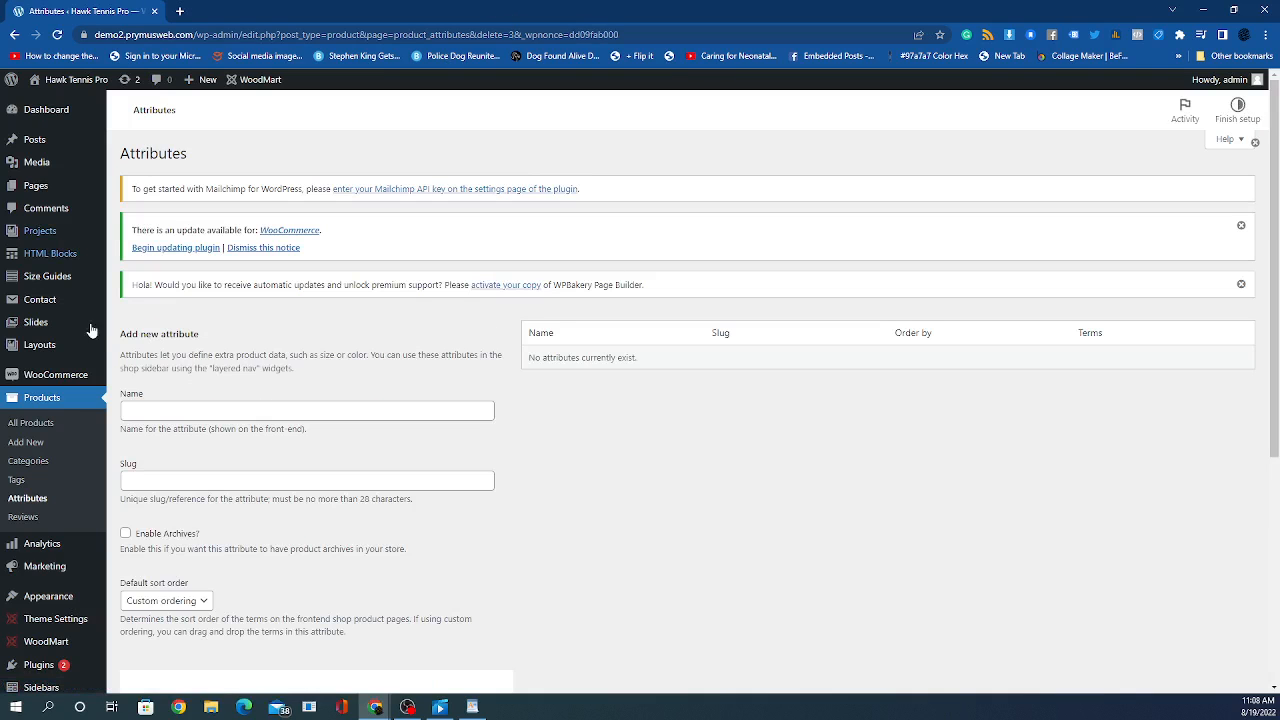
Step: Enter Size as the name of the new product attribute and leave its slug empty
click(217, 413)
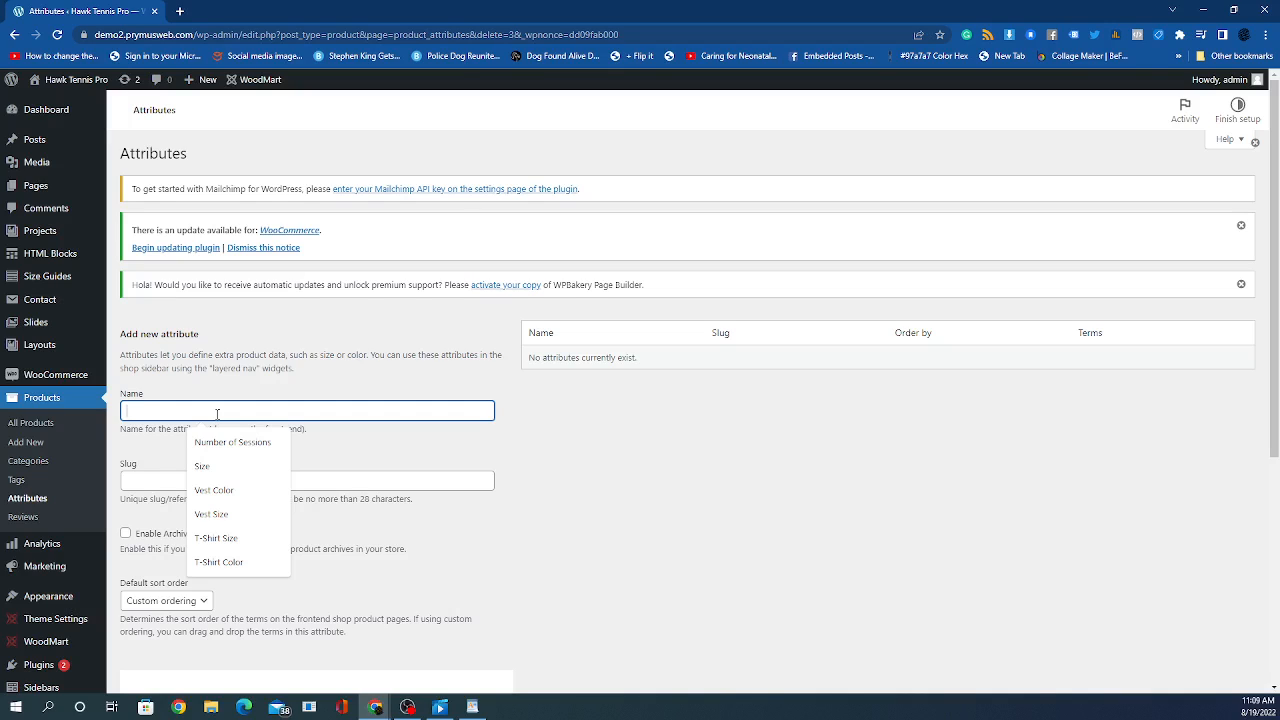
text(Size)
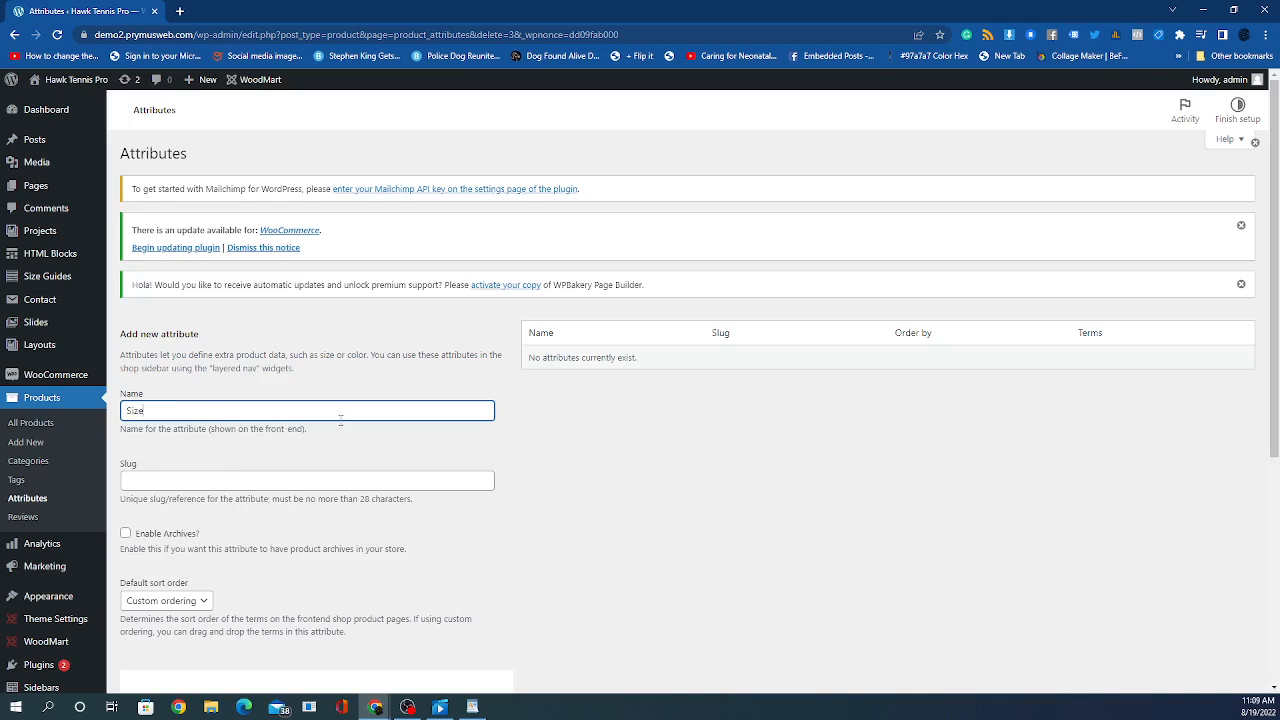
click(208, 476)
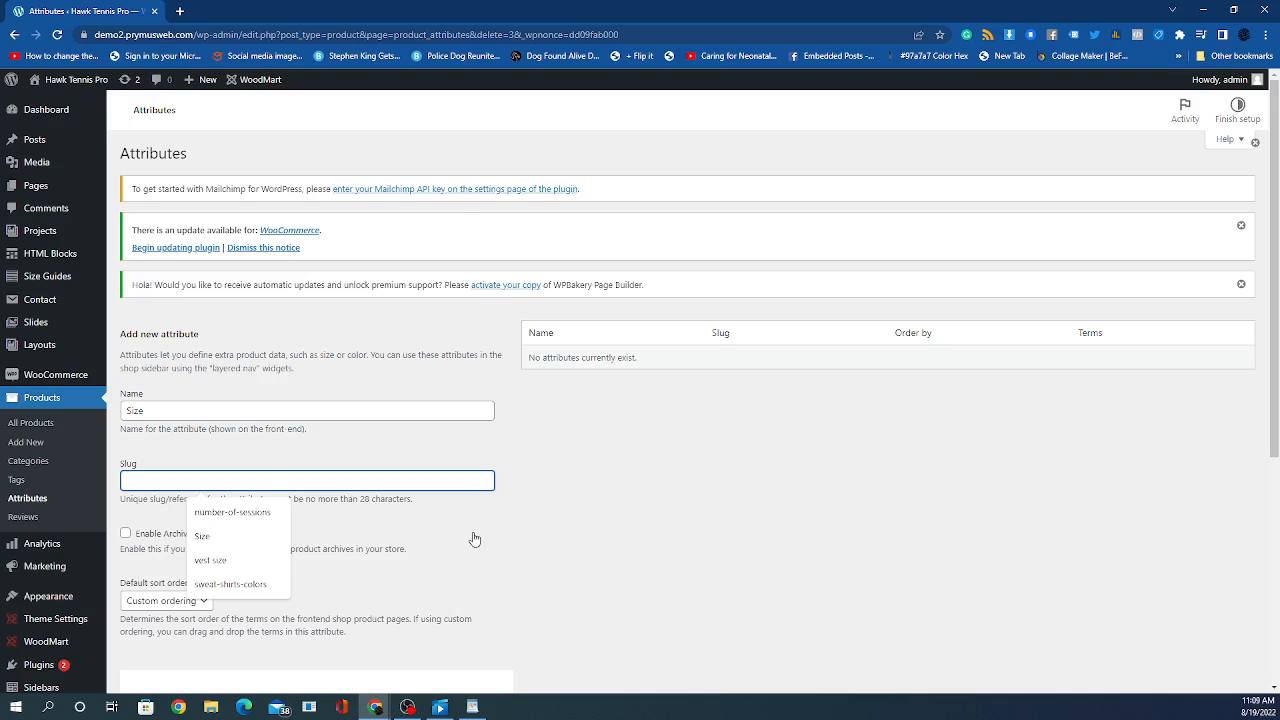
click(609, 534)
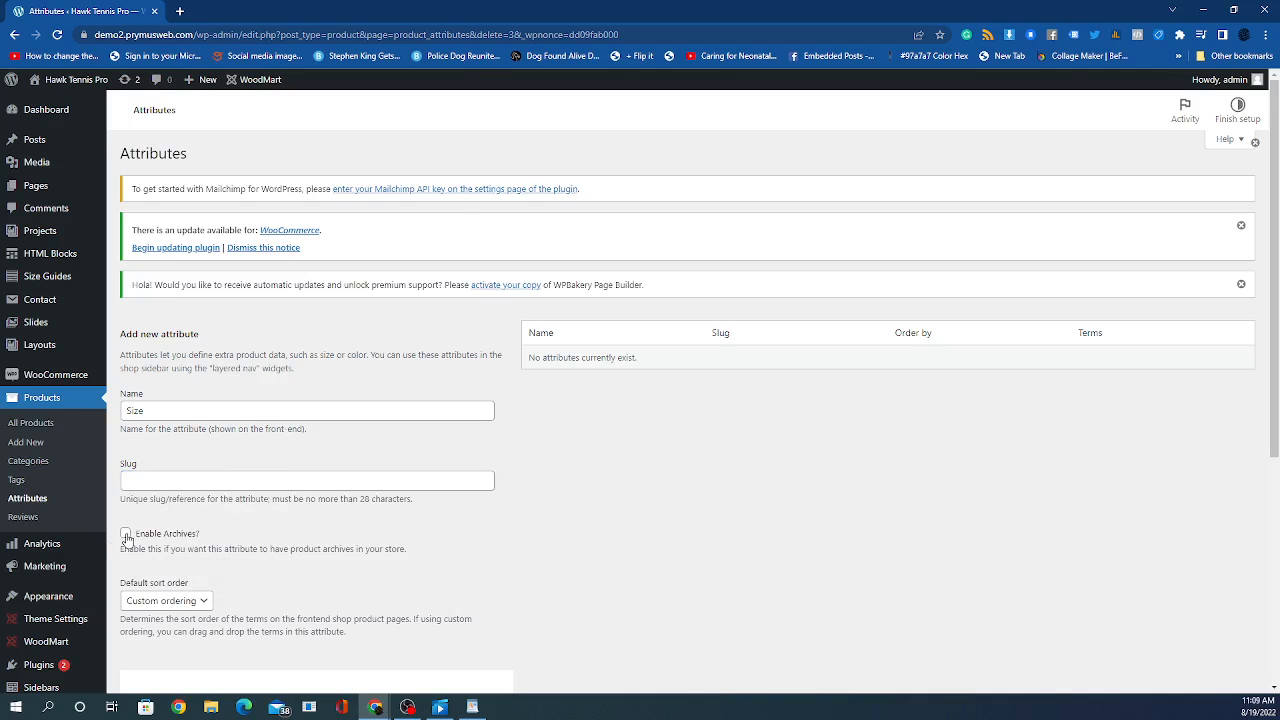
Step: Examine the new attribute's remaining options: archives, sort order, swatch size, product label and the image chooser
scroll(188, 564, down, 3)
scroll(177, 558, down, 2)
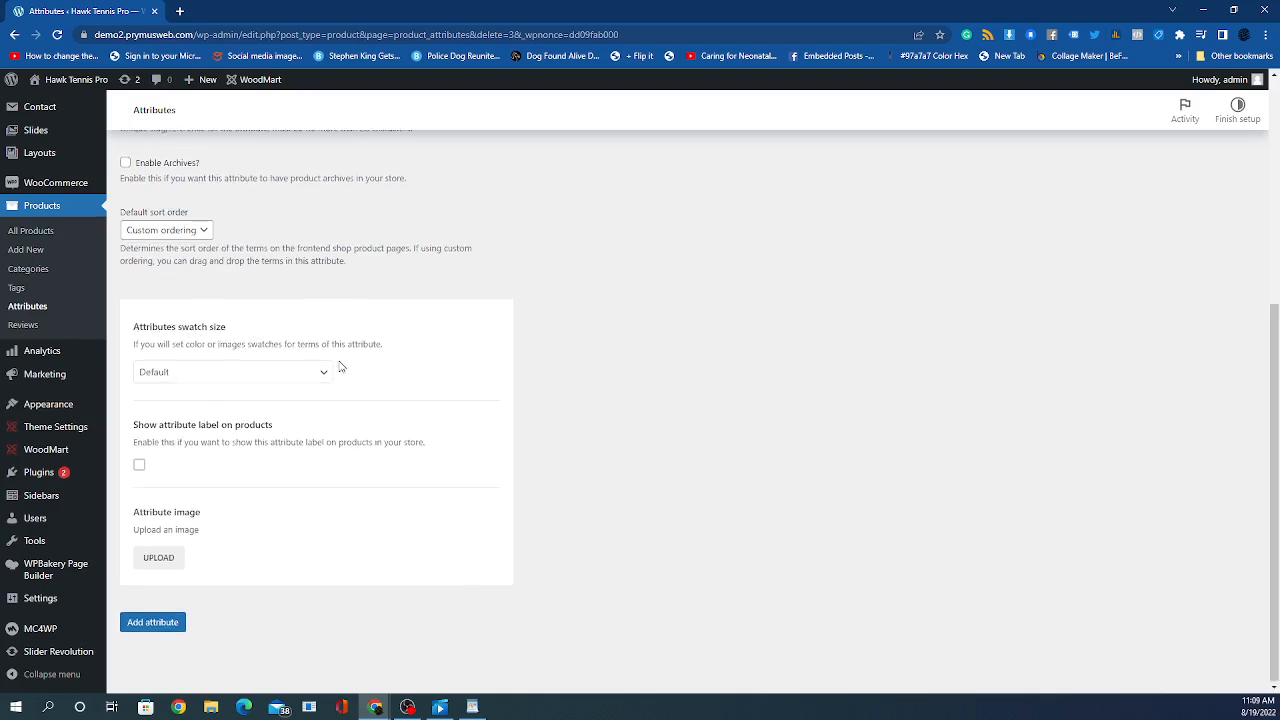
scroll(337, 375, up, 3)
scroll(330, 390, down, 2)
scroll(326, 393, up, 2)
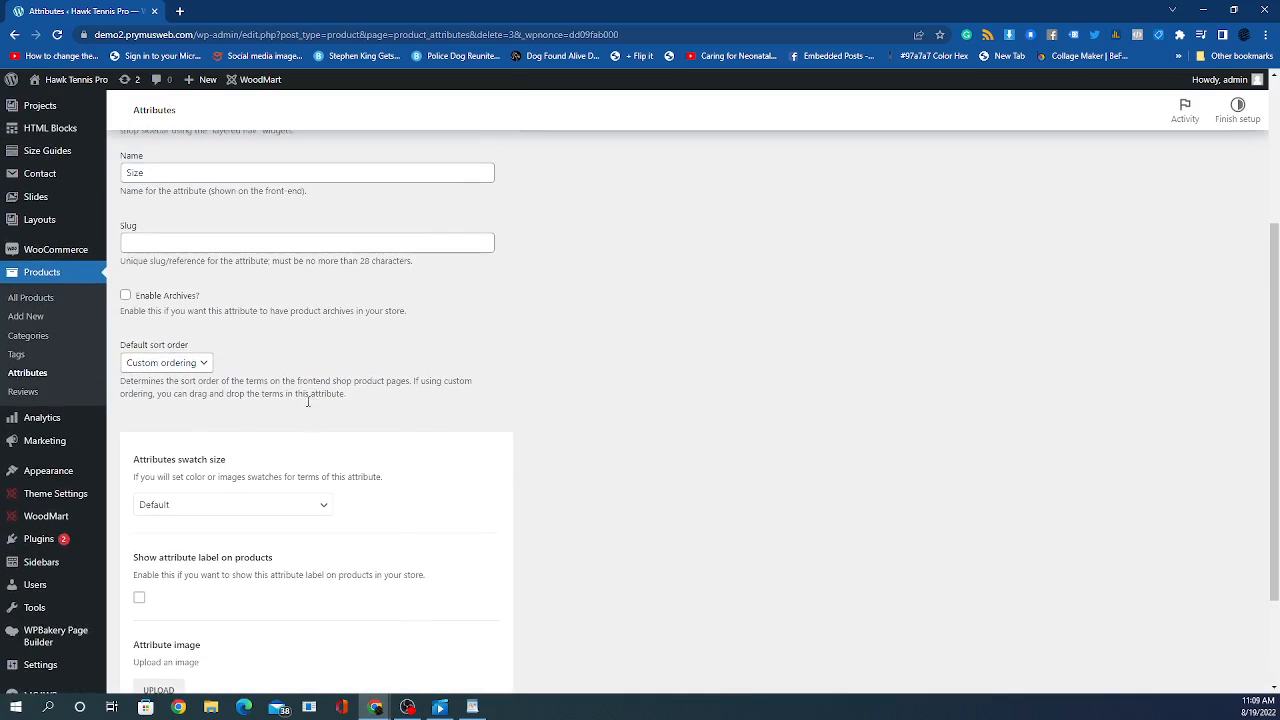
scroll(256, 445, down, 1)
scroll(314, 457, down, 2)
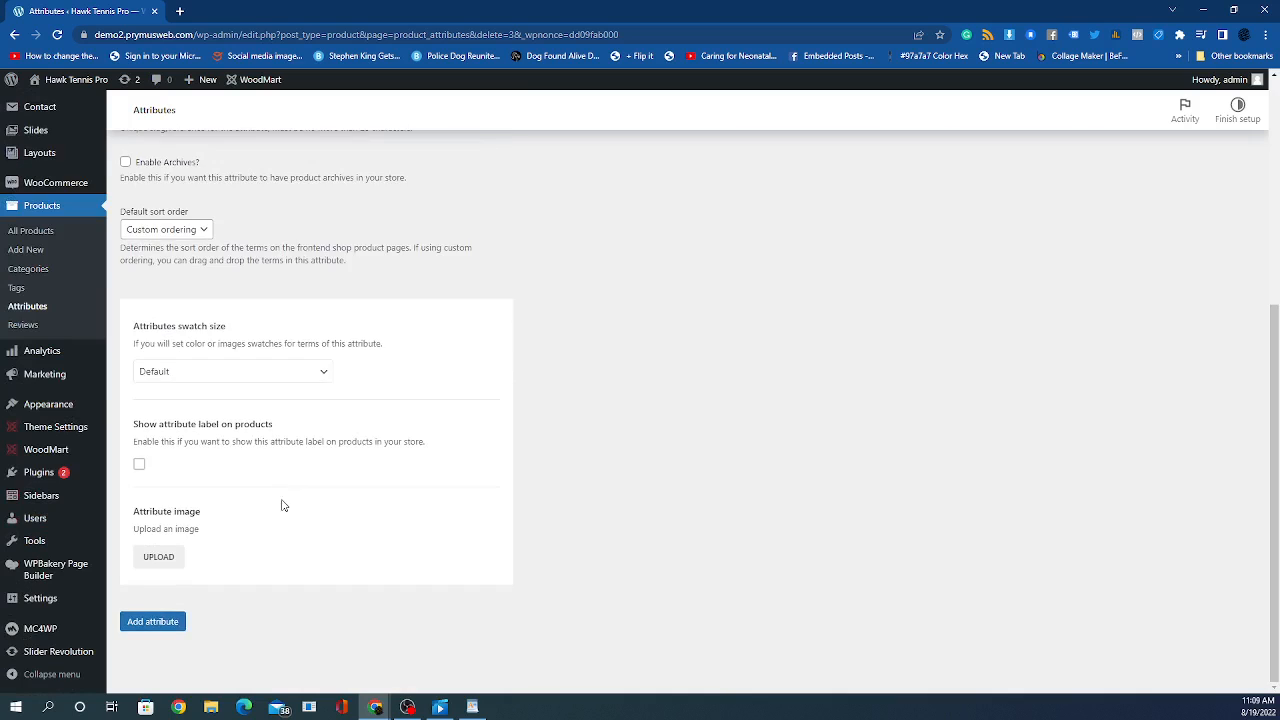
scroll(215, 570, up, 4)
scroll(155, 660, down, 3)
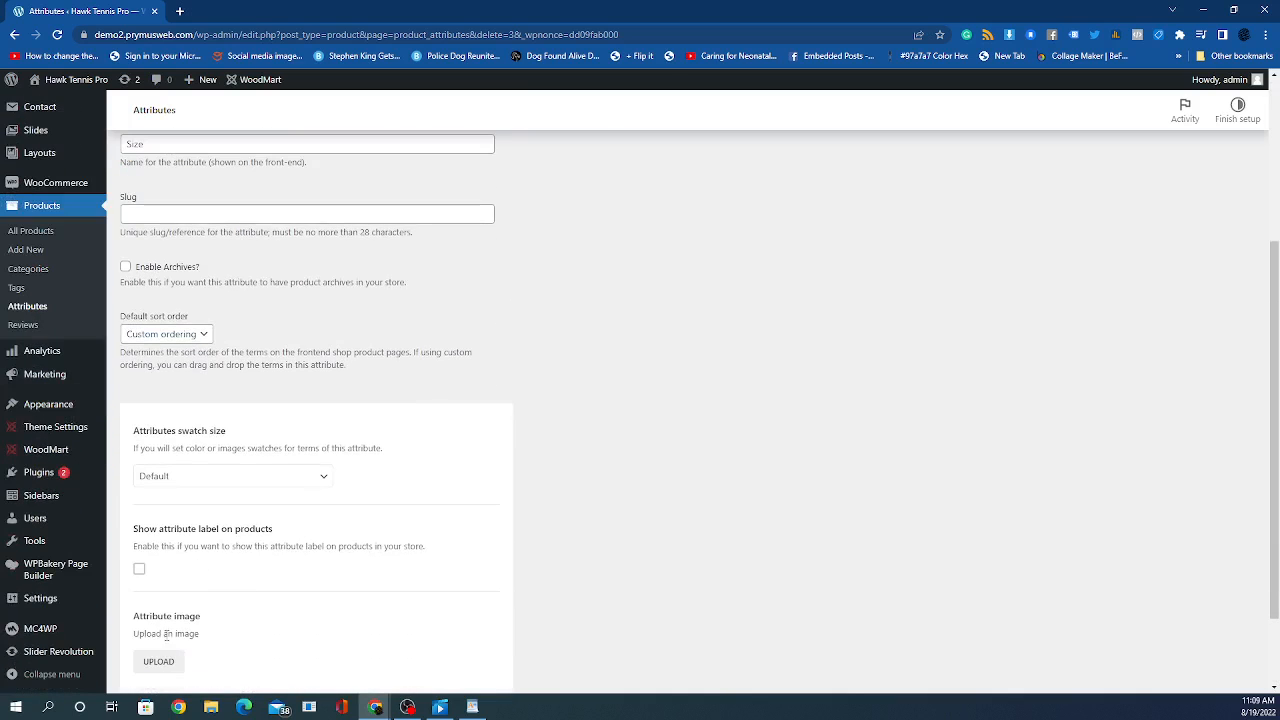
click(157, 662)
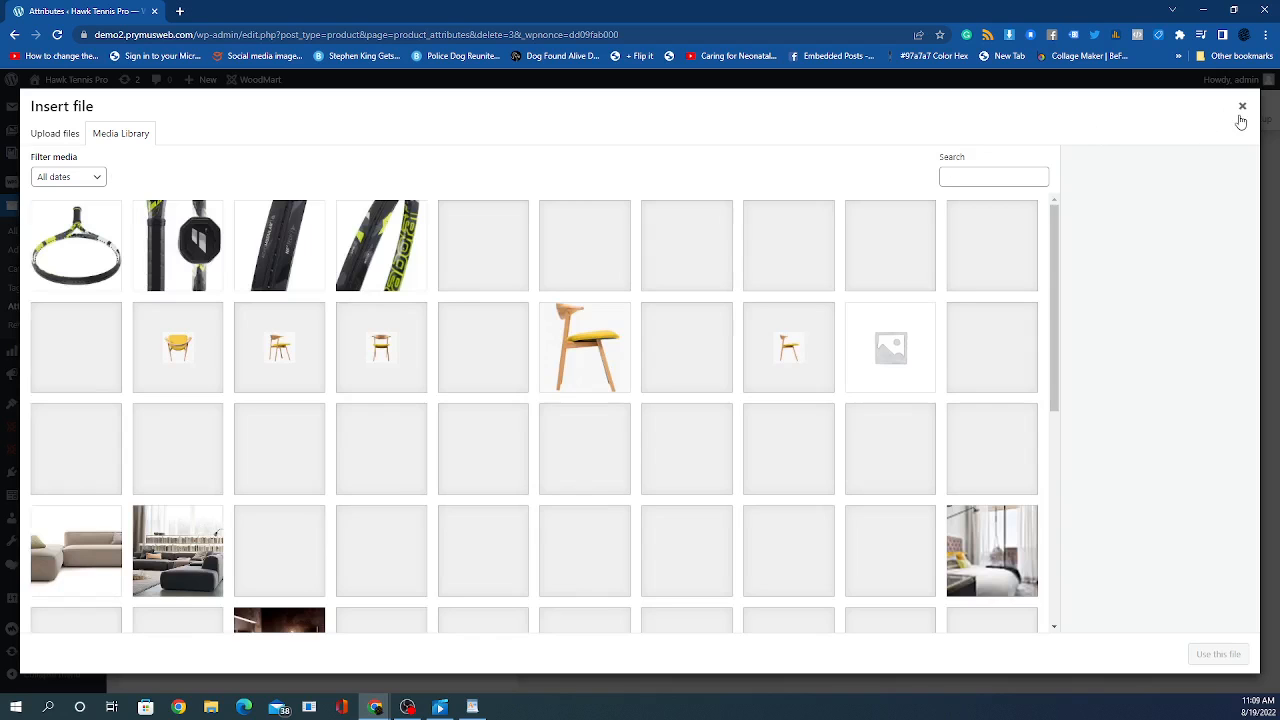
click(1242, 106)
scroll(210, 540, down, 2)
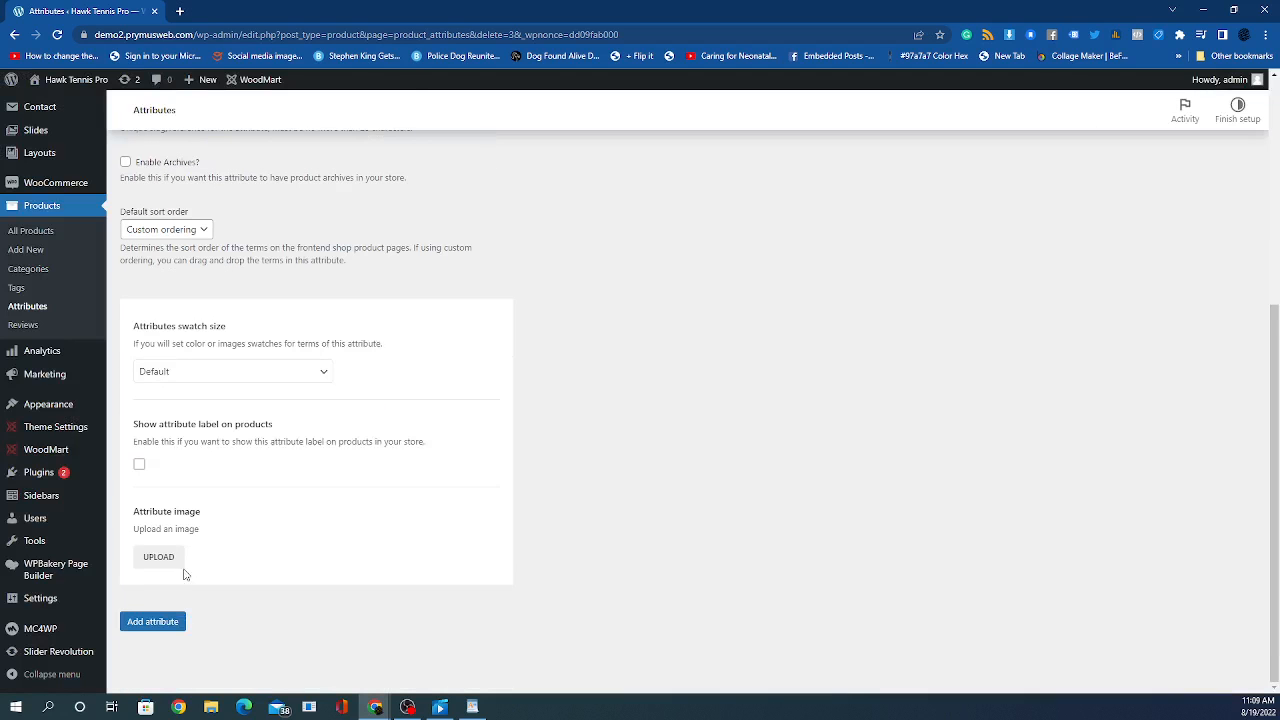
Step: Add the Size attribute to the store and open its terms for configuration
click(147, 623)
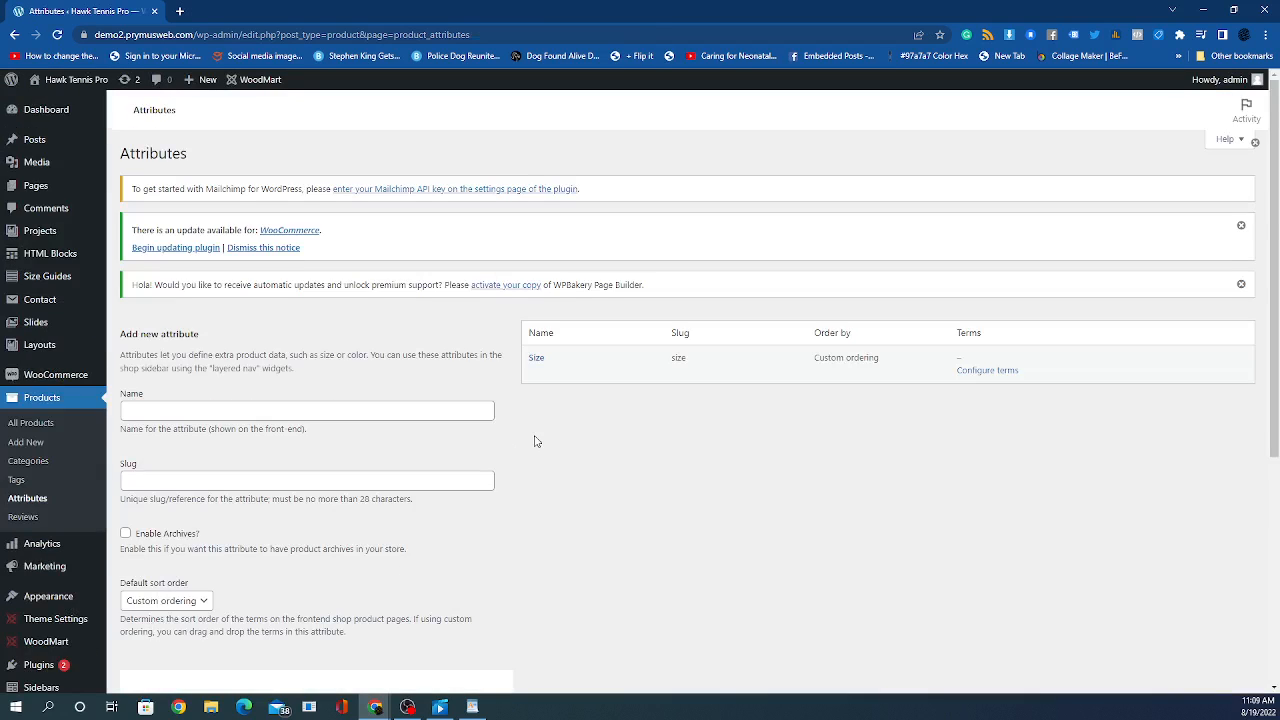
scroll(597, 455, down, 1)
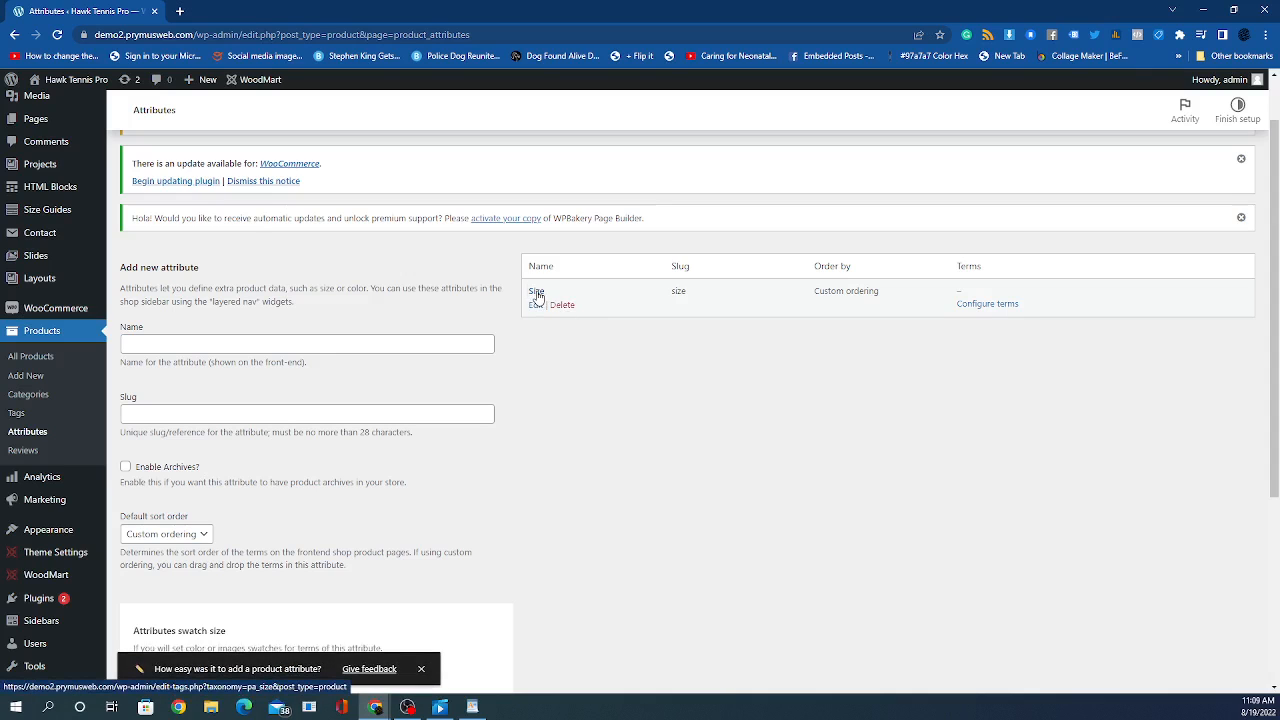
click(537, 292)
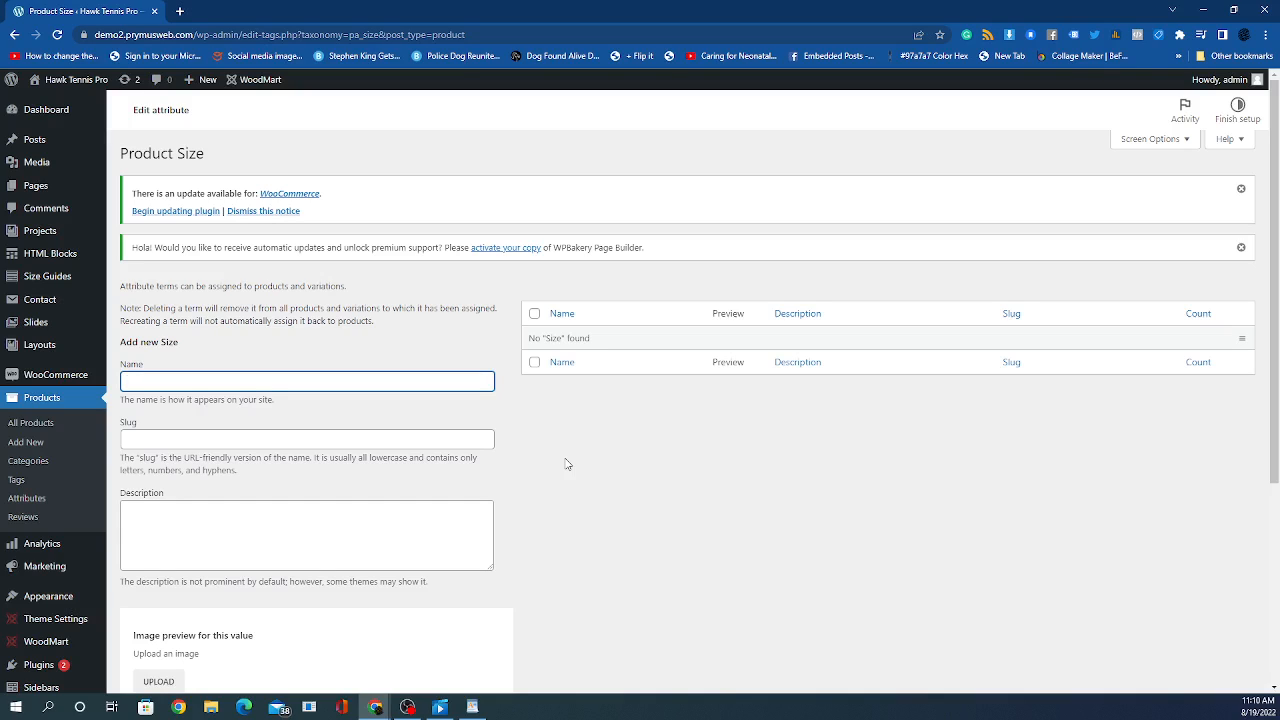
Step: Add a term named Small to the Size attribute, leaving slug, description and preview options empty
text(Small)
click(284, 538)
scroll(294, 537, down, 2)
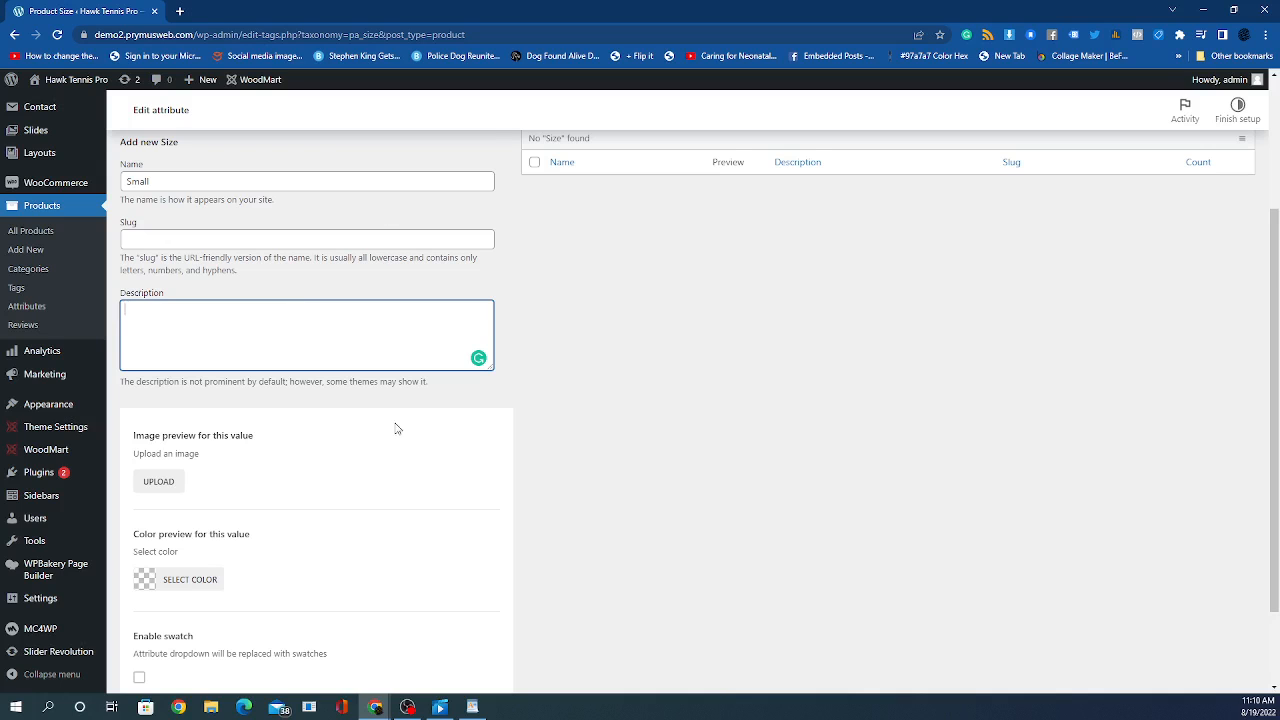
scroll(370, 429, down, 1)
scroll(325, 490, up, 2)
scroll(314, 491, down, 2)
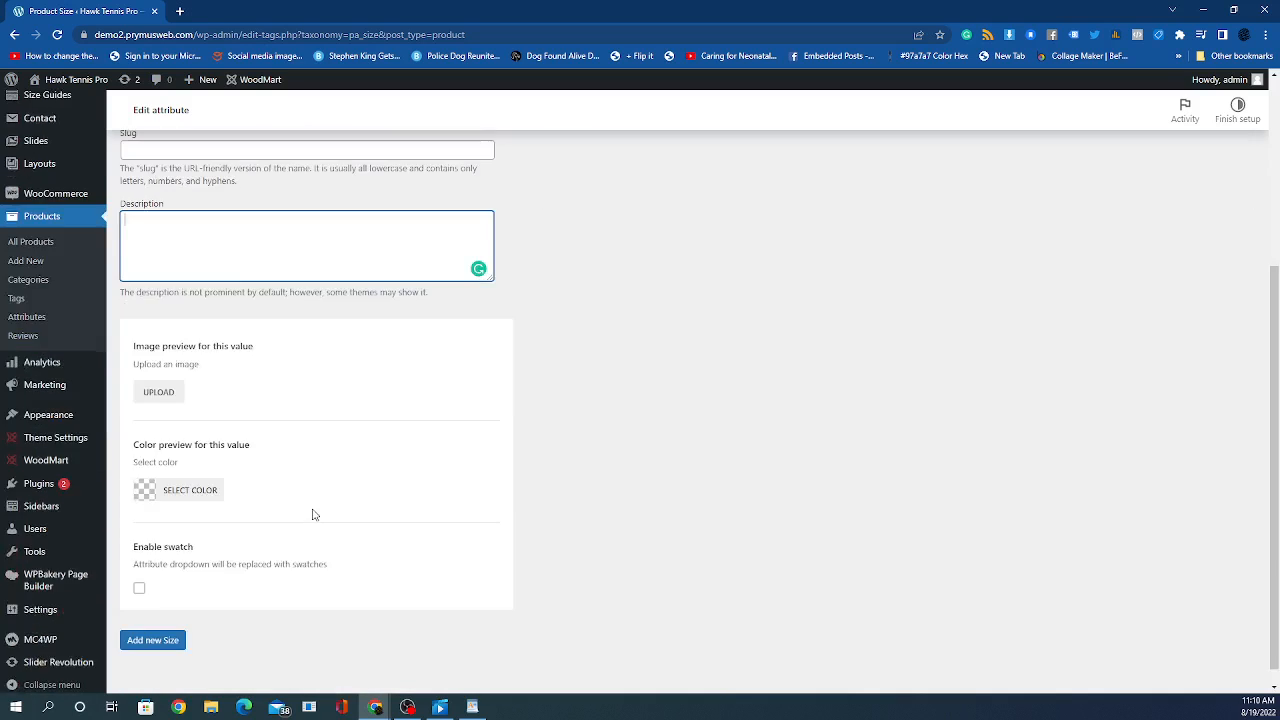
click(168, 622)
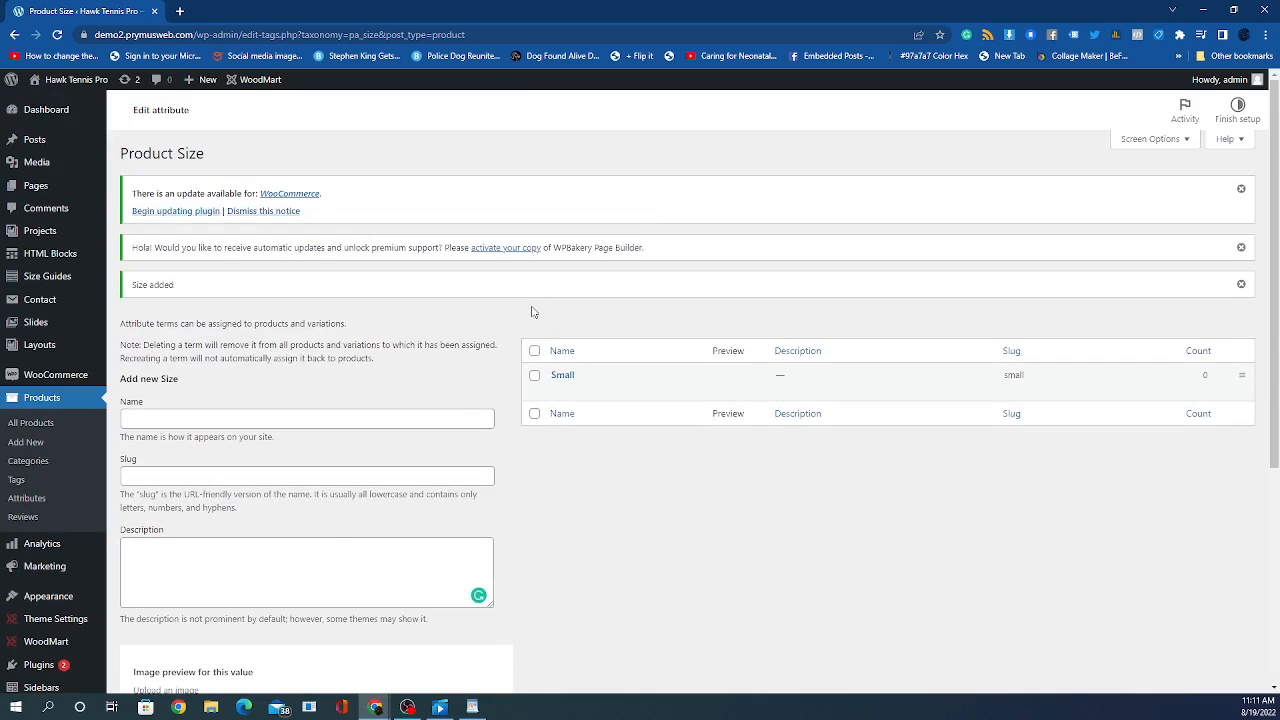
Step: Add a second term named Medium to the Size attribute
click(188, 419)
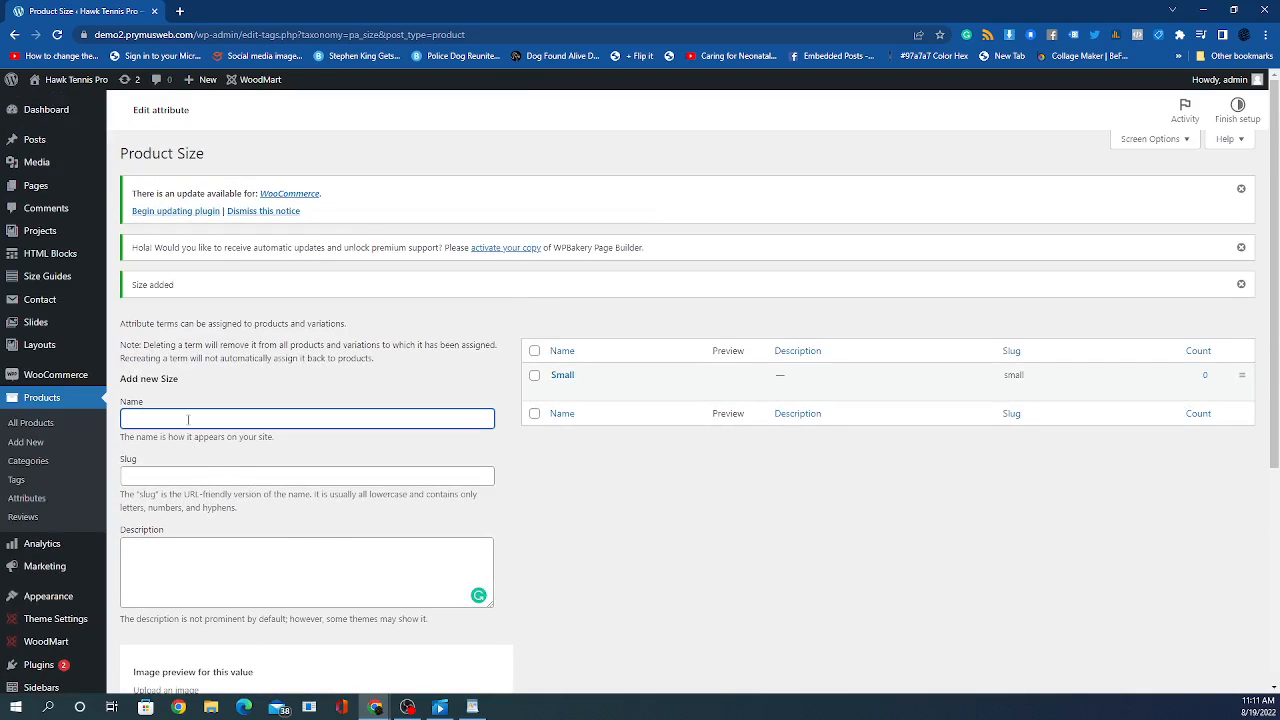
text(Medium)
scroll(199, 487, down, 3)
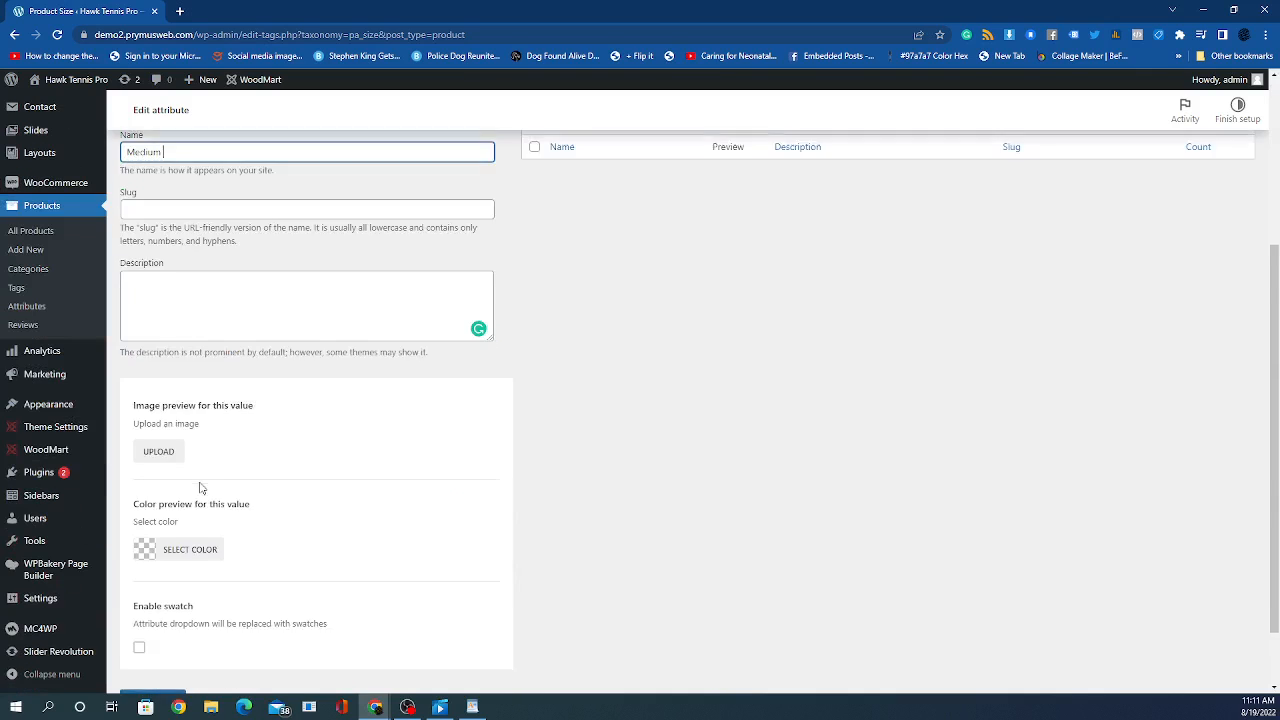
scroll(199, 487, down, 1)
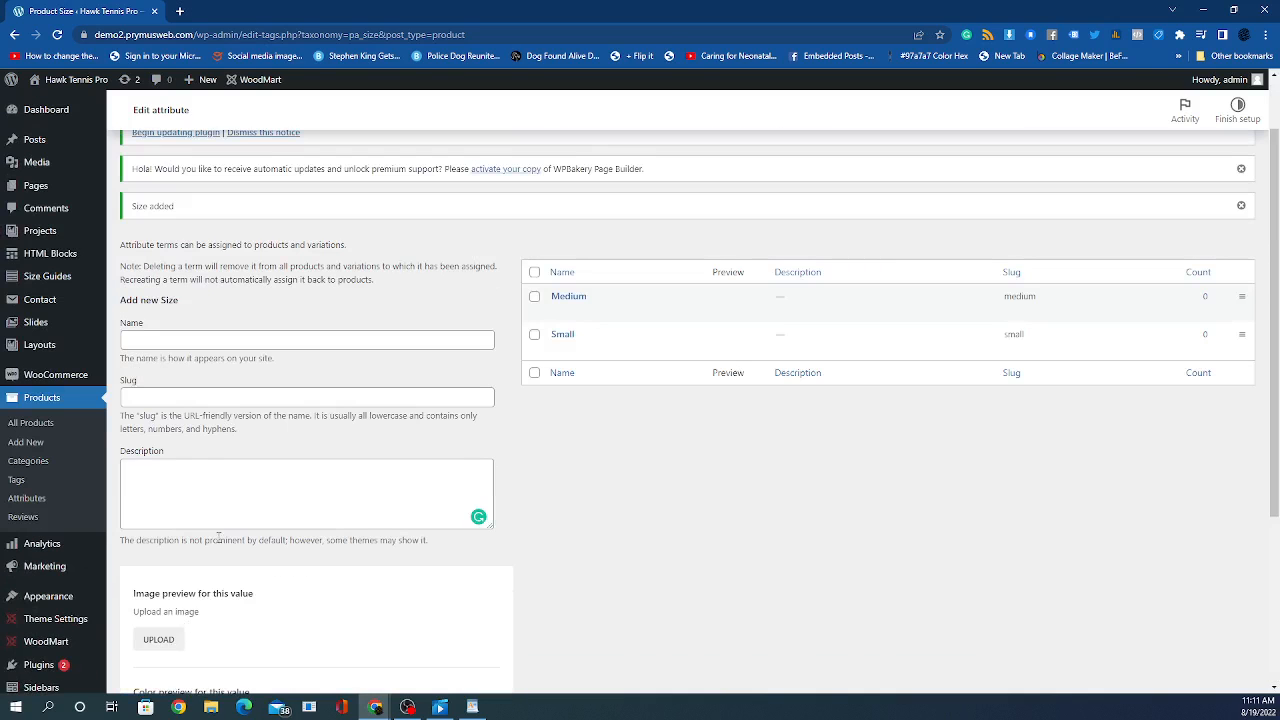
Step: Add a third term named Large to the Size attribute
click(153, 338)
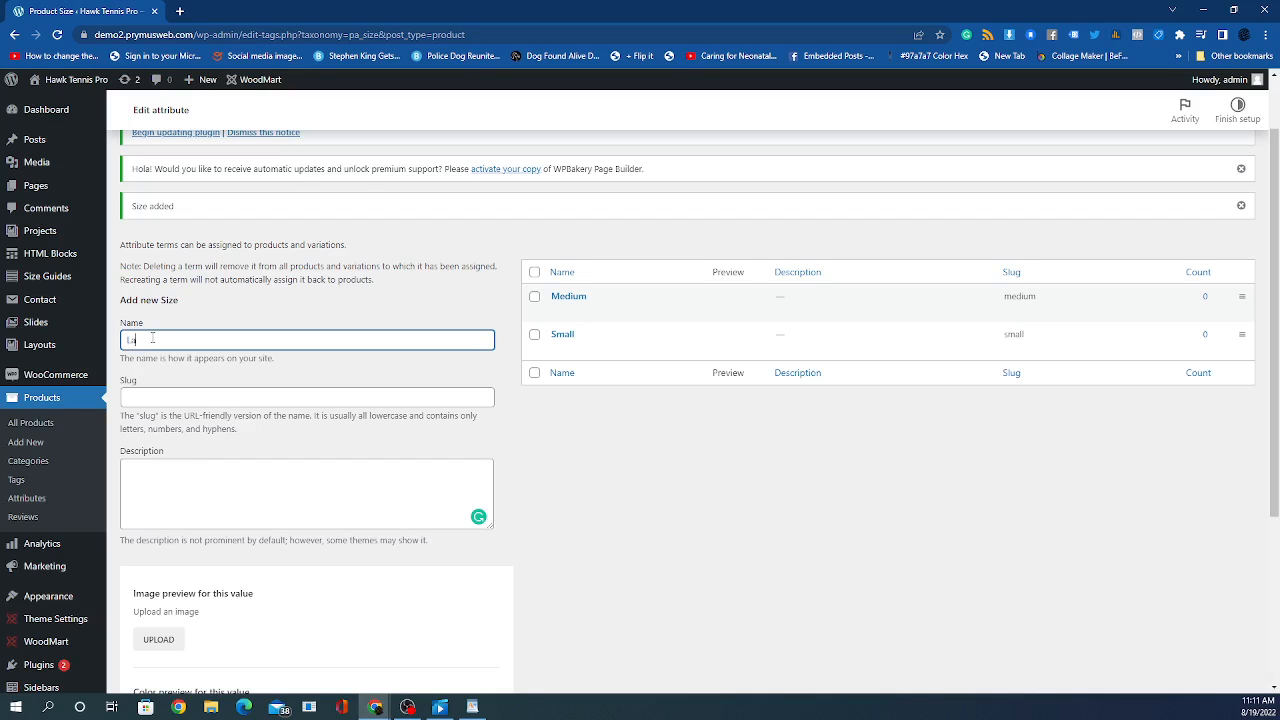
scroll(153, 358, down, 3)
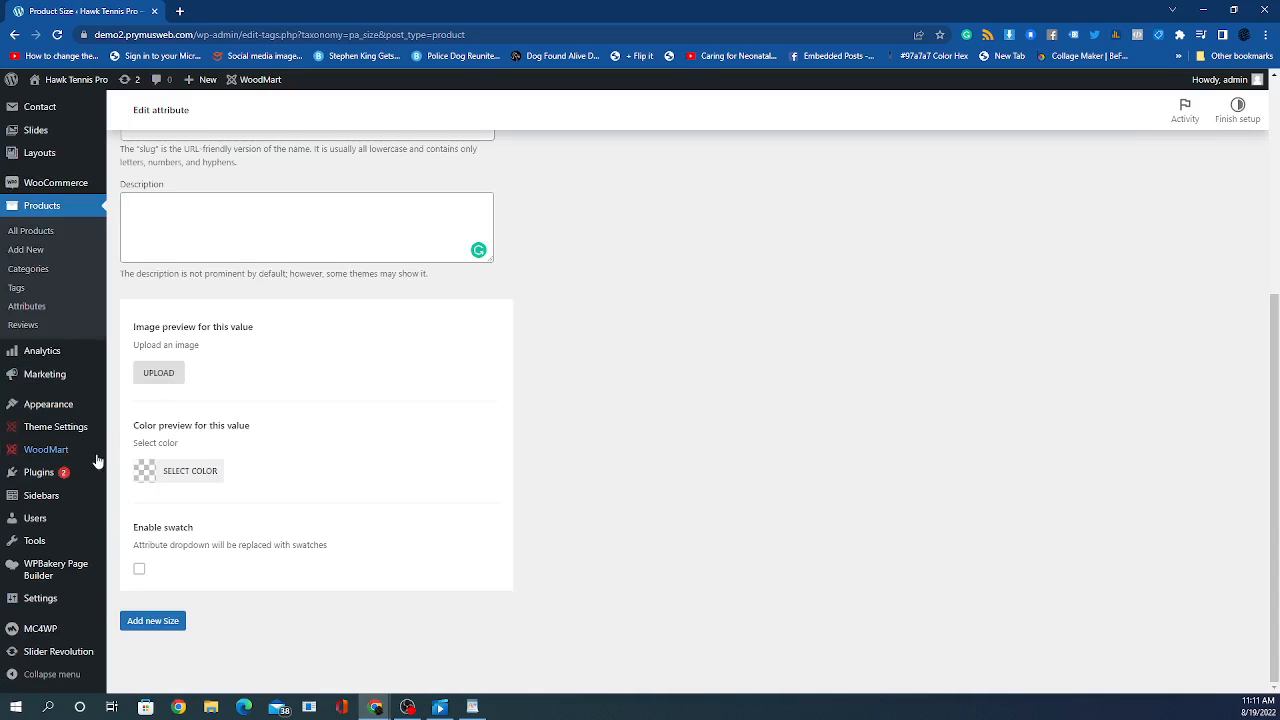
click(166, 630)
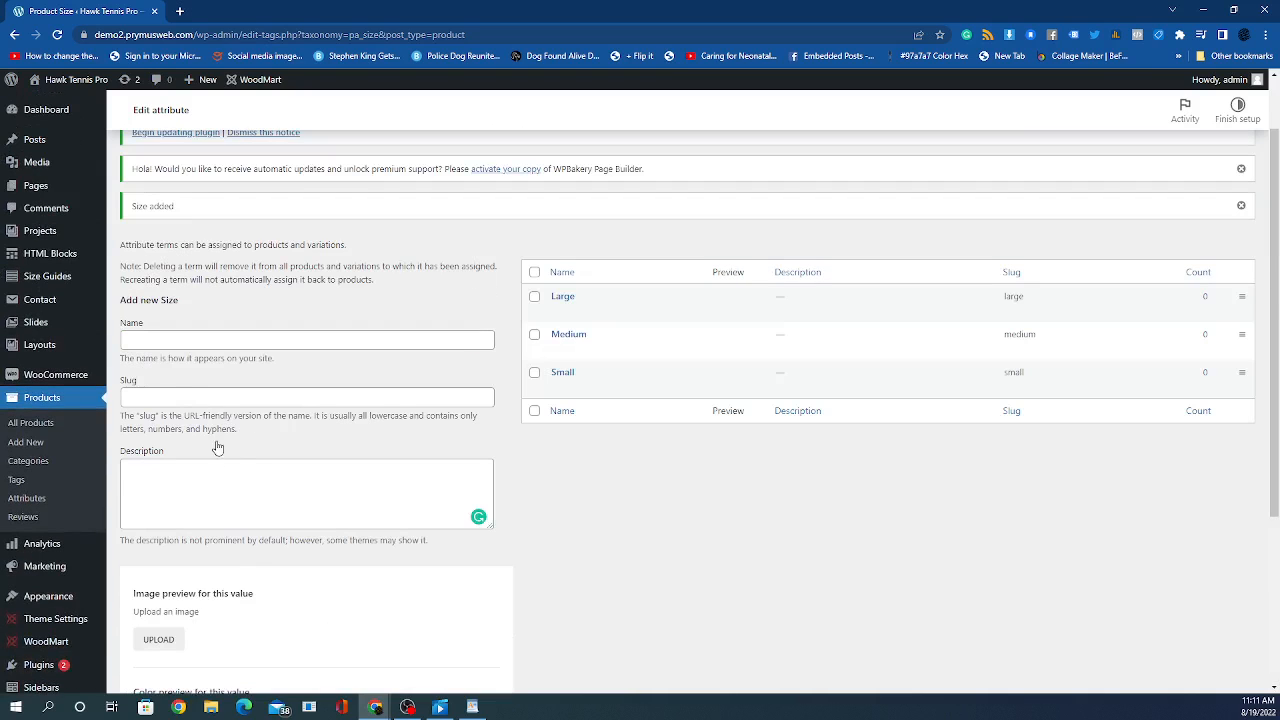
Step: Add a fourth term named Extra Large to the Size attribute
click(141, 337)
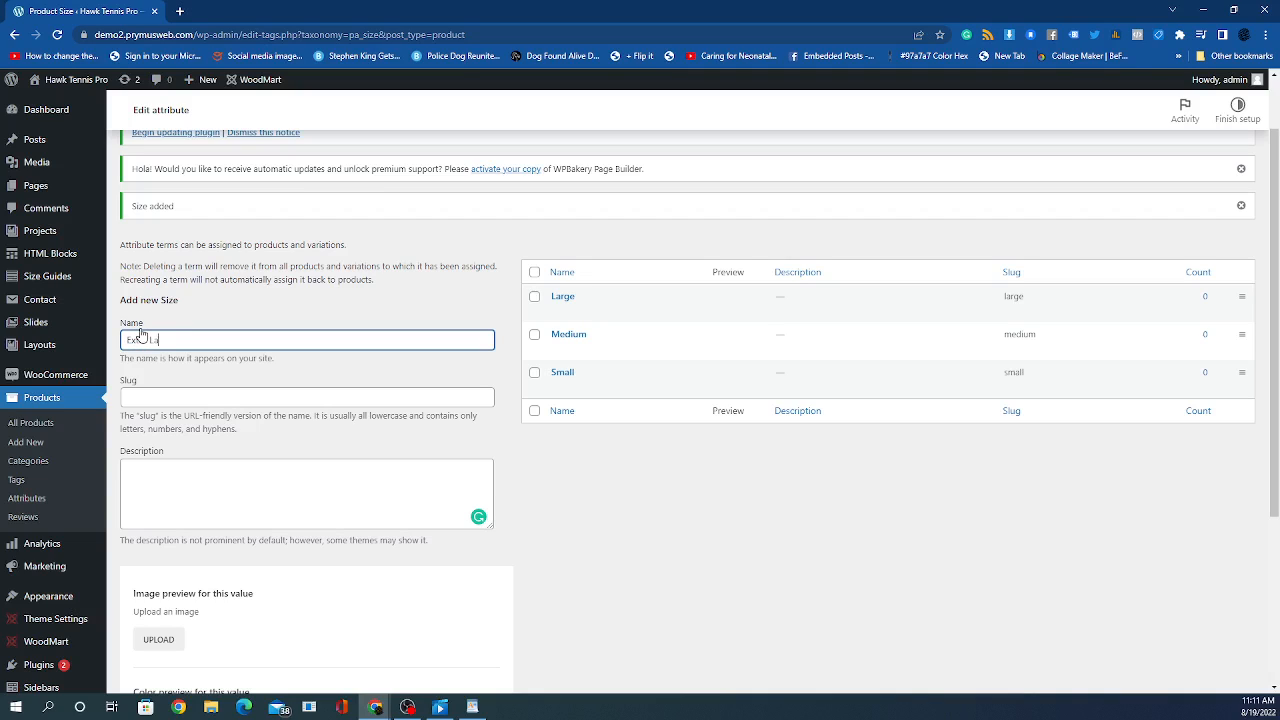
scroll(334, 374, down, 4)
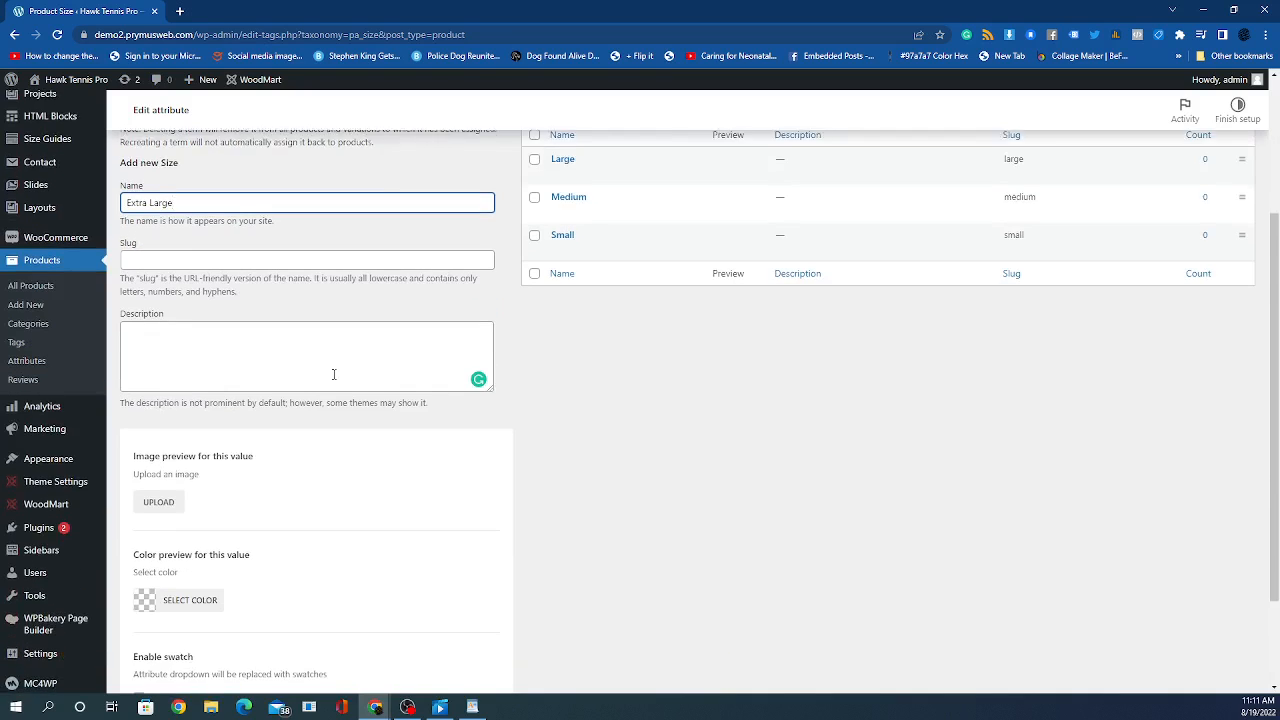
click(178, 625)
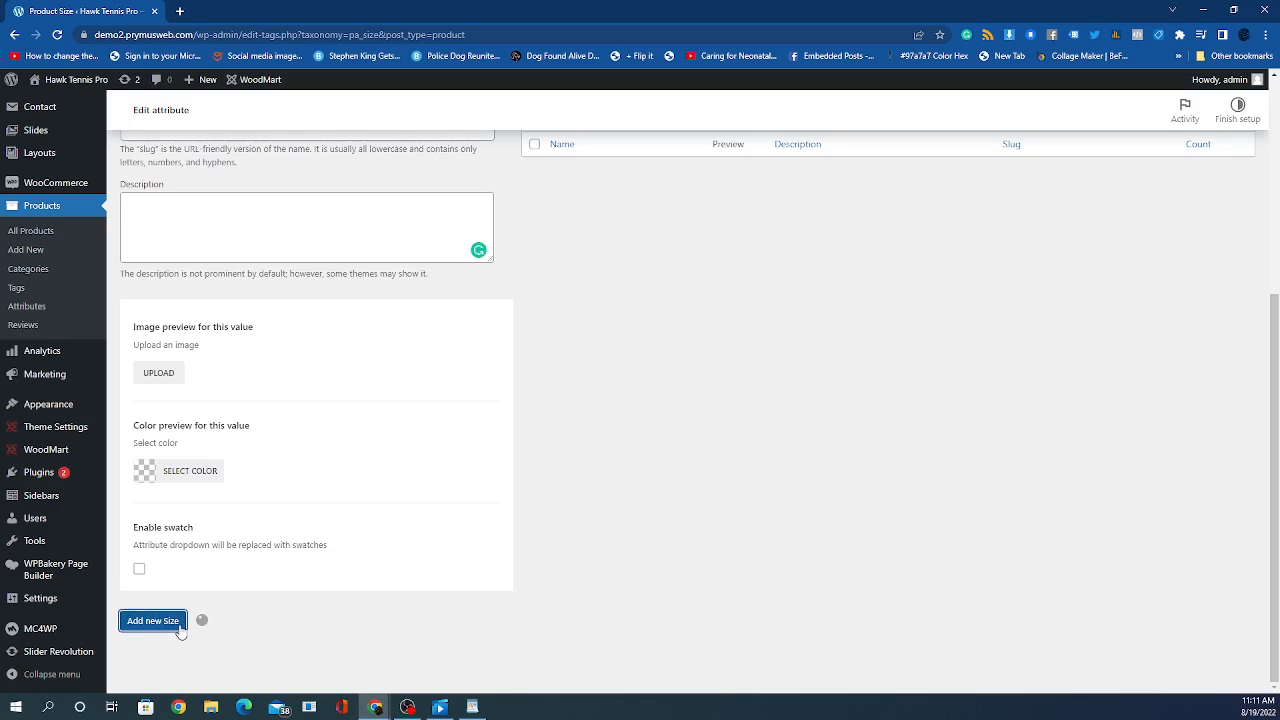
Step: Reorder the size terms from smallest to largest: Small, Medium, Large, Extra Large
scroll(880, 525, up, 5)
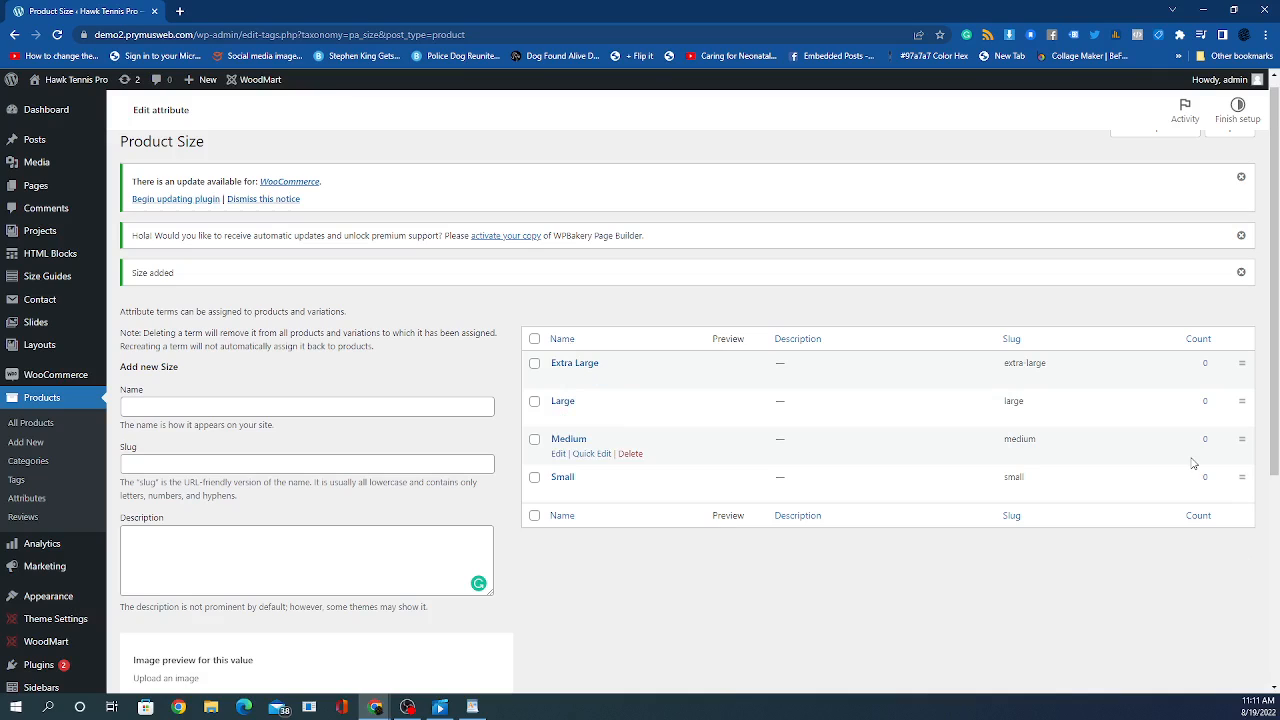
drag(1238, 478, 1218, 356)
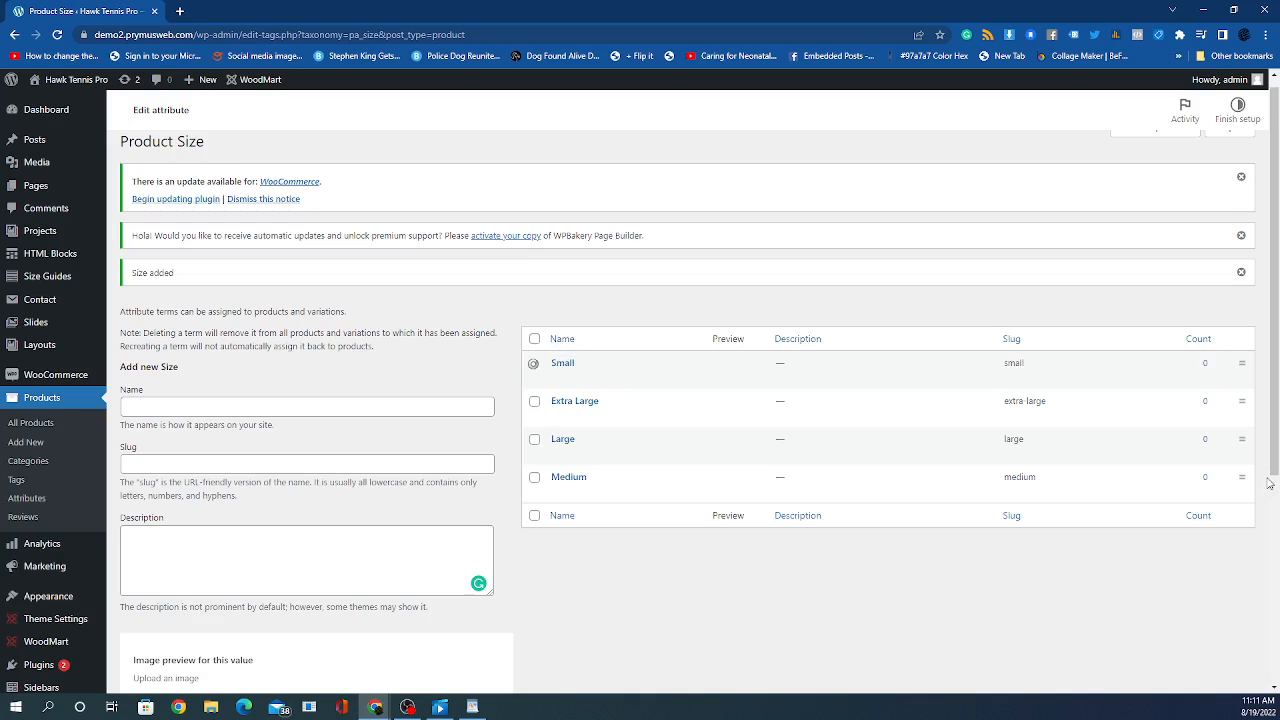
drag(1241, 477, 1232, 403)
drag(1241, 480, 1236, 440)
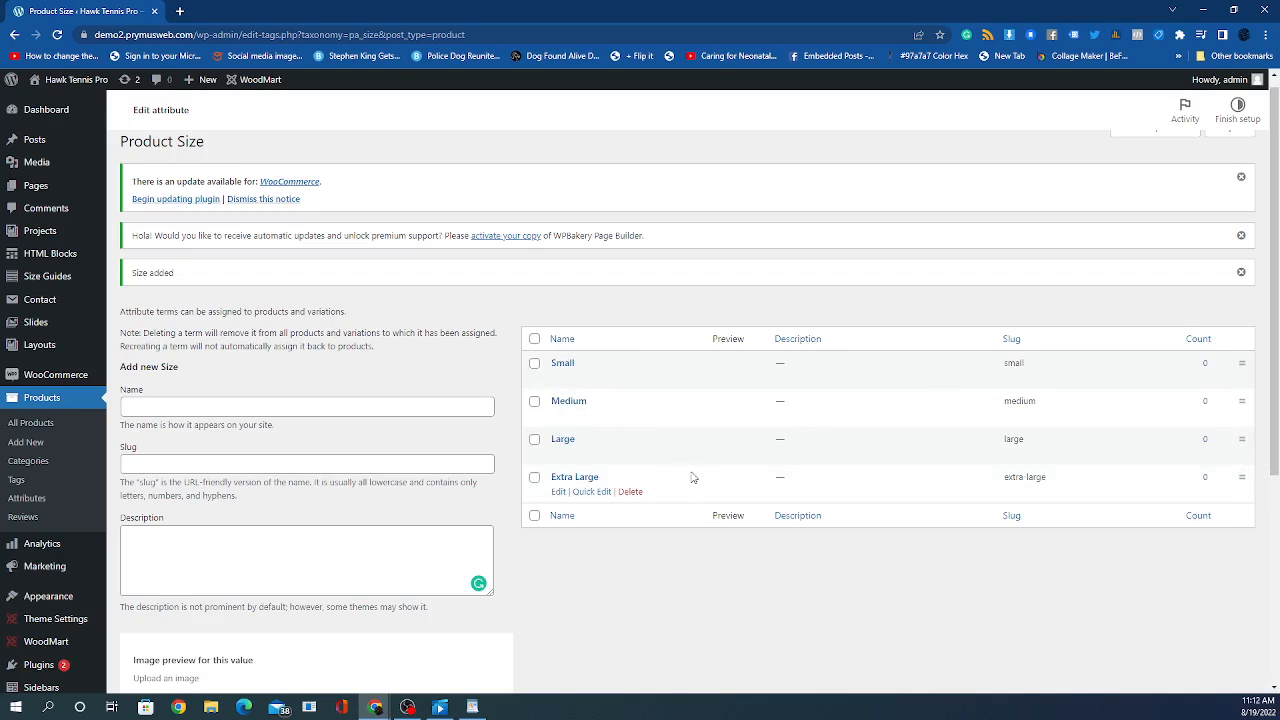
Step: Review the Size attribute's term list and the form for adding another size, including its slug, description and swatch options
scroll(615, 560, down, 2)
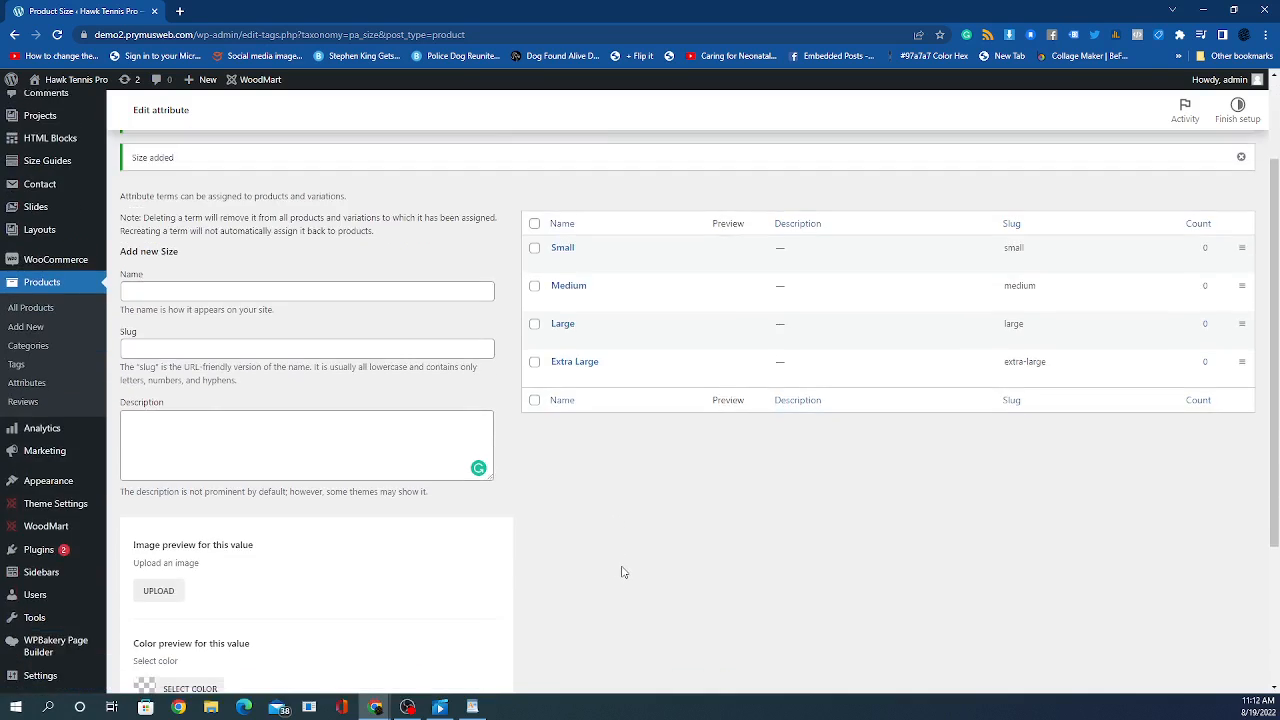
scroll(621, 572, up, 2)
mouse_move(551, 370)
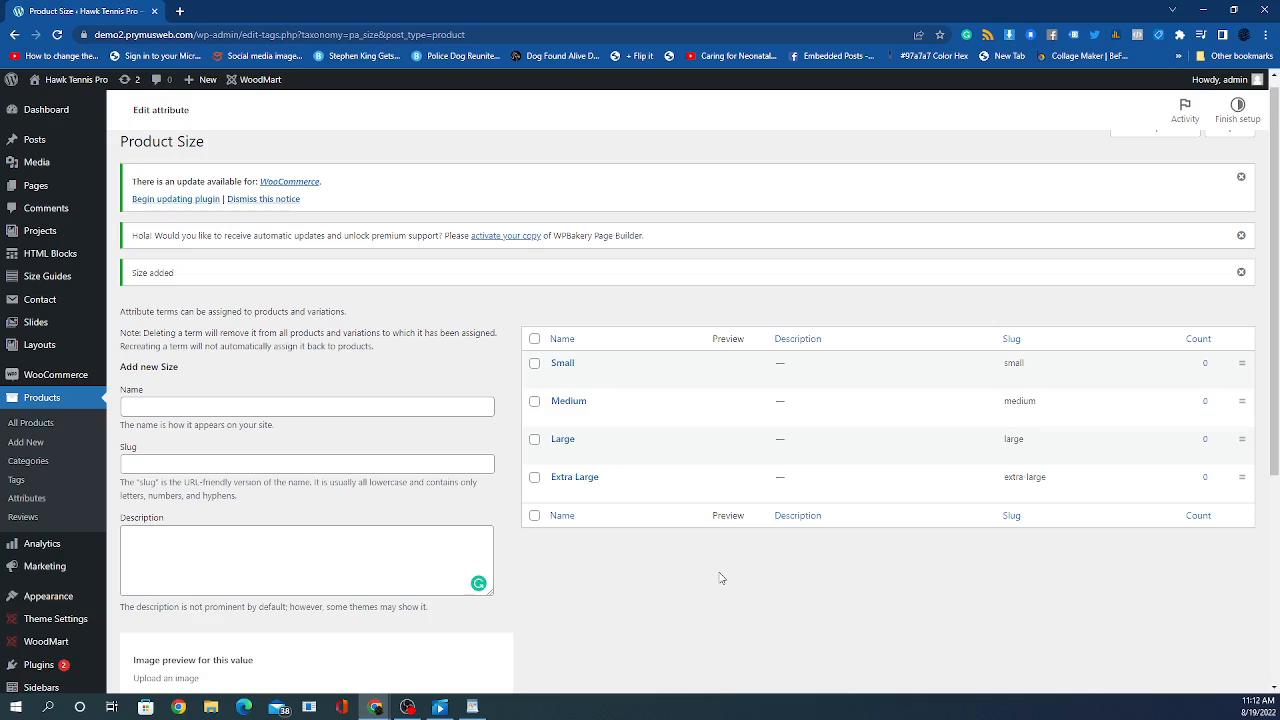
mouse_move(588, 404)
scroll(609, 506, down, 2)
scroll(605, 505, down, 2)
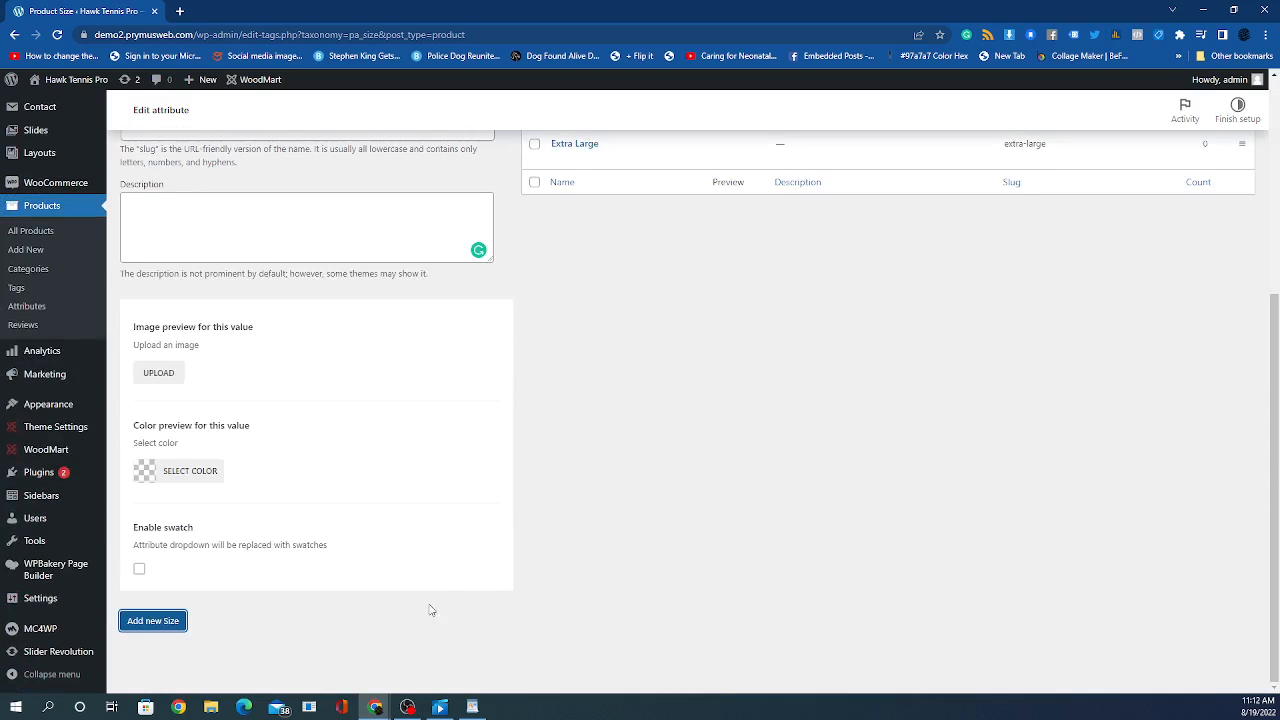
click(177, 621)
scroll(553, 578, up, 5)
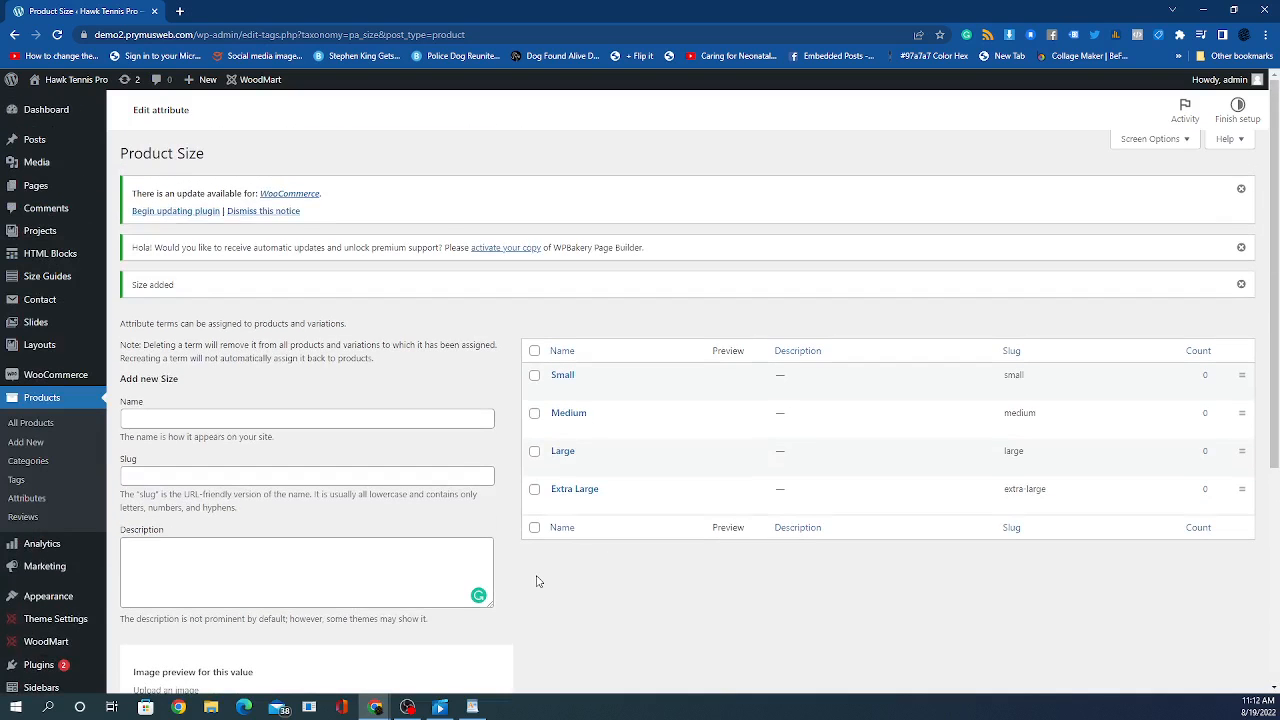
scroll(531, 580, down, 5)
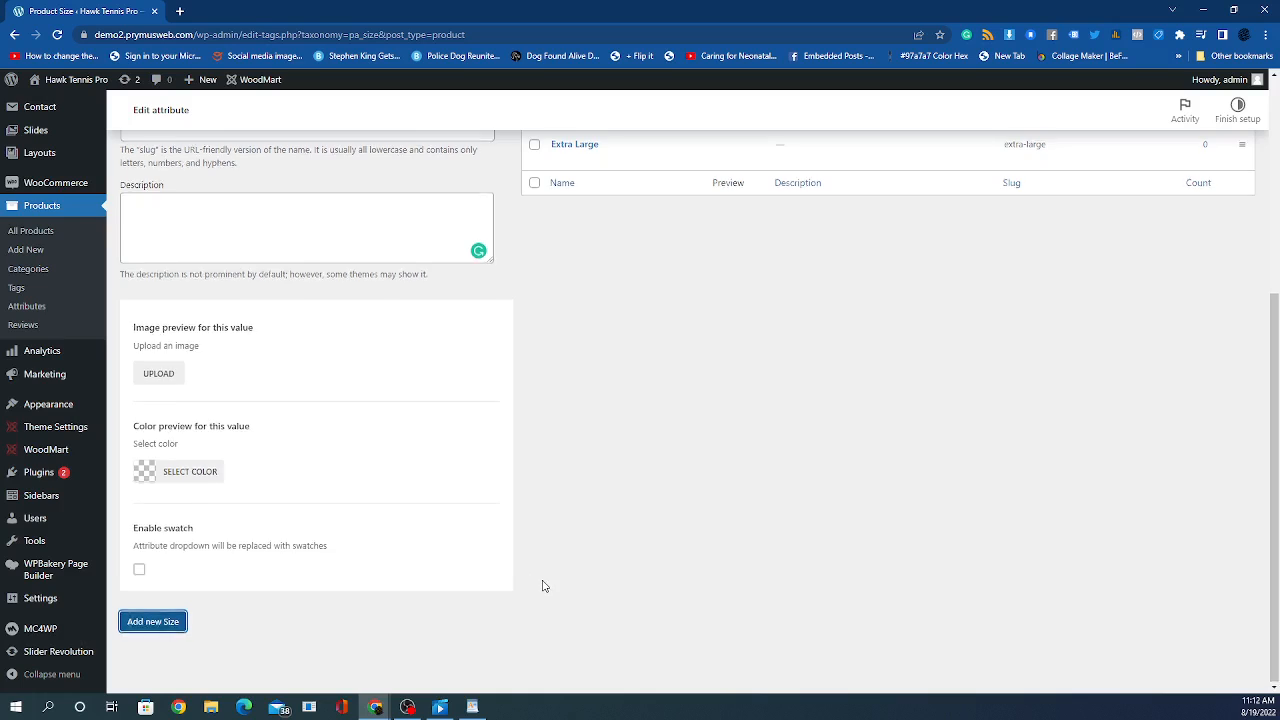
scroll(533, 585, up, 3)
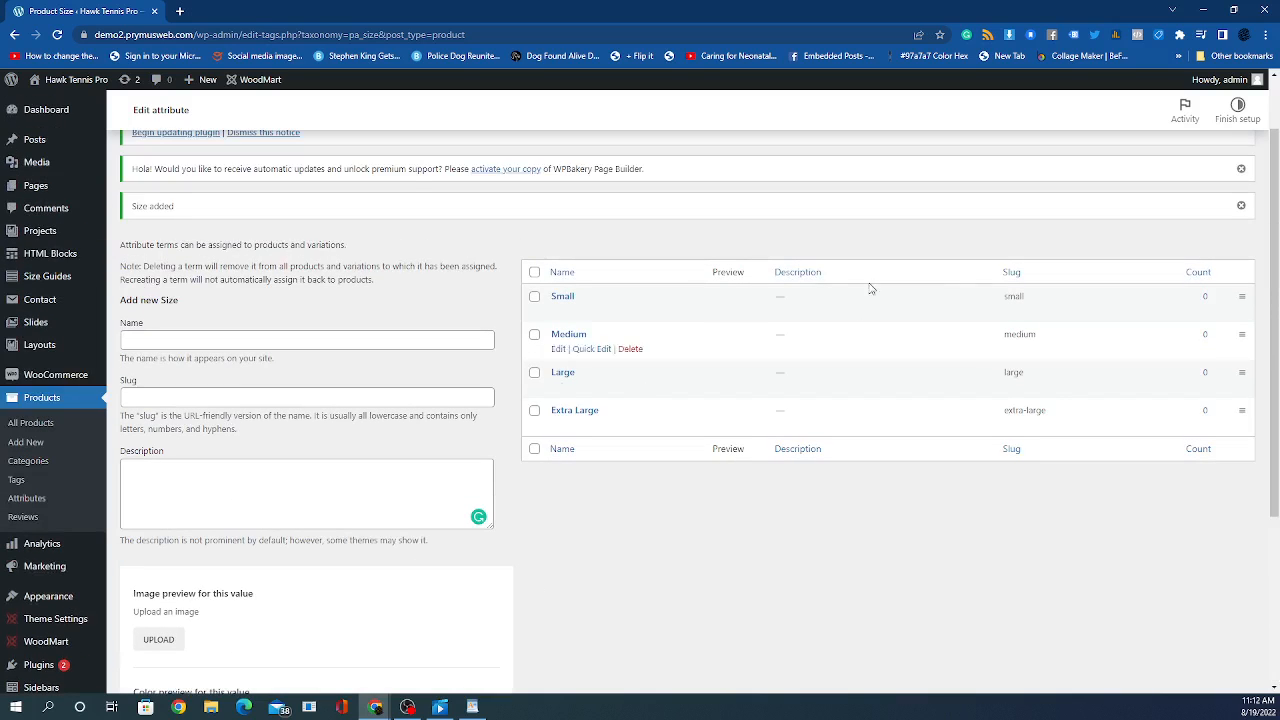
click(156, 396)
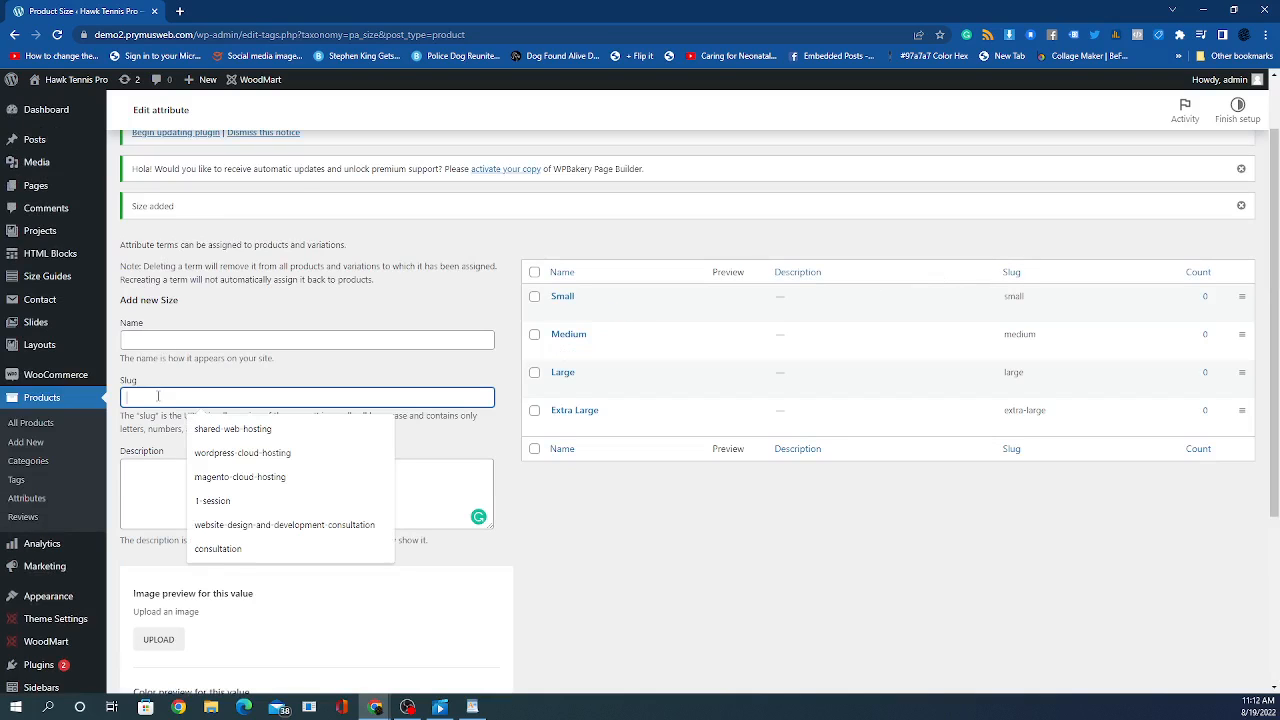
click(127, 439)
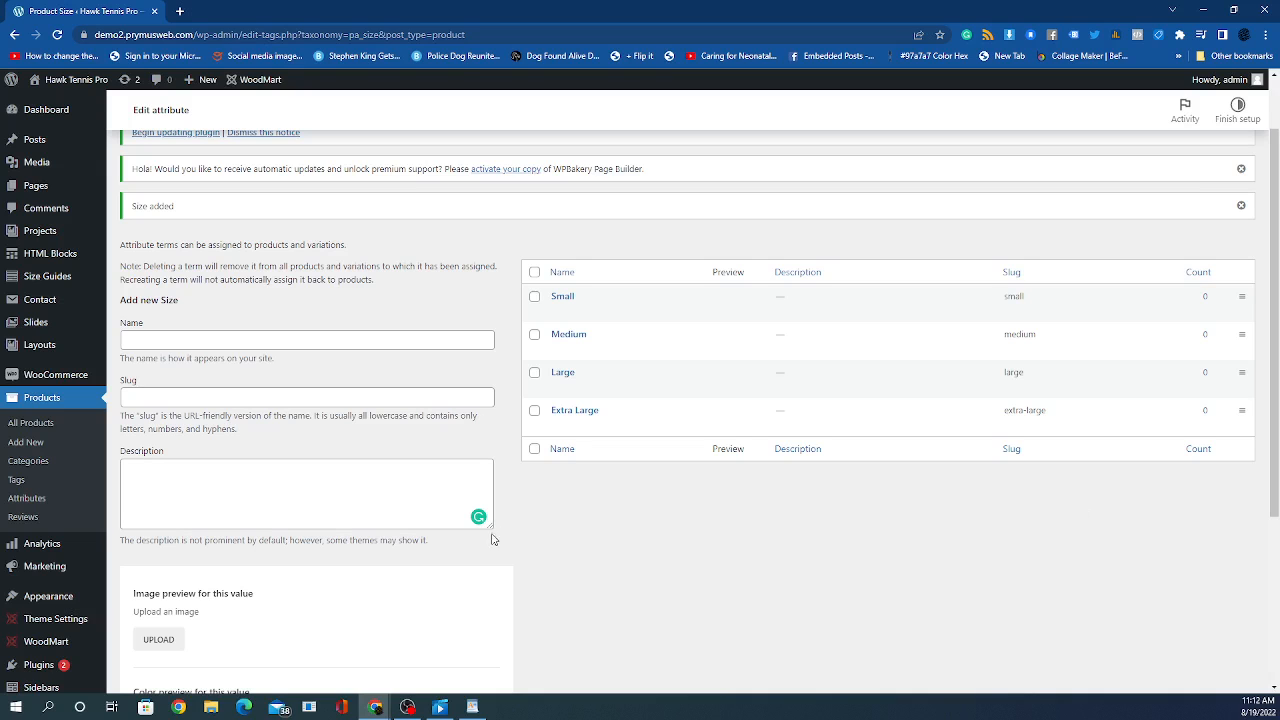
scroll(986, 531, down, 5)
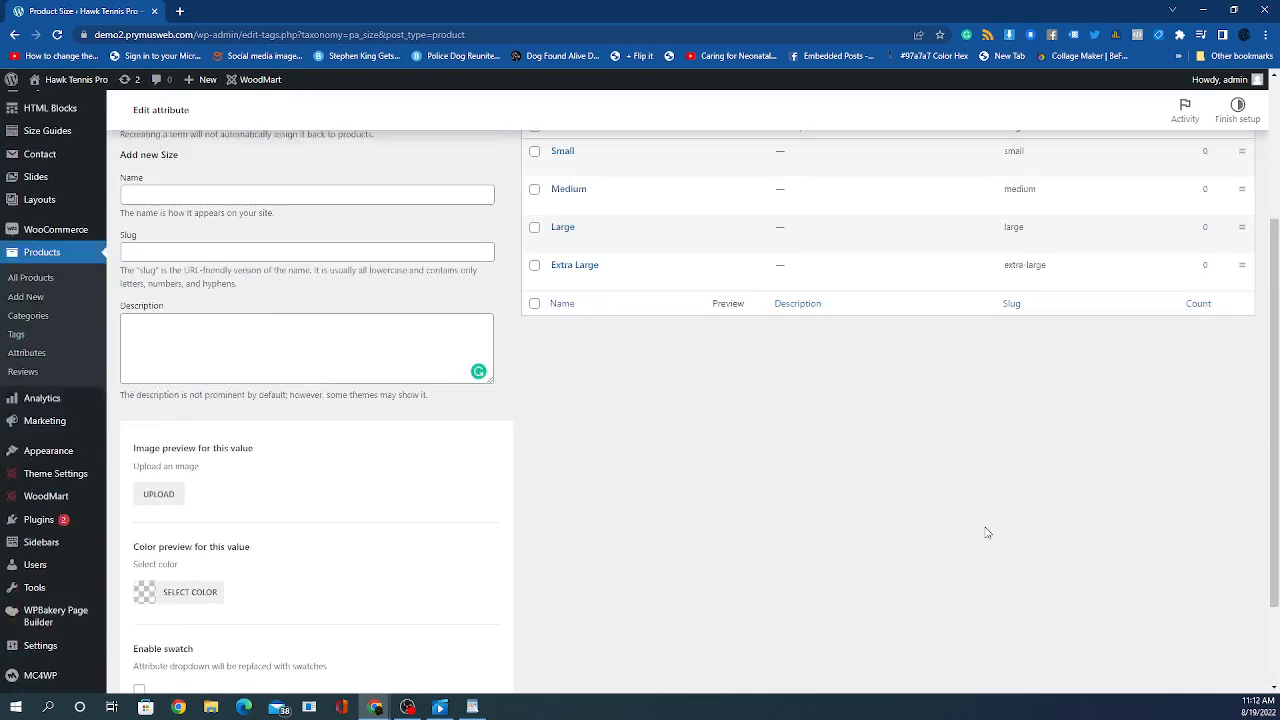
scroll(865, 547, up, 5)
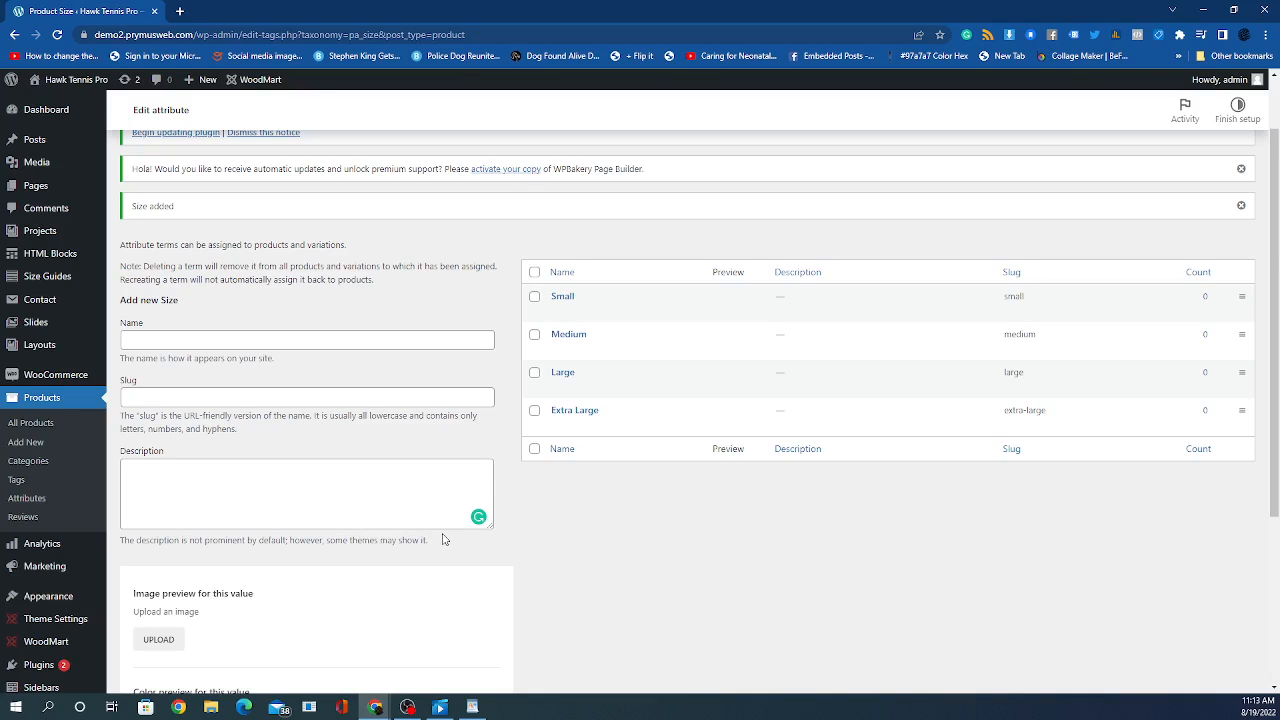
Step: Add a new product attribute named Color, keeping the other attribute settings at their defaults
click(46, 502)
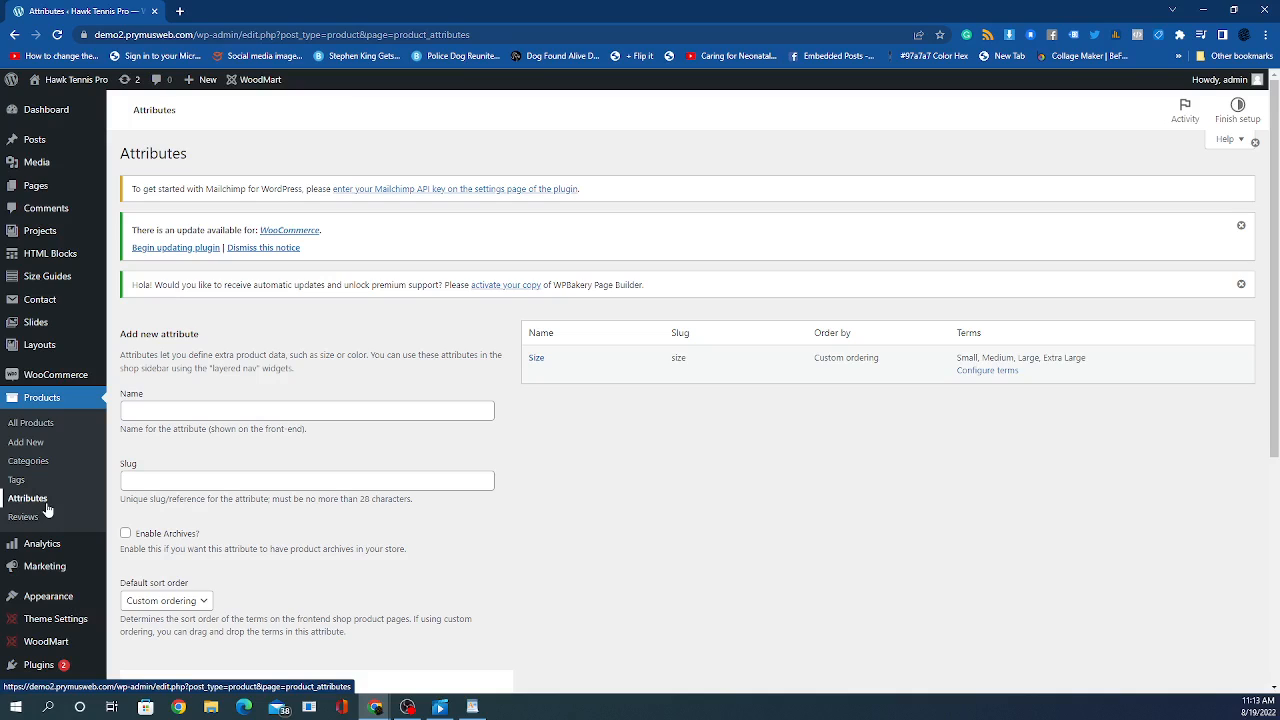
click(202, 406)
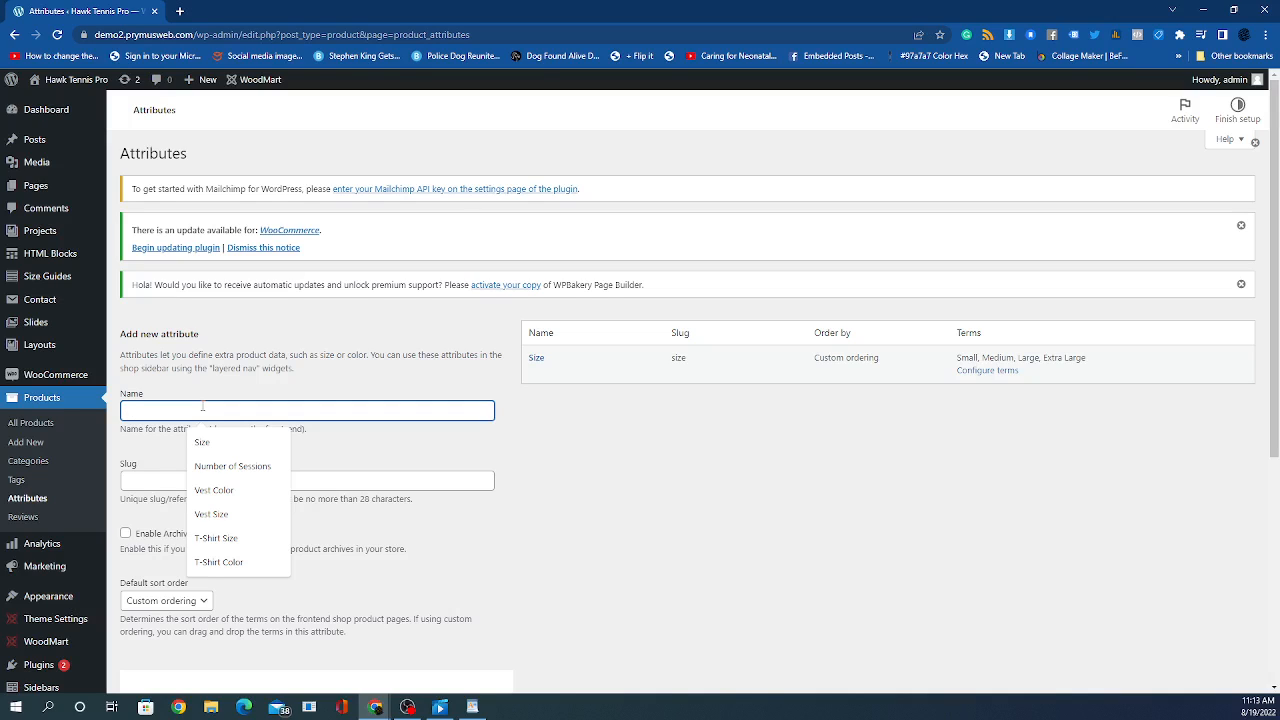
text(Color)
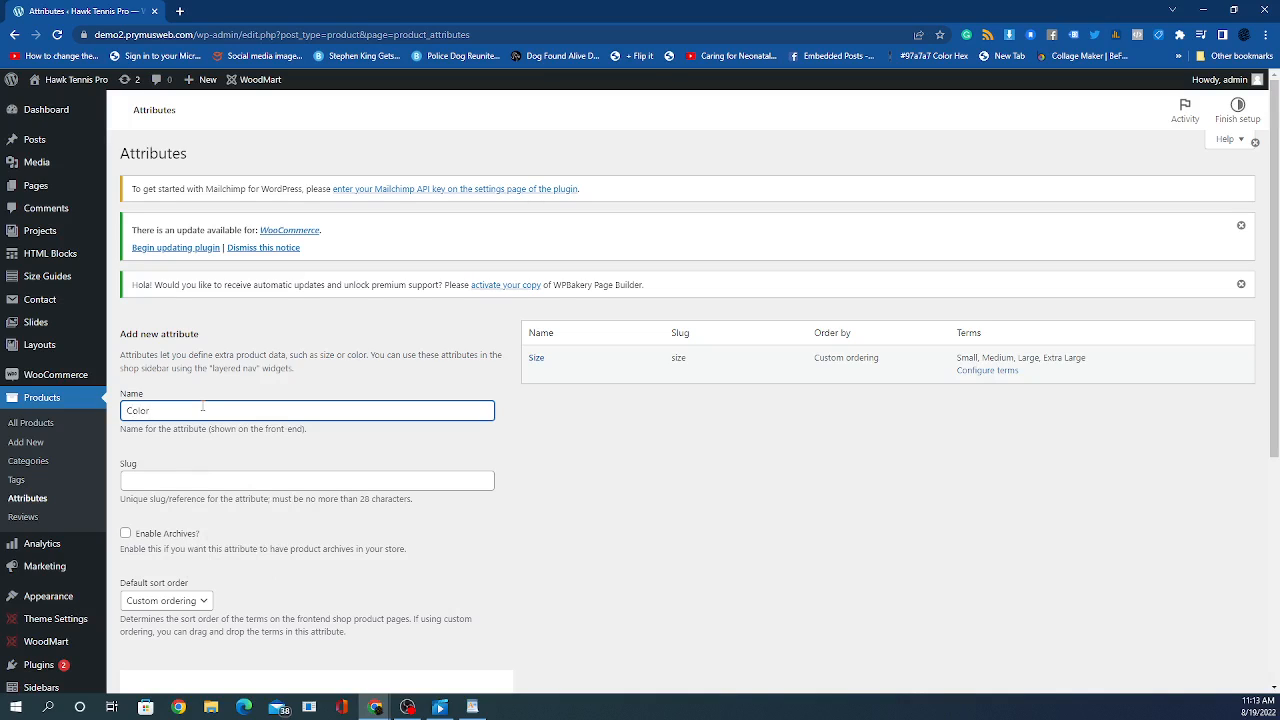
scroll(296, 383, down, 5)
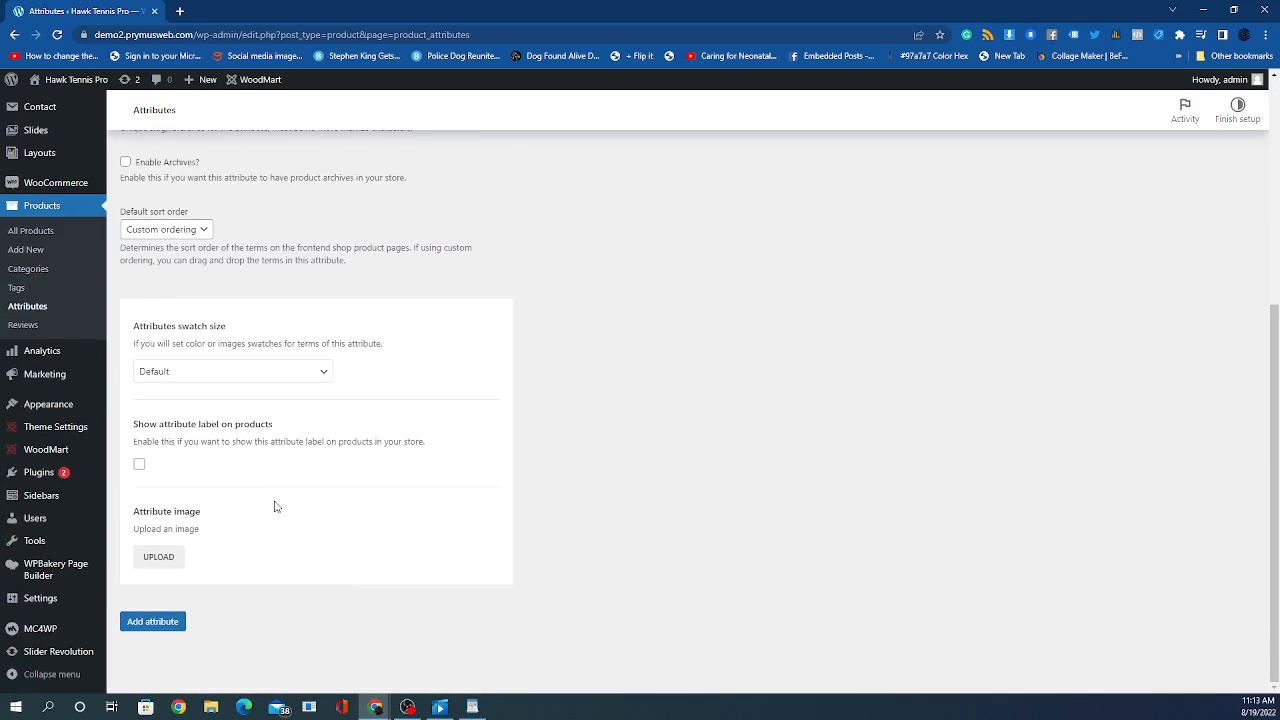
click(145, 625)
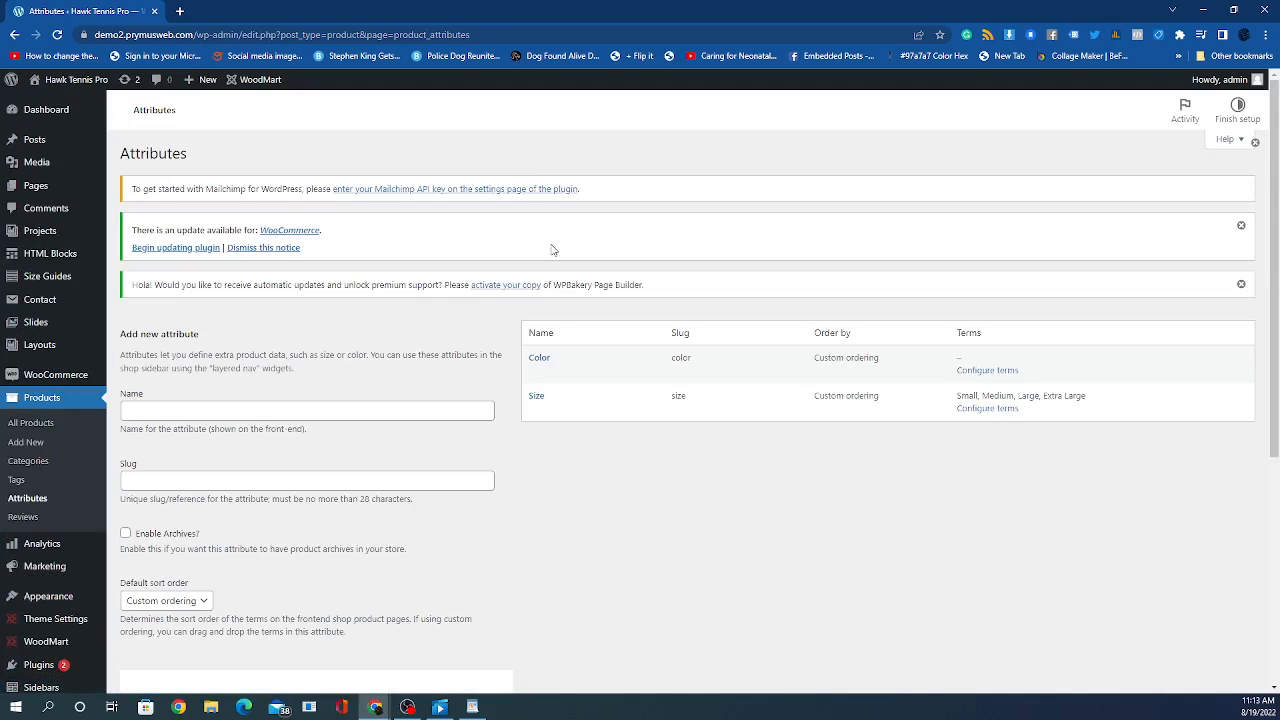
Step: Add a first term named Grey to the Color attribute
click(537, 360)
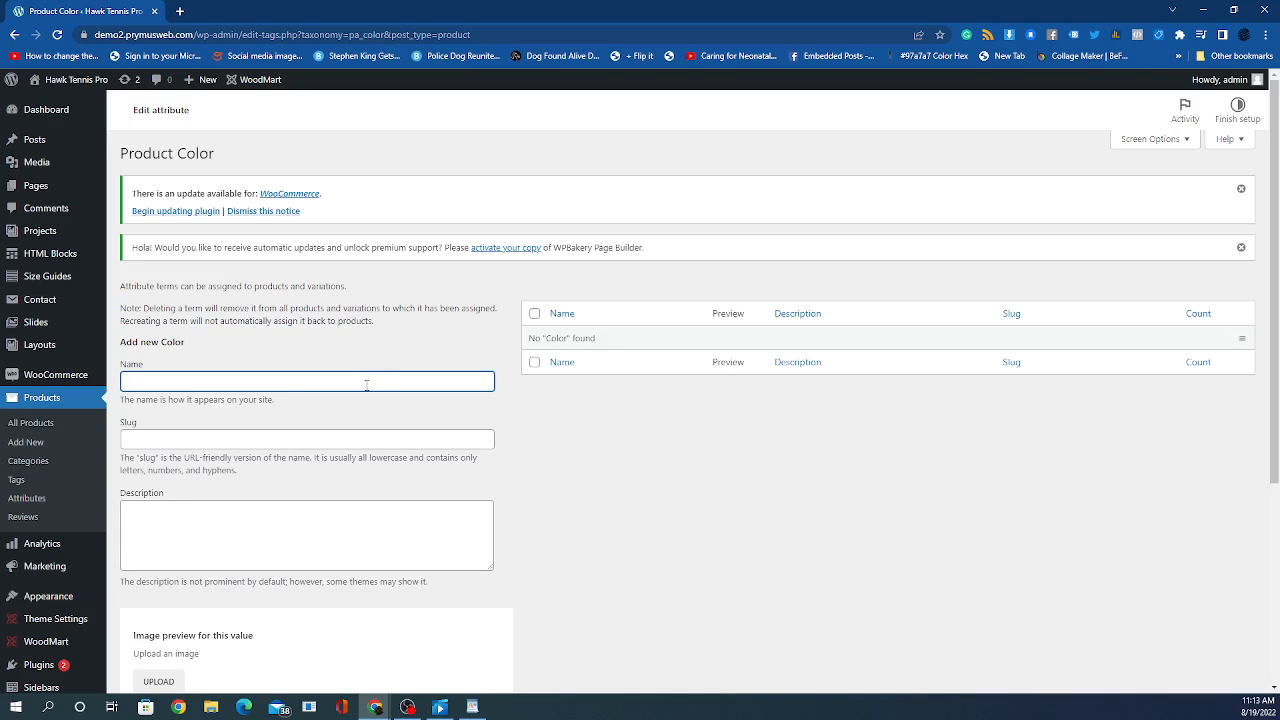
text(rey)
scroll(400, 408, down, 3)
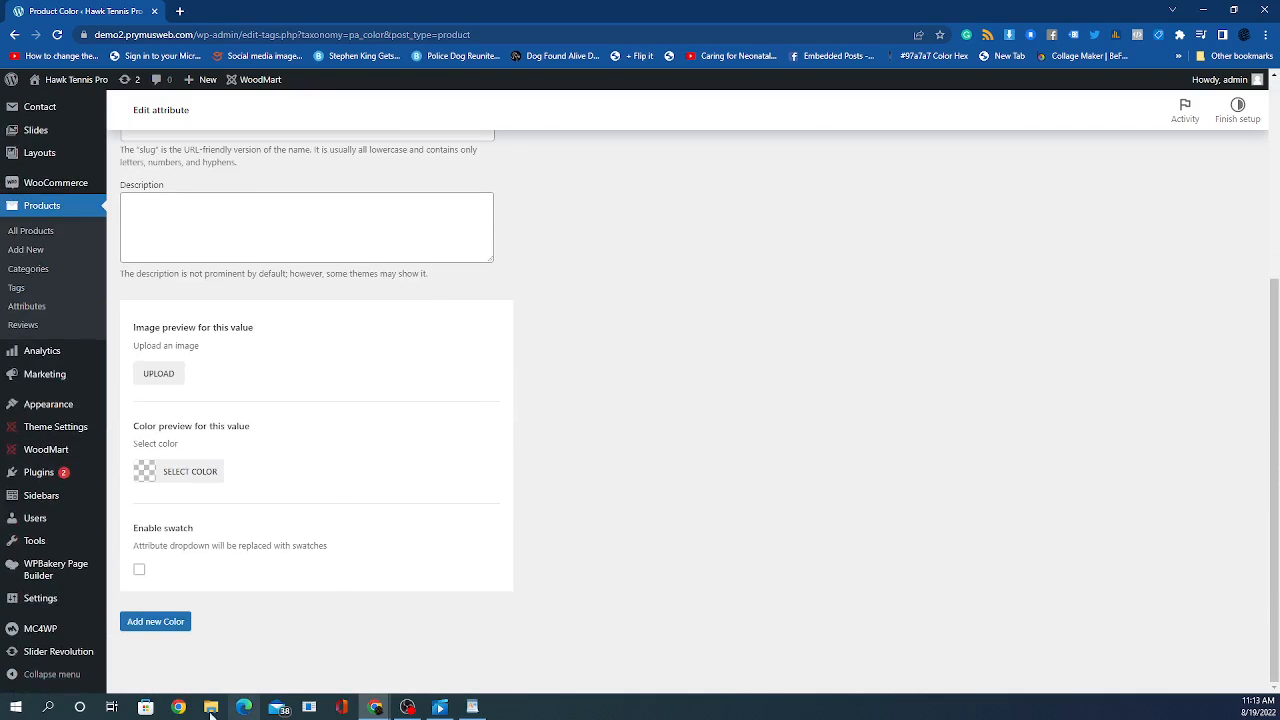
click(158, 622)
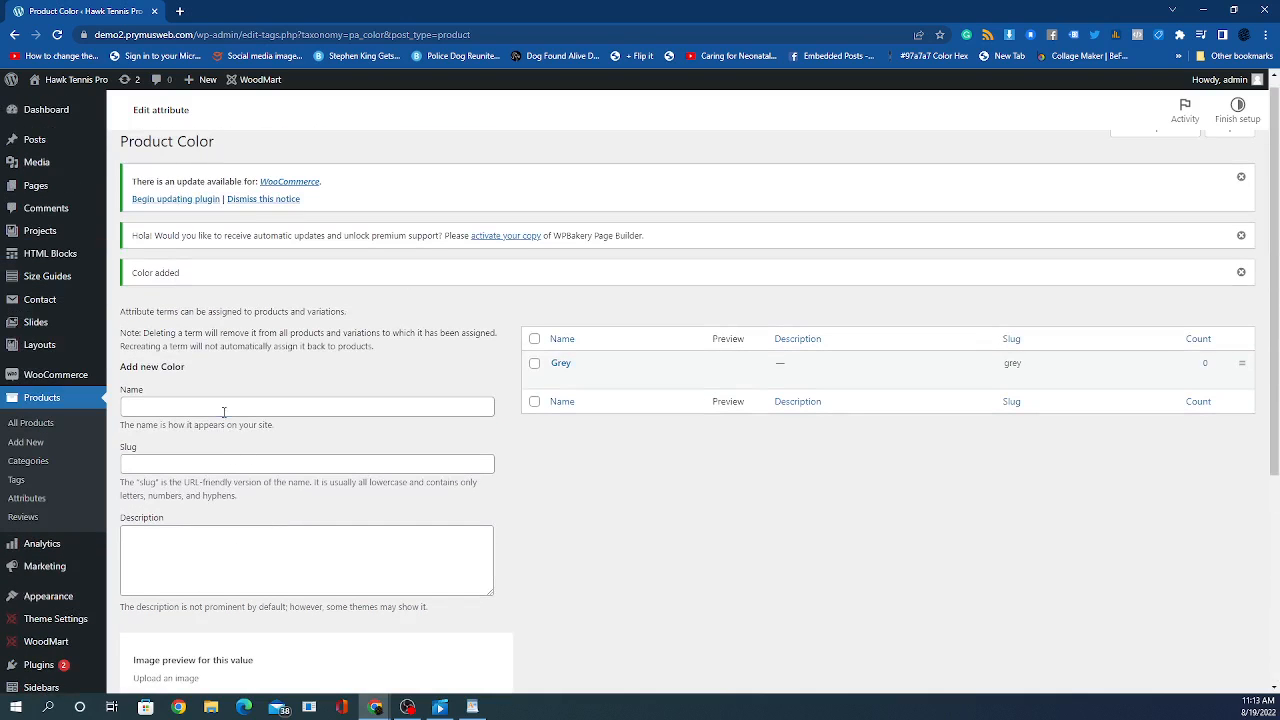
Step: Add a second term named Navy Blue to the Color attribute
click(240, 406)
text(Nav)
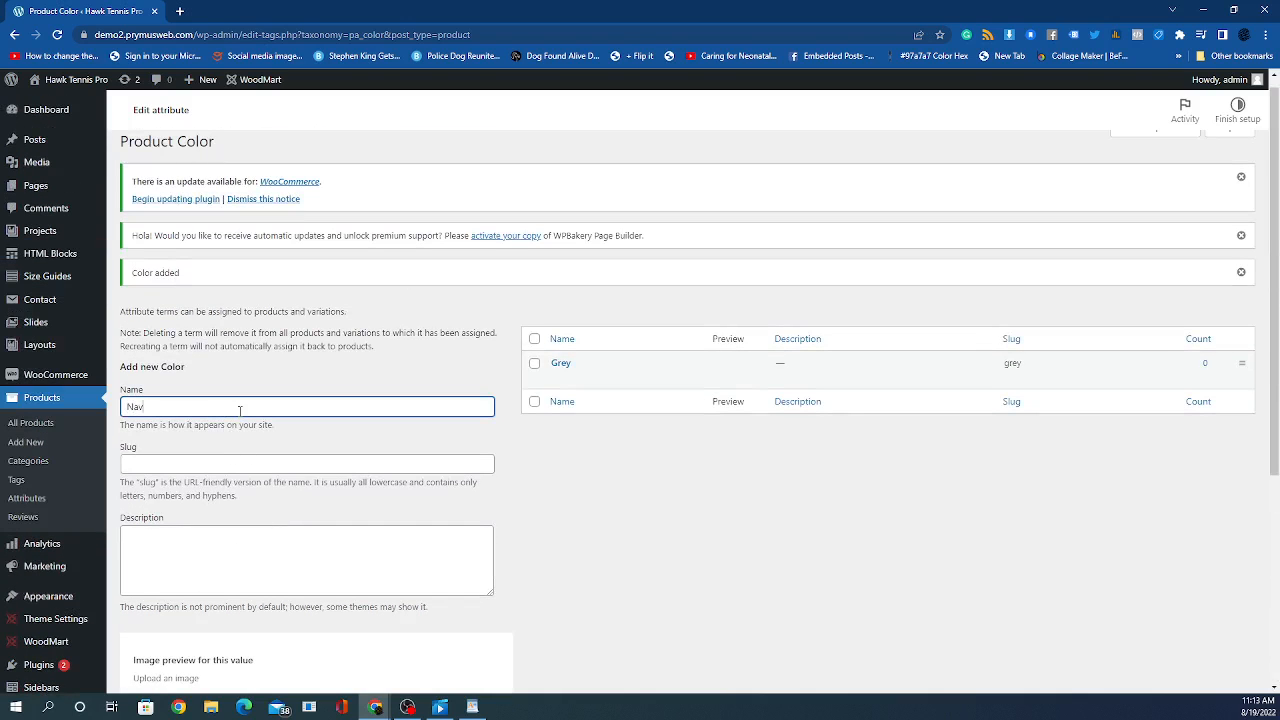
text(y Blue)
scroll(242, 420, down, 3)
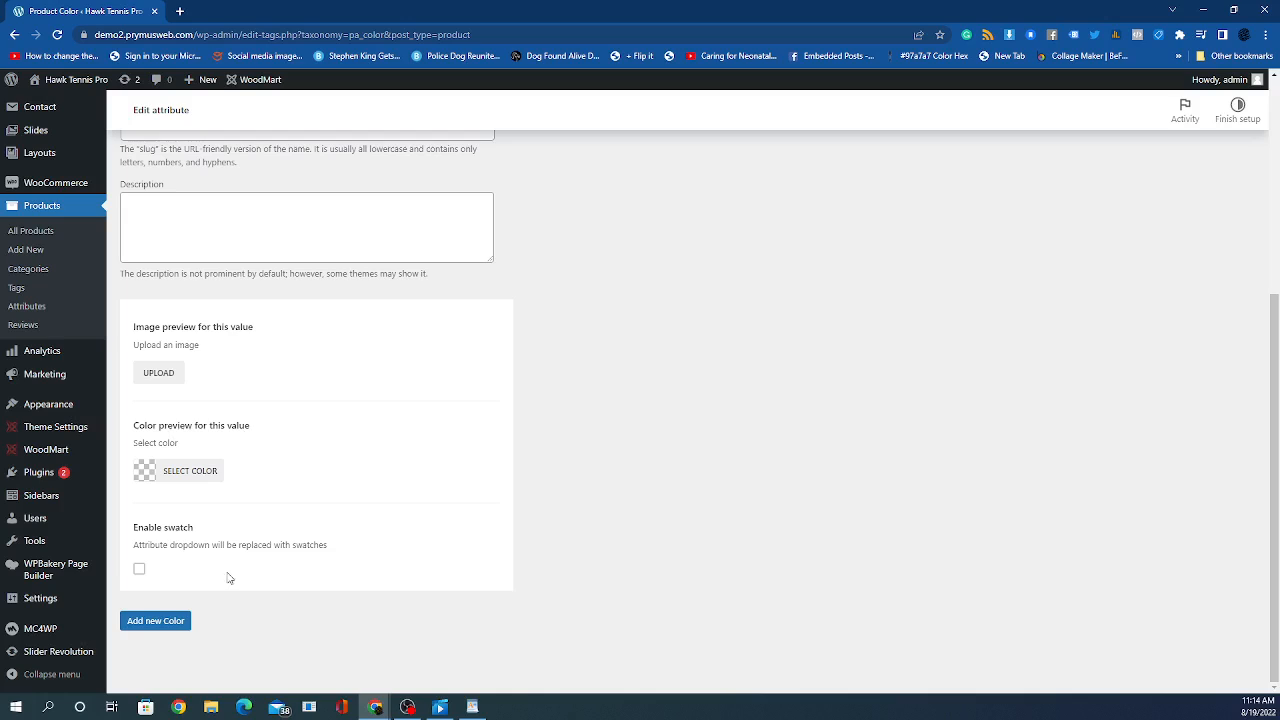
click(177, 627)
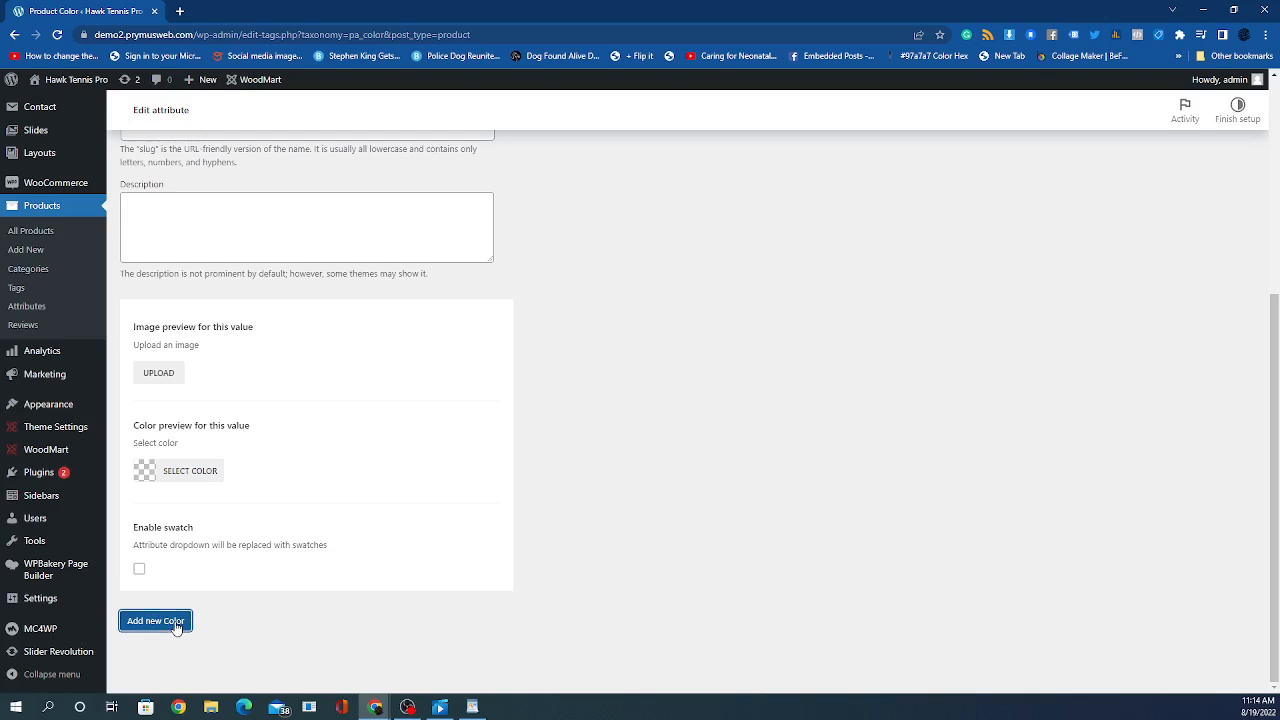
scroll(610, 490, up, 3)
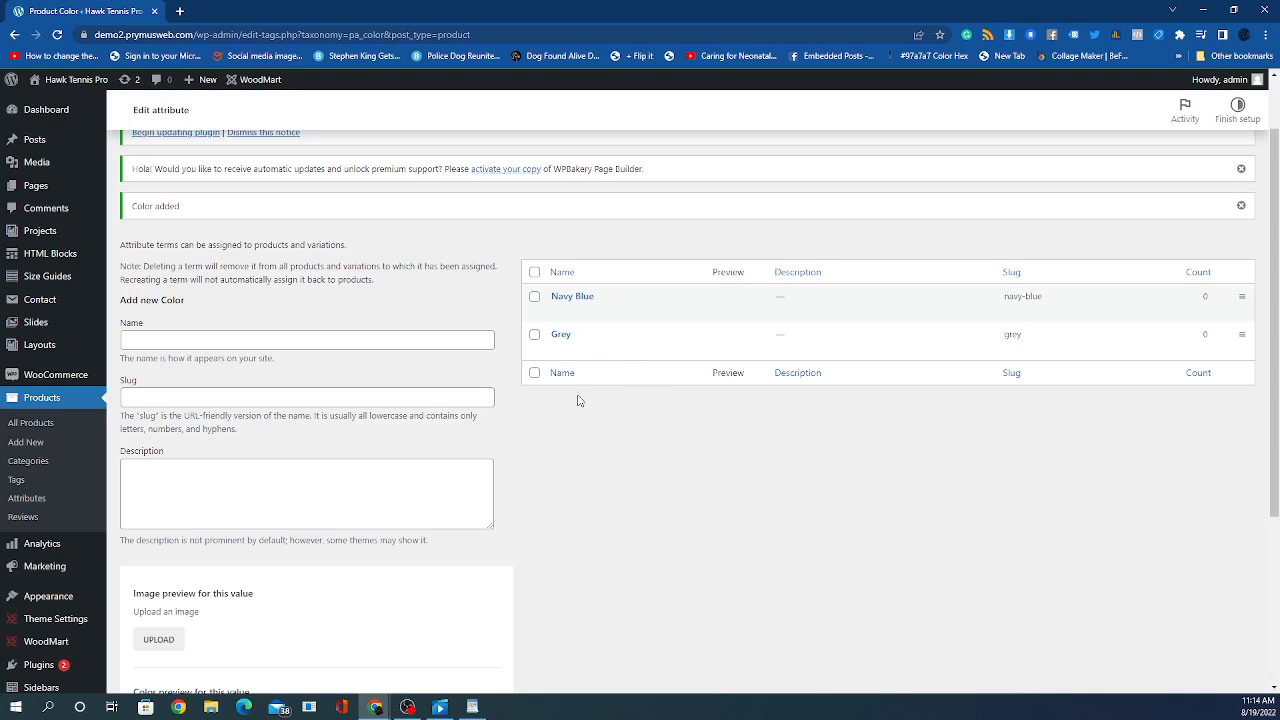
scroll(497, 500, down, 3)
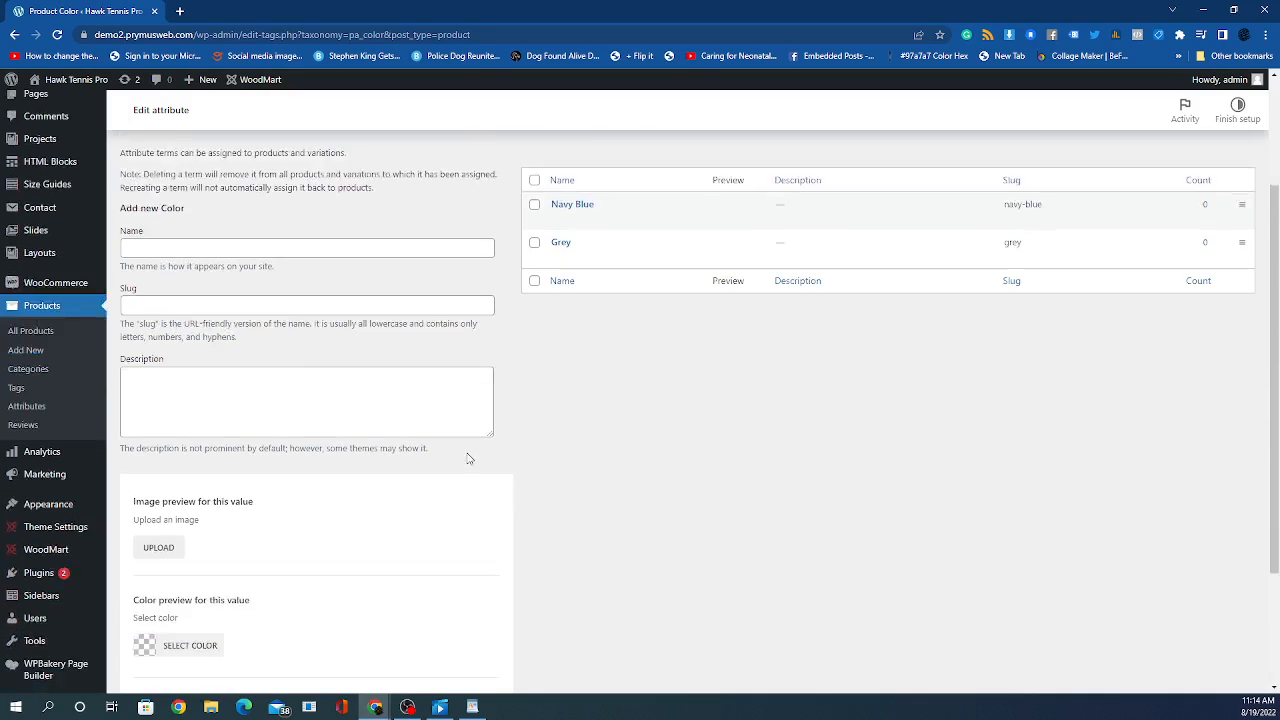
scroll(455, 475, up, 3)
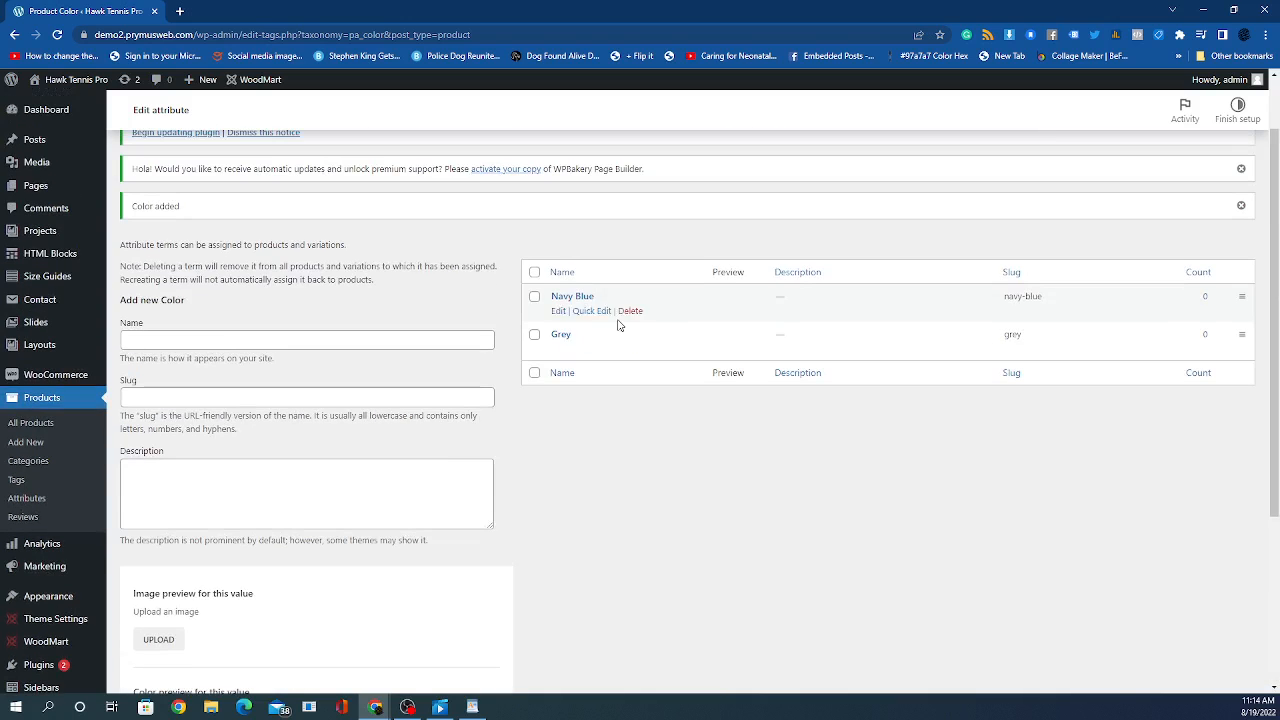
scroll(469, 450, down, 1)
scroll(475, 457, down, 1)
scroll(469, 453, up, 1)
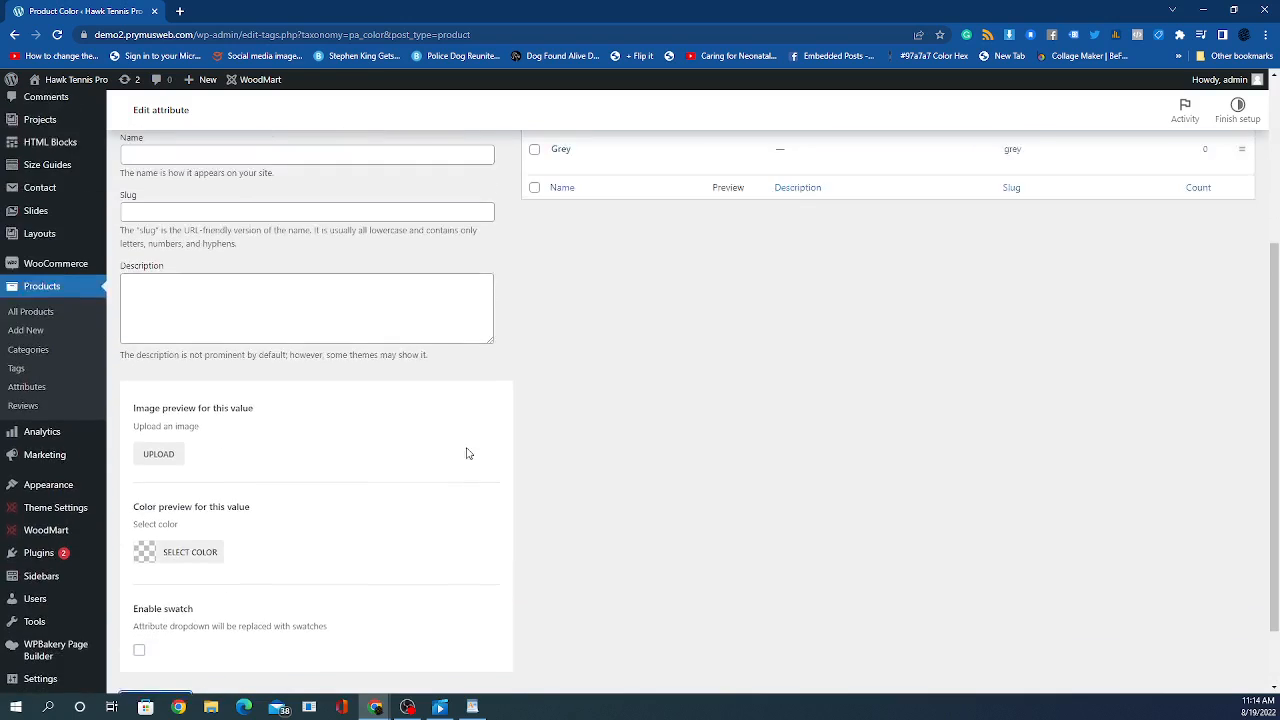
Step: Rename the Color attribute as "Color-Nadal T-Shirt" and save the update
click(43, 449)
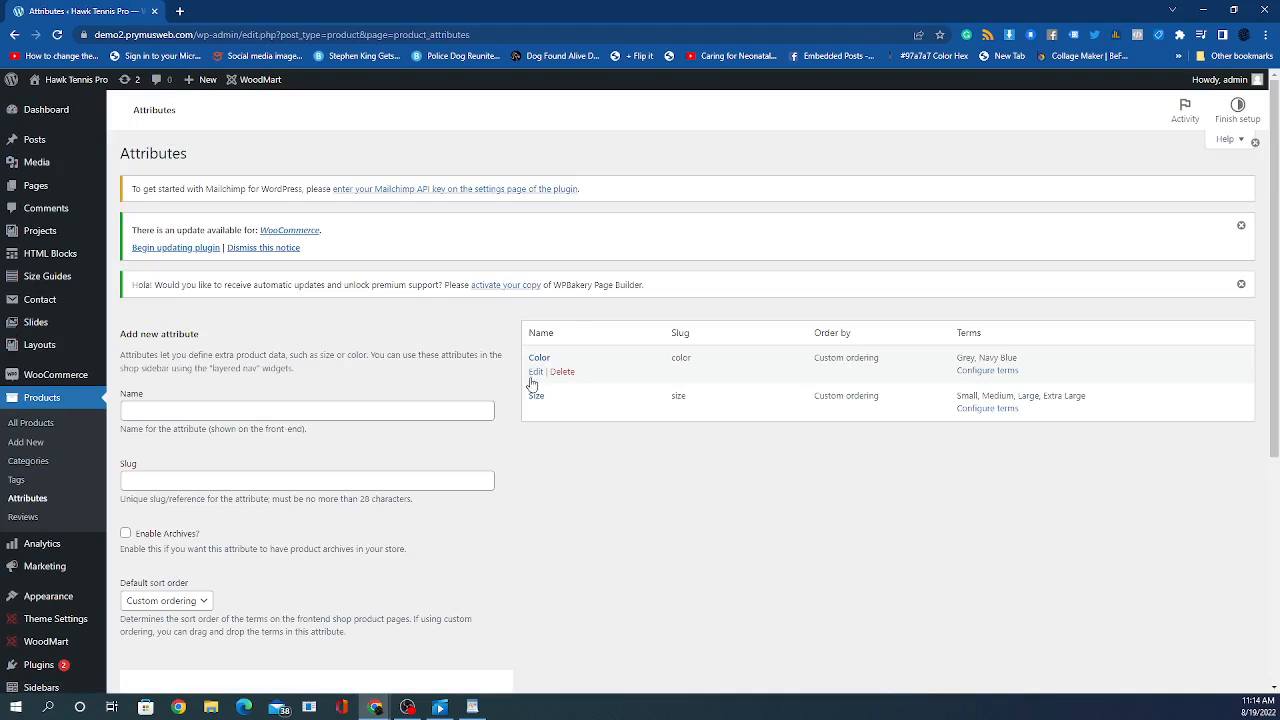
click(534, 373)
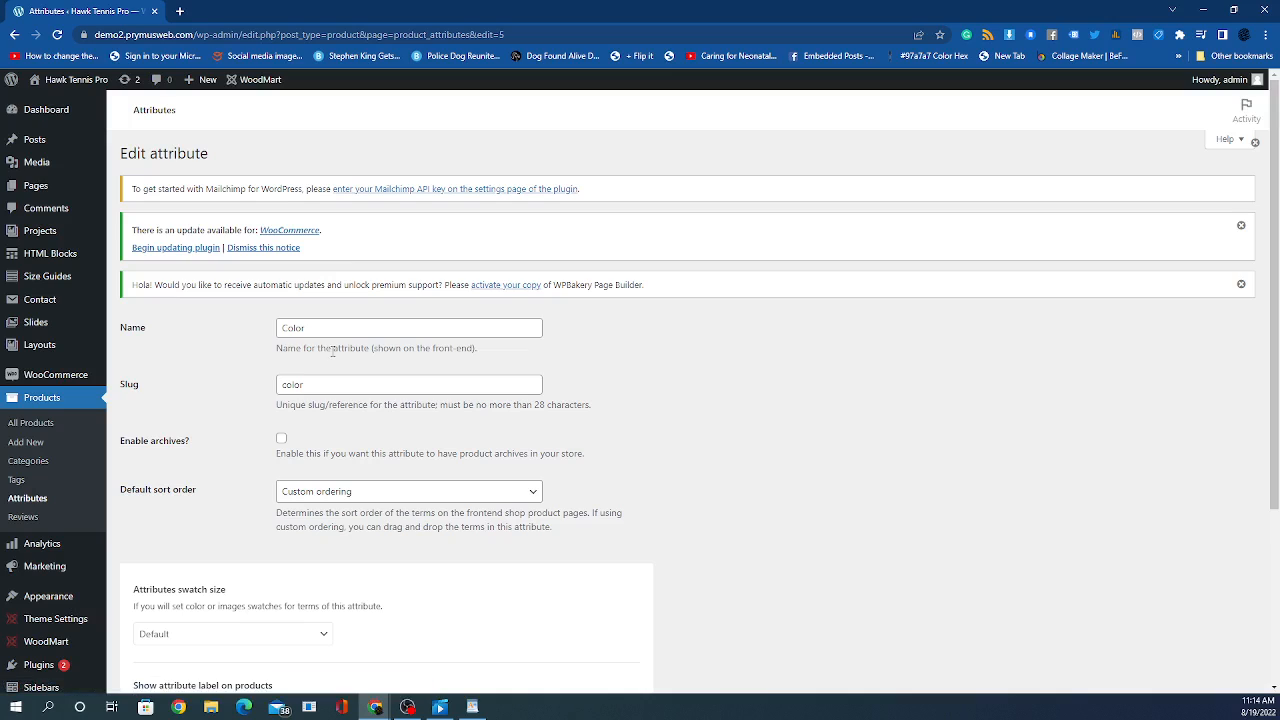
click(334, 324)
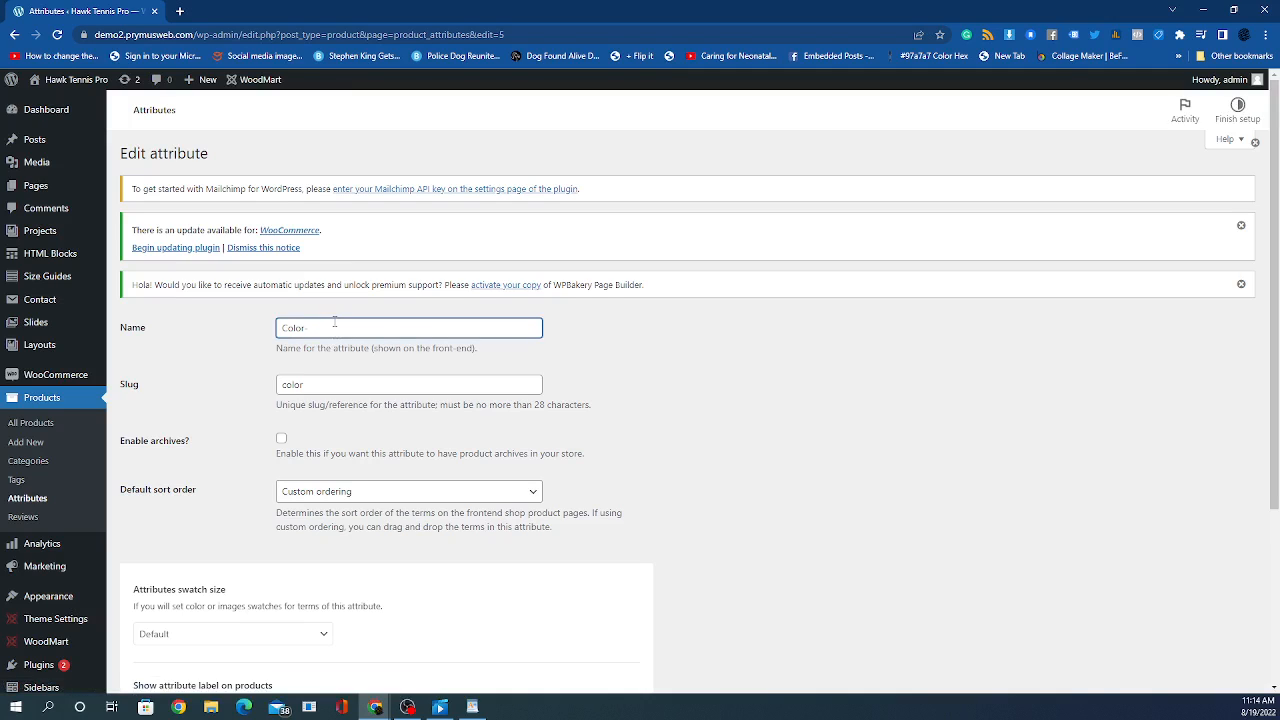
text(- Nadal - T-Shirt)
click(733, 379)
scroll(733, 379, down, 1)
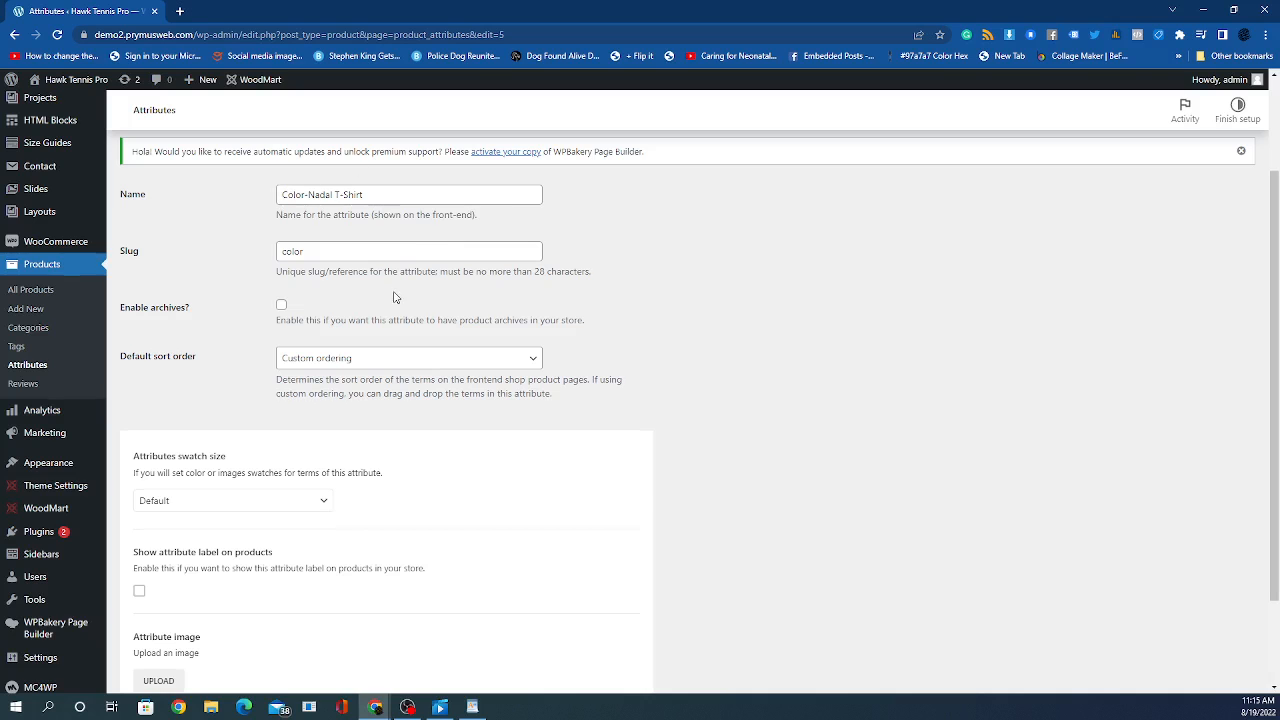
scroll(391, 294, up, 1)
scroll(338, 325, down, 2)
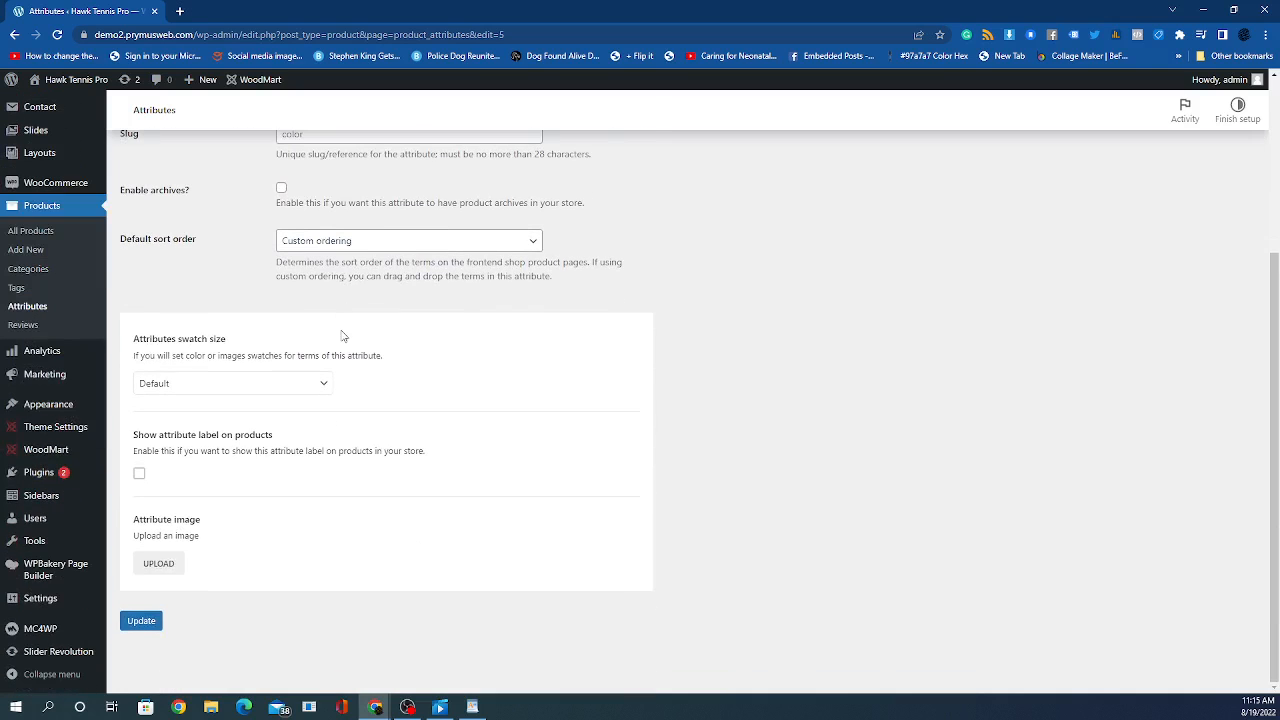
click(140, 623)
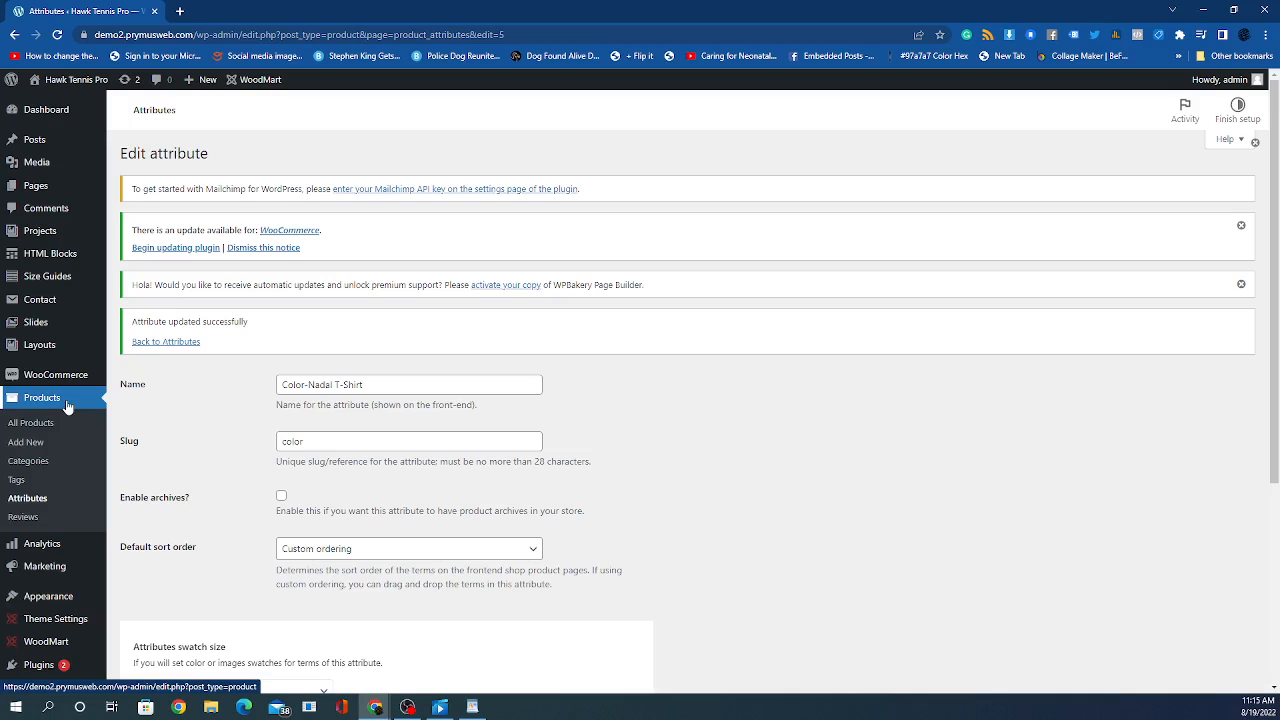
Step: Start a new product and paste "Nike Men's Rafa Court Dri -FIT Challenger Short Sleeve Tennis Top" as its name
click(28, 446)
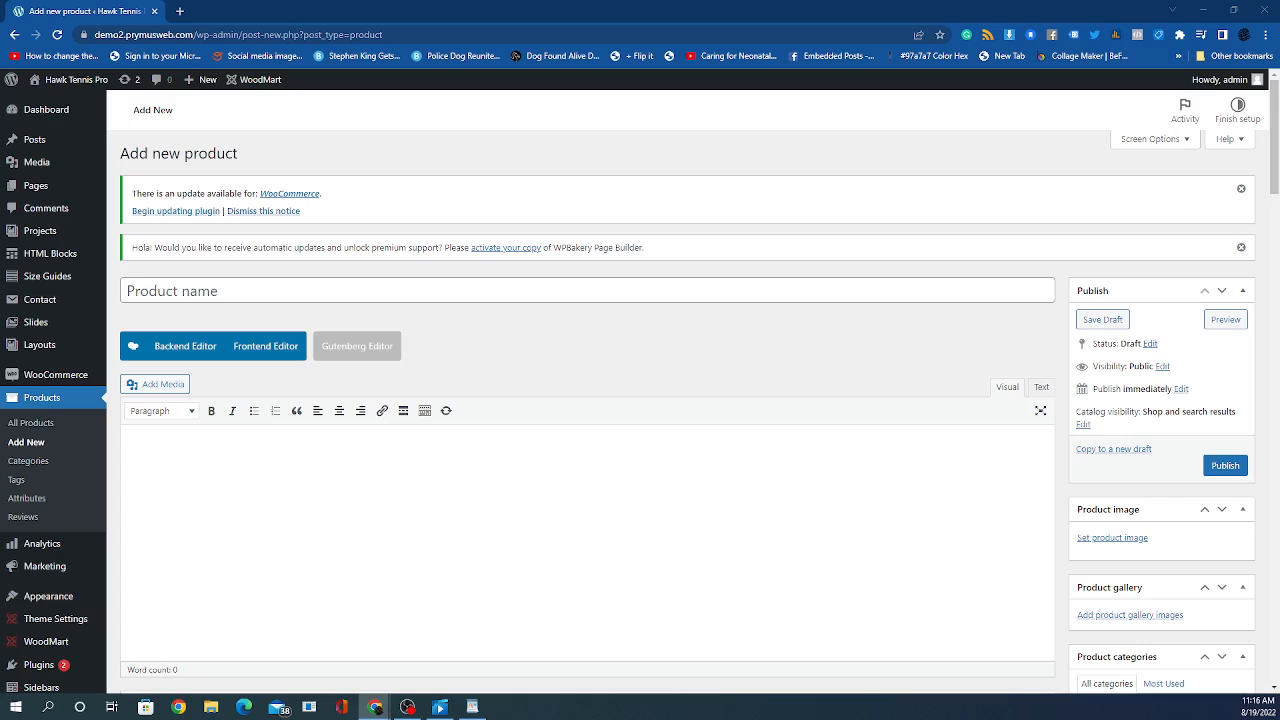
right_click(168, 296)
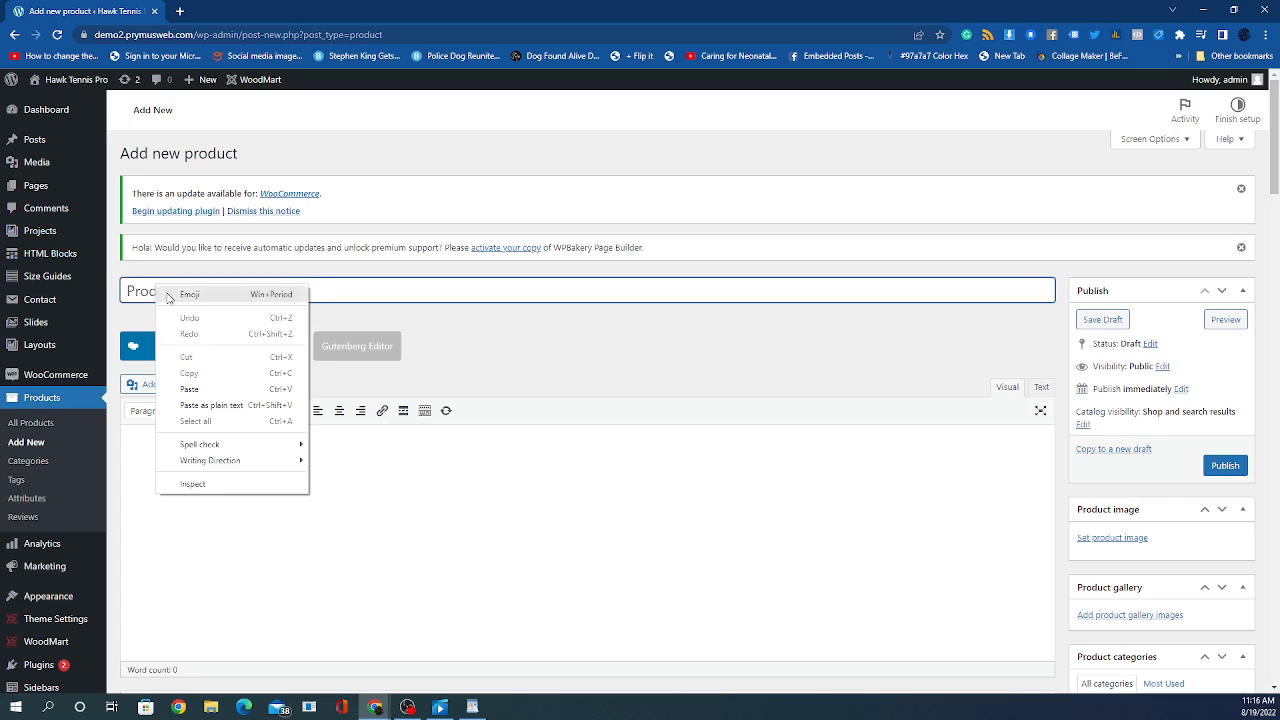
click(203, 389)
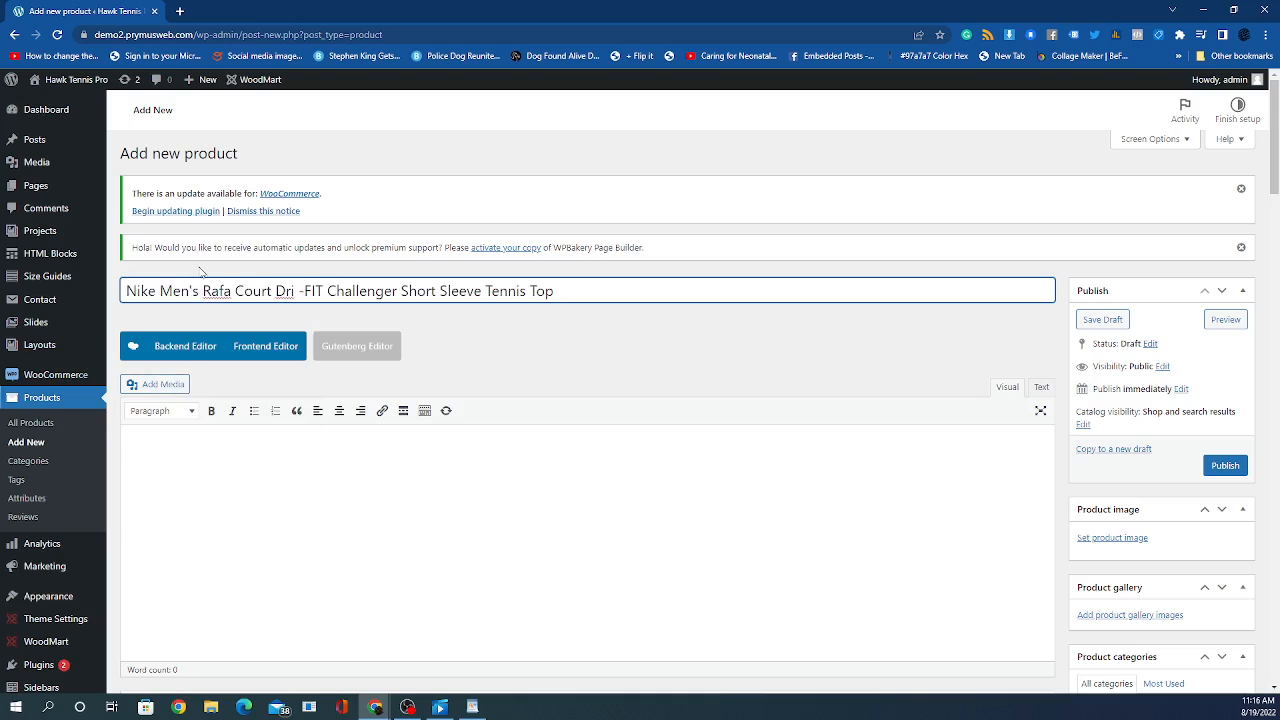
Step: Look over the main description, product data and short description sections of the new product form
click(334, 477)
scroll(306, 351, down, 1)
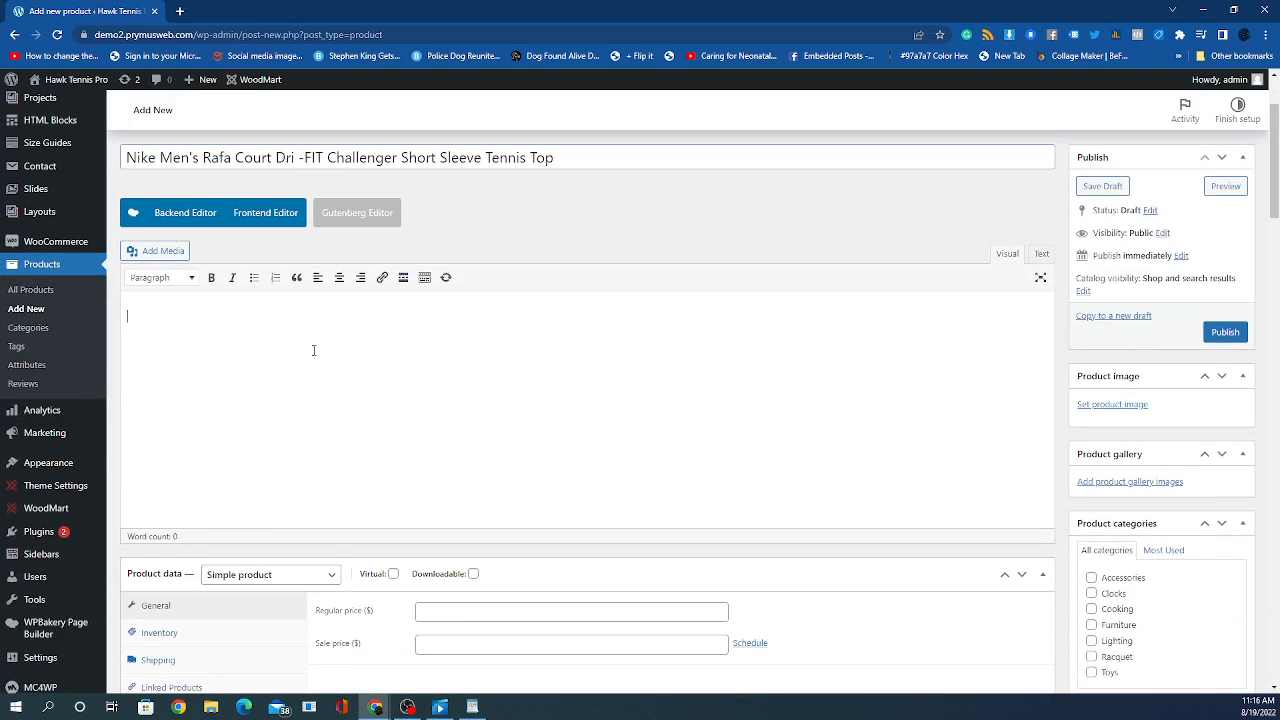
click(240, 425)
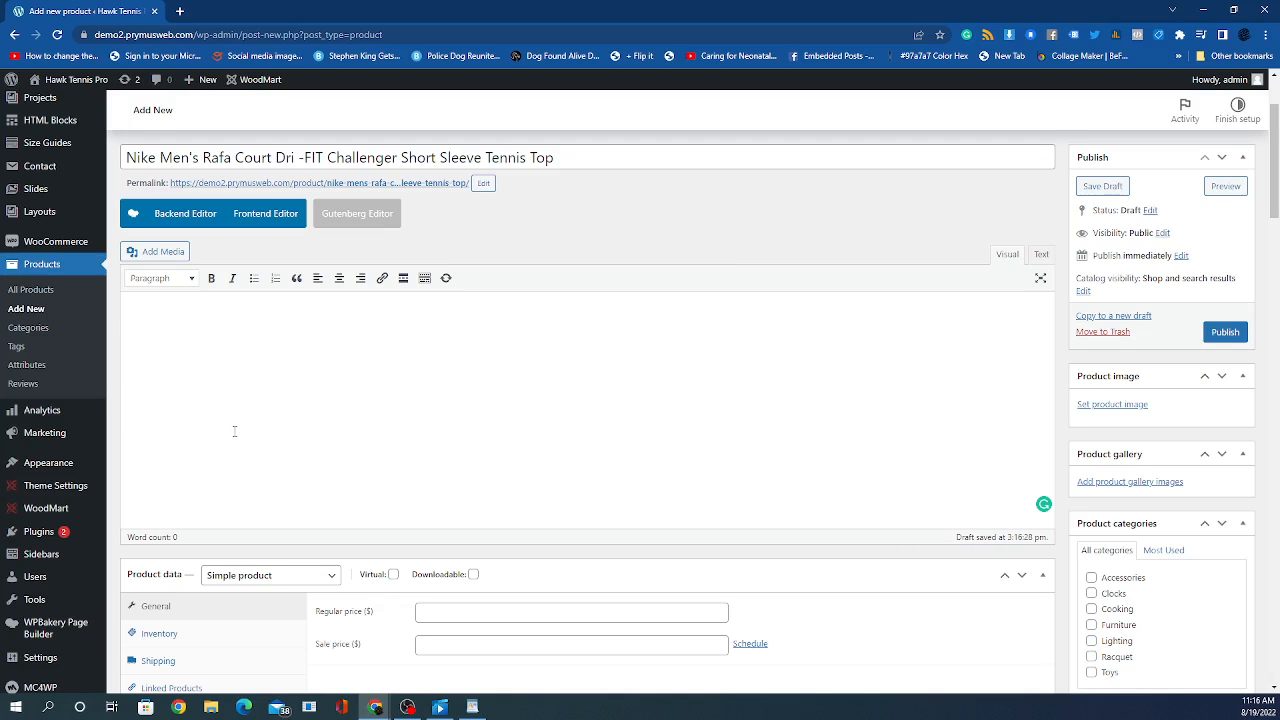
scroll(313, 381, down, 7)
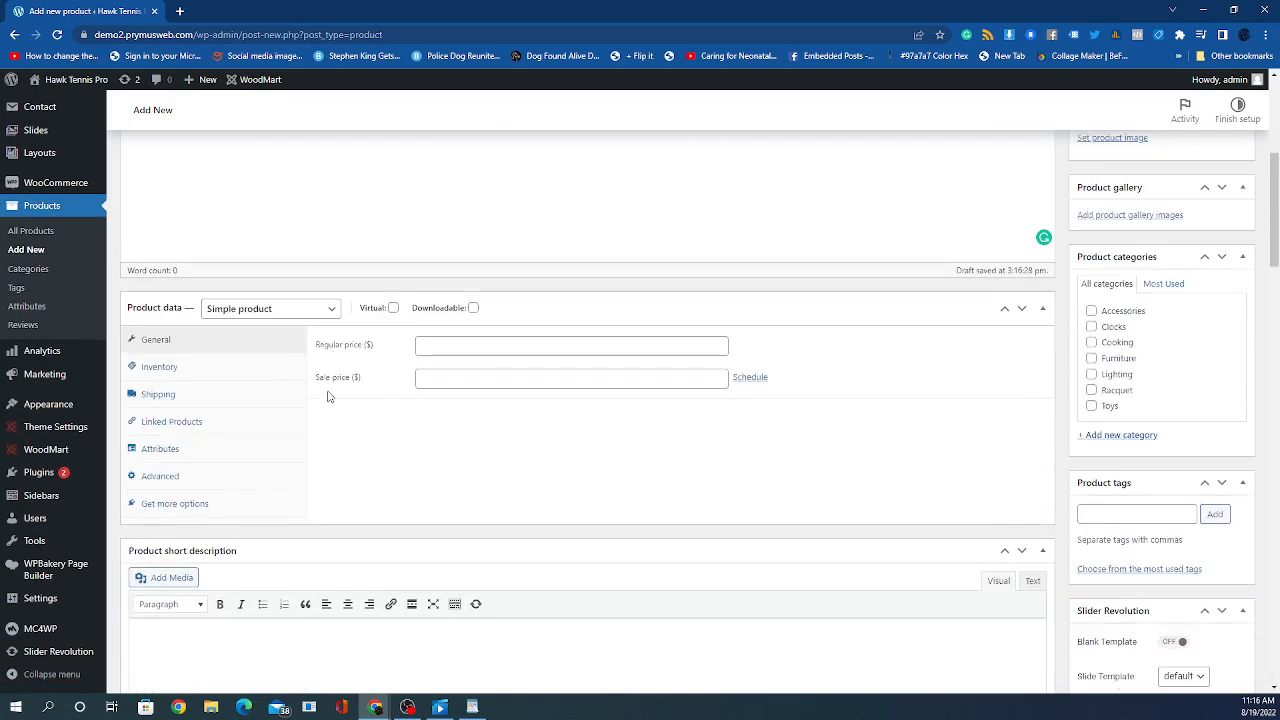
scroll(222, 351, up, 1)
scroll(222, 351, up, 1)
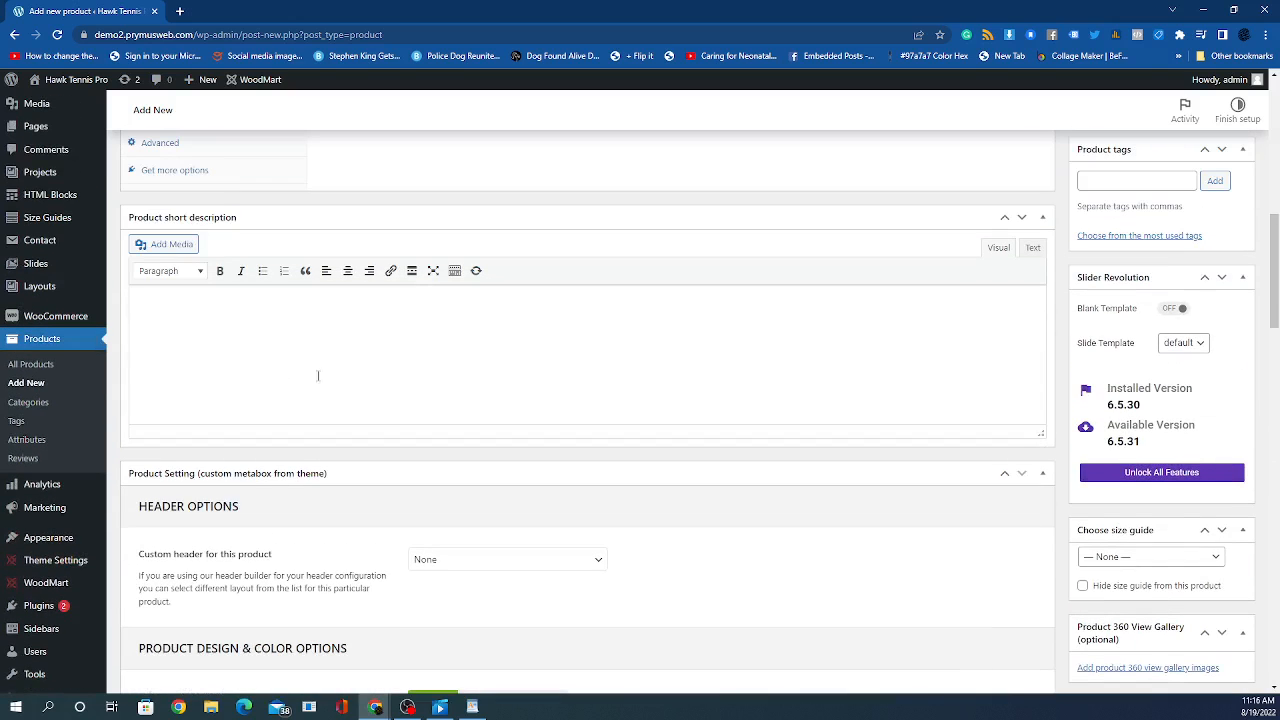
scroll(337, 371, up, 3)
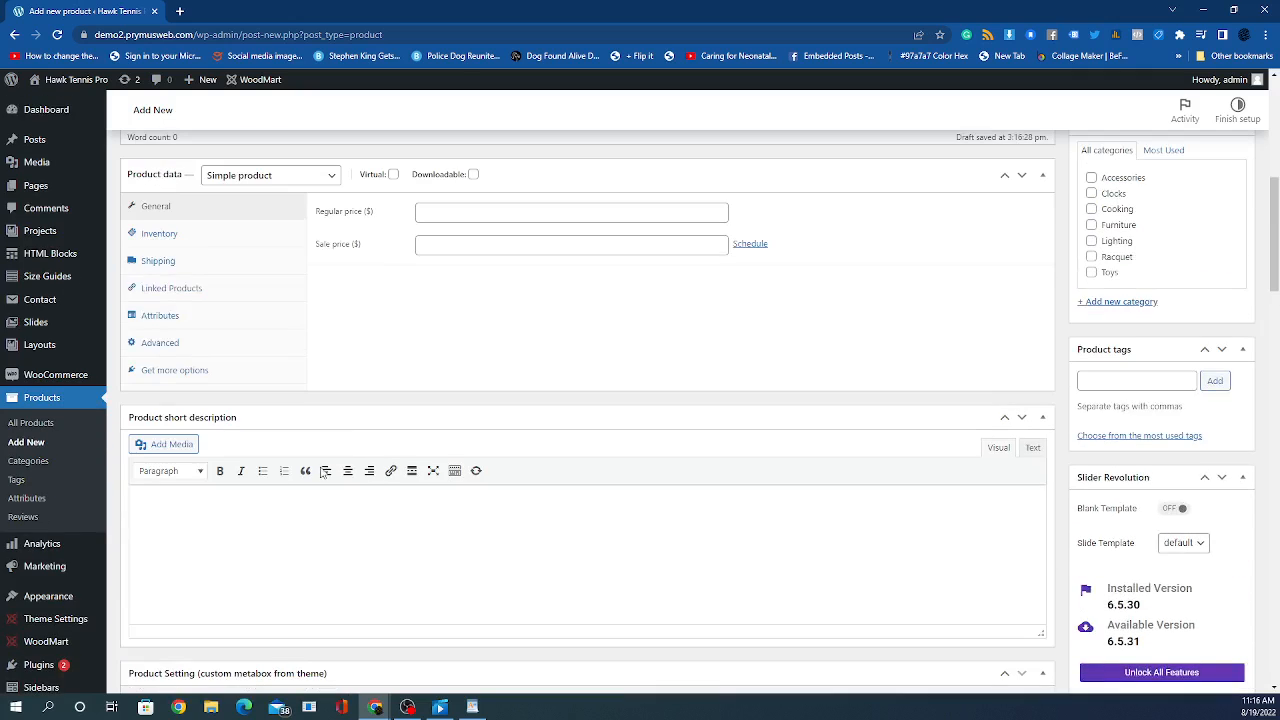
scroll(486, 528, up, 5)
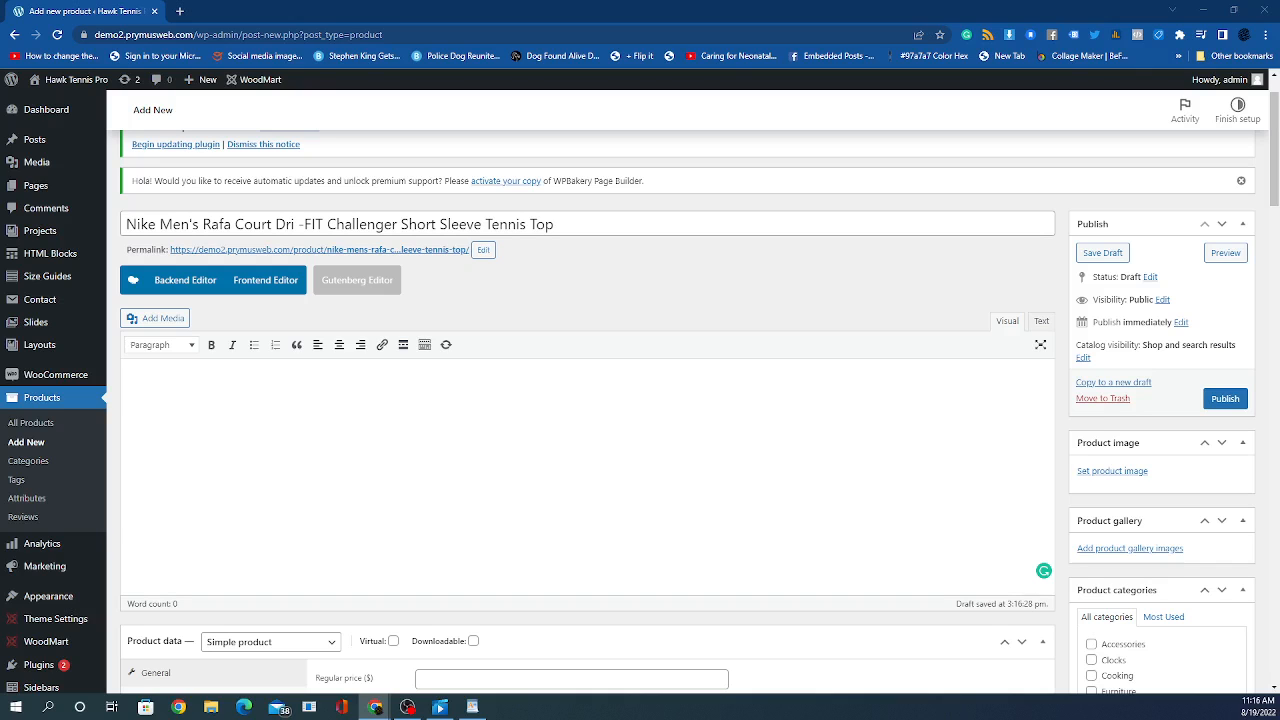
Step: Paste the formatted paragraph beginning "Take on the competition with our Nike Men`s Rafa Court Dri -FIT Challenger" into the product short description
scroll(279, 538, down, 7)
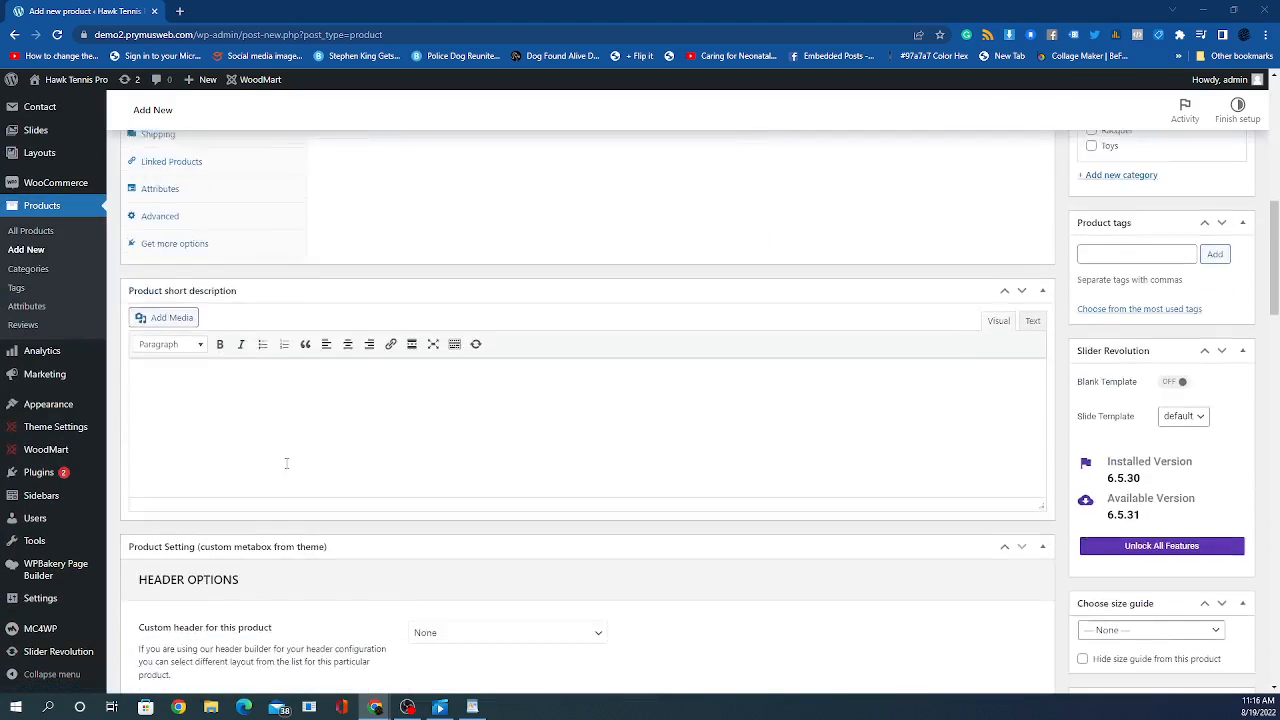
right_click(189, 288)
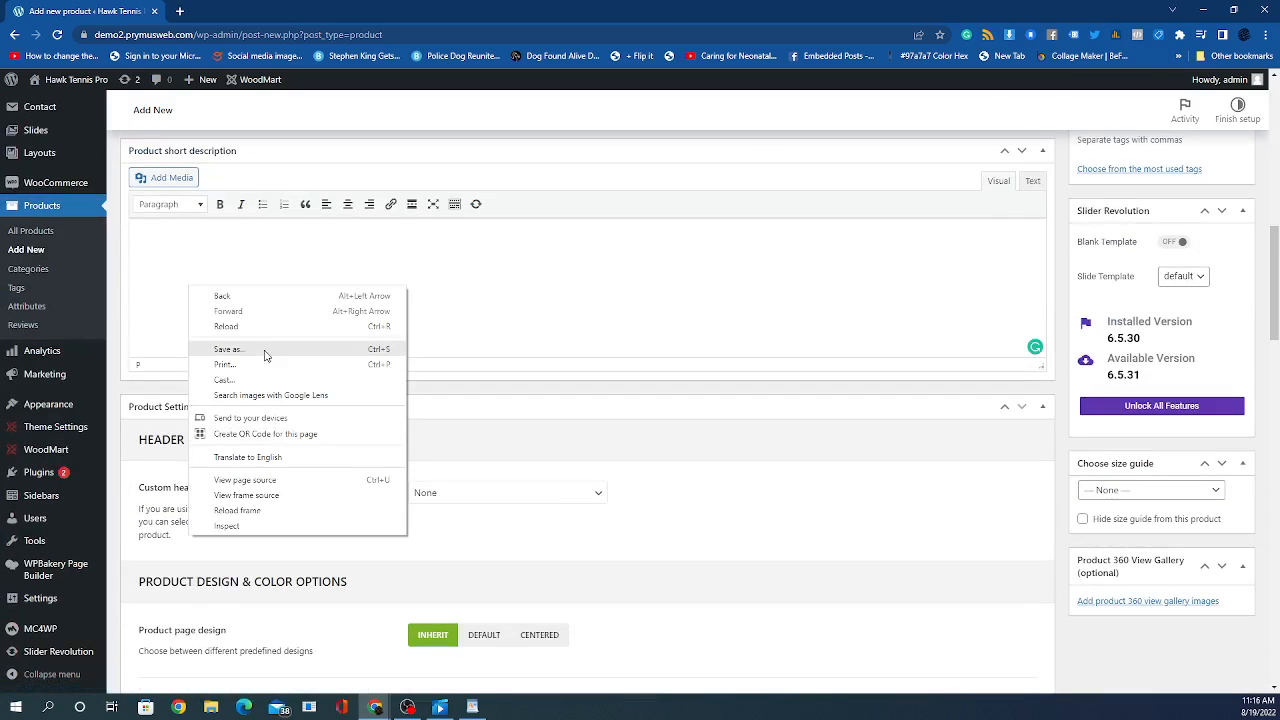
click(489, 258)
right_click(513, 257)
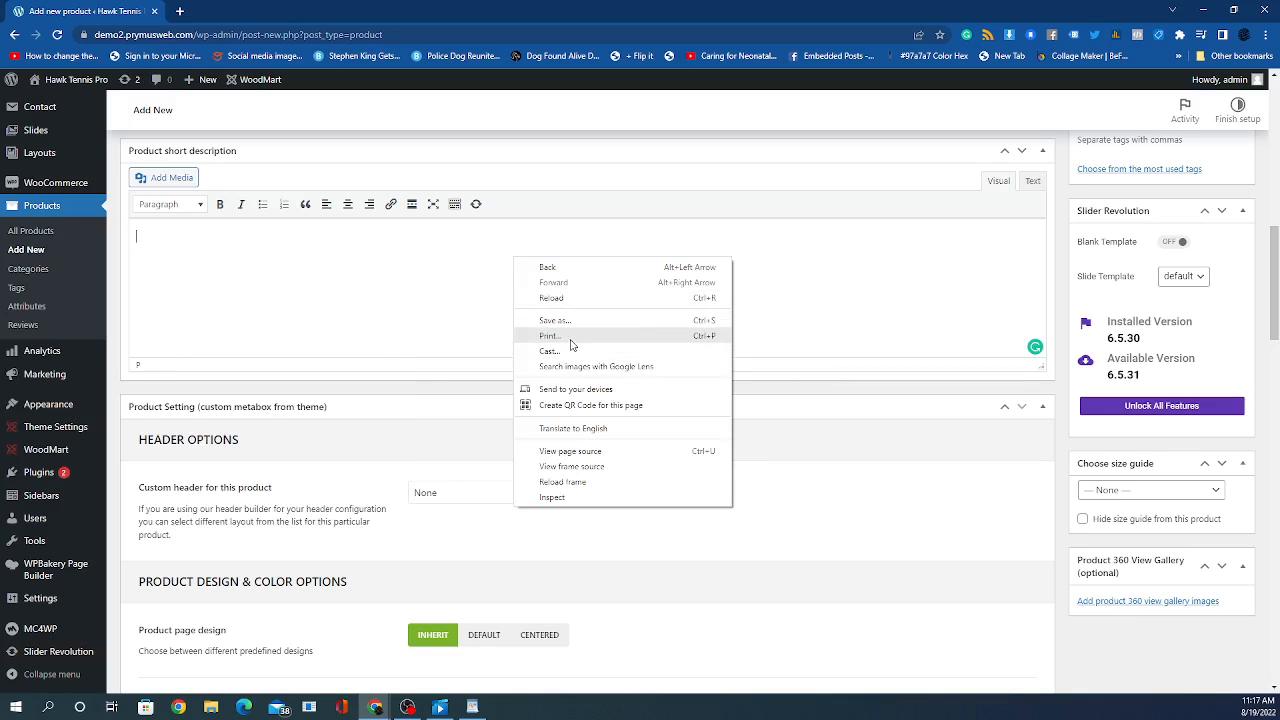
click(370, 356)
right_click(198, 280)
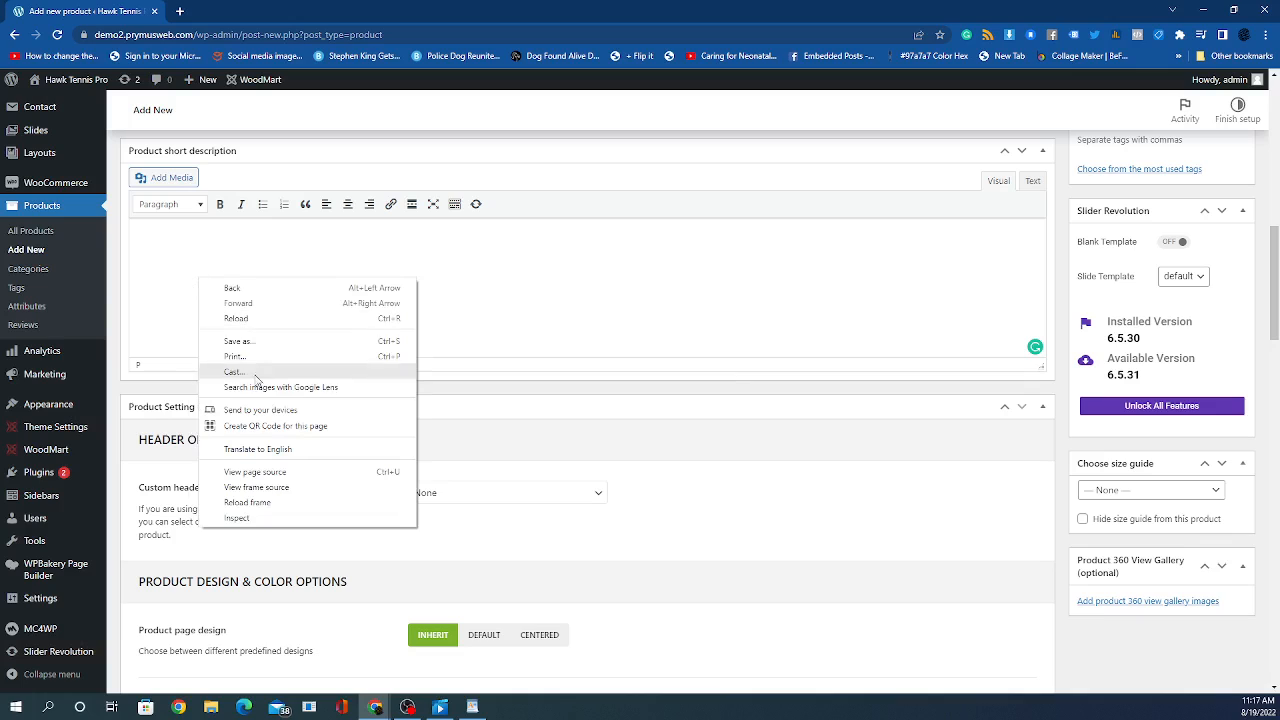
click(175, 236)
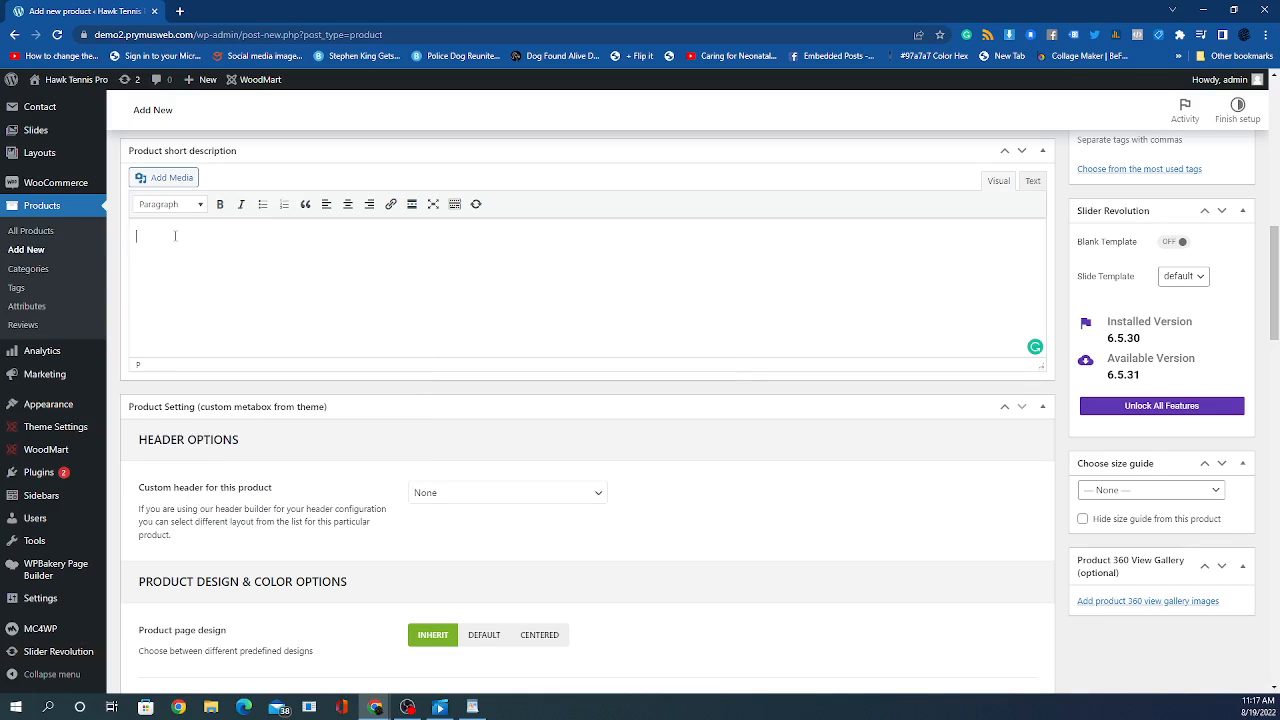
text(Take on the competition with our Nike Men`s Rafa Court Dri -FIT Challenger Short Sleeve Tennis Top. This tennis top has sweat-wicking technology, and breathable fabric, complete with Dri-FIT technology to keep you playing even during those hot summer days. It is also made with alternating shiny and matte yarns for a more textured look. This shirt also features the Rafa Bull logo and classic swoosh and is designed for you to move freely as you swing.)
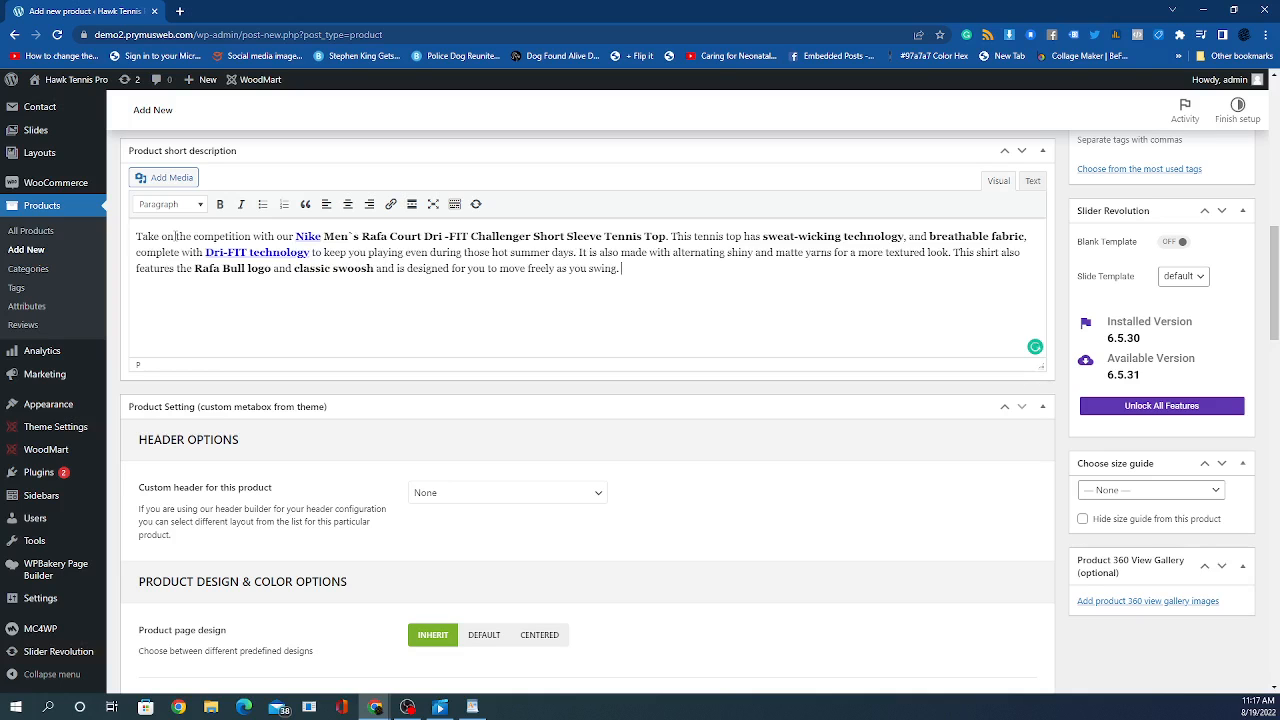
scroll(415, 497, up, 2)
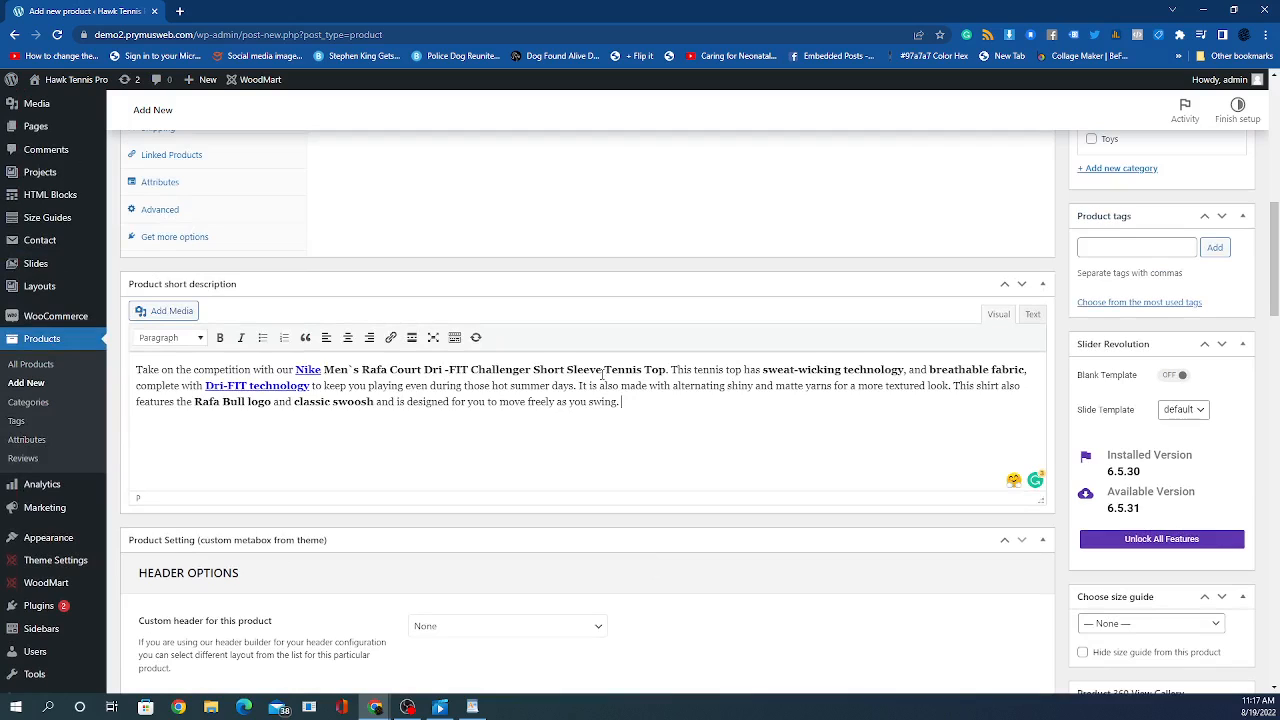
key(ctrl+a)
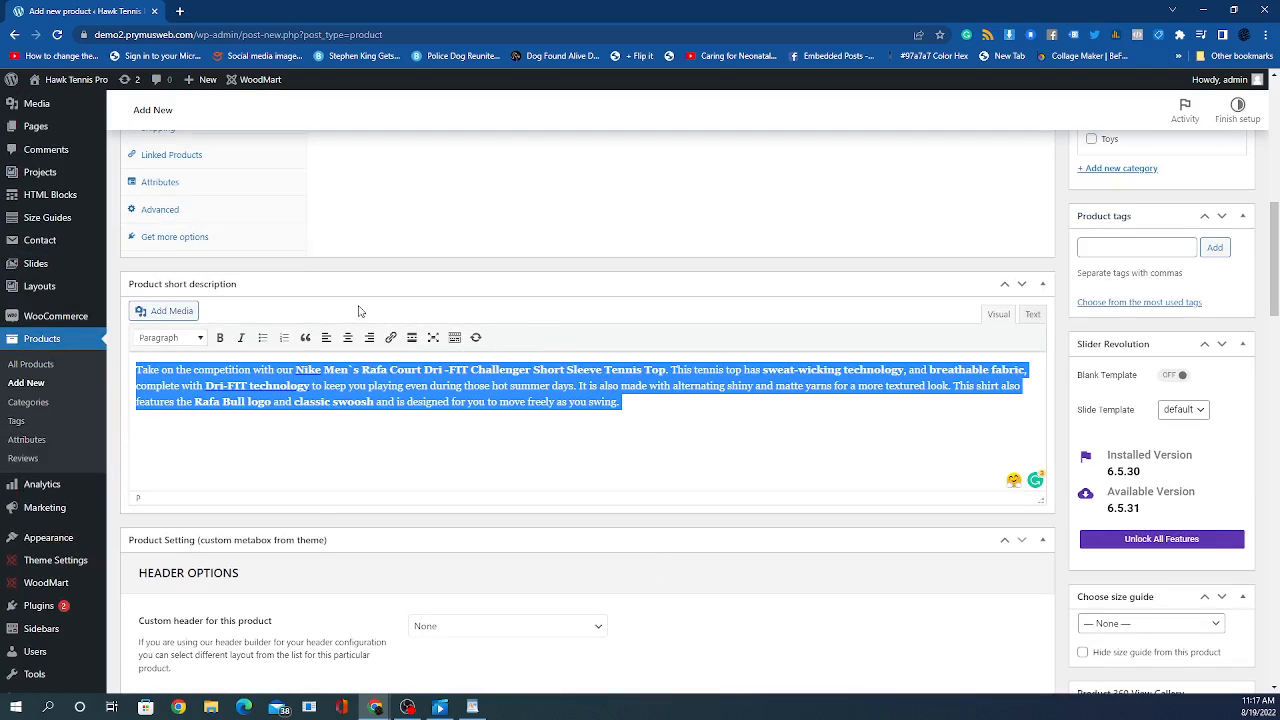
click(390, 337)
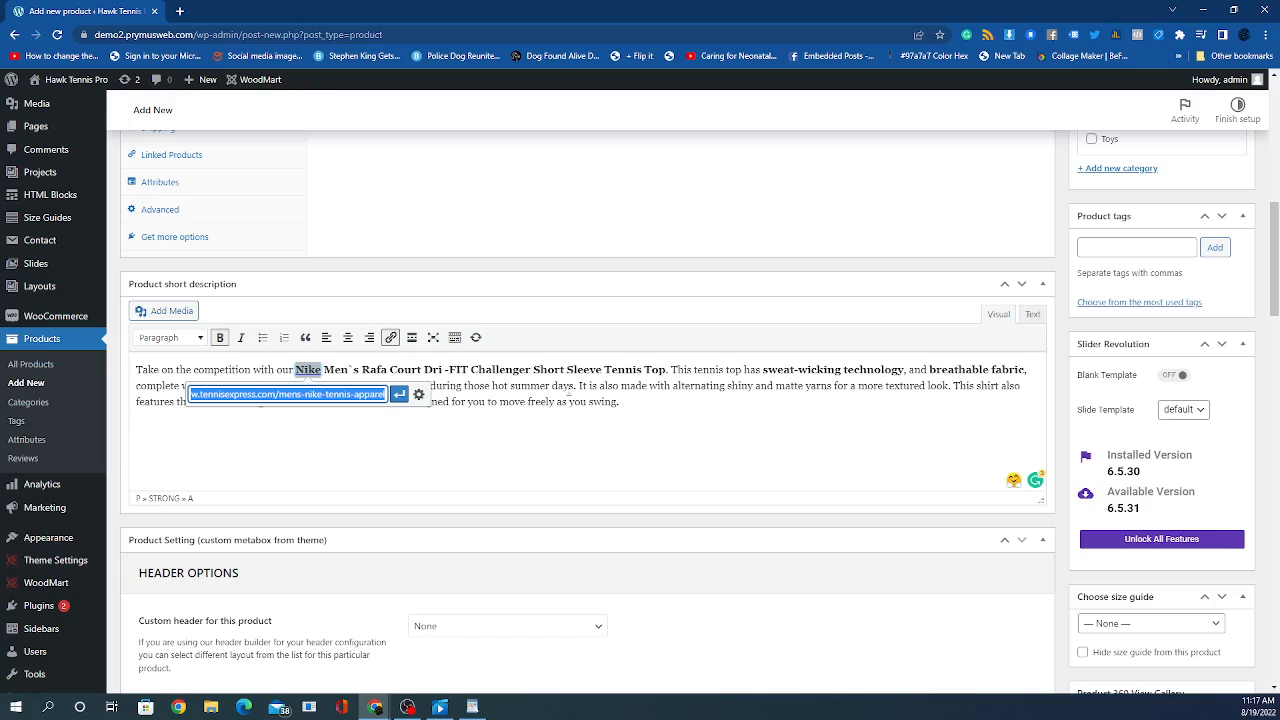
click(597, 404)
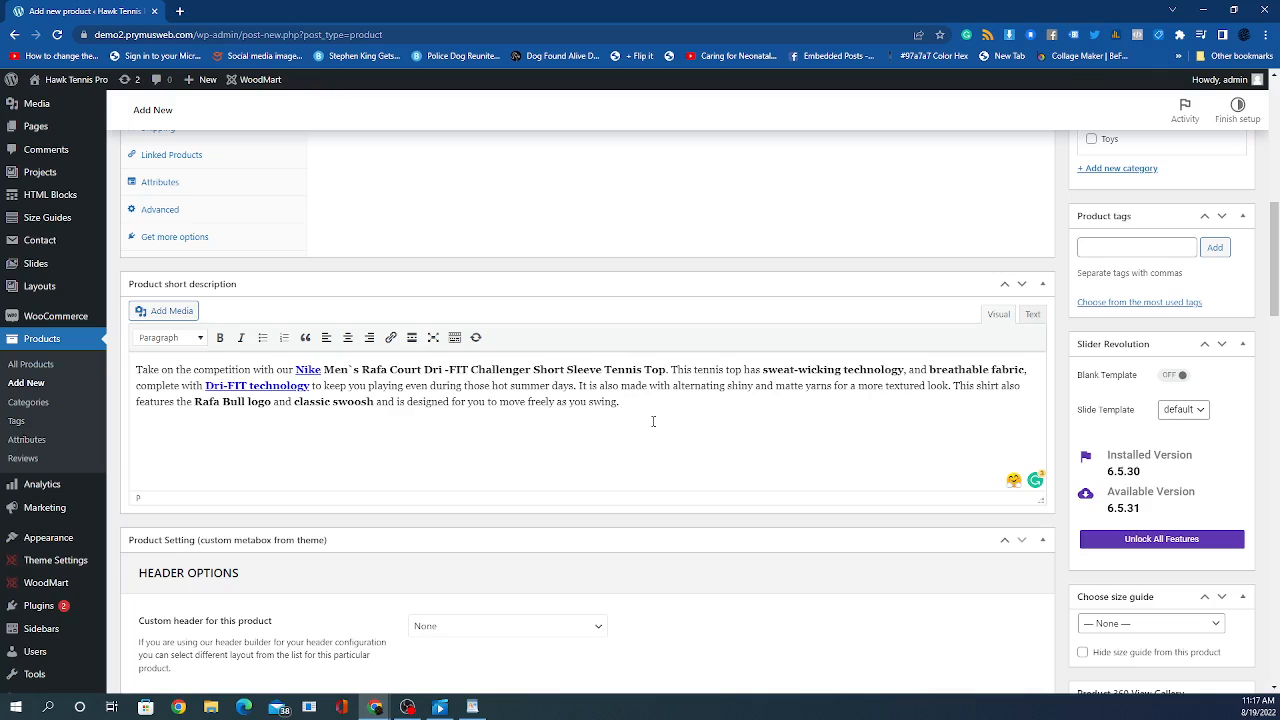
Step: Replace the short description's HTML source with the same paragraph as plain text without bold or links, and return to the visual view
key(ctrl+a)
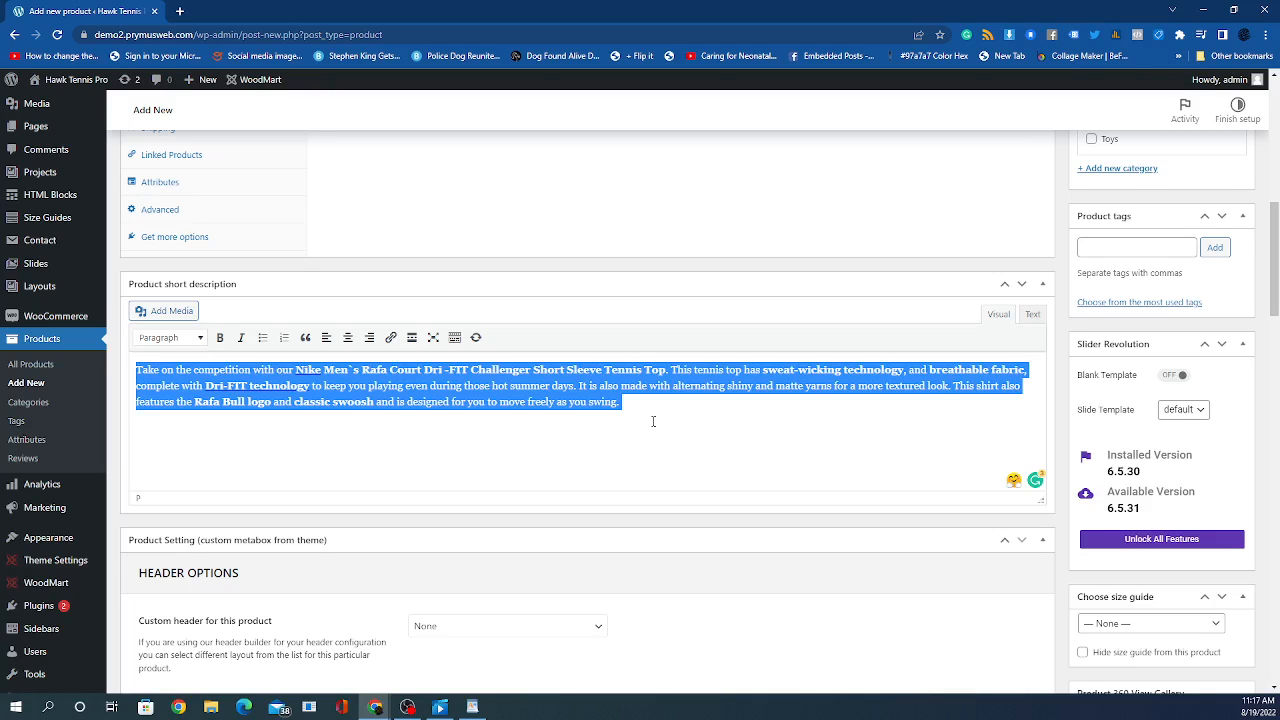
click(1031, 314)
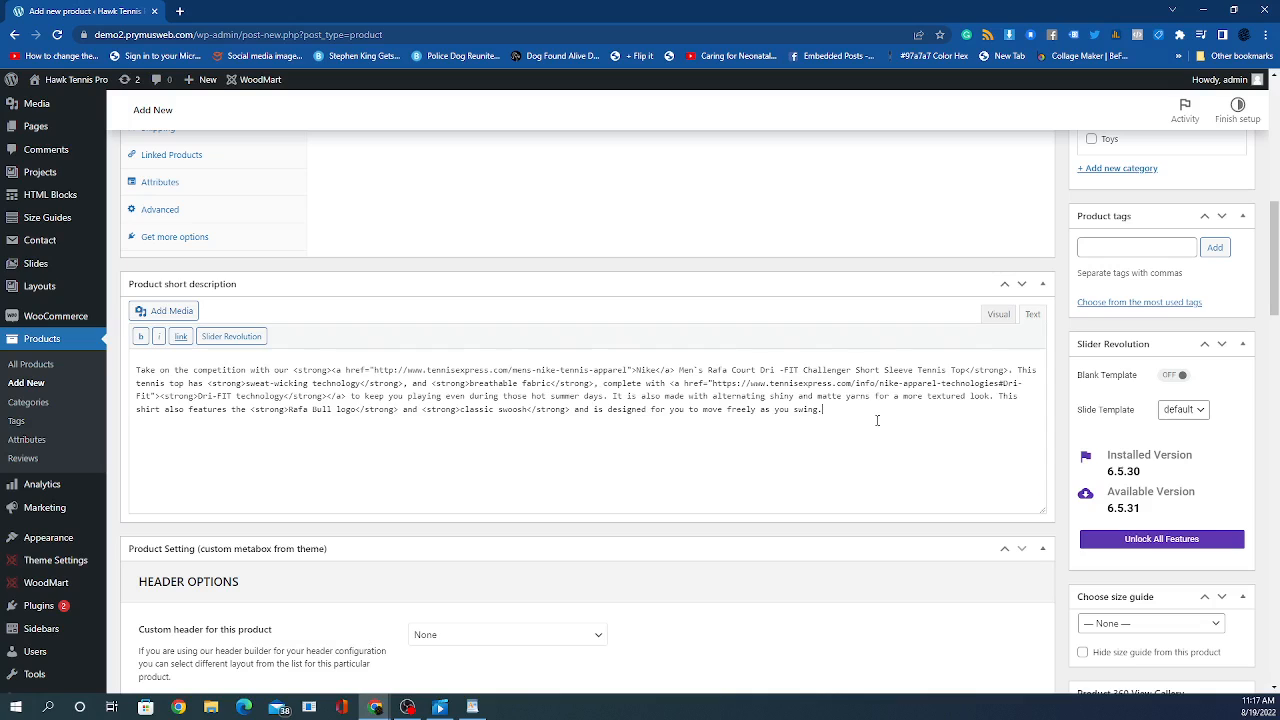
key(ctrl+a)
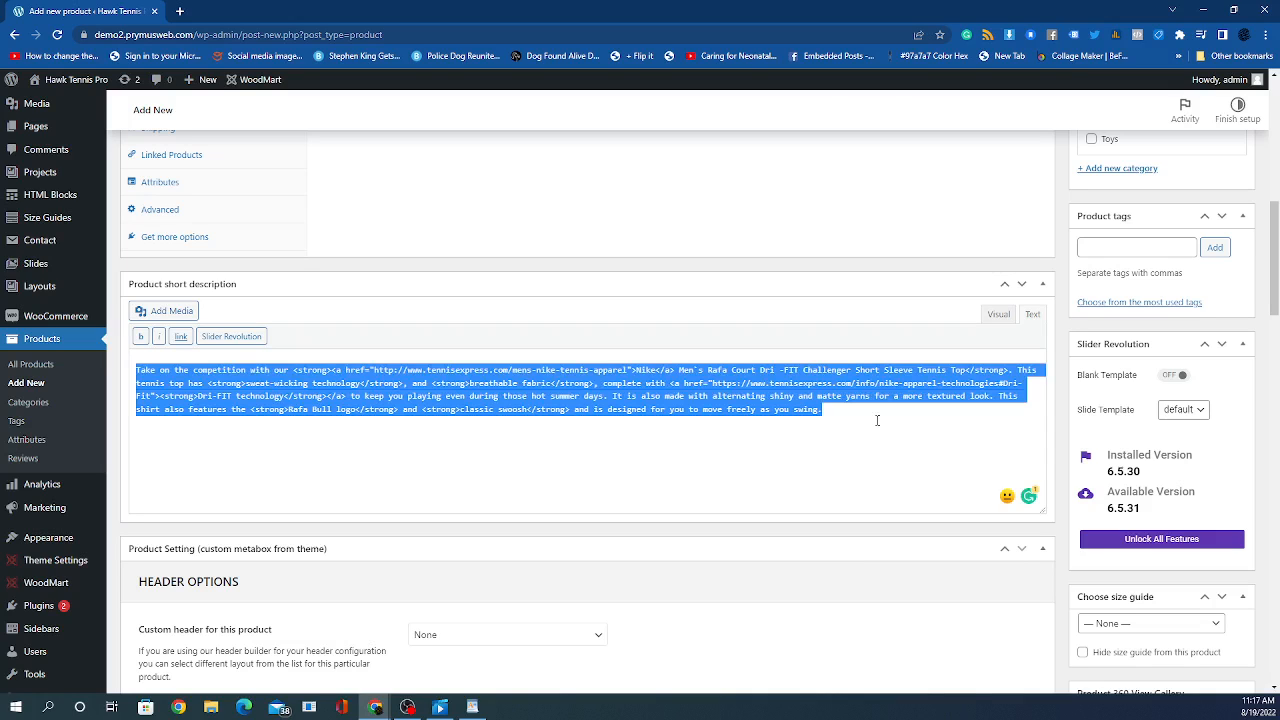
text(Take on the competition with our Nike Men's Rafa Court Dri -FIT Challenger Short Sleeve Tennis Top. This tennis top has sweat-wicking technology, and breathable fabric, complete with Dri-FIT technology to keep you playing even during those hot summer days. It is also made with alternating shiny and matte yarns for a more textured look. This shirt also features the Rafa Bull logo and classic swoosh and is designed for you to move freely as you swing.)
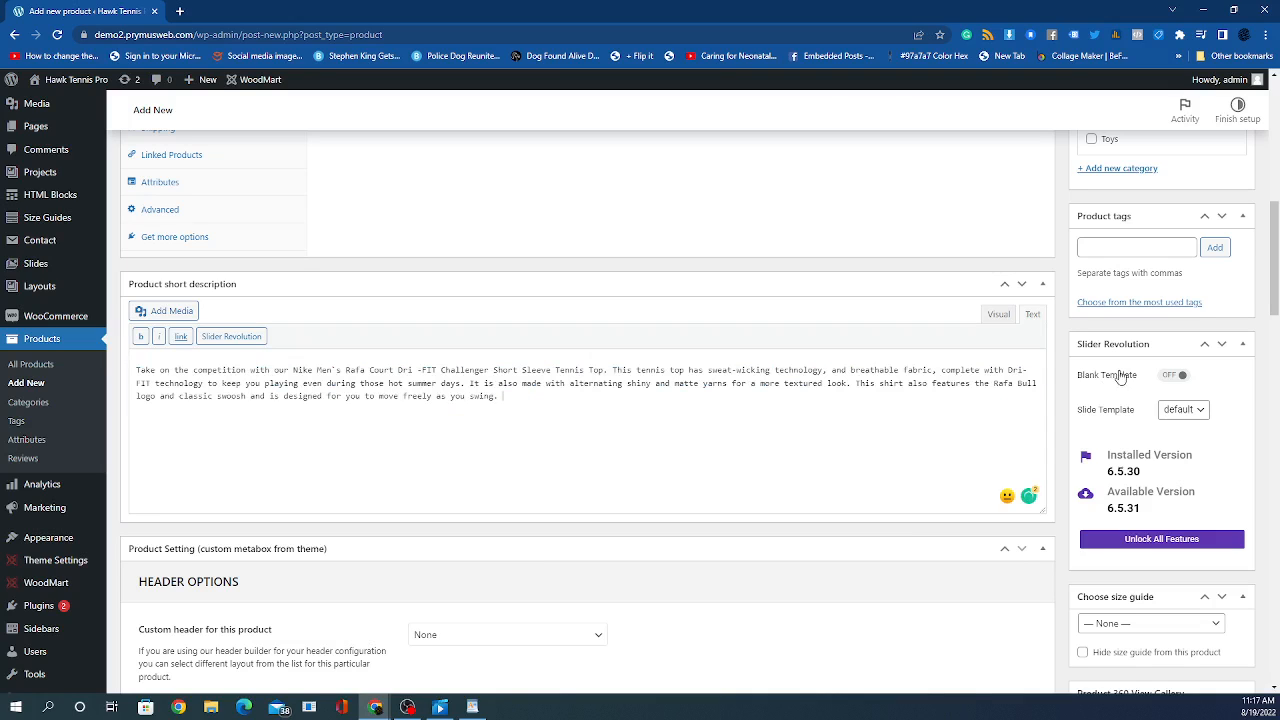
click(992, 318)
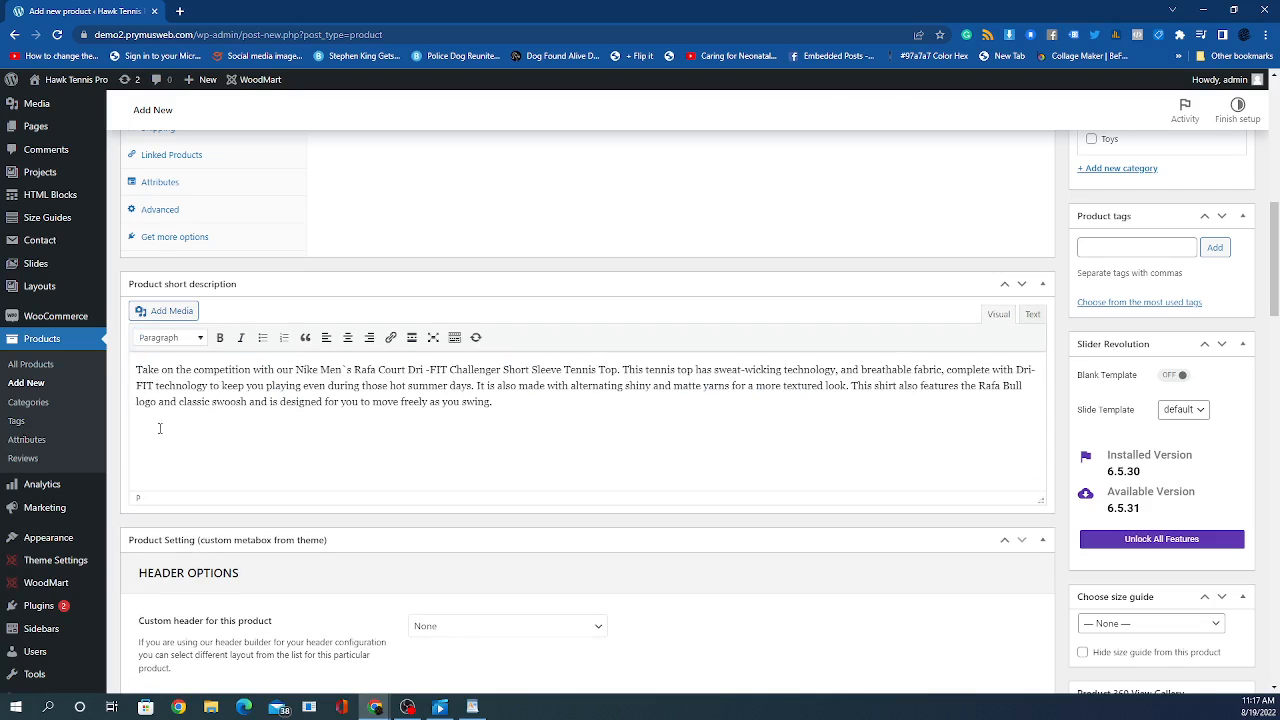
Step: Paste the Technical Benefits, Materials, Fit, Sizes and Colors details into the main product description
scroll(463, 413, up, 5)
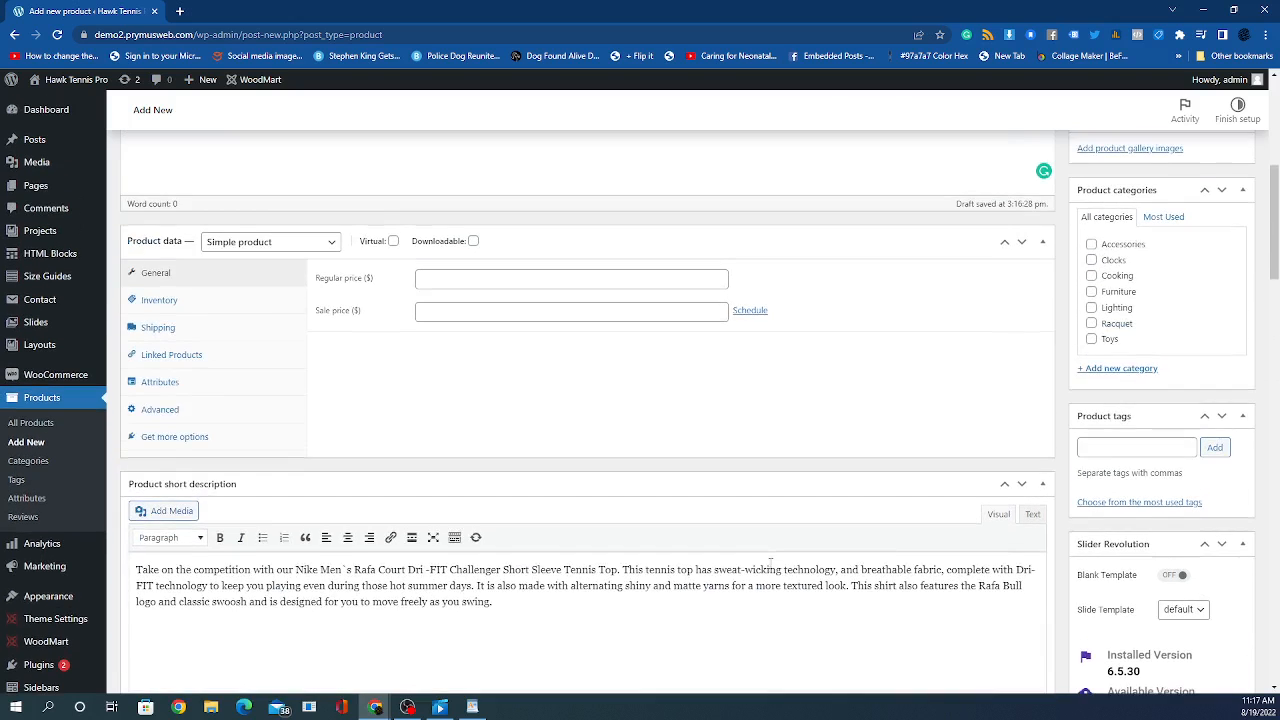
scroll(729, 566, up, 1)
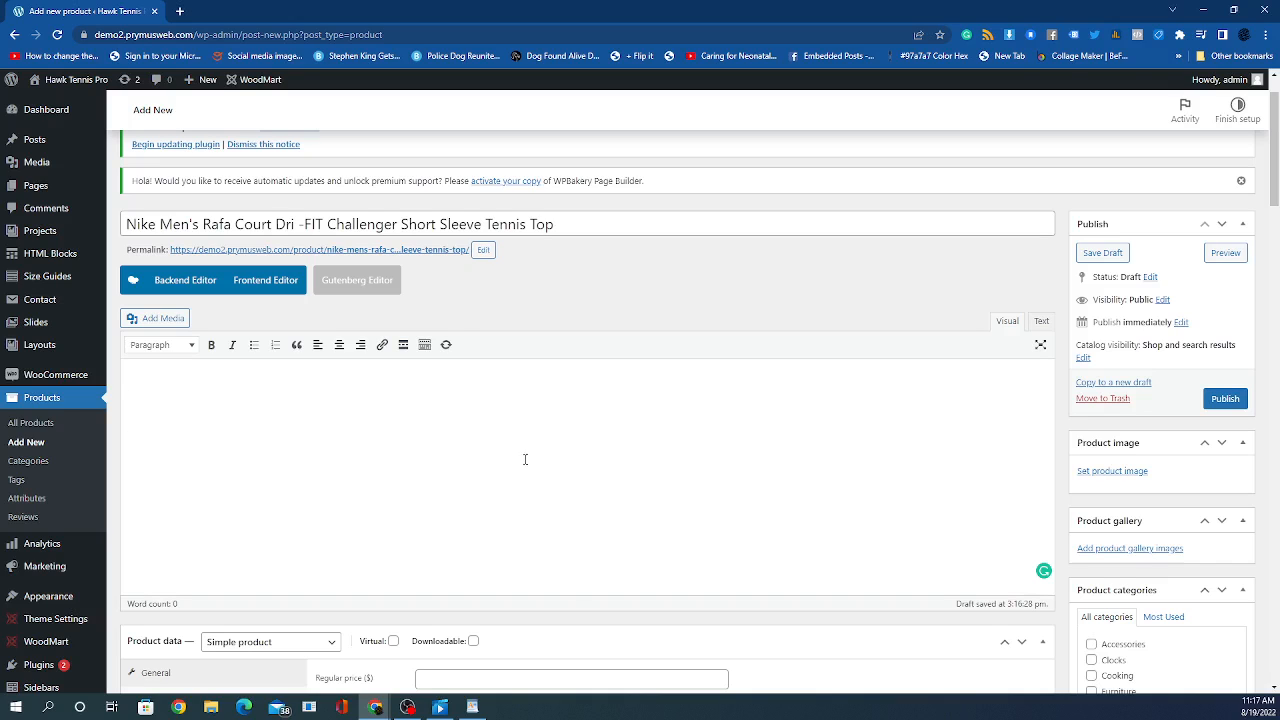
right_click(356, 410)
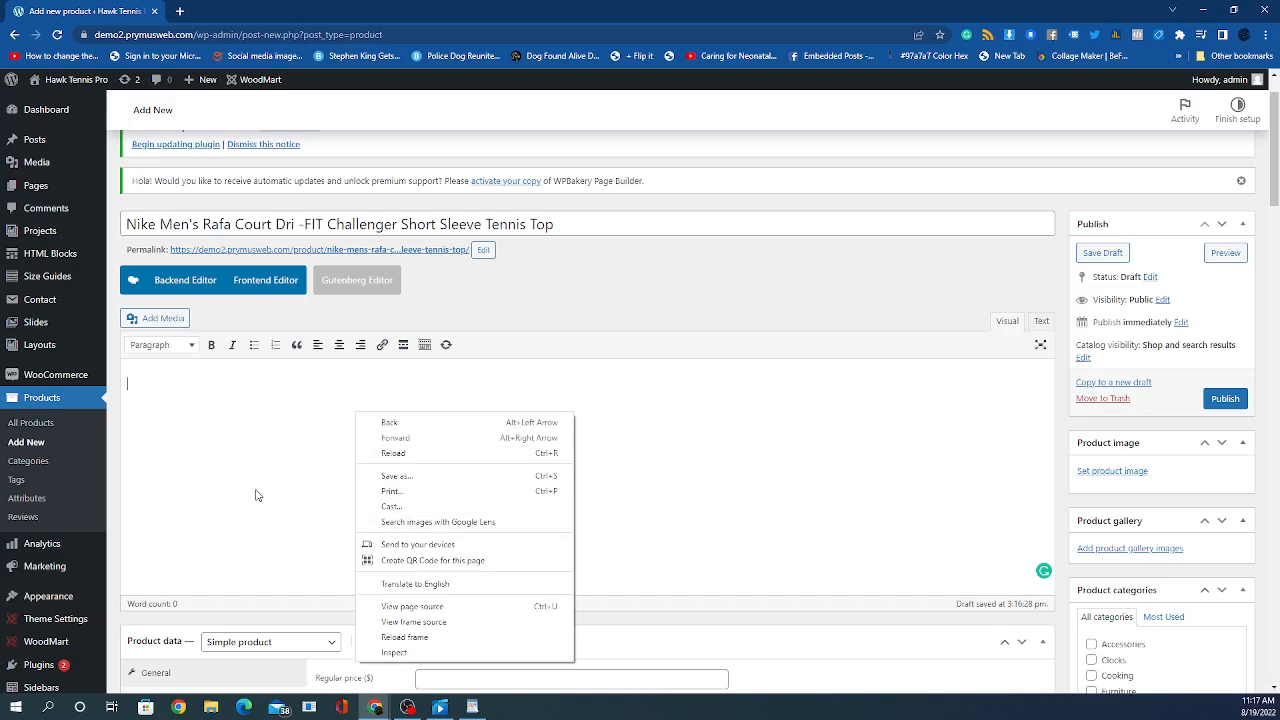
click(149, 394)
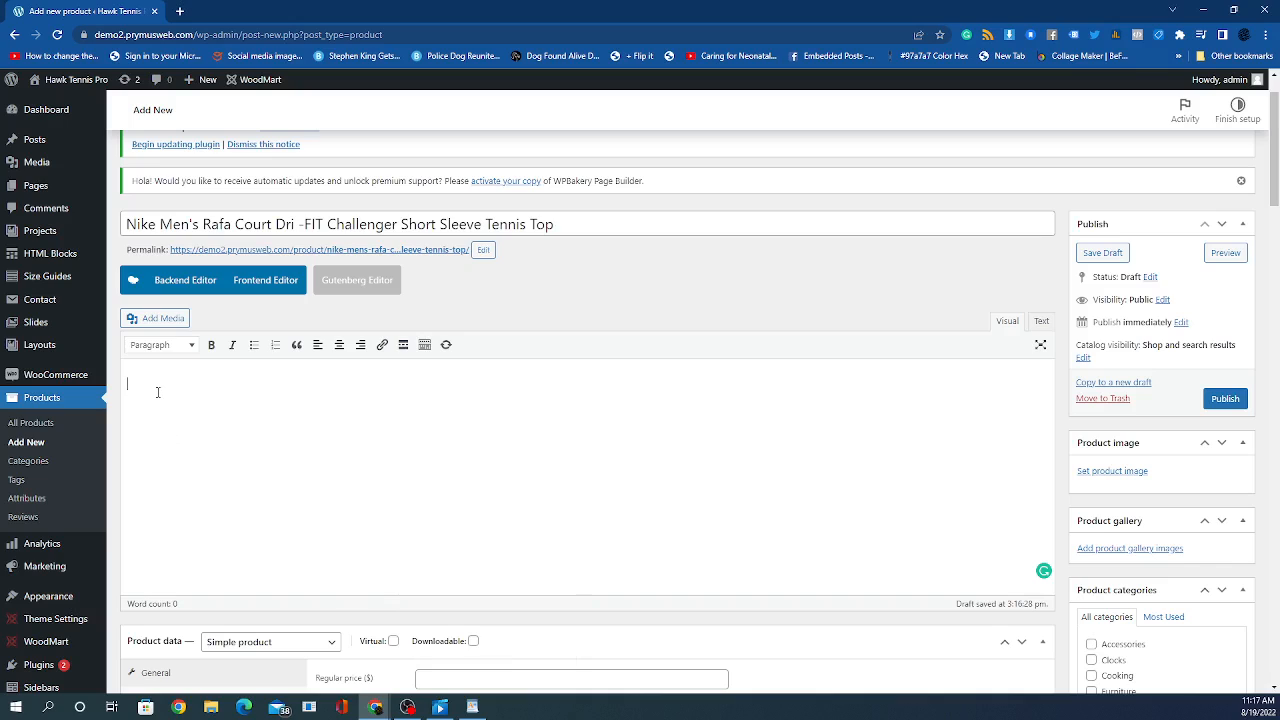
text(Technical Benefits: Dri-FIT, Sweat-Wicking, Breathable Materials: 100% Polyester Fit: Standard Sizes: XS, S, M, L, XL, XXL Colors:  White, Obsidian)
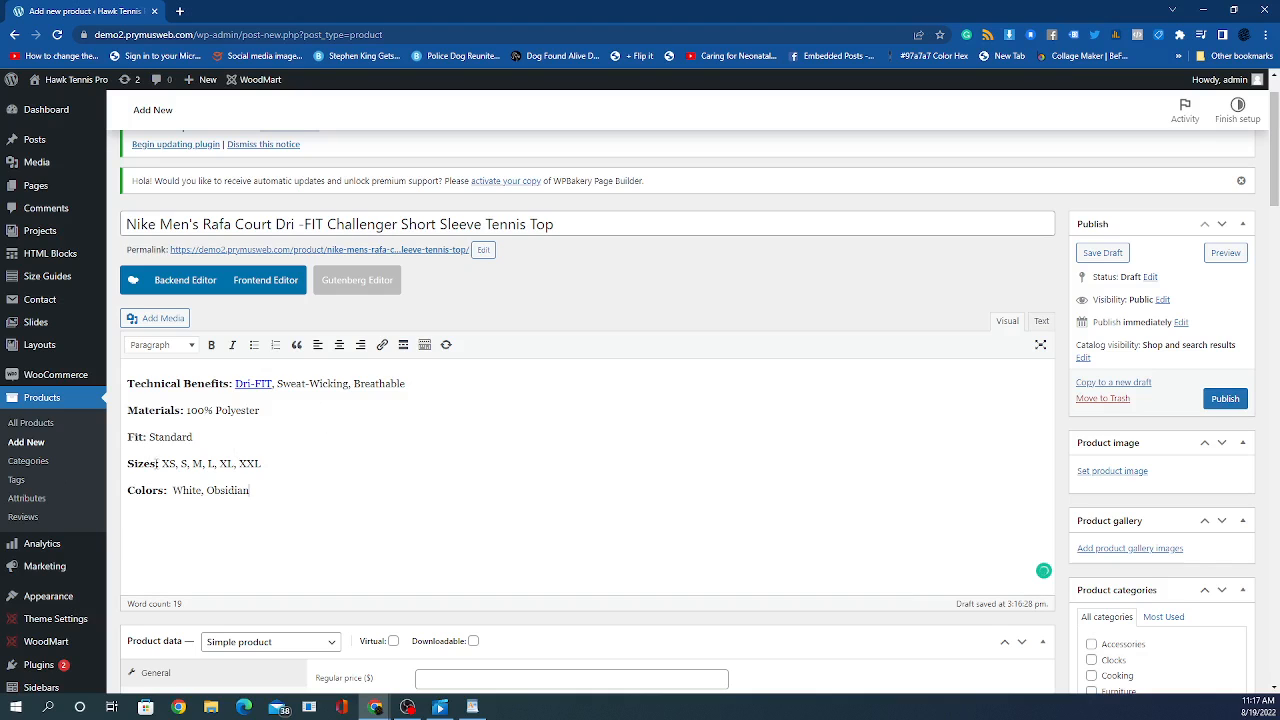
Step: In the main description, remove XXL from the Sizes line and change the Colors line to "Grey, Navy Blue"
scroll(291, 431, down, 1)
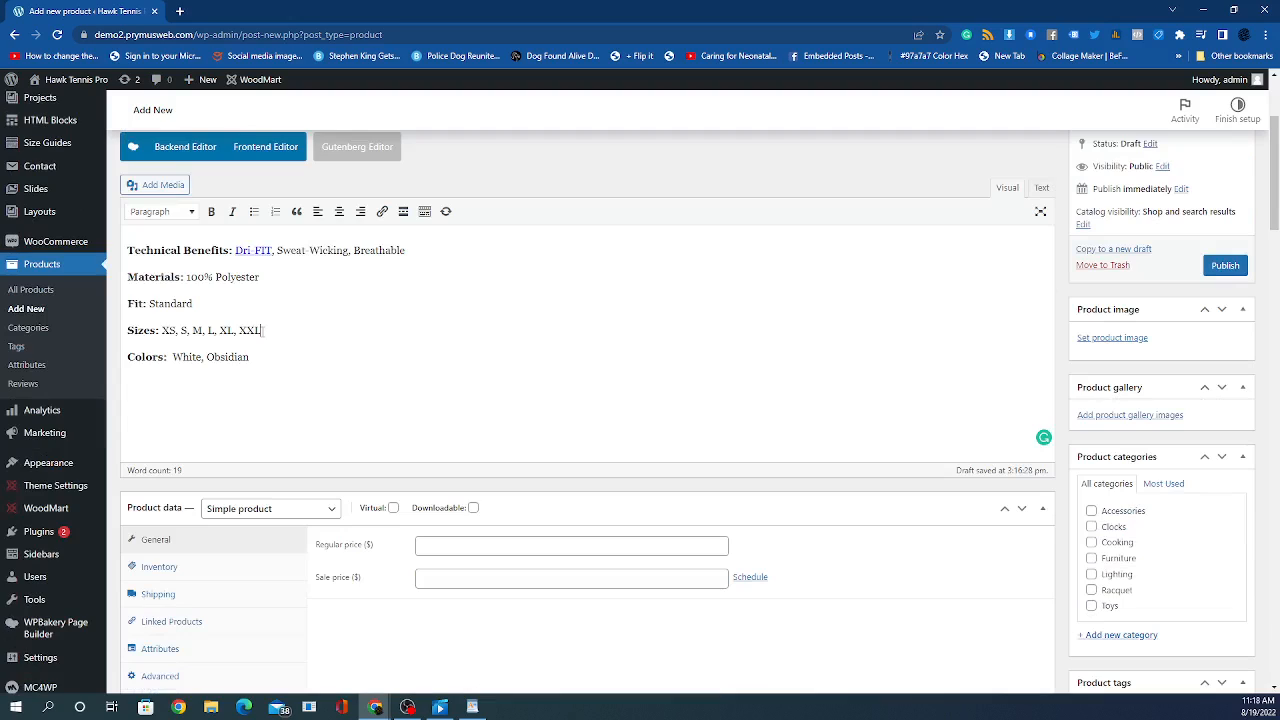
key(BackSpace)
key(BackSpace)
key(BackSpace)
key(BackSpace)
key(BackSpace)
key(BackSpace)
key(BackSpace)
text(Grey)
key(BackSpace)
key(BackSpace)
key(BackSpace)
key(BackSpace)
key(BackSpace)
scroll(530, 420, up, 2)
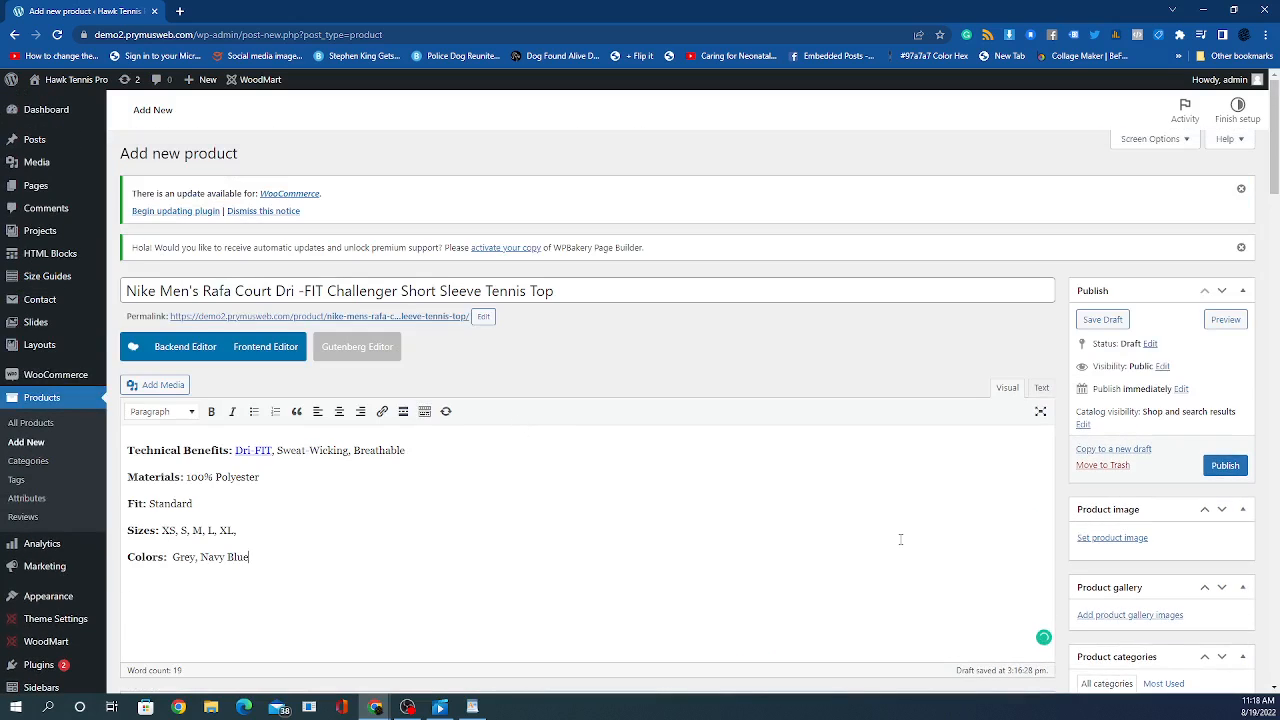
Step: Upload 96164-451_OBSIDIANWT-I.jpg from the Downloads folder and set it as the product image
scroll(1104, 432, down, 1)
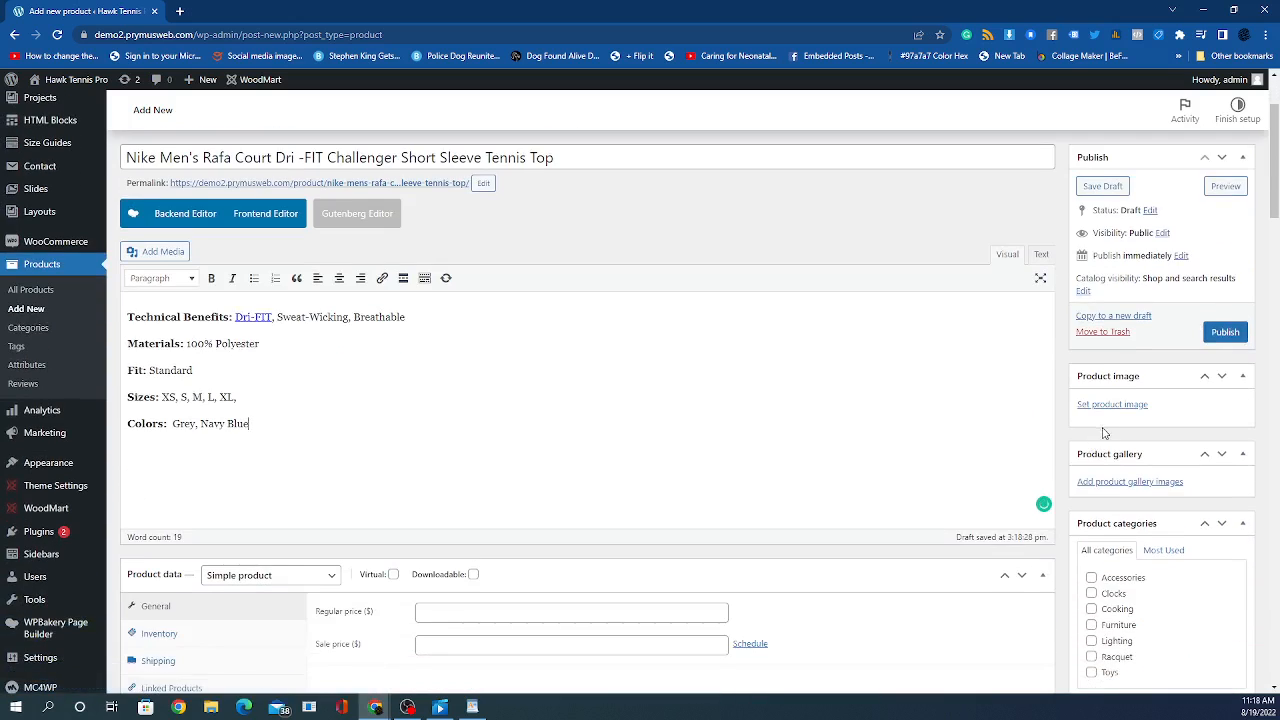
click(1094, 406)
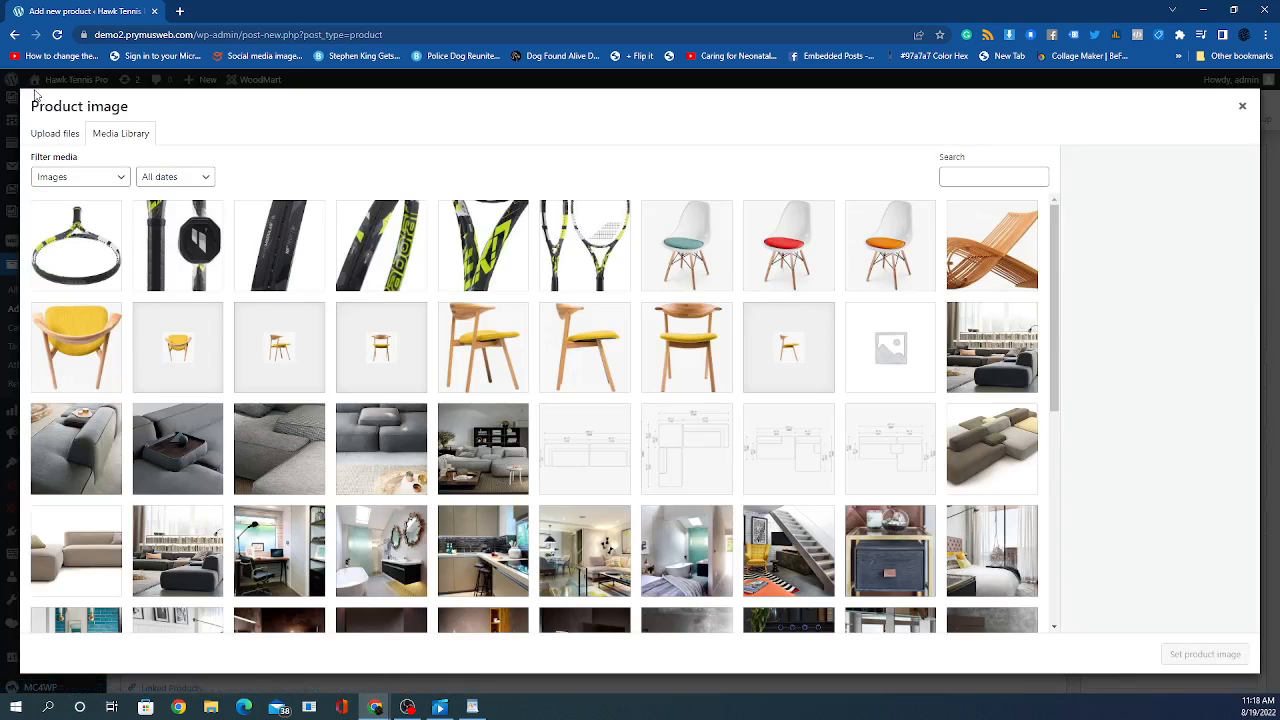
click(52, 134)
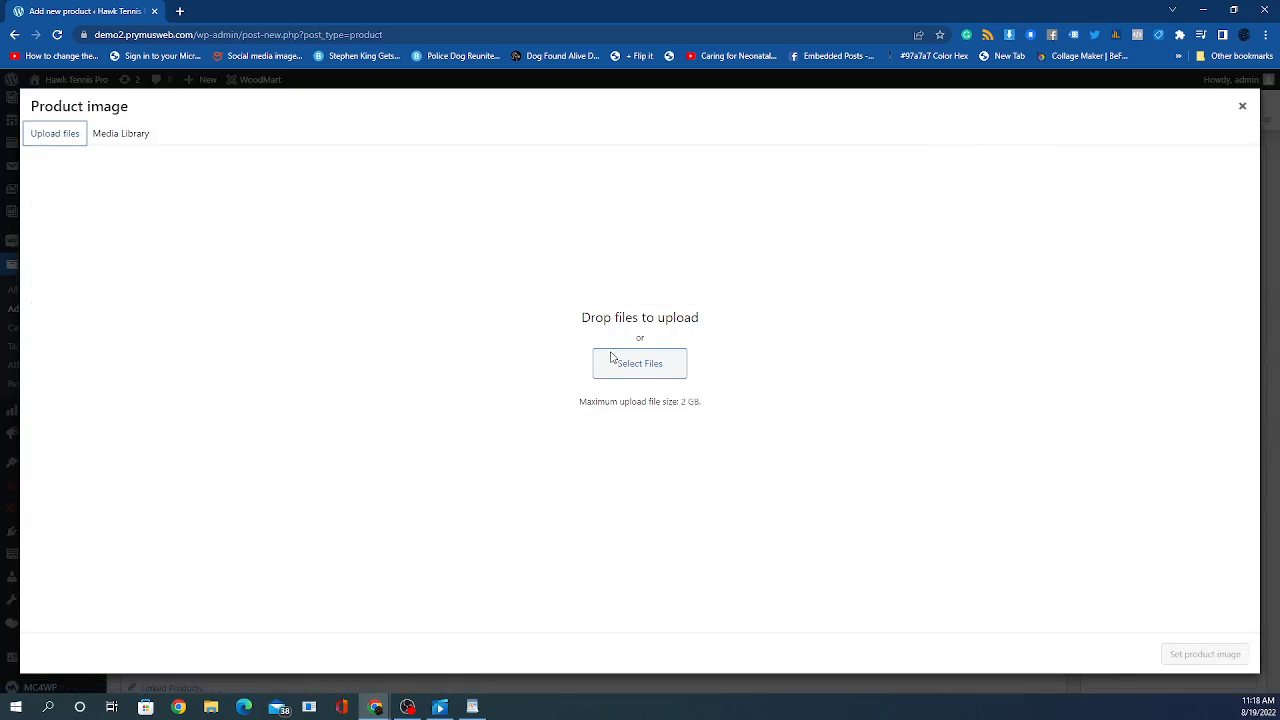
click(614, 360)
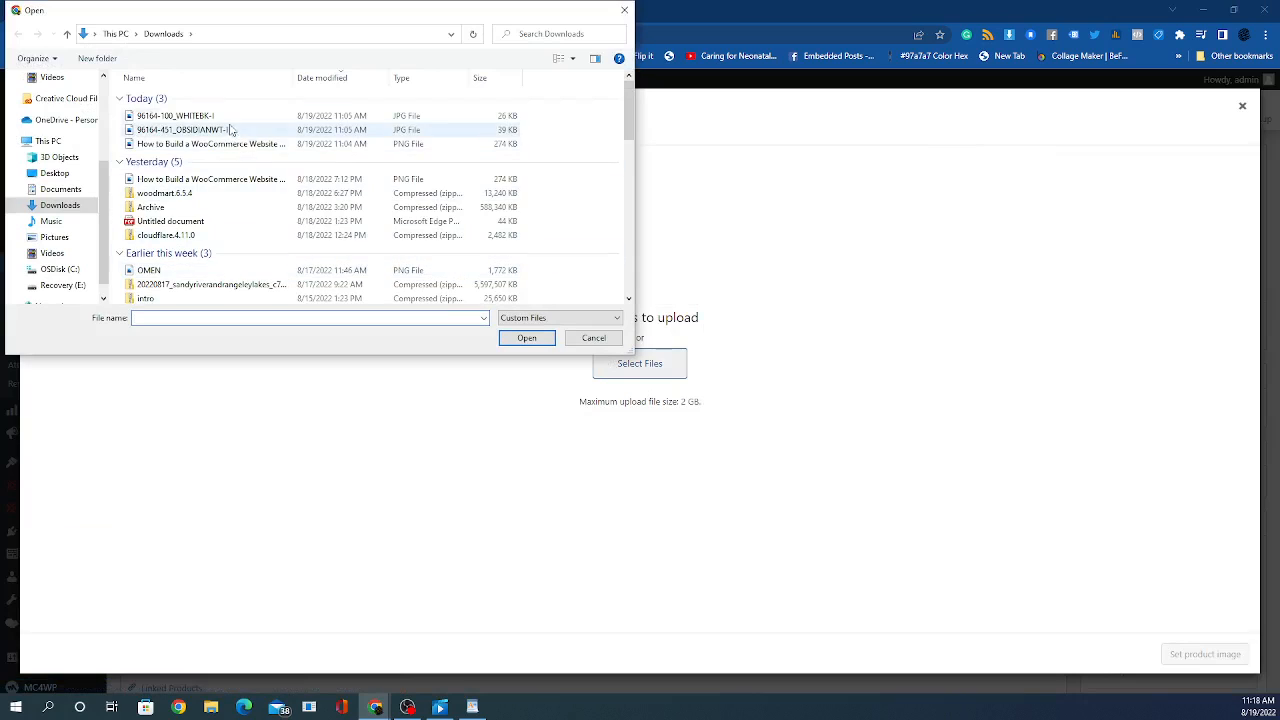
click(232, 131)
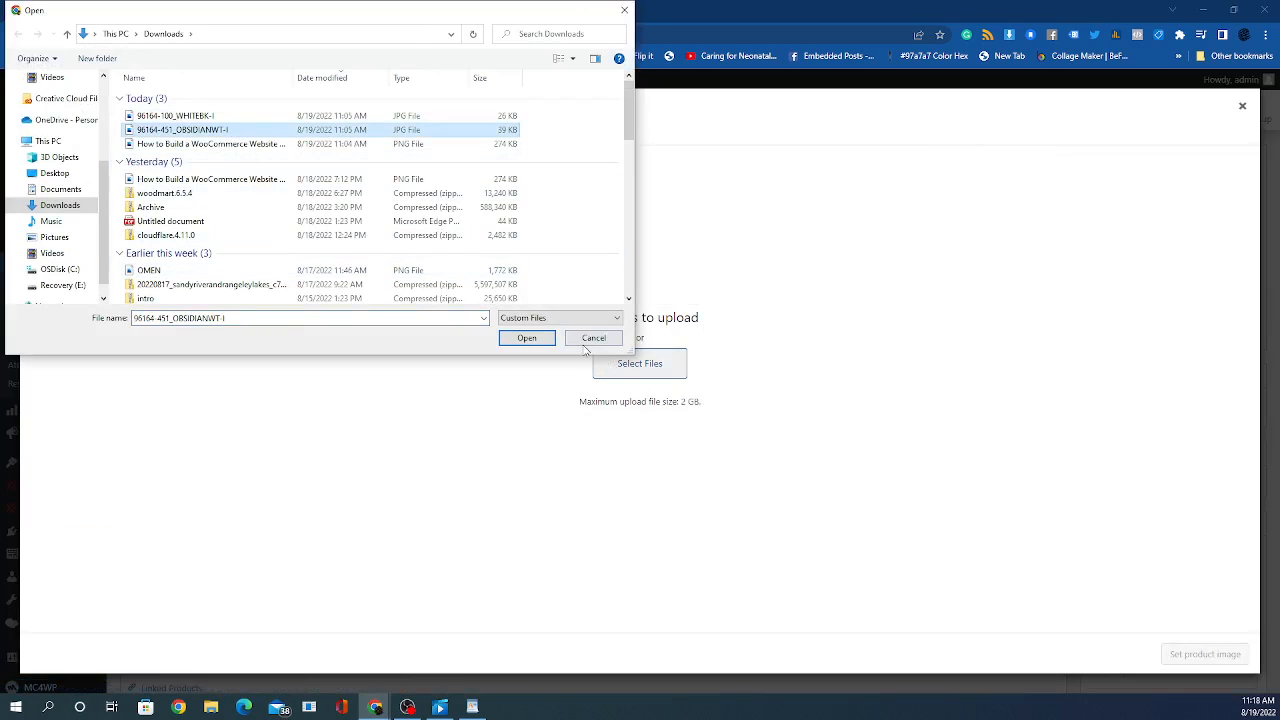
click(527, 338)
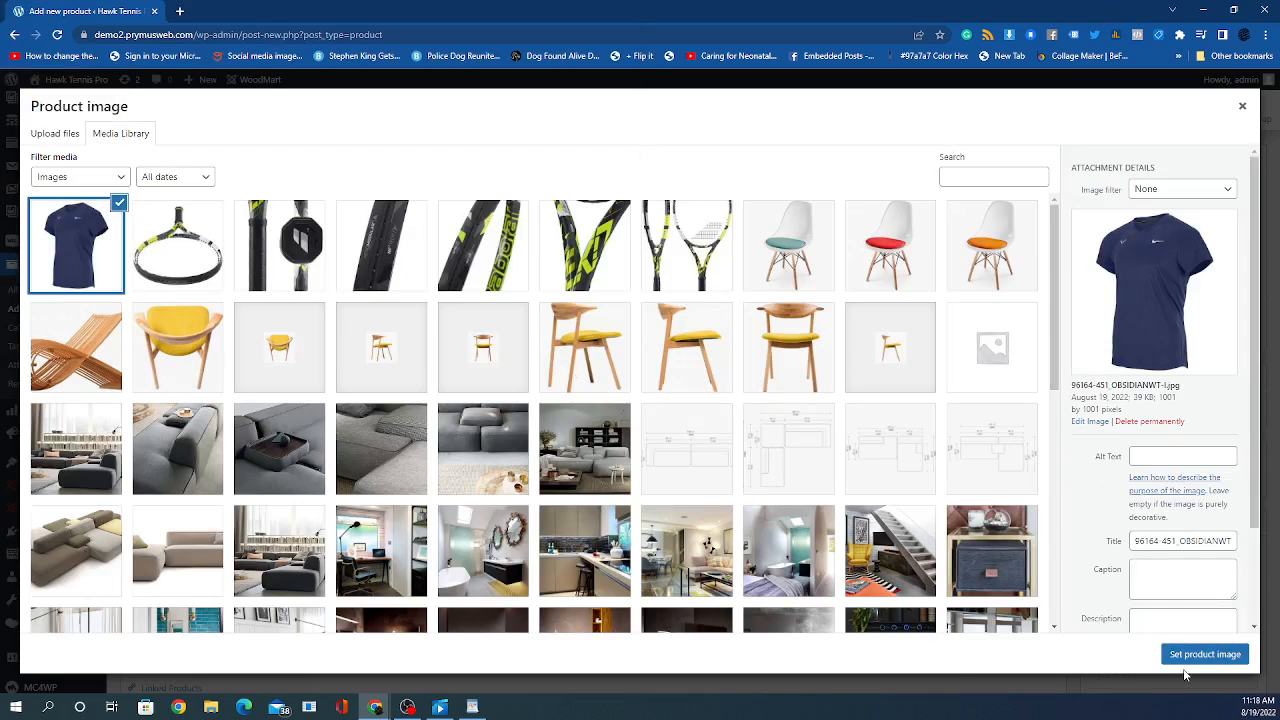
click(1185, 655)
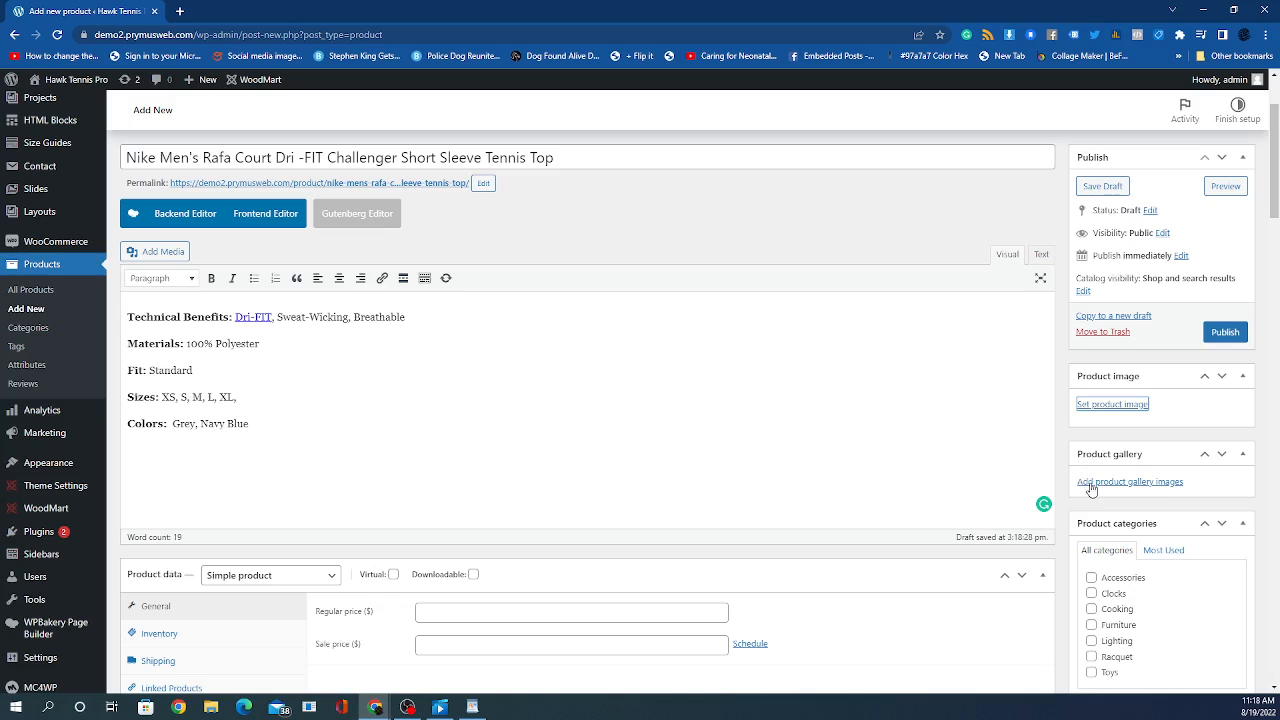
Step: Upload 96164-451_OBSIDIANWT-I and 96164-100_WHITEBK-I from the Downloads folder and add both images to the product gallery
click(1097, 487)
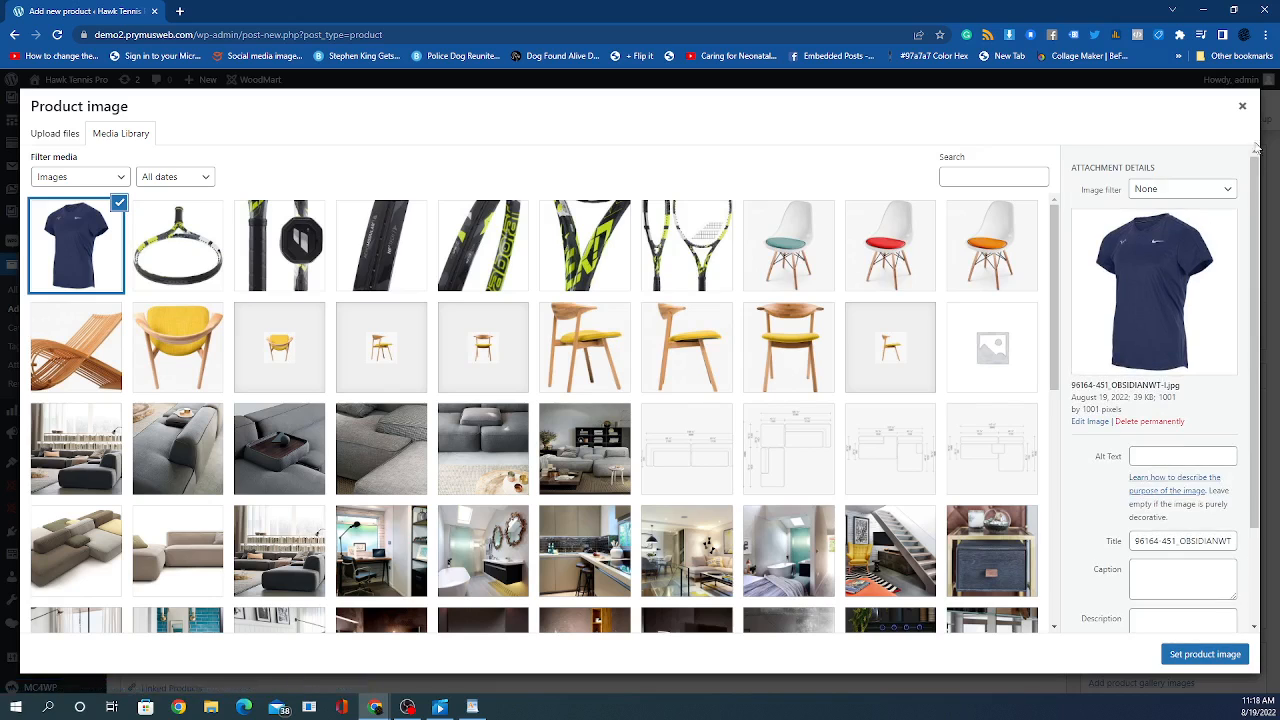
click(1248, 112)
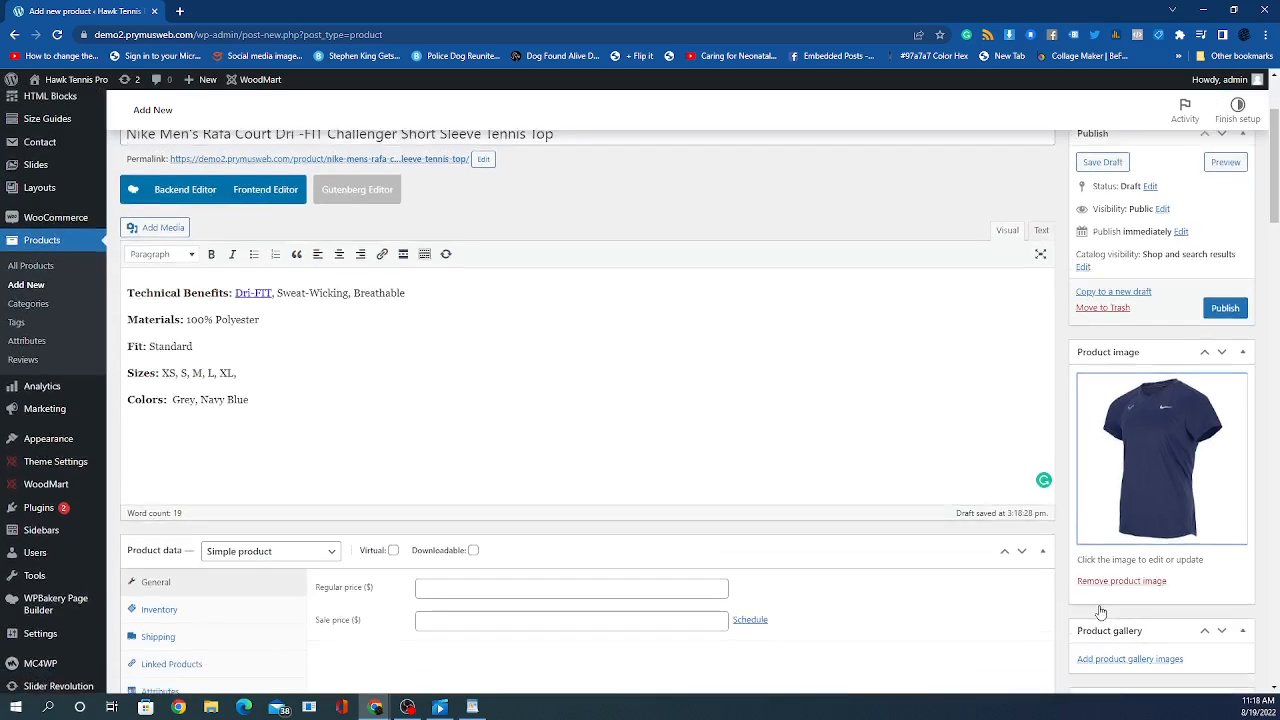
scroll(1112, 620, down, 2)
click(1125, 556)
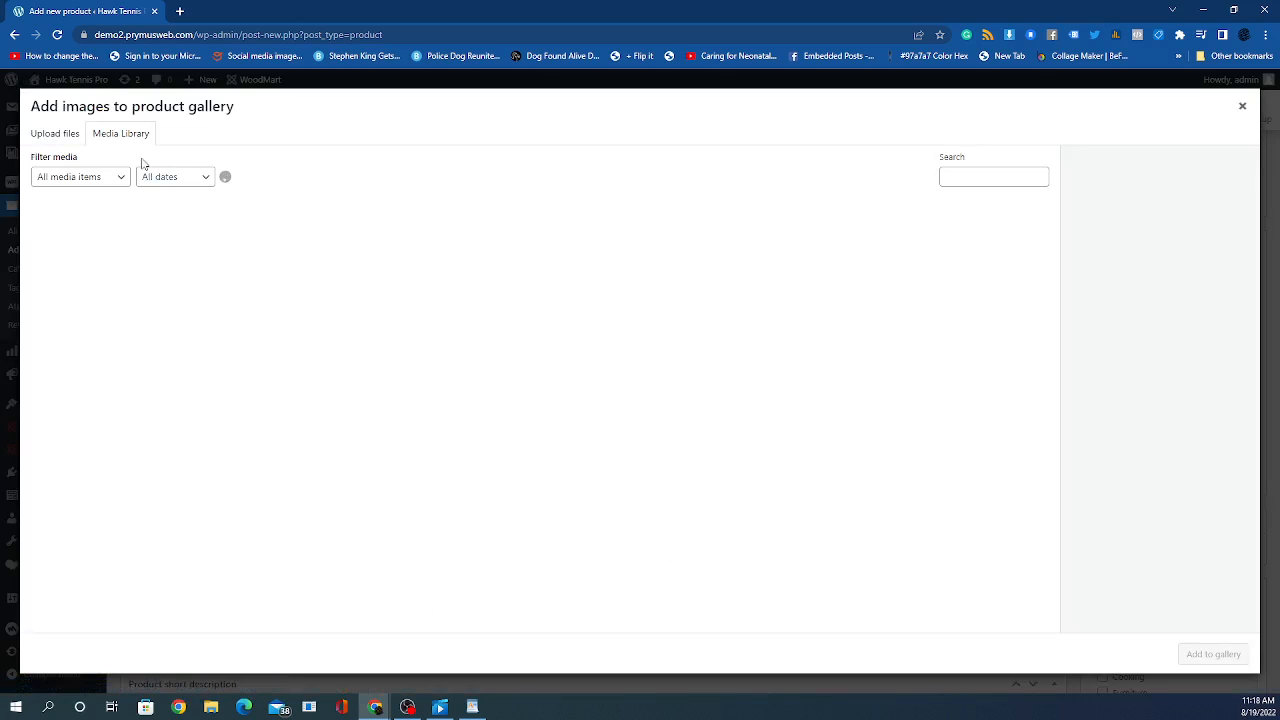
click(55, 133)
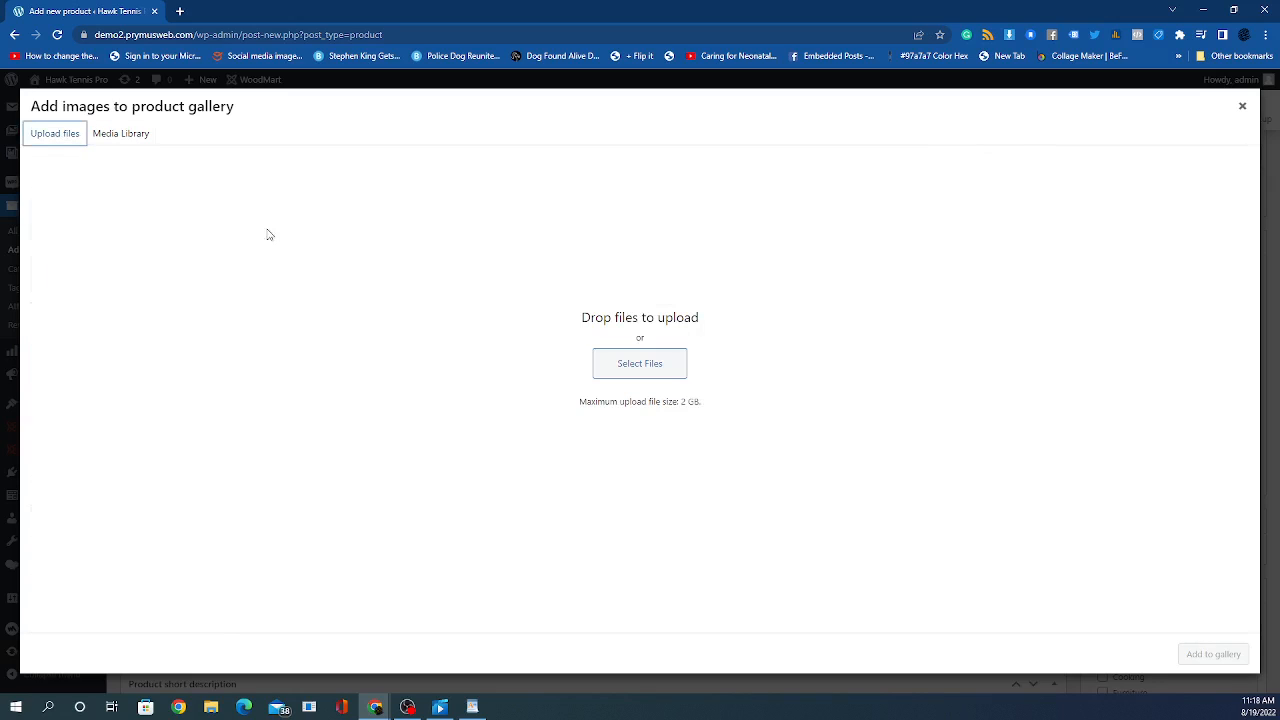
click(652, 368)
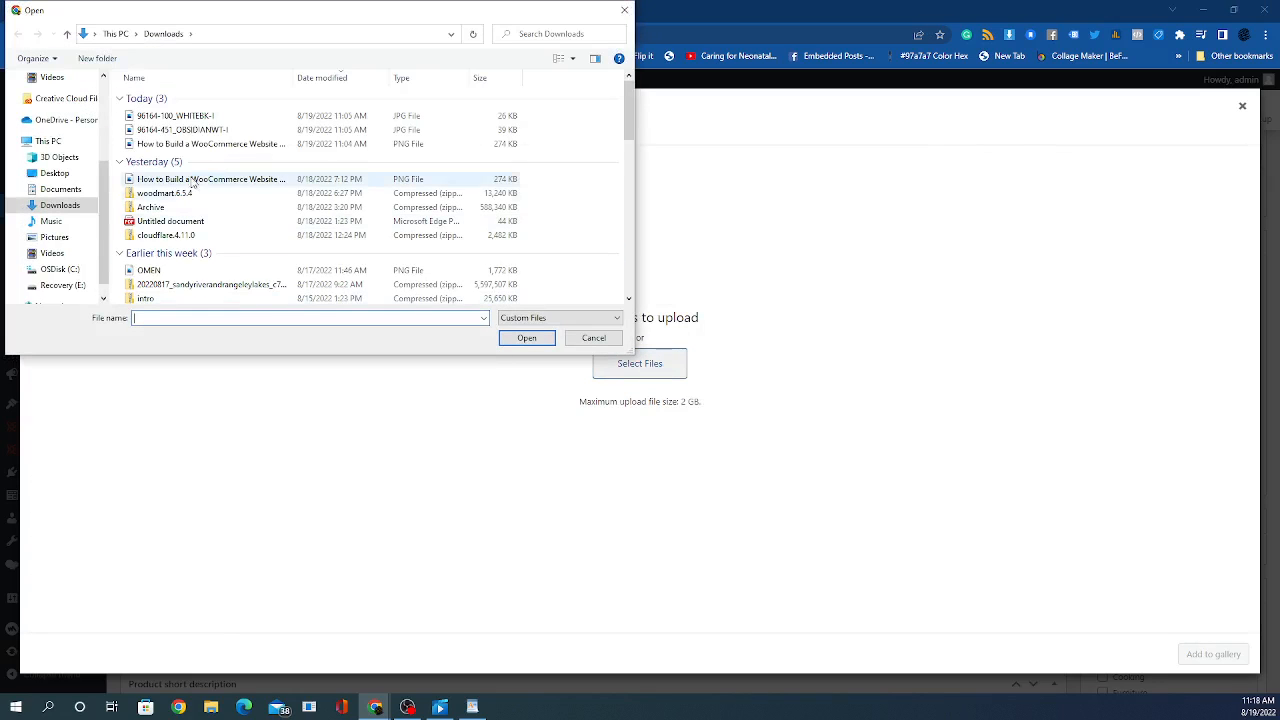
click(187, 131)
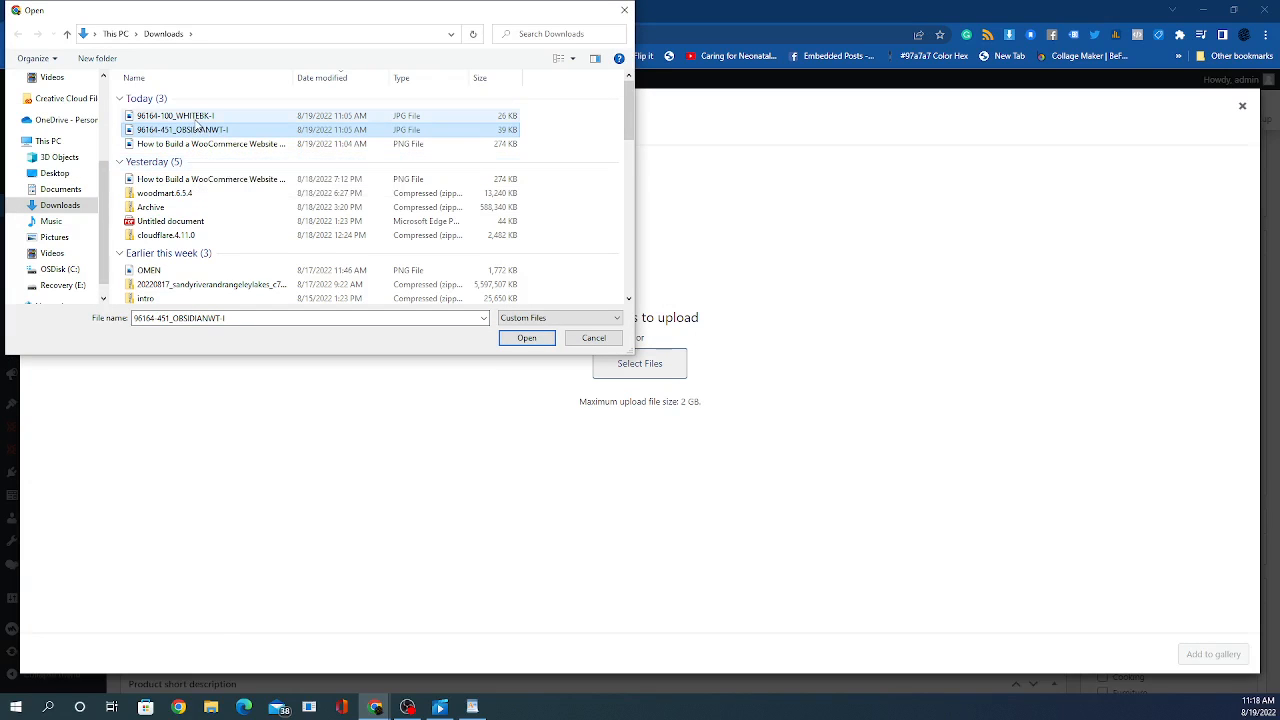
ctrl+click(198, 117)
click(551, 340)
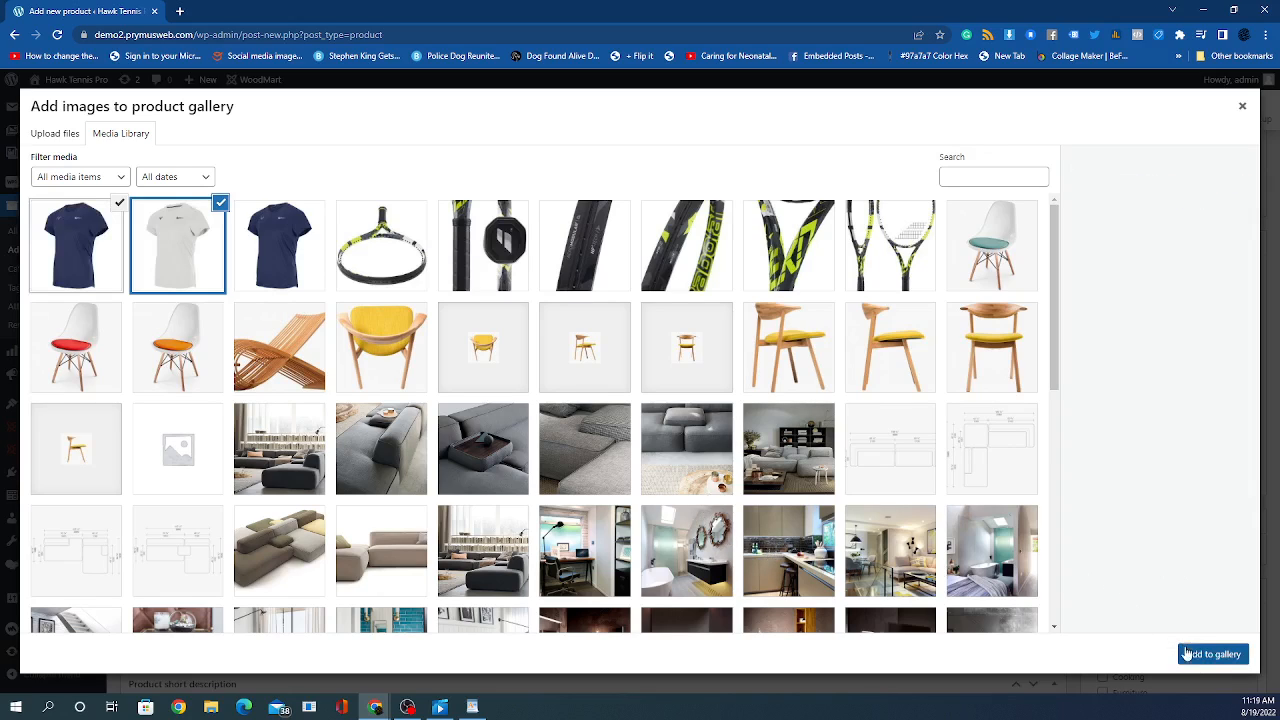
click(1212, 655)
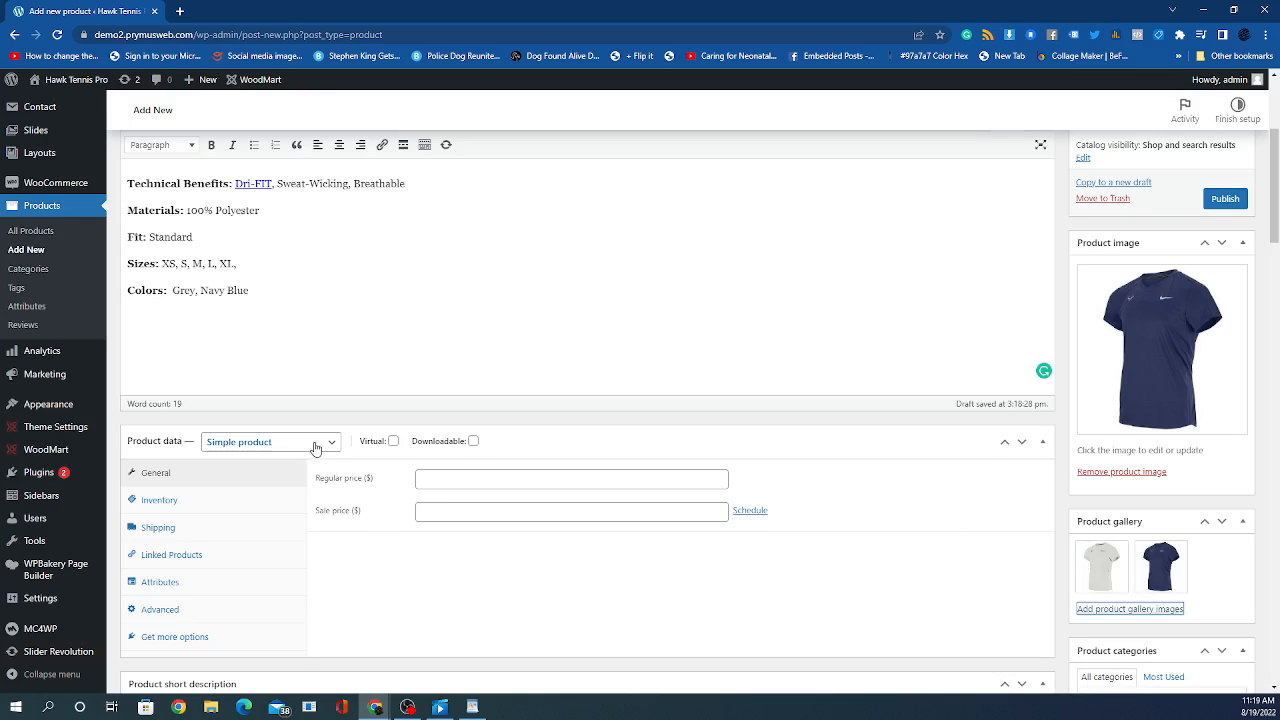
Step: Change the product type to Variable product and enter sku-engineercap-3szes as its SKU
scroll(686, 494, up, 1)
scroll(674, 486, down, 1)
click(225, 444)
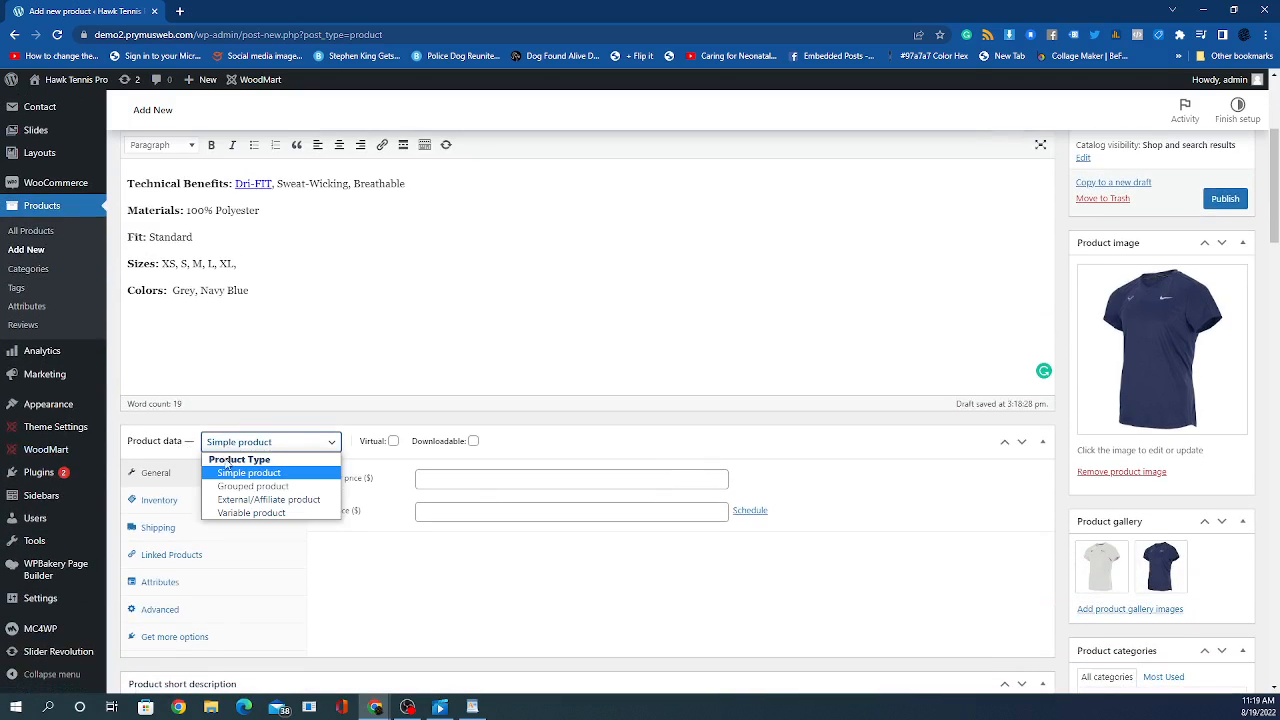
click(251, 513)
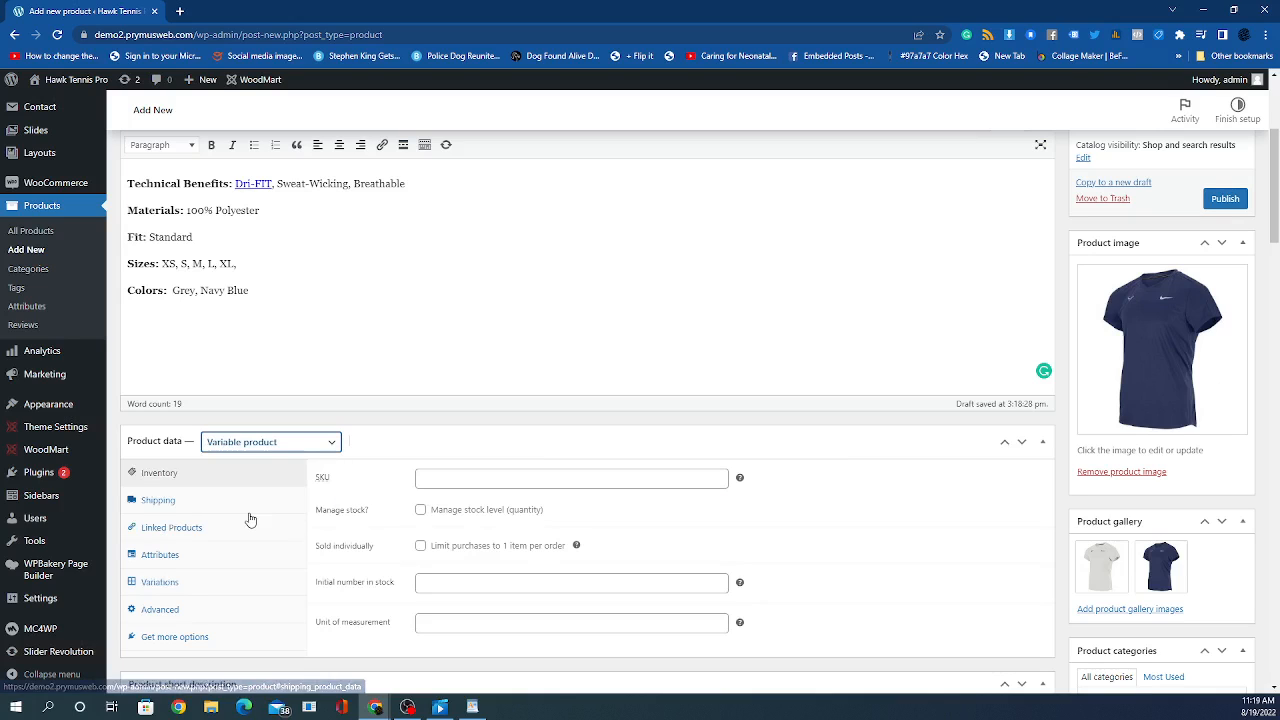
click(471, 479)
text(sku-engineercap-3szes)
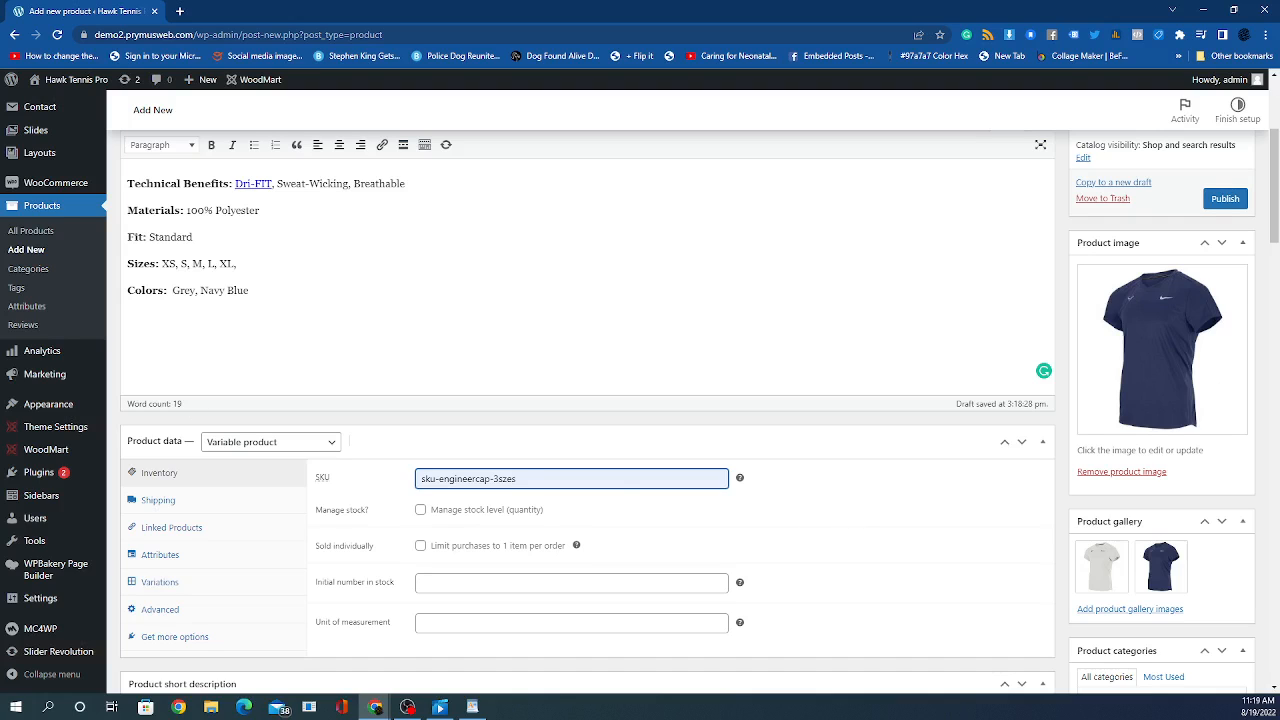
Step: Enable stock management for the product with a stock quantity of 100 and backorders set to "Do not allow"
scroll(470, 455, down, 3)
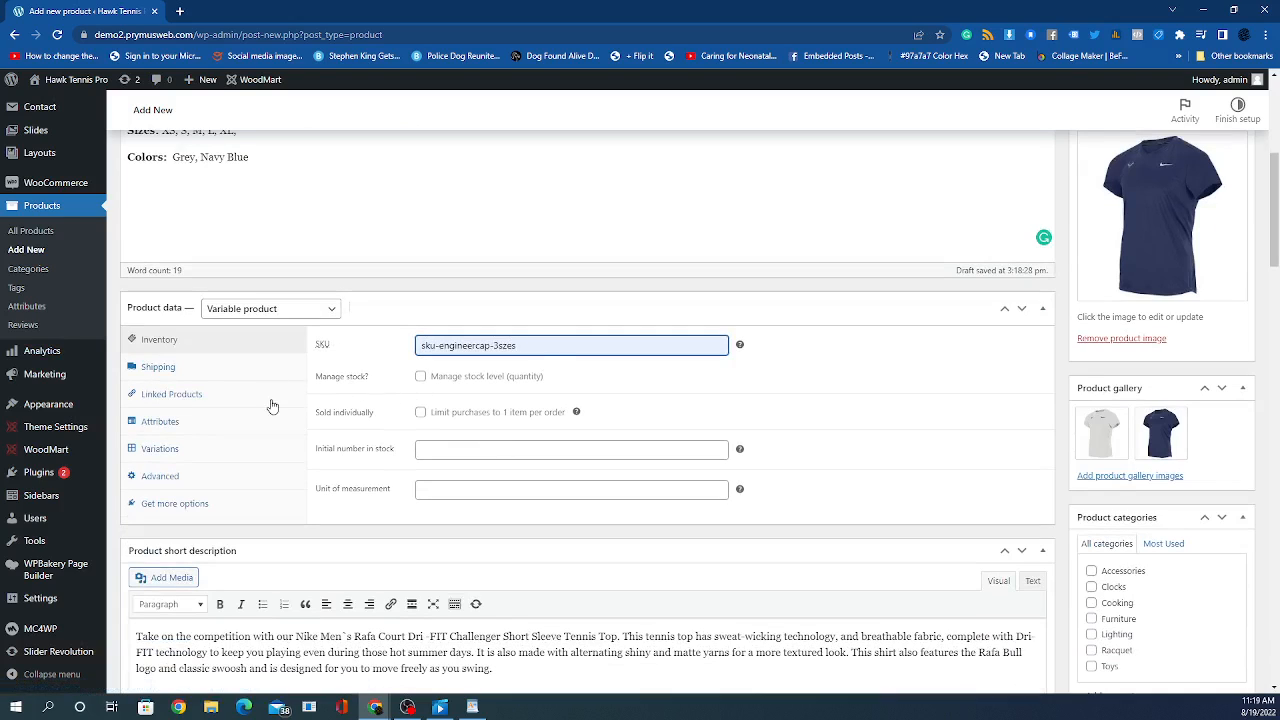
click(418, 377)
click(441, 407)
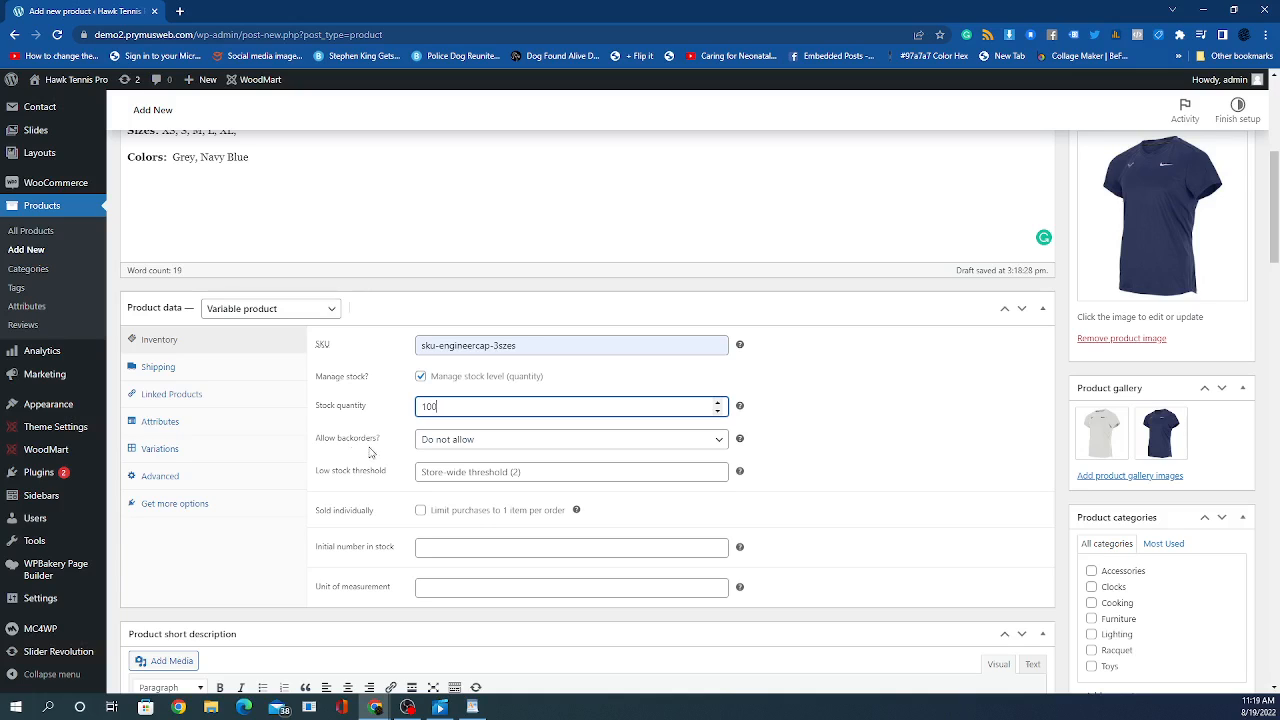
click(456, 441)
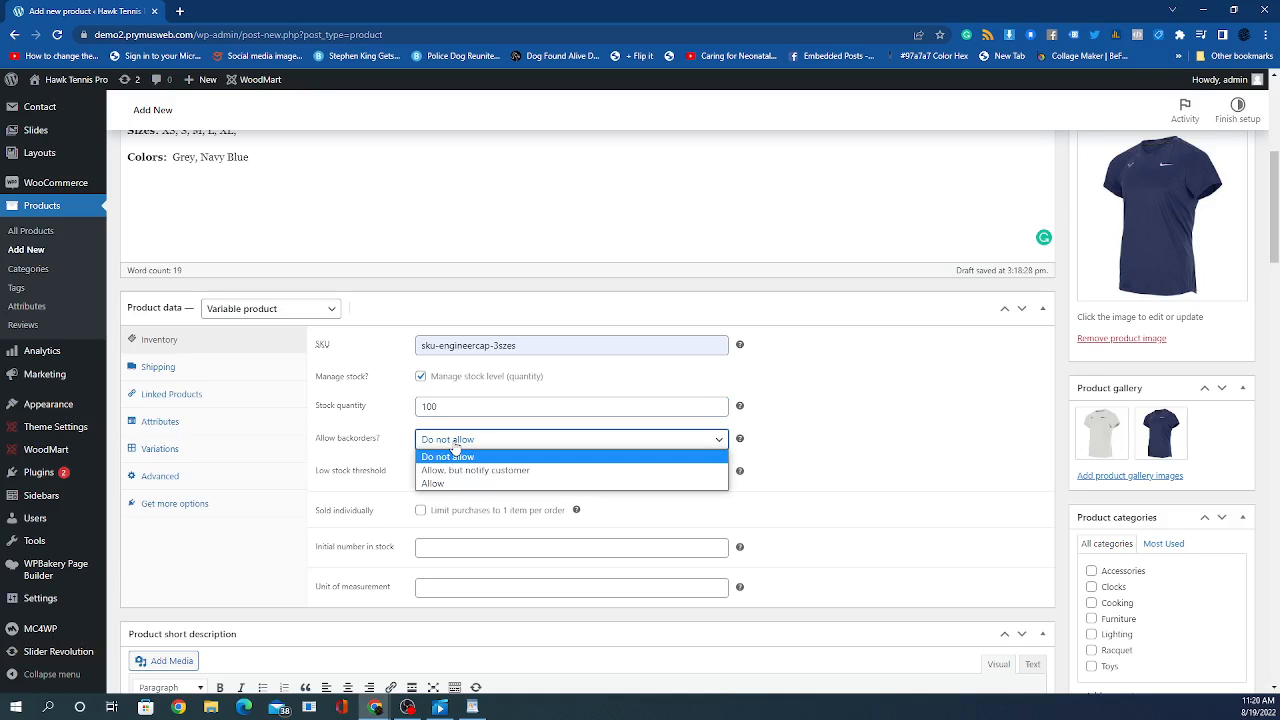
click(456, 455)
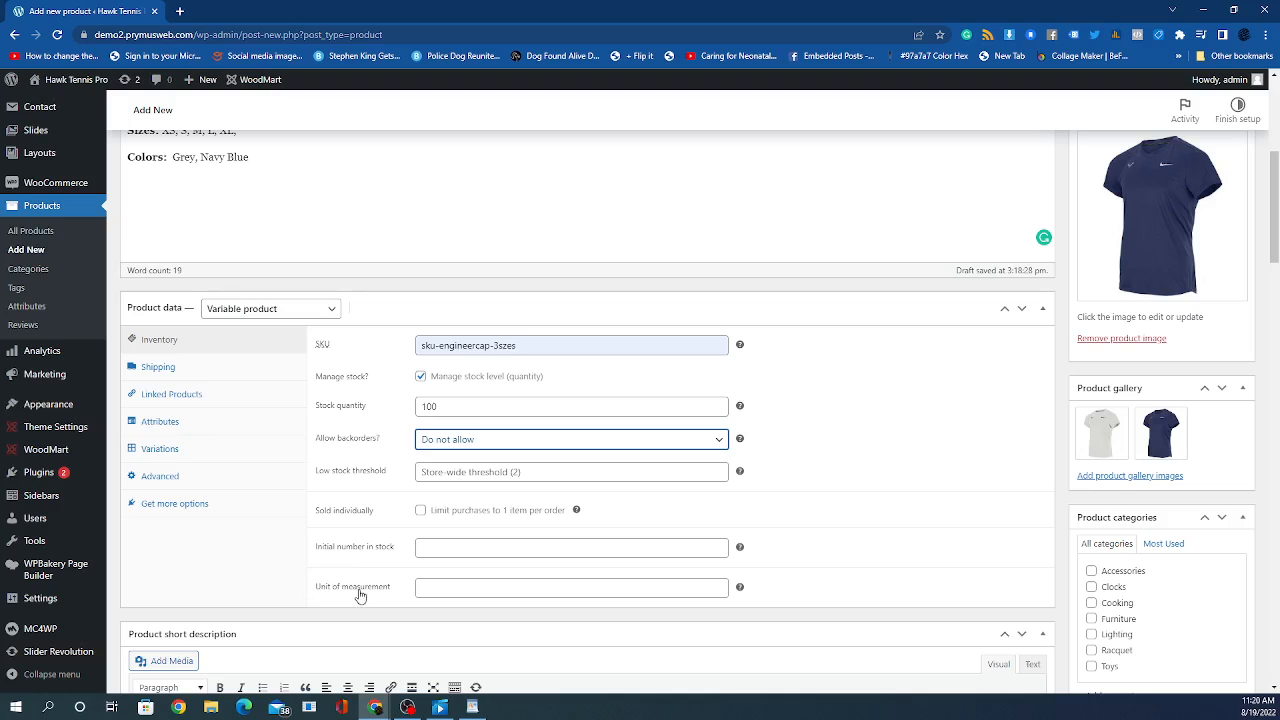
click(234, 369)
click(229, 399)
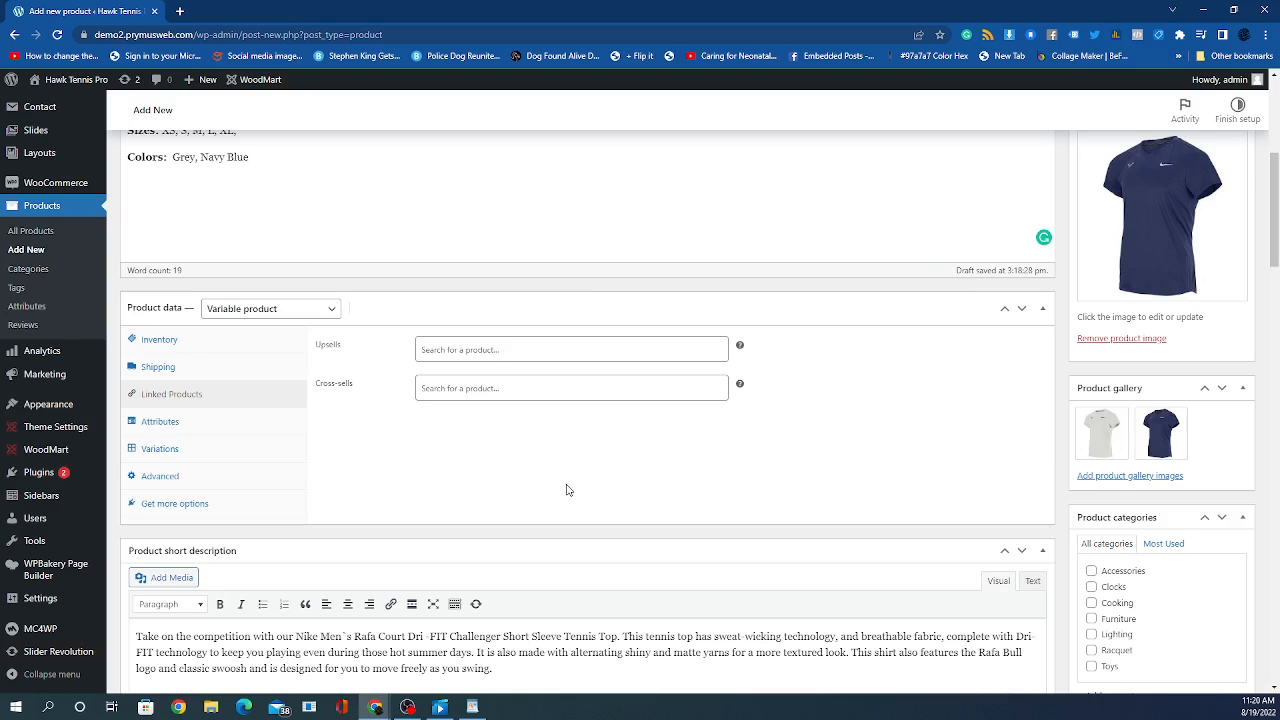
Step: Add the existing Size attribute to the product
click(230, 435)
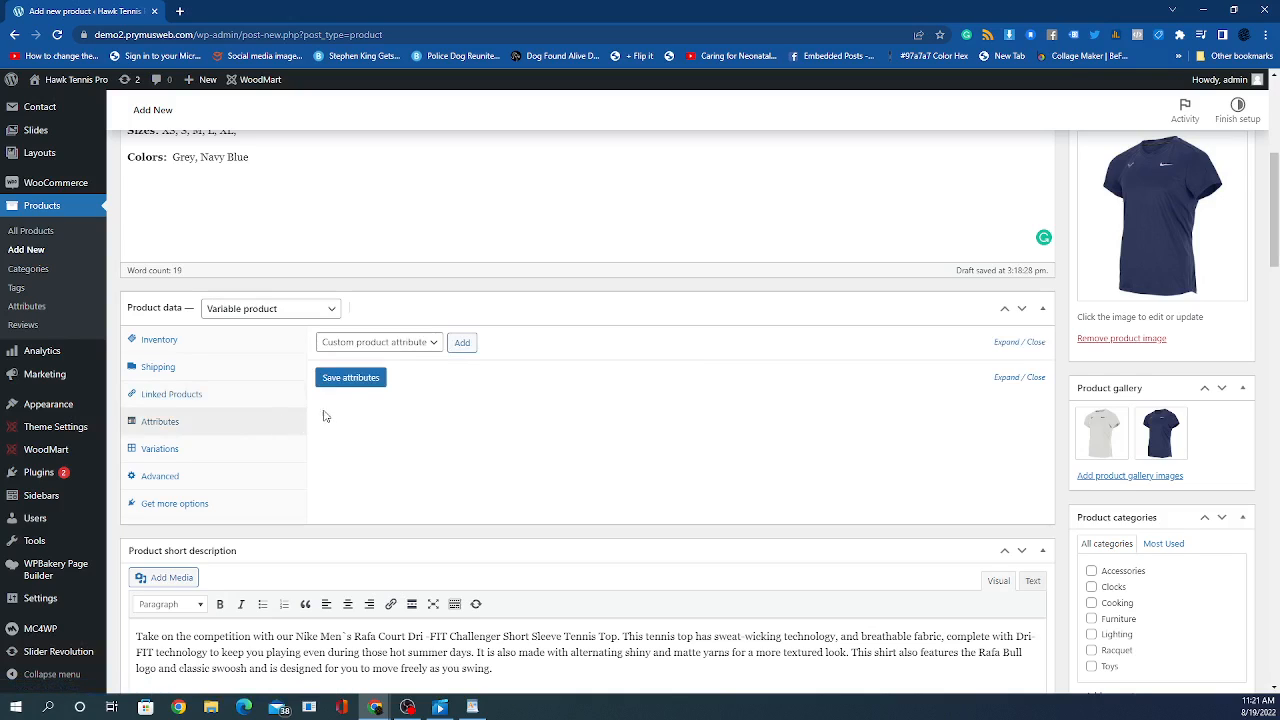
click(385, 342)
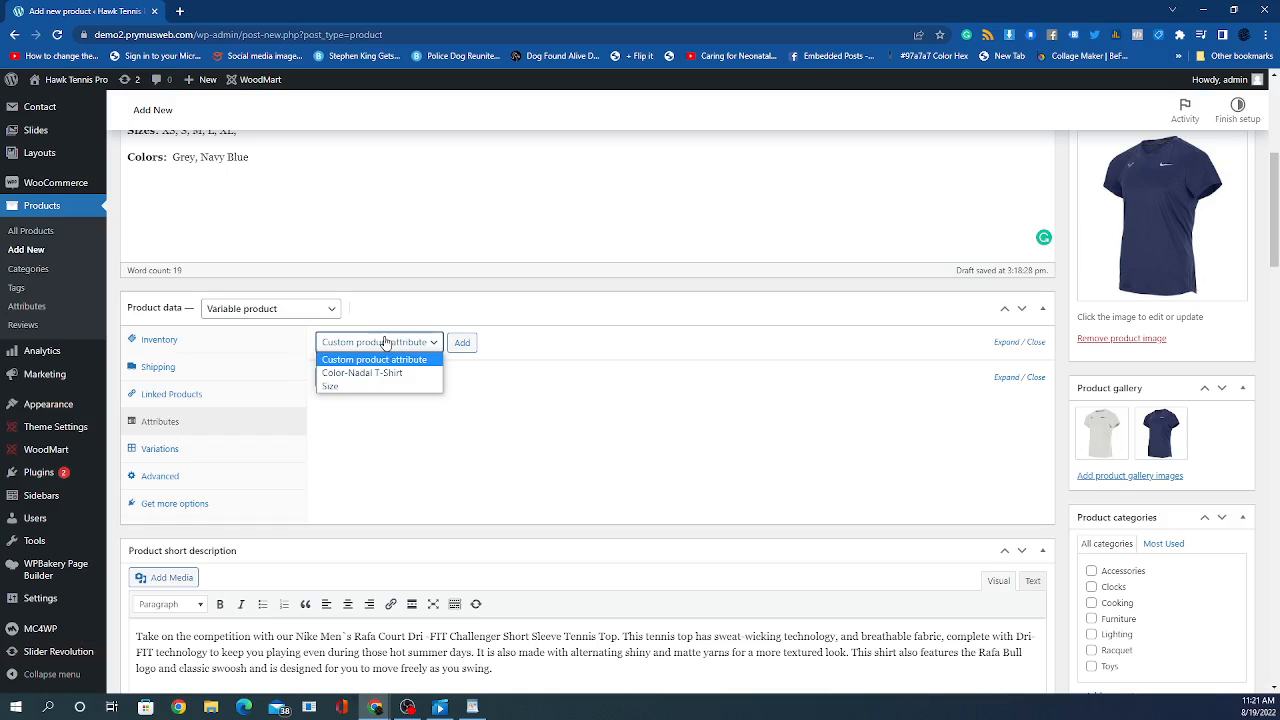
click(332, 386)
click(463, 344)
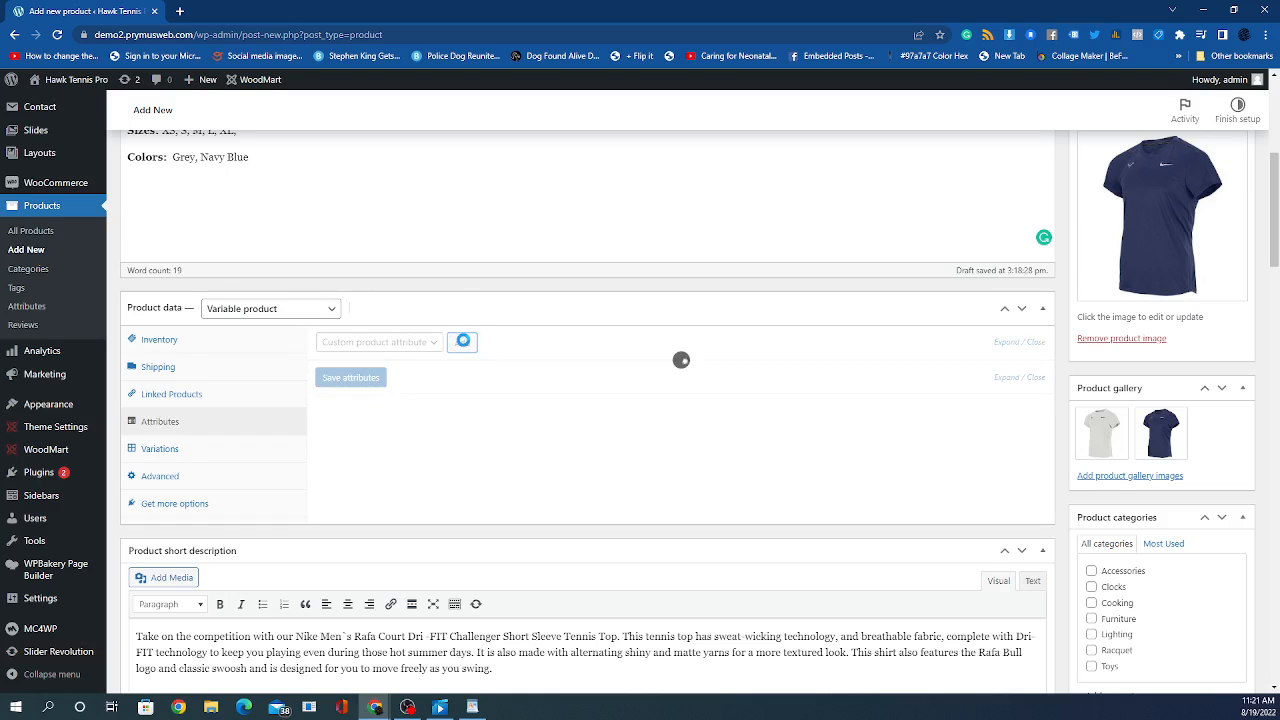
click(368, 345)
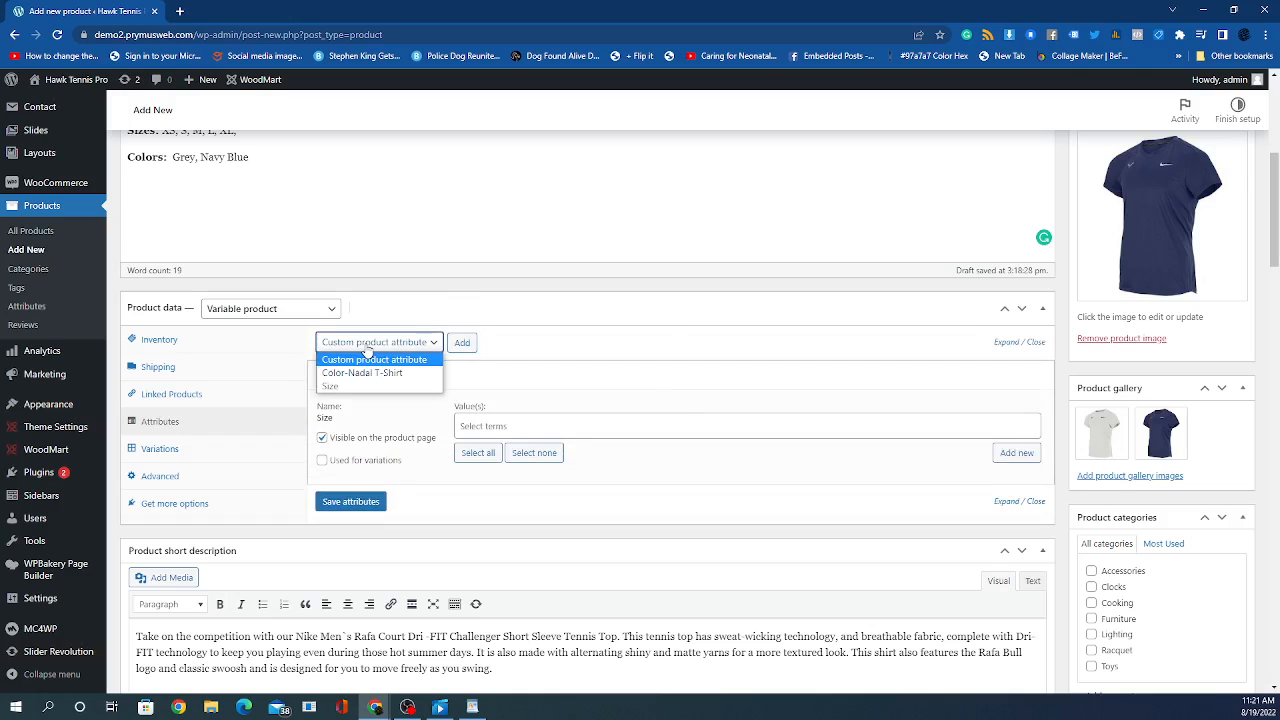
click(368, 345)
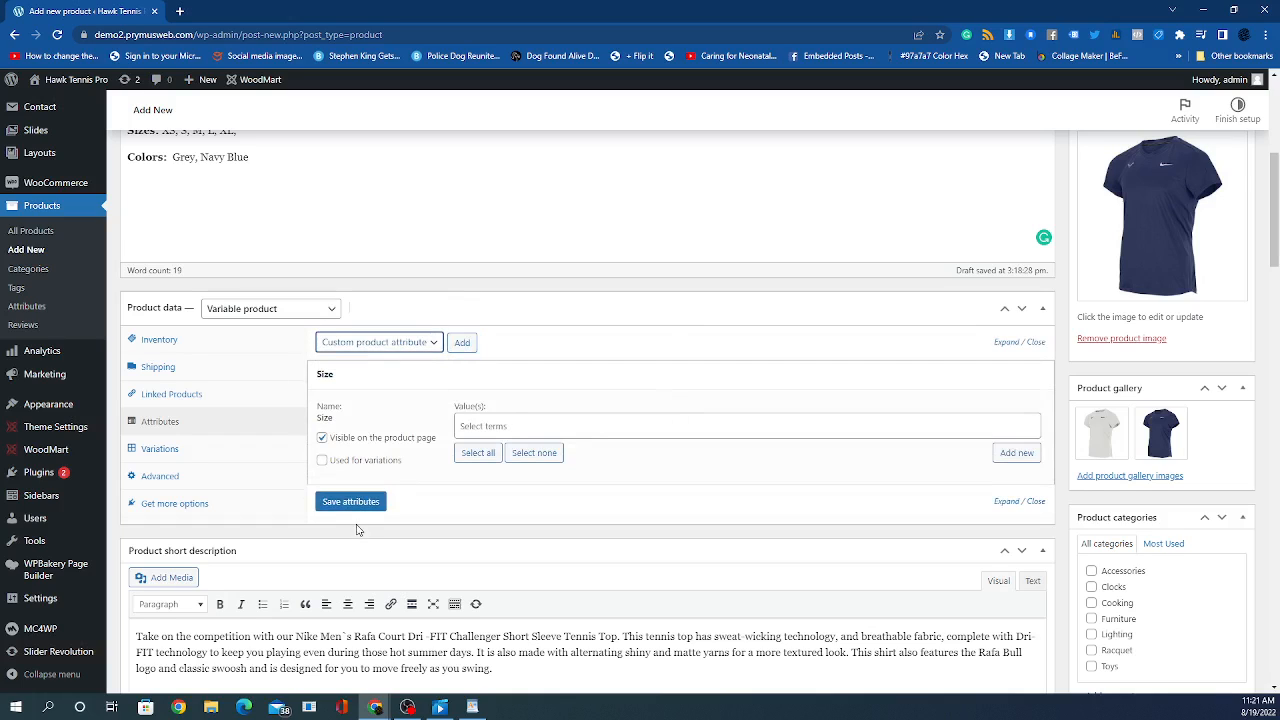
Step: Assign all Size terms (Small, Medium, Large, Extra Large), mark the attribute as used for variations, and save it
click(481, 430)
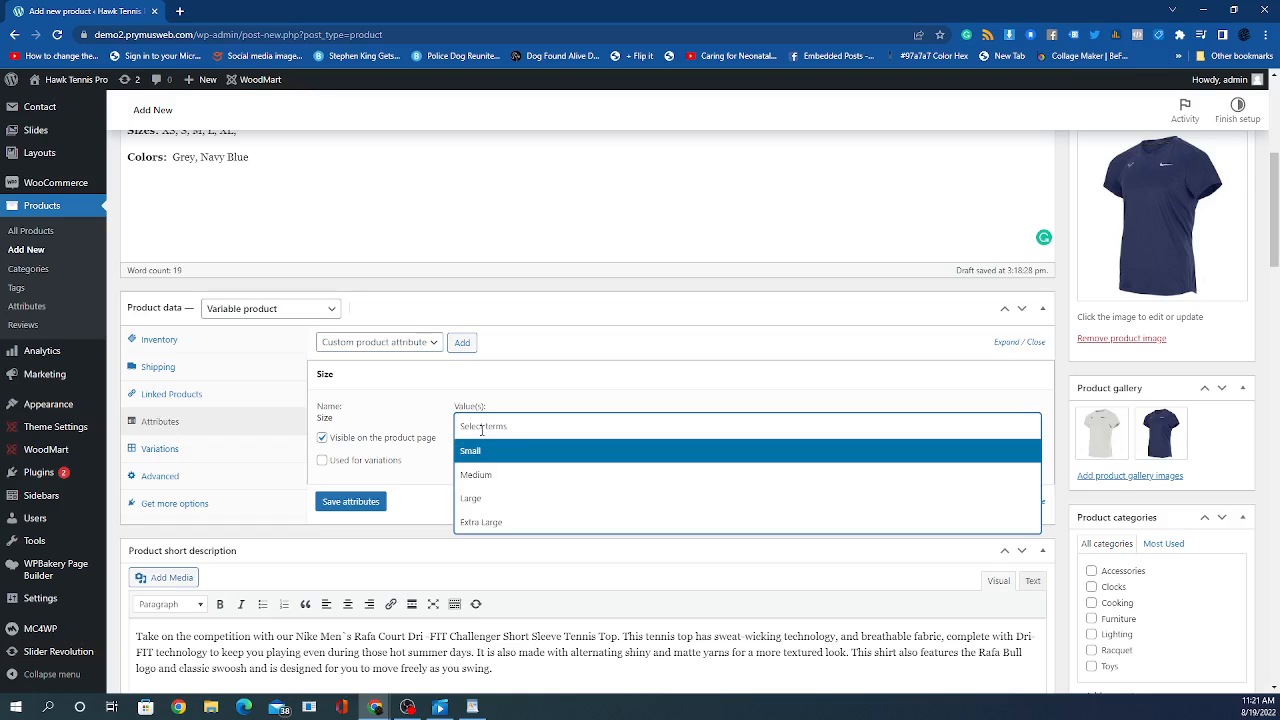
click(426, 426)
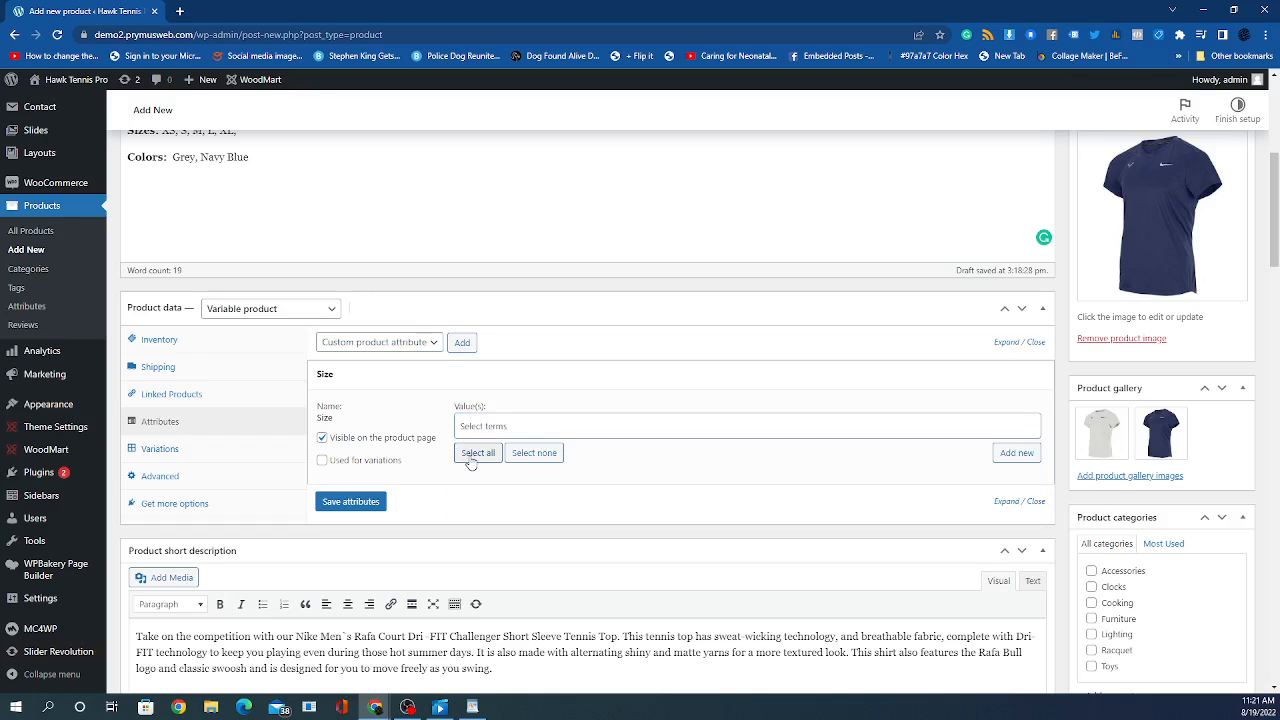
click(476, 455)
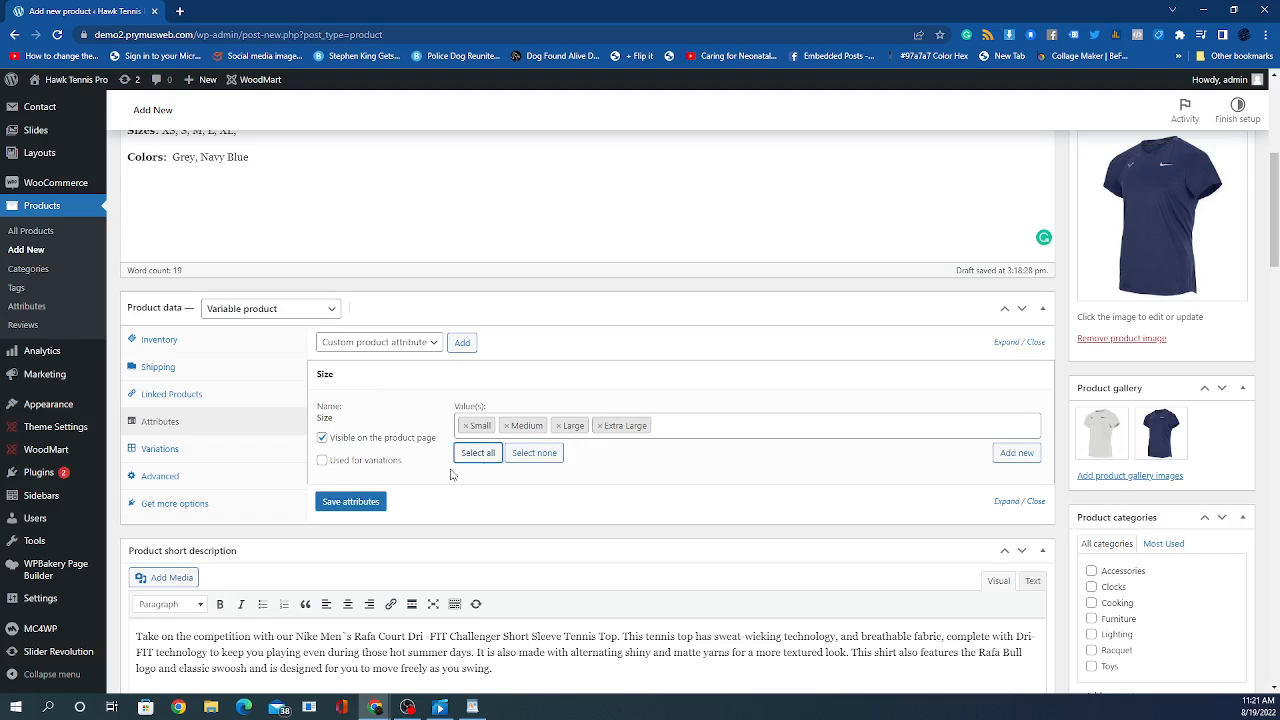
click(322, 460)
click(358, 504)
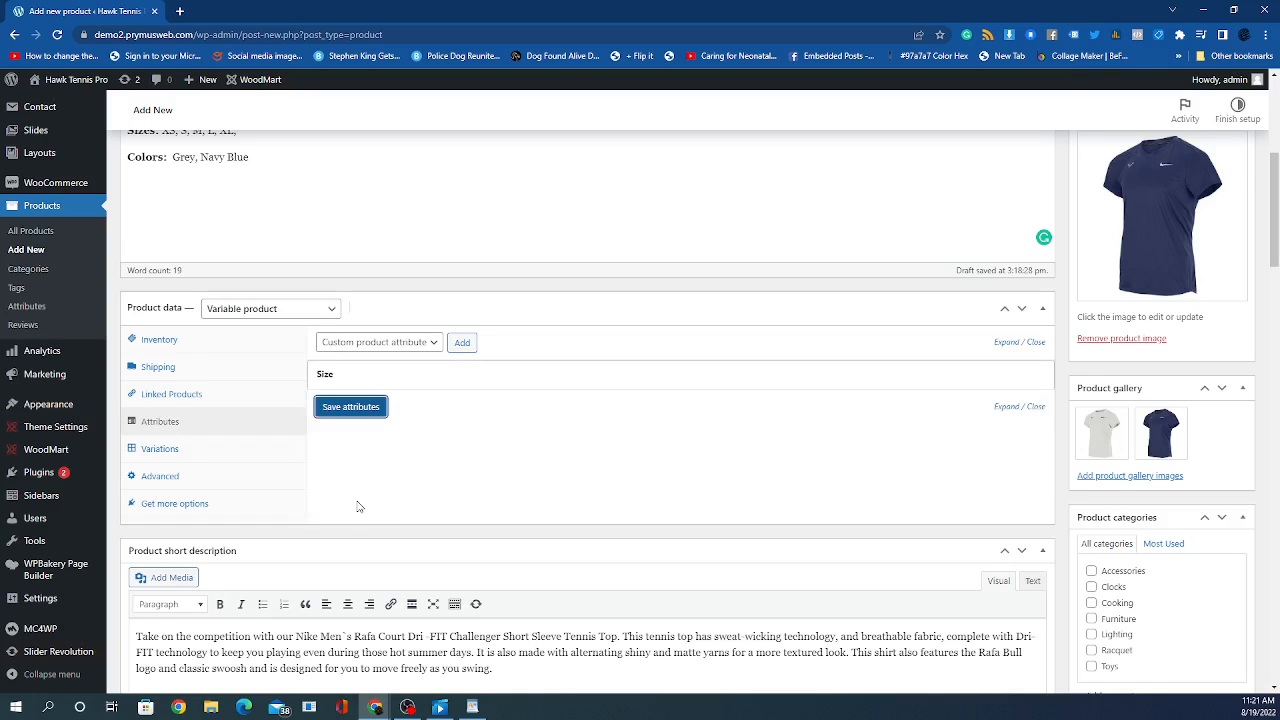
Step: Add the Color-Nadal T-Shirt attribute with the Grey and Navy Blue terms, mark it as used for variations, and save
click(366, 343)
click(364, 372)
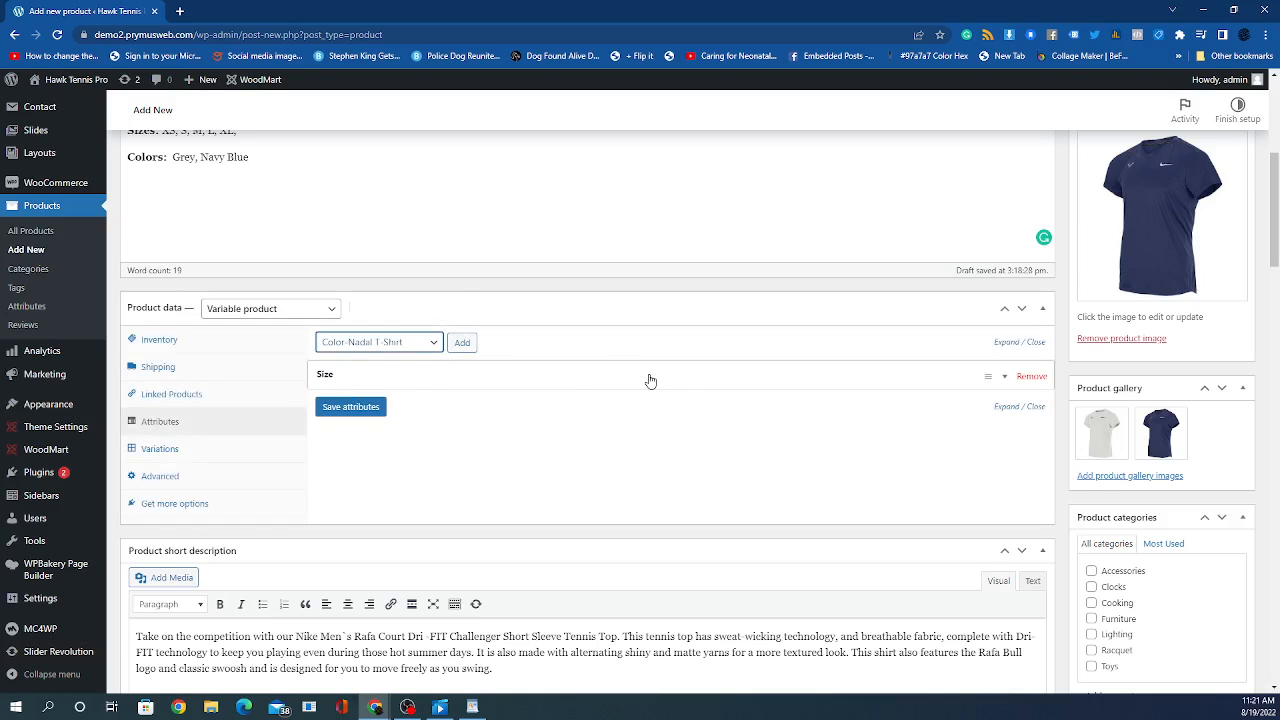
click(462, 343)
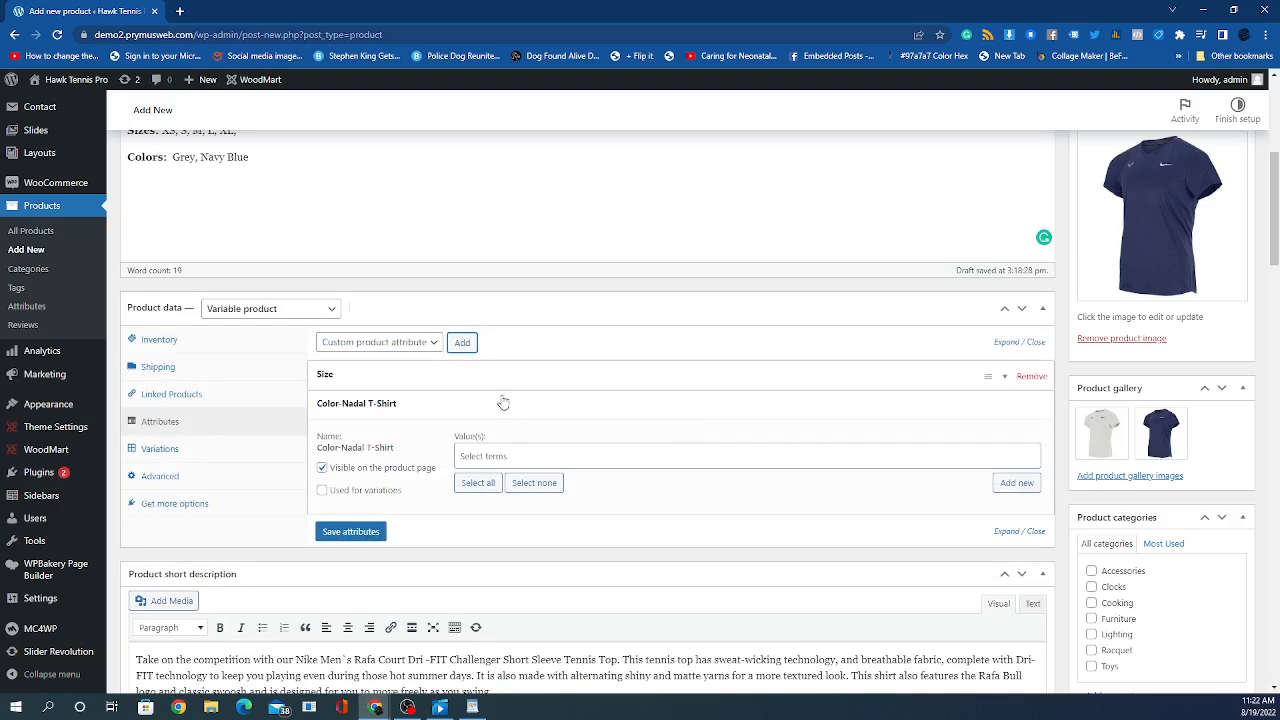
click(480, 484)
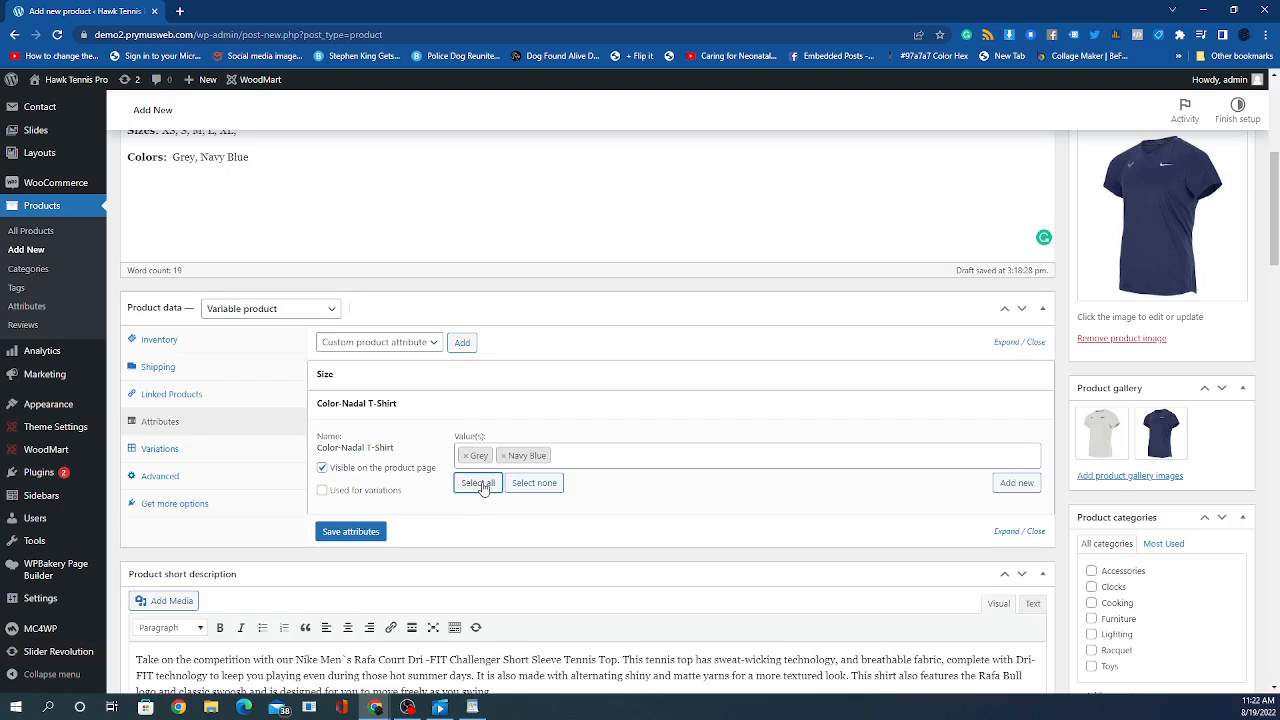
click(322, 491)
click(352, 534)
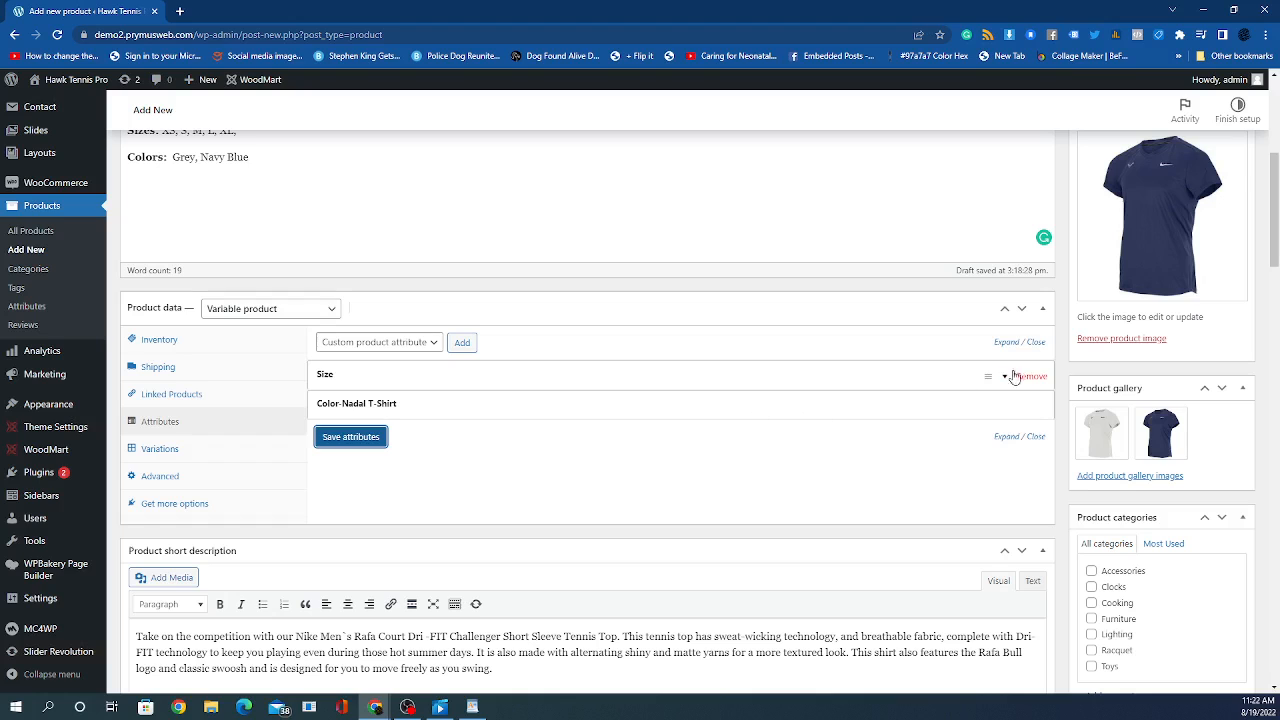
click(1005, 380)
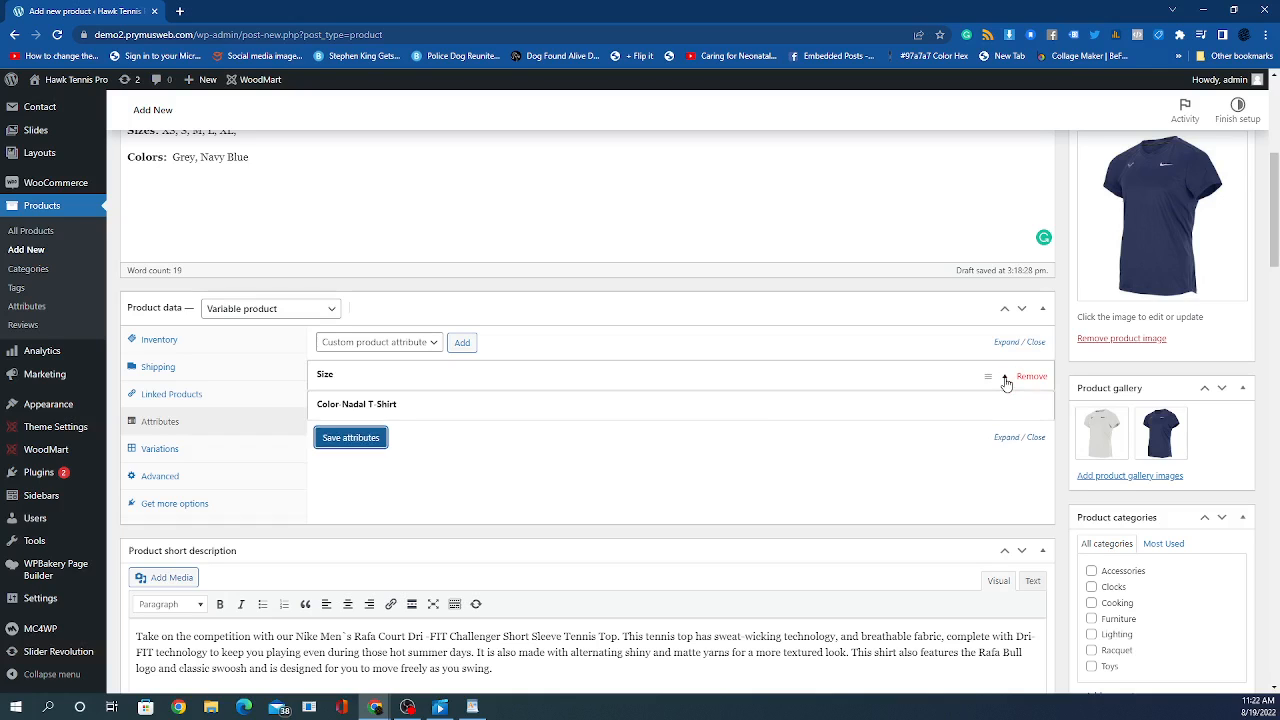
click(1005, 380)
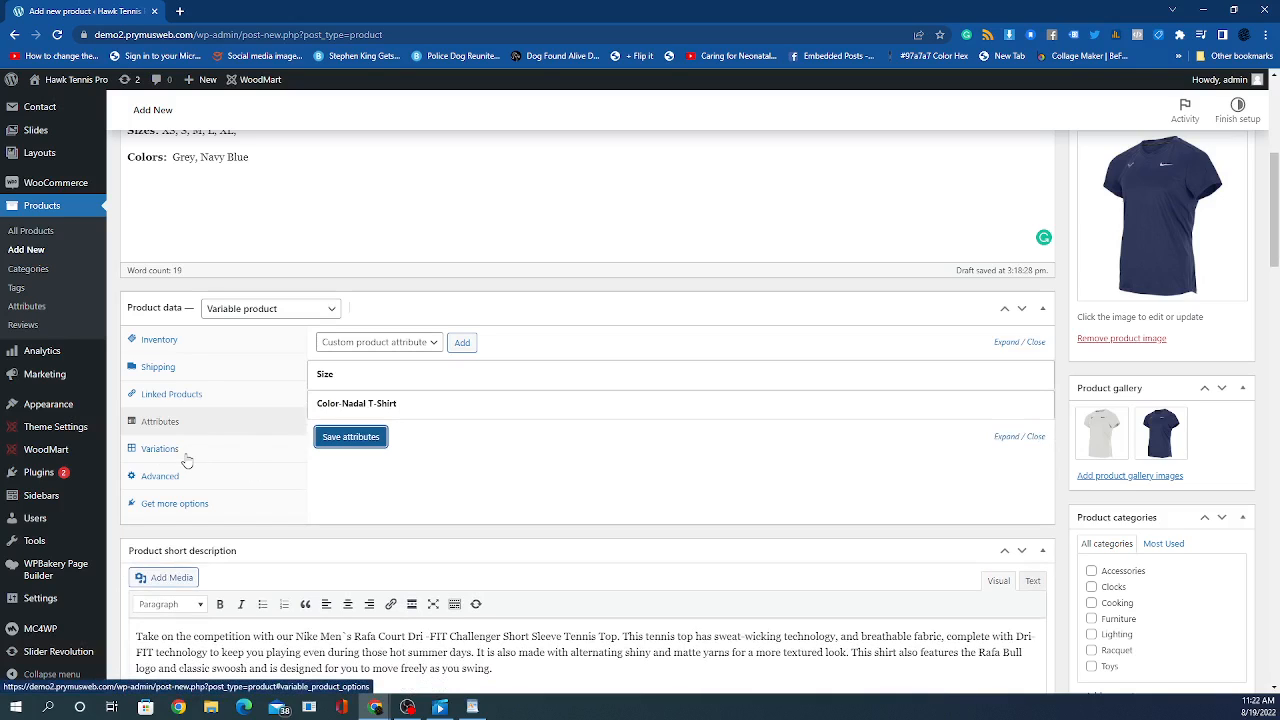
Step: Generate the product's variations from all attributes and accept linking every size and color combination
click(180, 449)
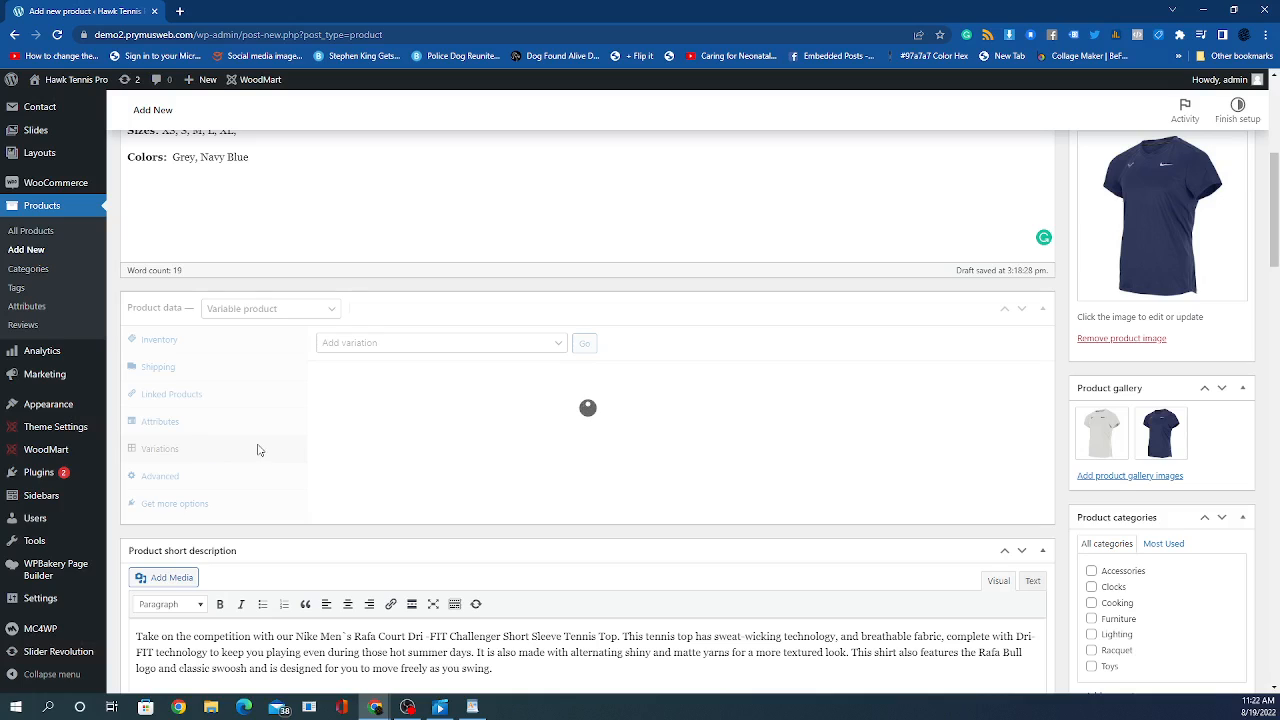
click(380, 344)
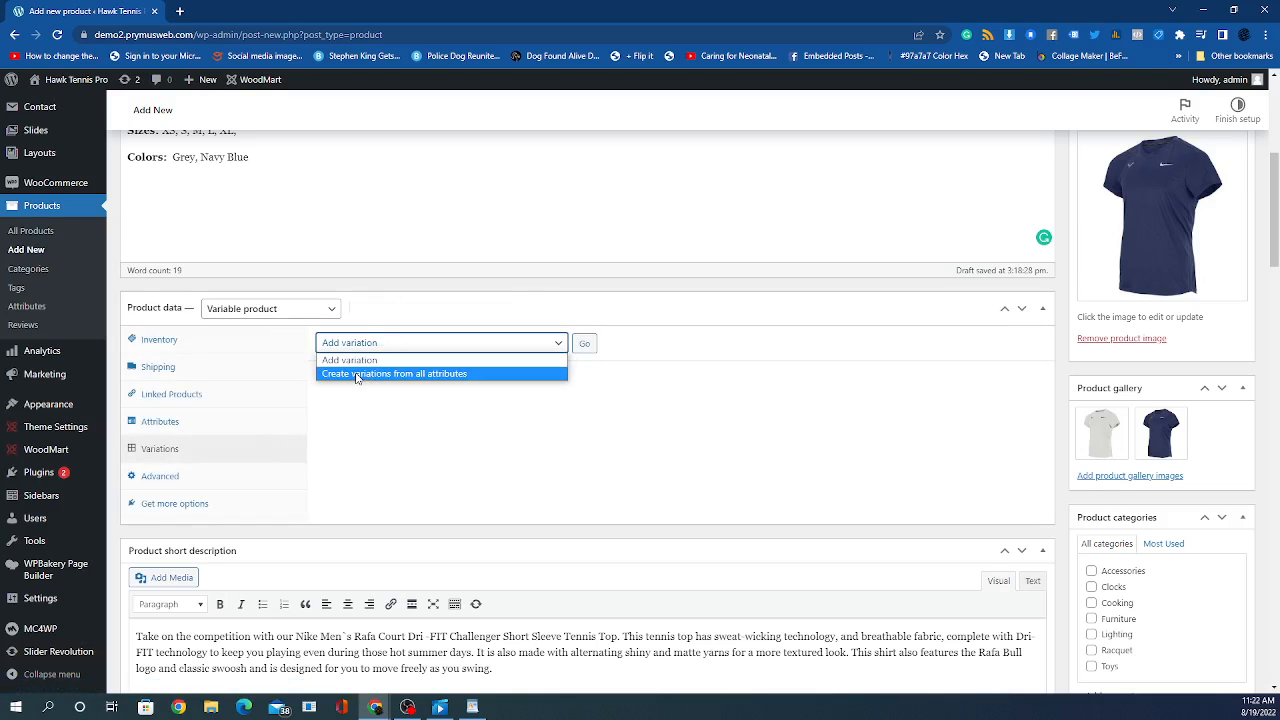
click(391, 374)
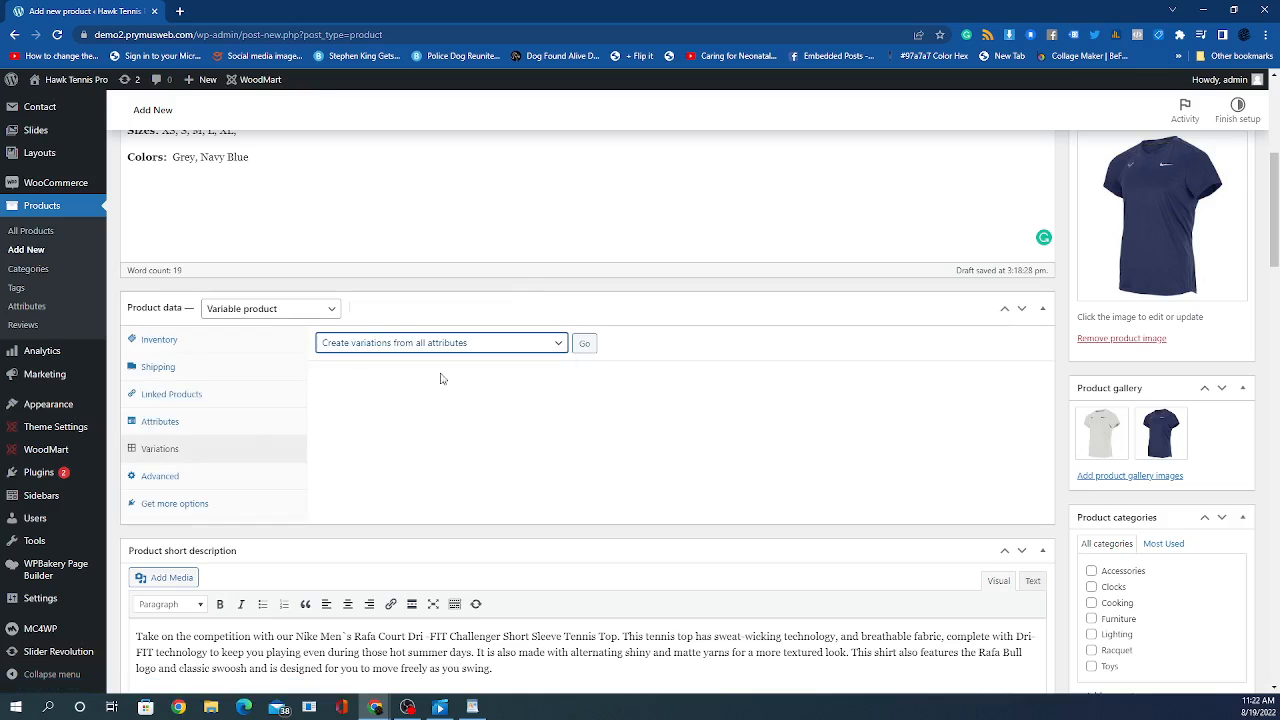
click(586, 344)
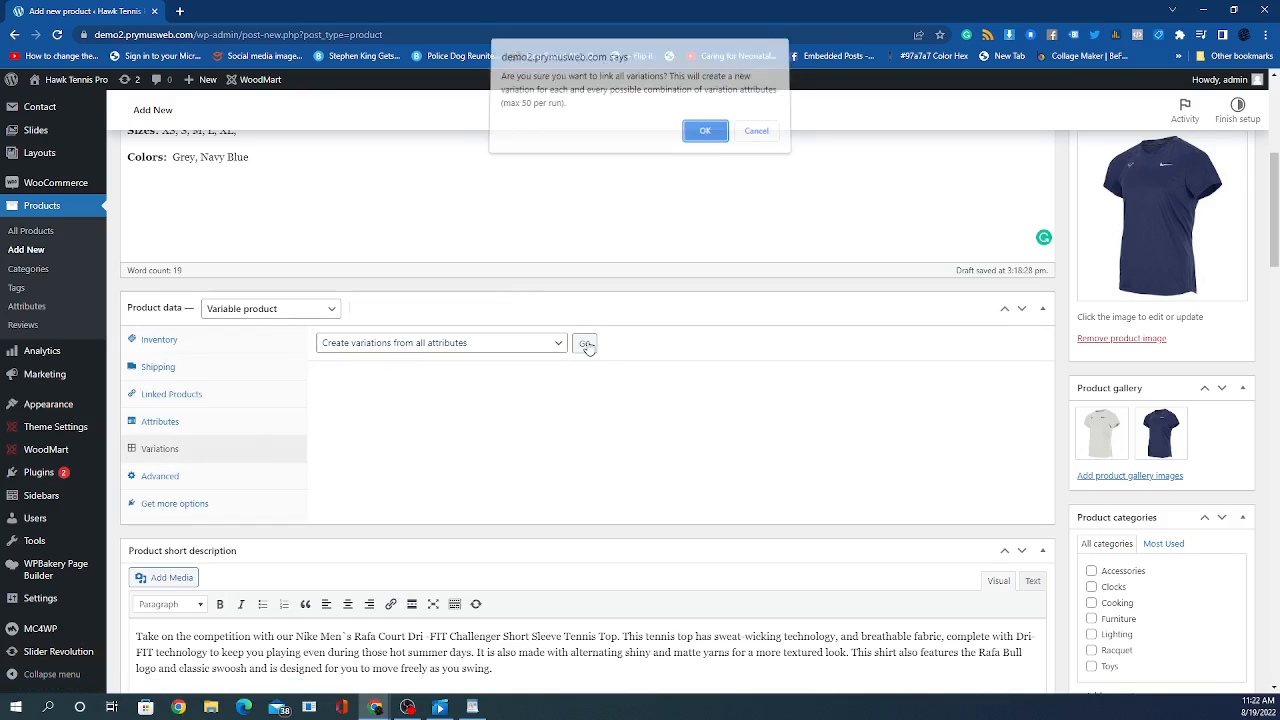
click(705, 136)
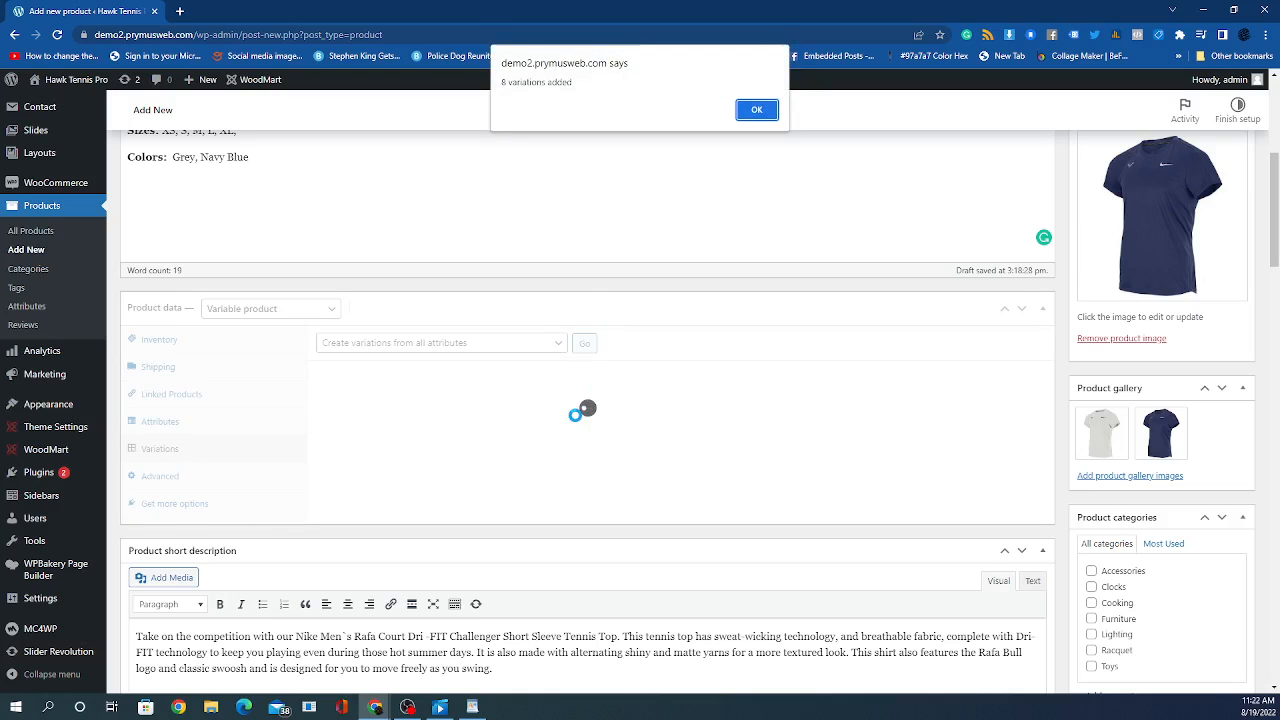
click(762, 115)
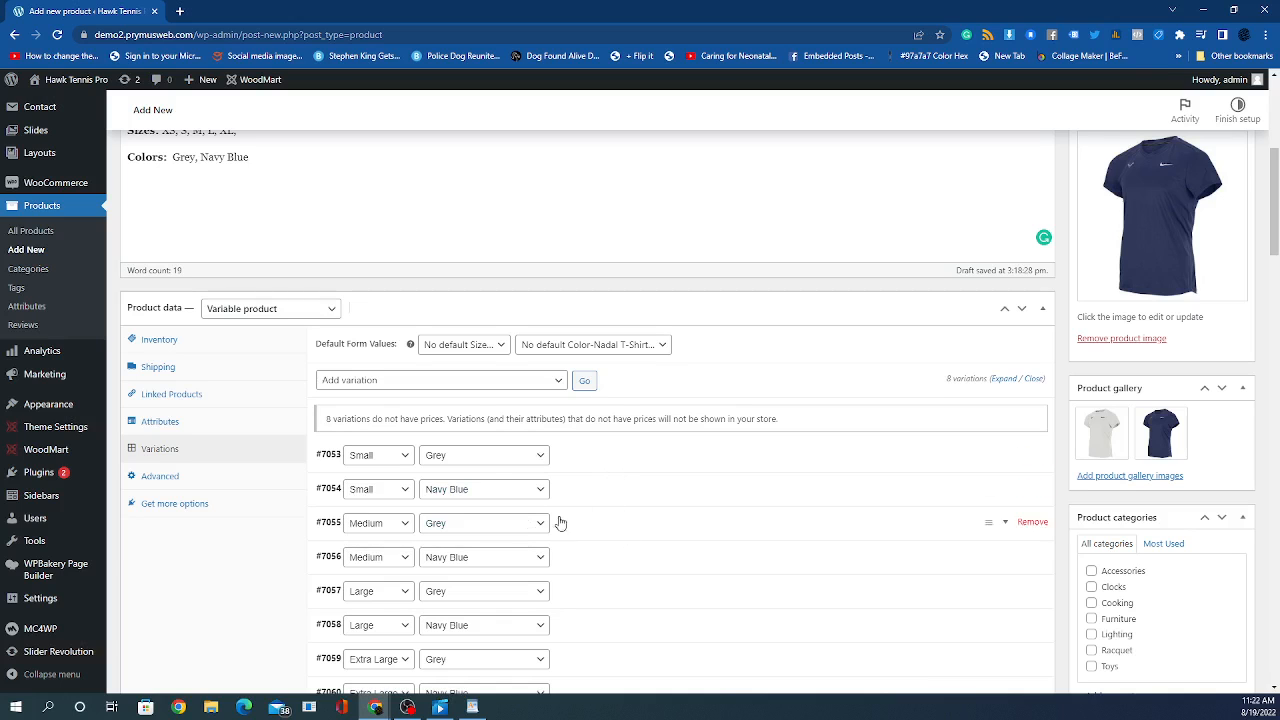
scroll(631, 494, down, 2)
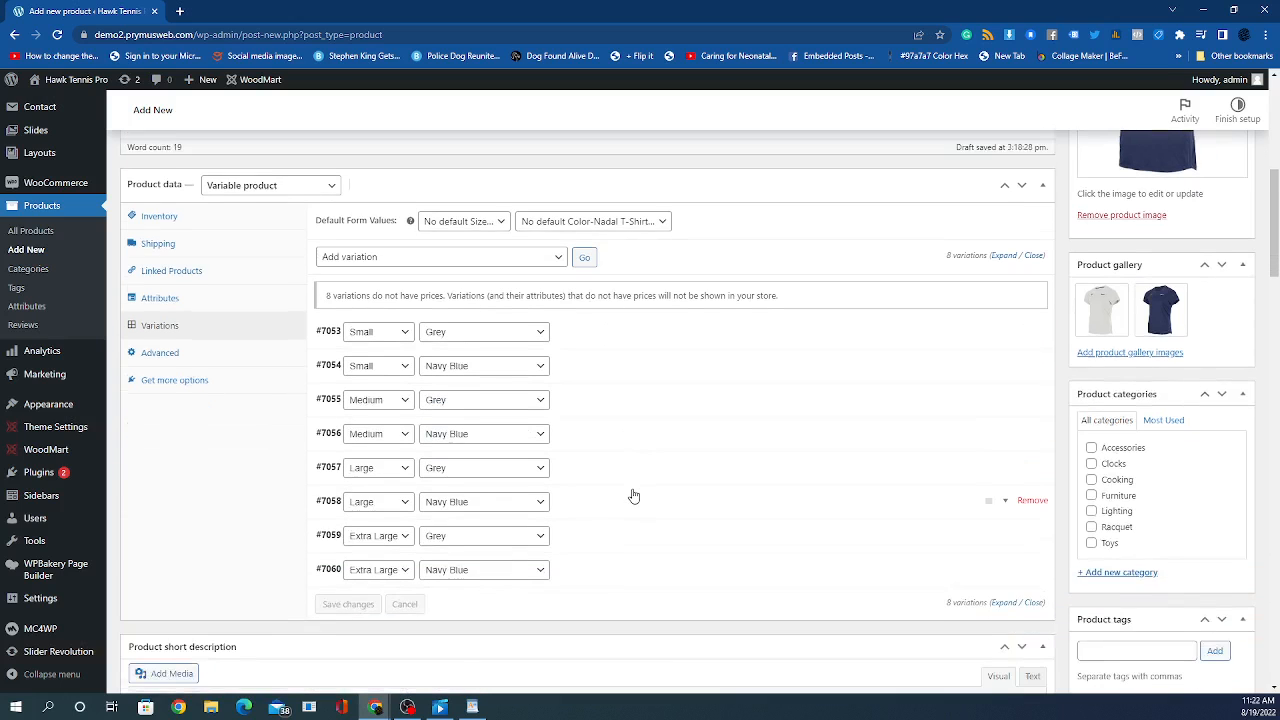
scroll(631, 494, up, 2)
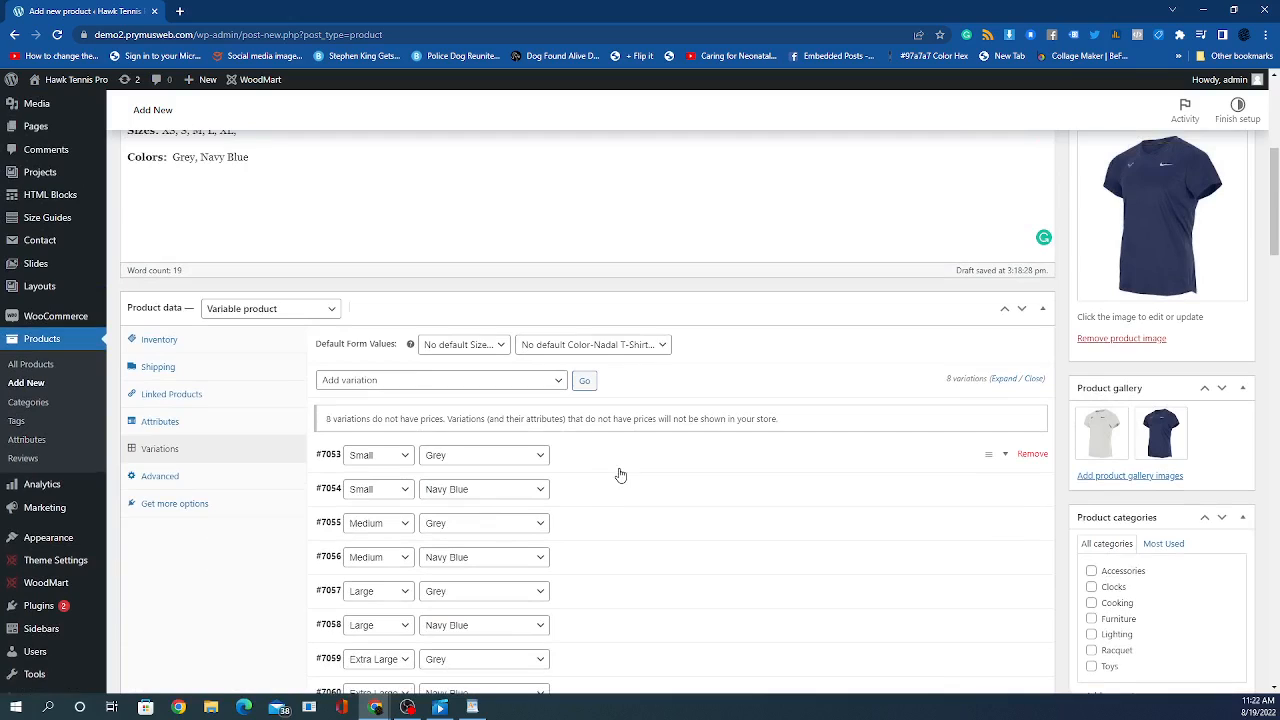
Step: Add the grey Nike shirt photo from the media library to the image gallery of the Small / Grey variation
click(1006, 458)
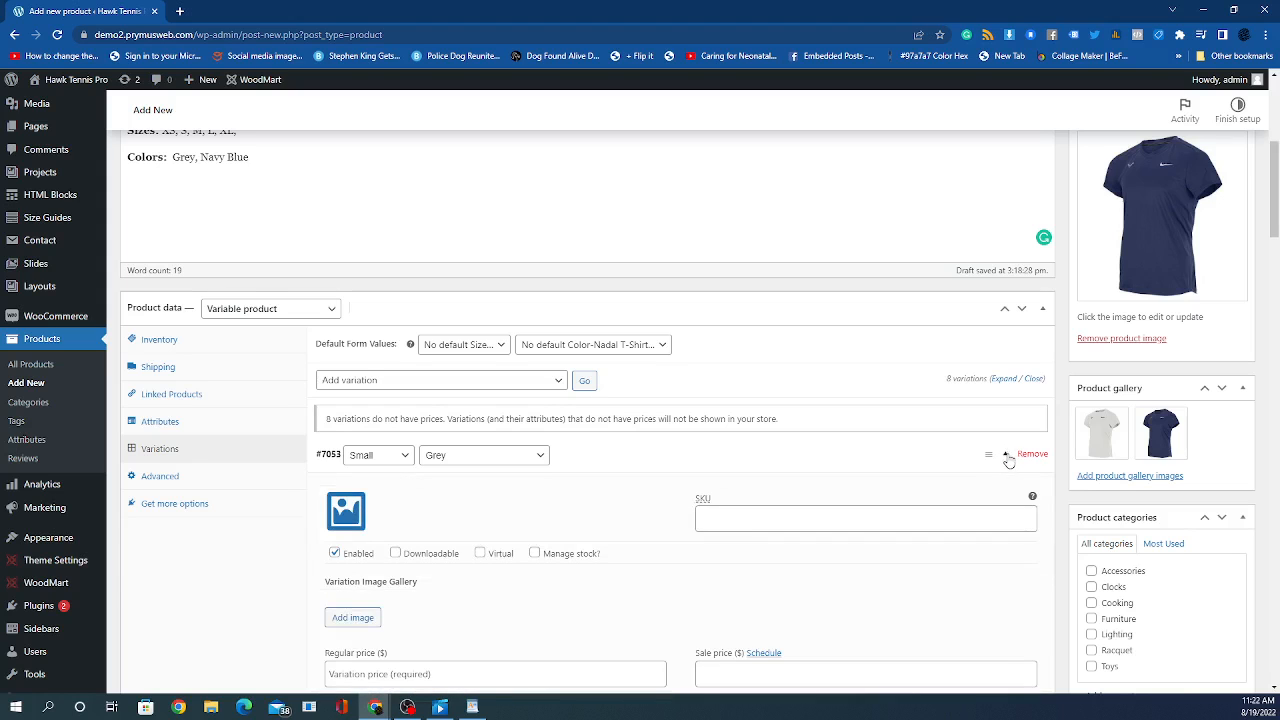
scroll(730, 437, down, 2)
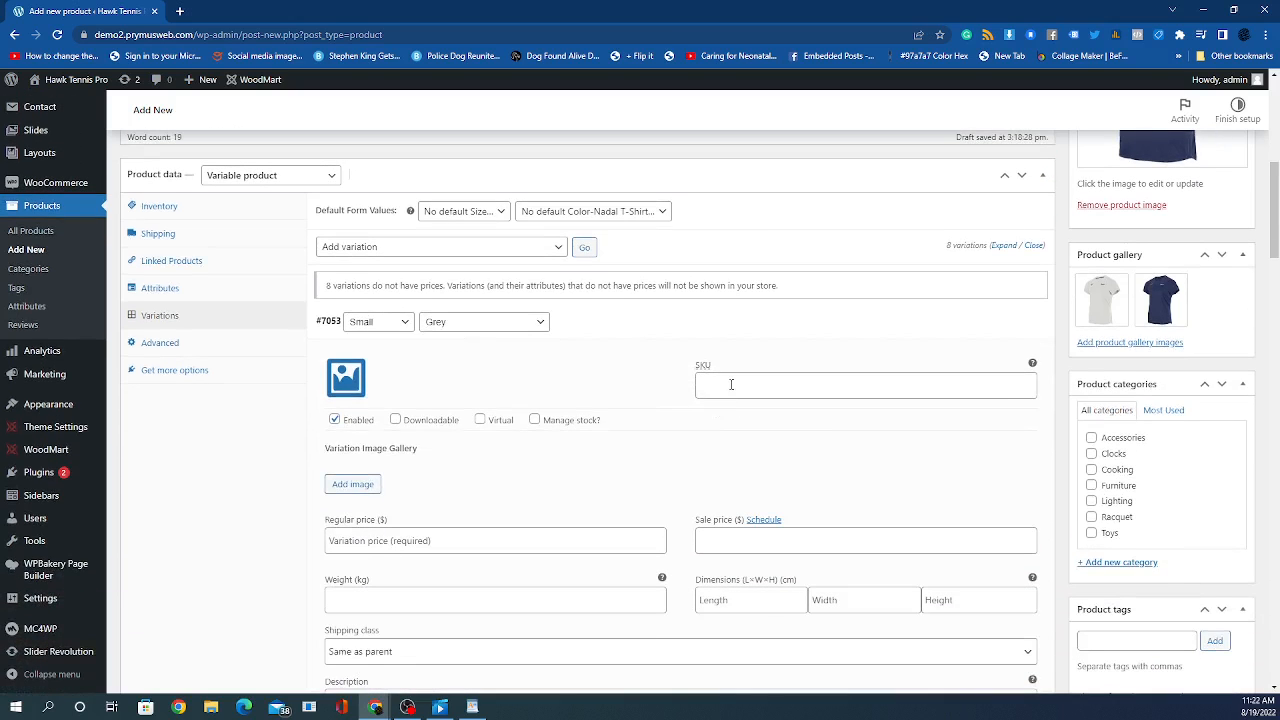
click(731, 384)
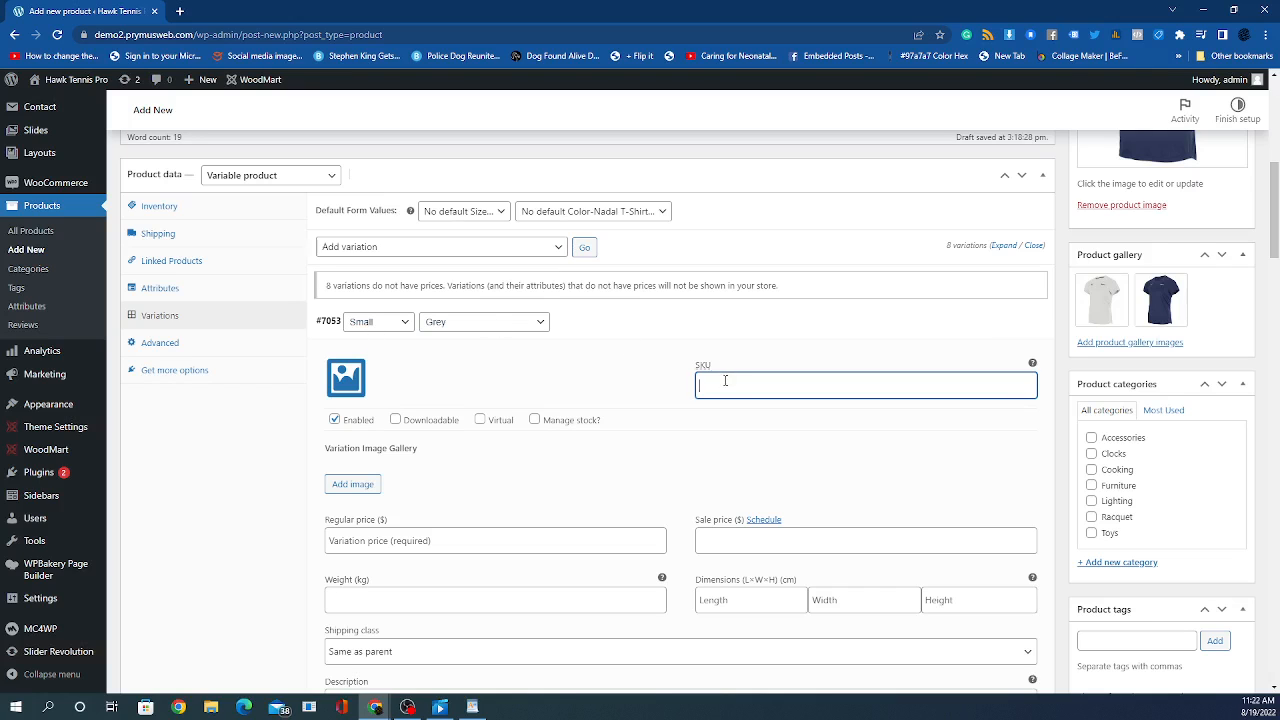
scroll(433, 443, down, 2)
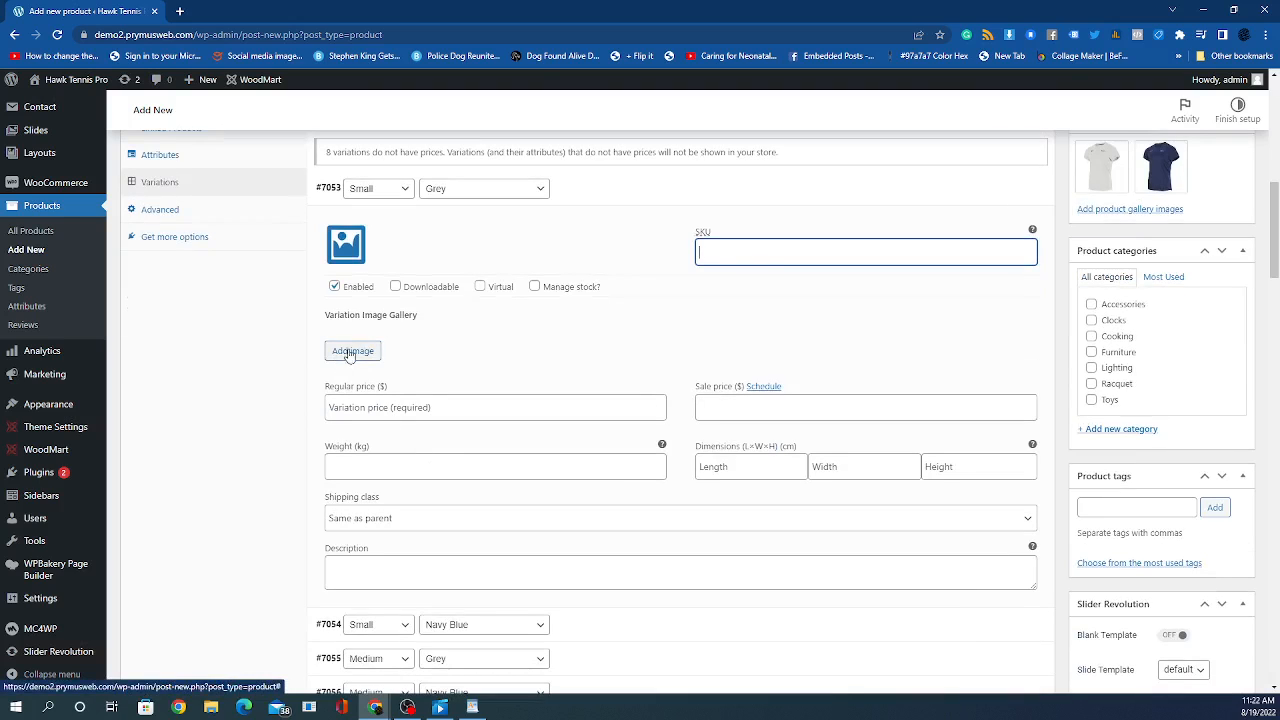
scroll(583, 391, up, 1)
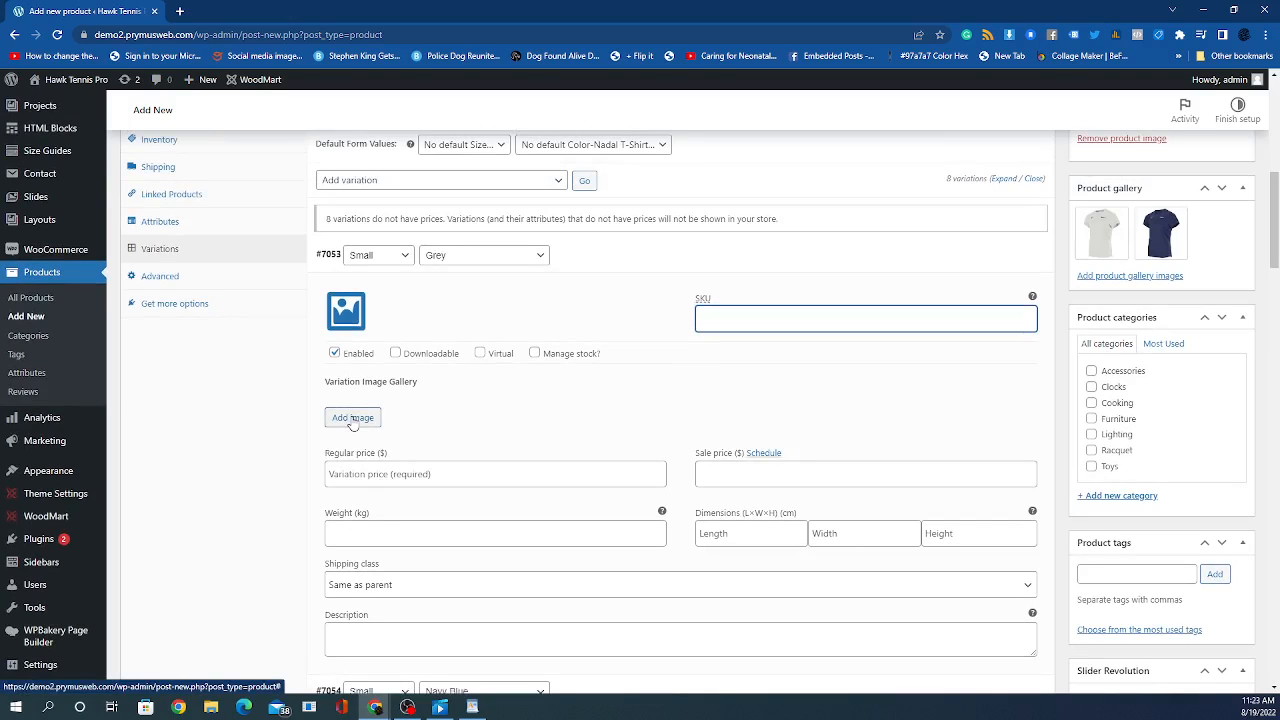
click(352, 420)
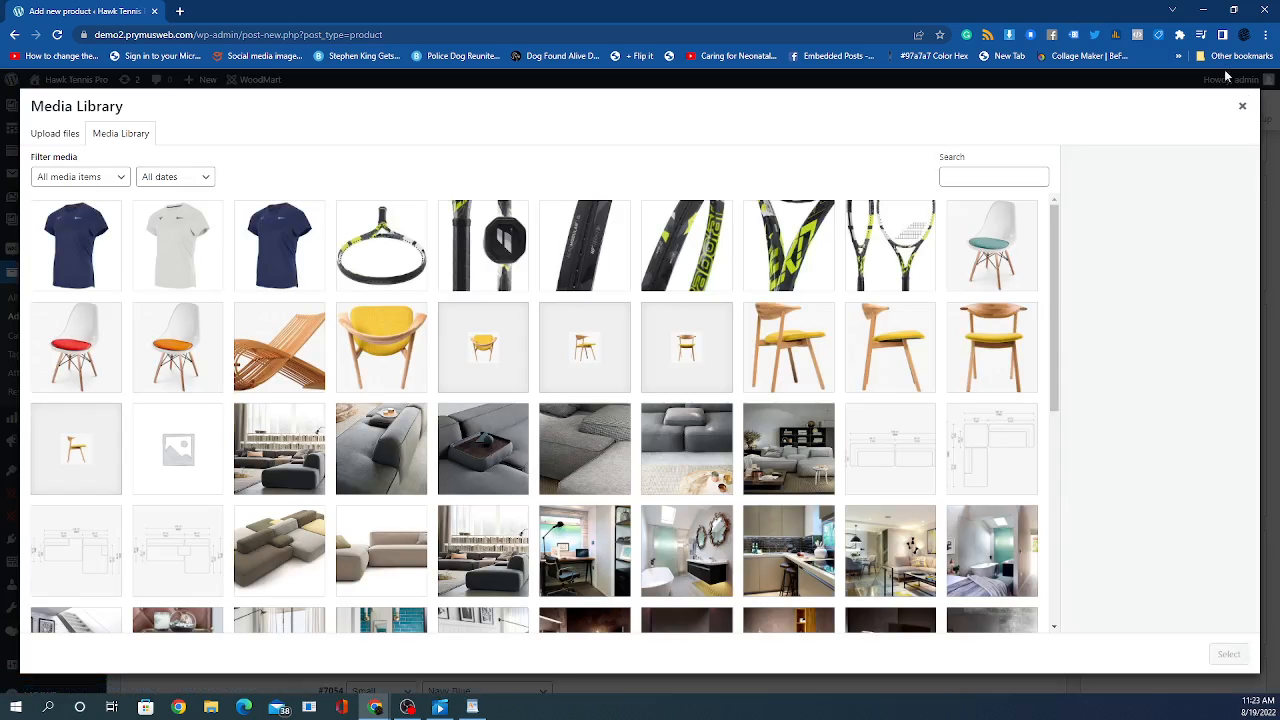
click(1243, 106)
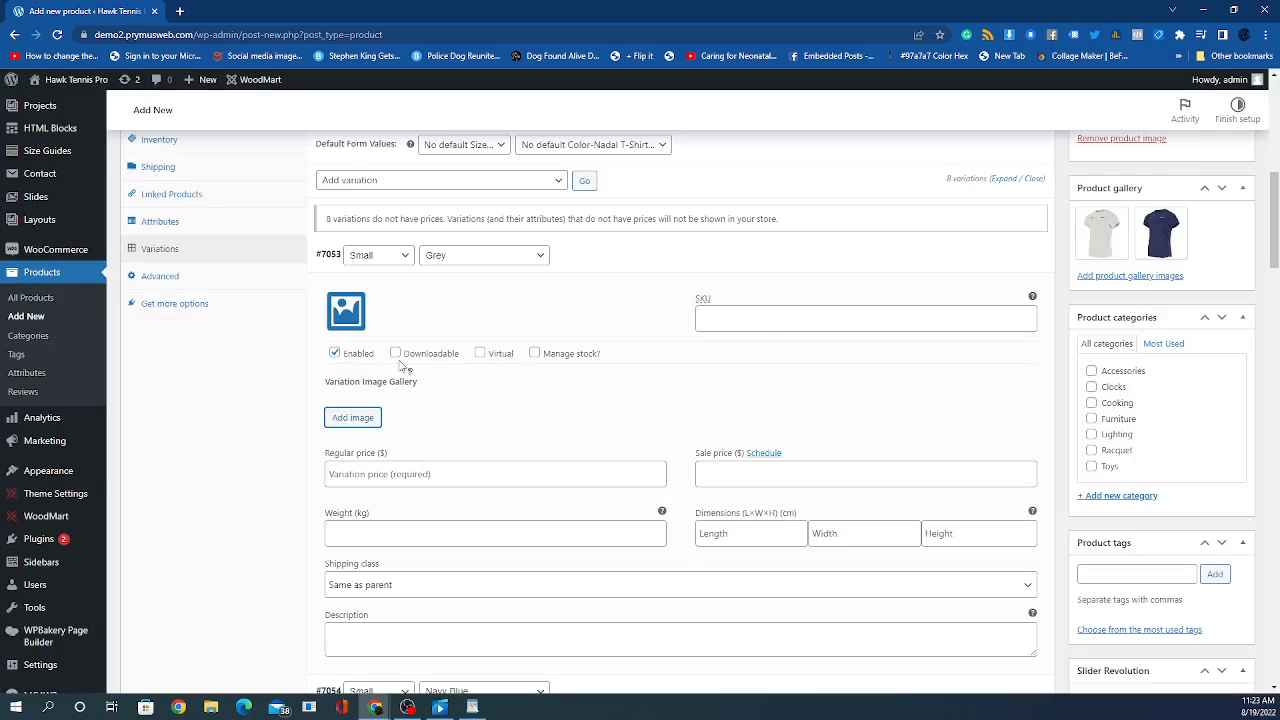
scroll(395, 405, up, 1)
scroll(630, 433, down, 1)
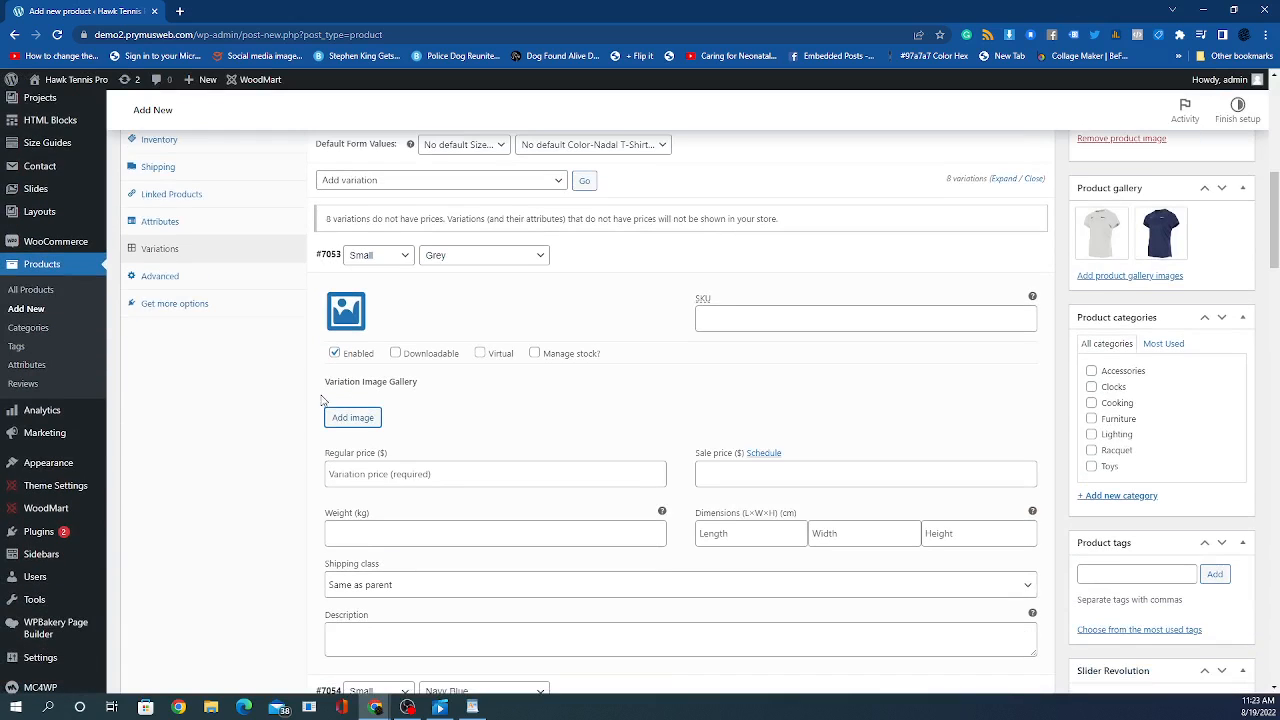
click(352, 420)
click(142, 253)
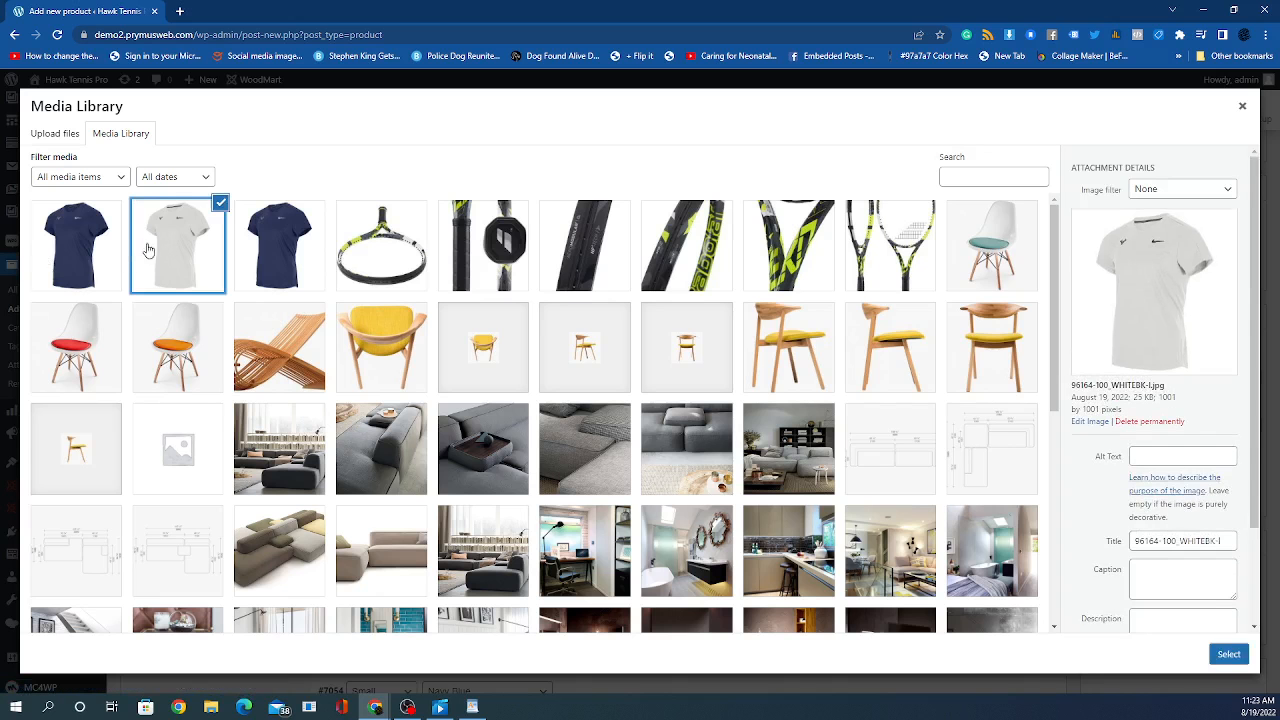
click(1222, 656)
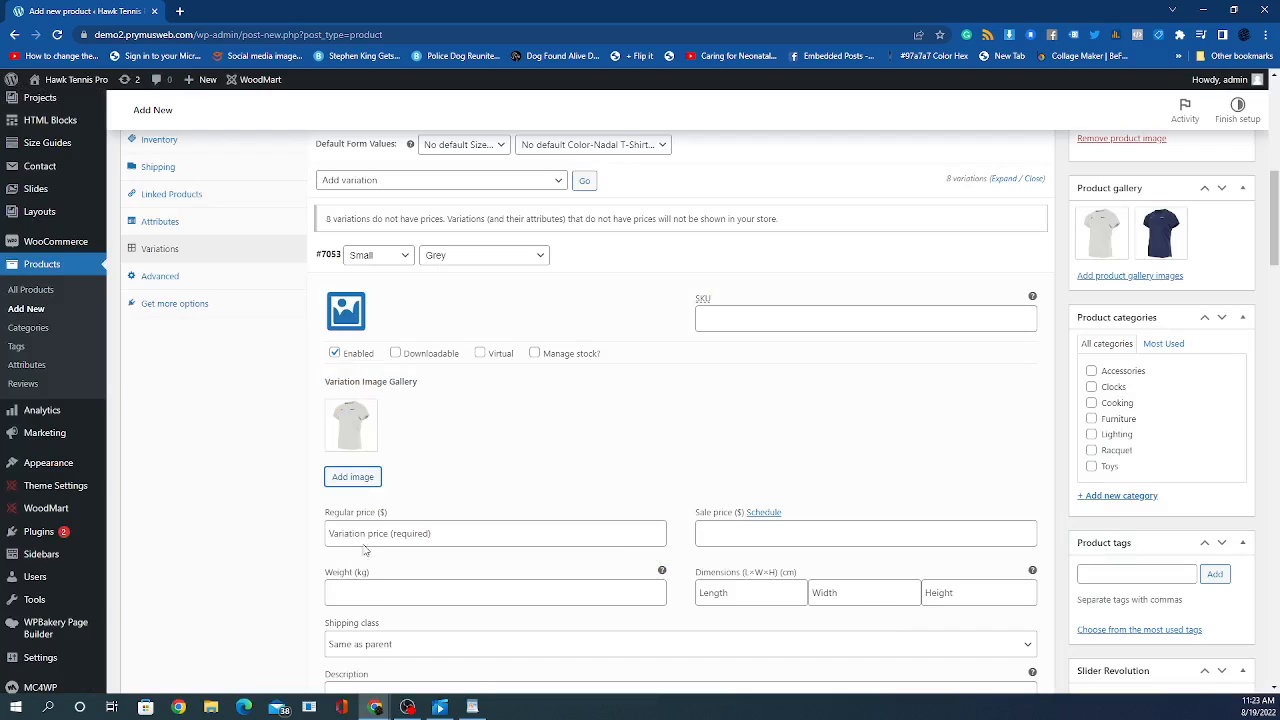
Step: Set the Small / Grey variation's regular price to $45, leaving its sale price empty
click(742, 537)
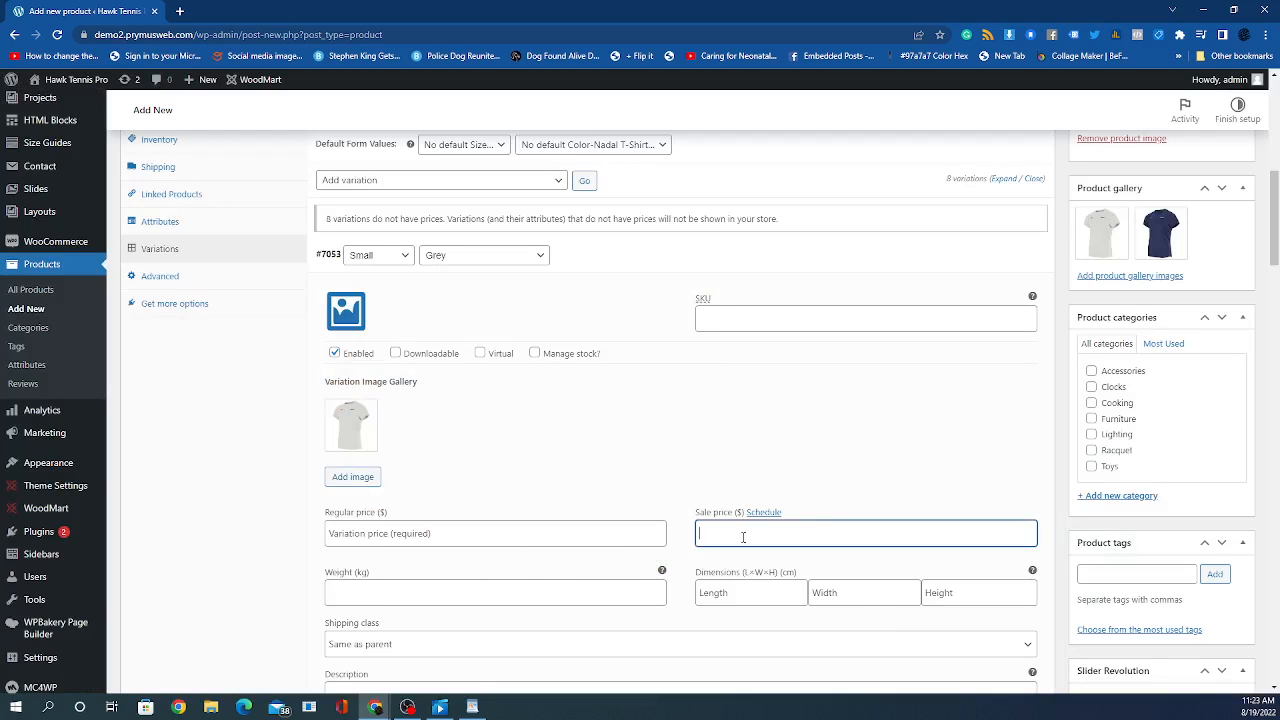
click(344, 535)
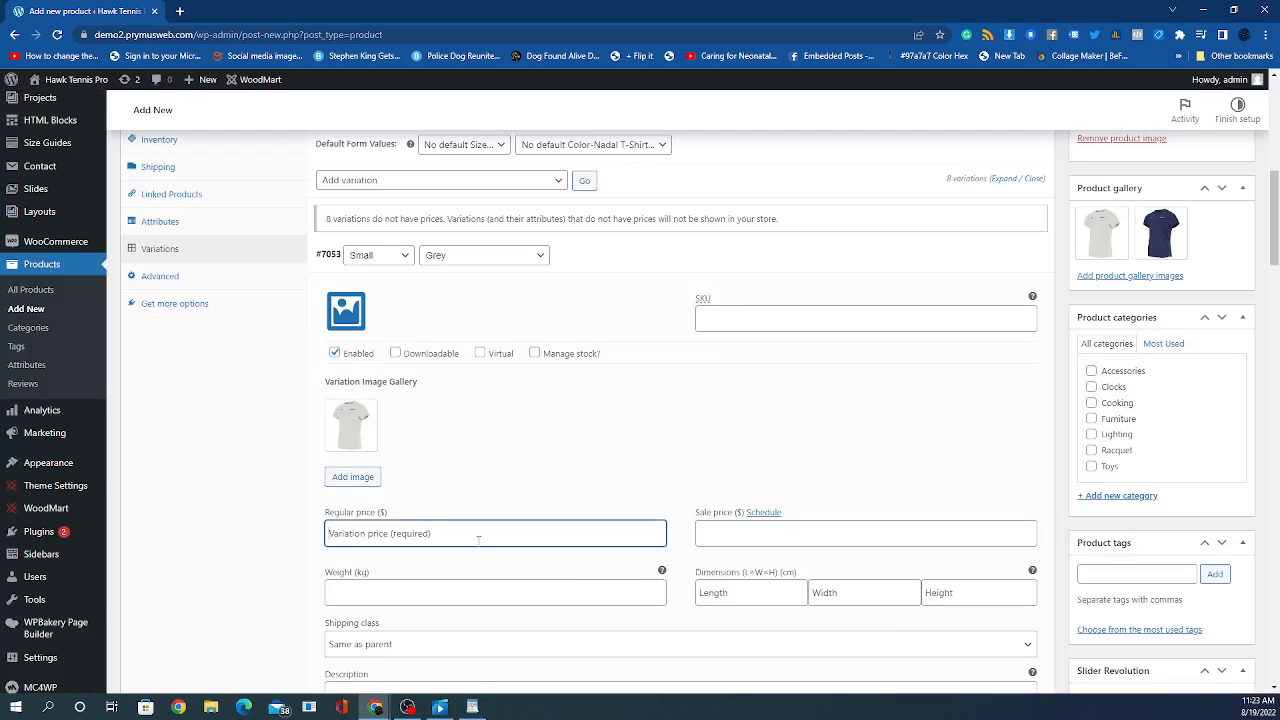
click(714, 537)
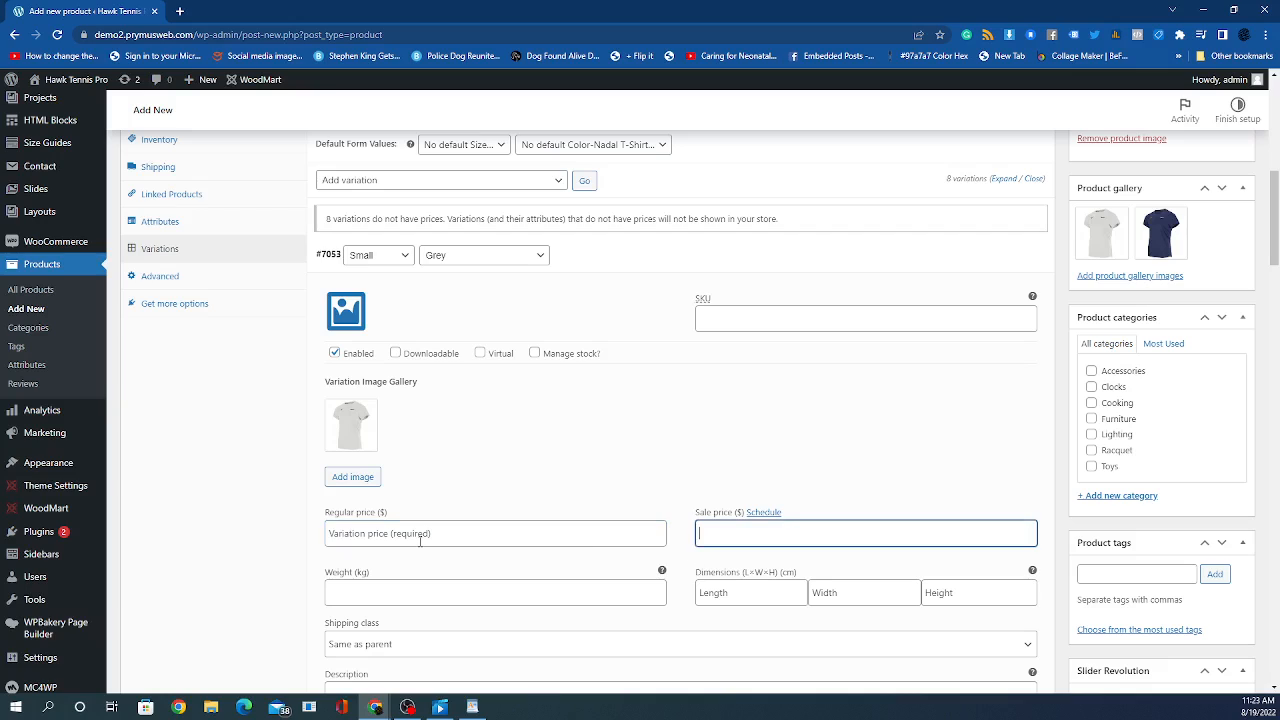
click(420, 540)
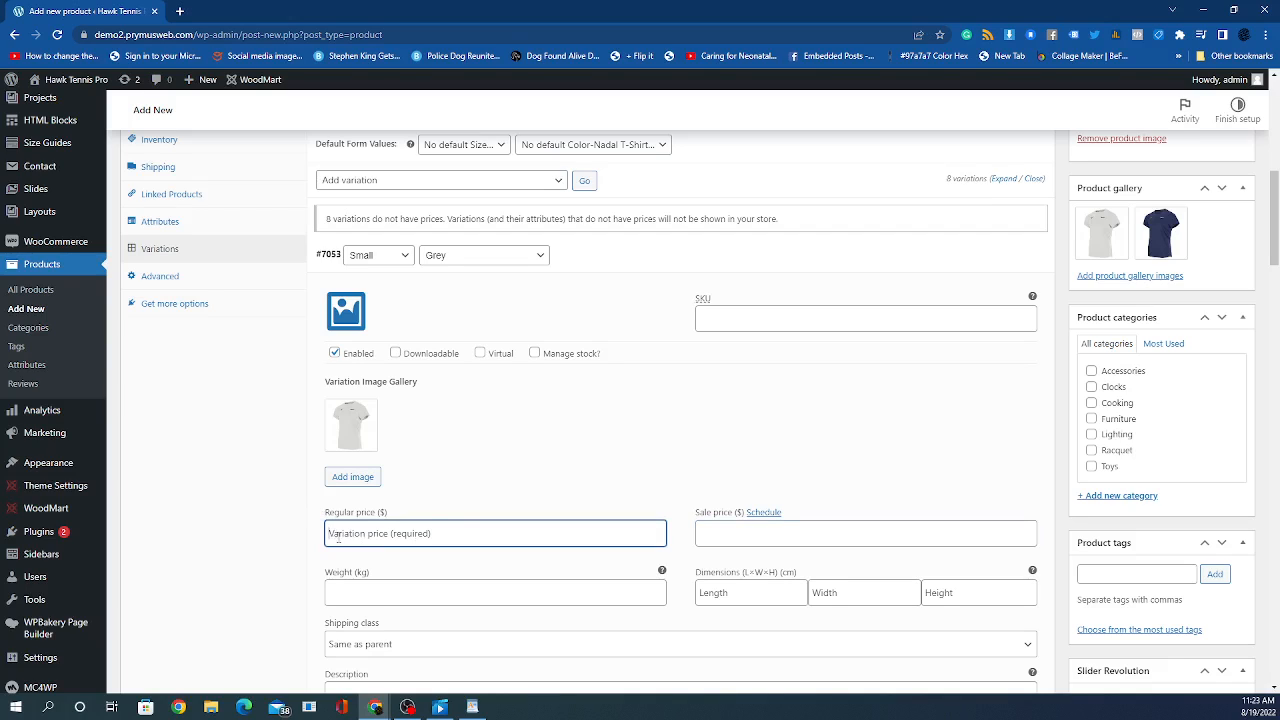
text(45)
scroll(543, 526, down, 2)
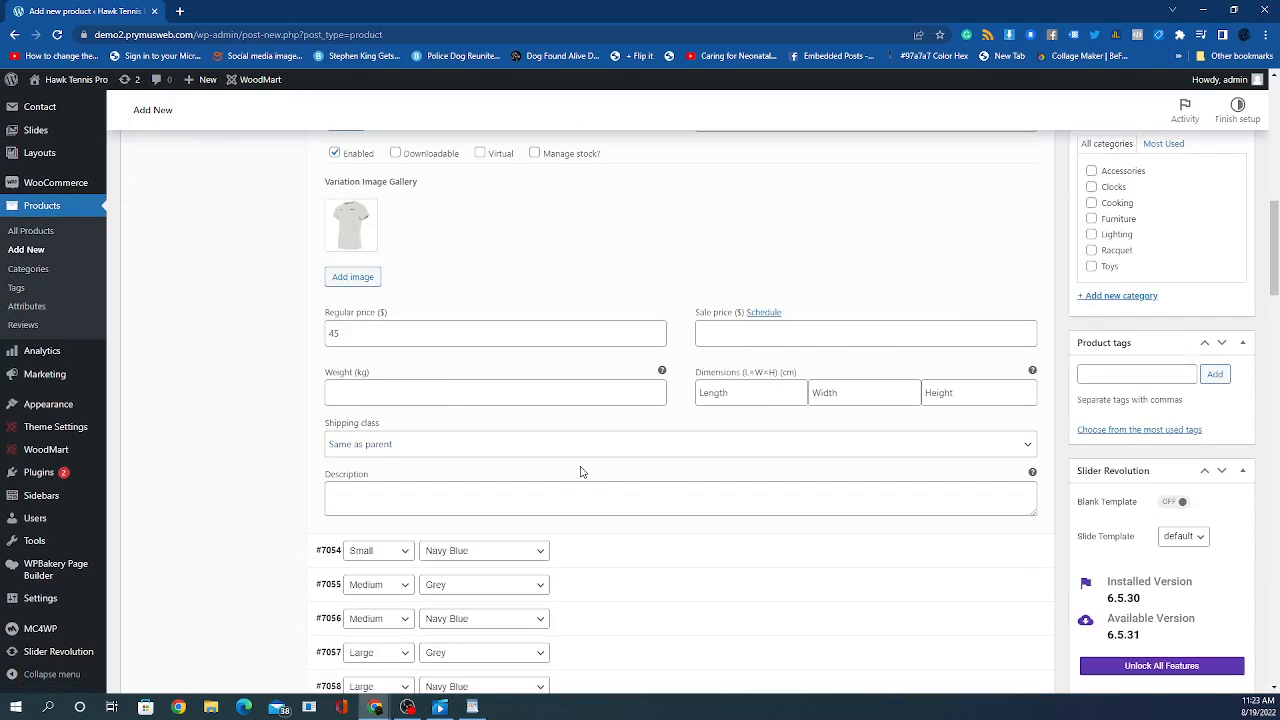
scroll(757, 429, up, 2)
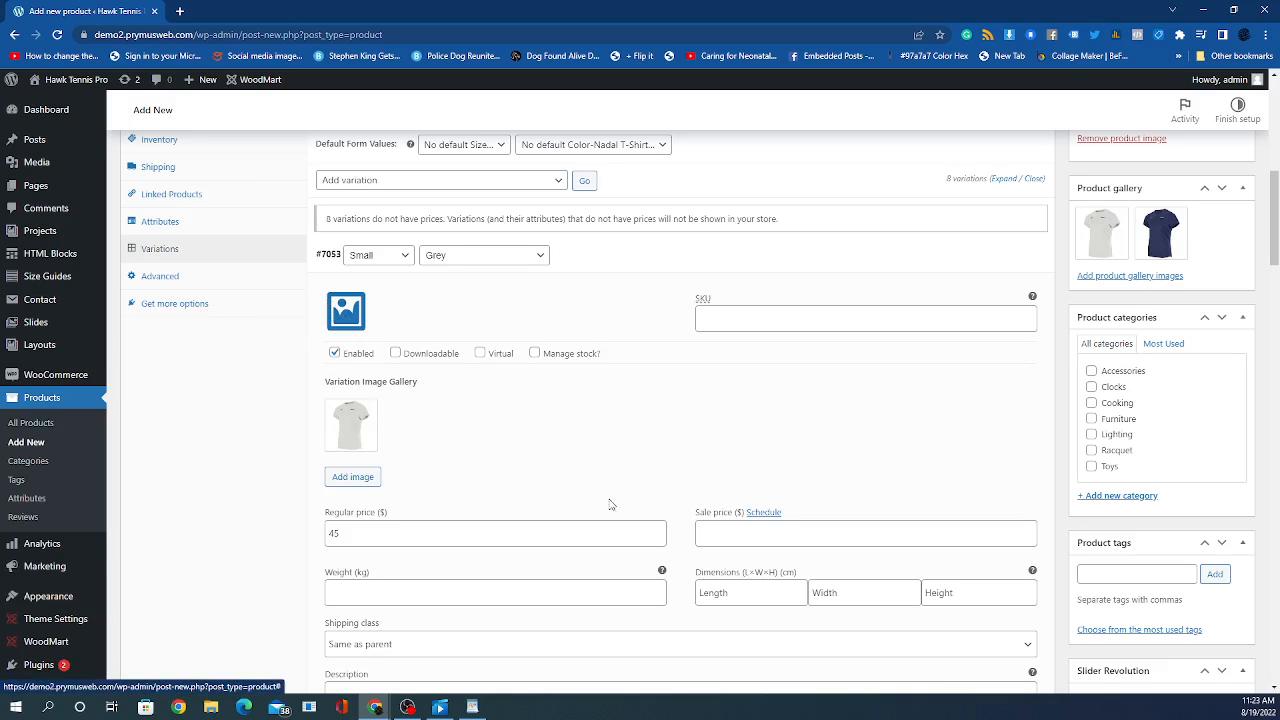
Step: Add the navy blue Nike shirt photo from the media library to the image gallery of the Small / Navy Blue variation
scroll(705, 456, down, 2)
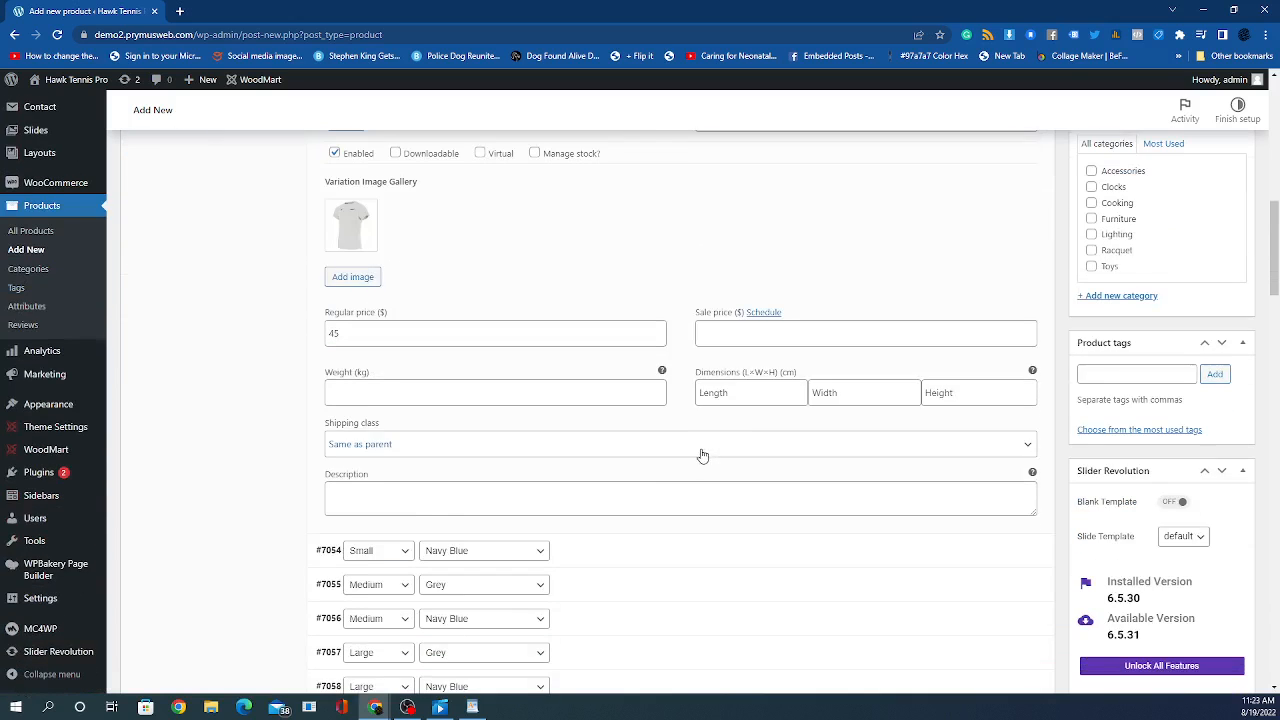
scroll(700, 450, down, 1)
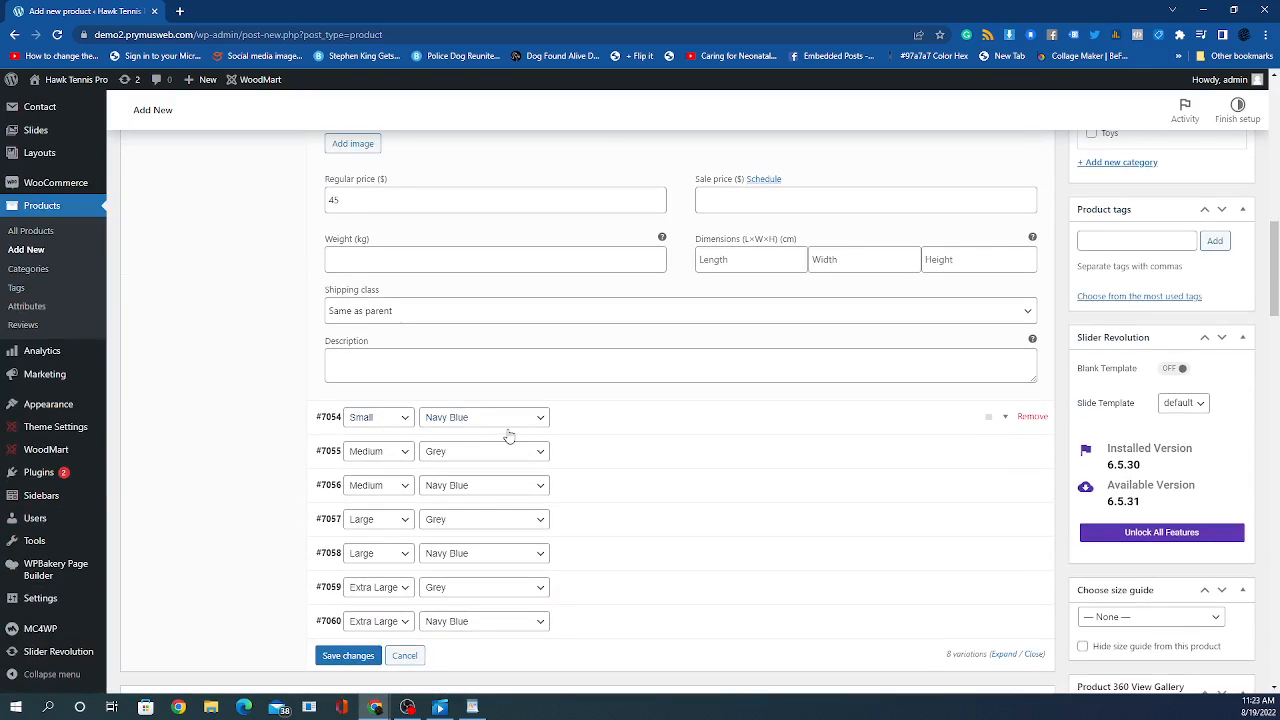
click(504, 426)
click(504, 426)
click(1004, 420)
scroll(500, 475, down, 1)
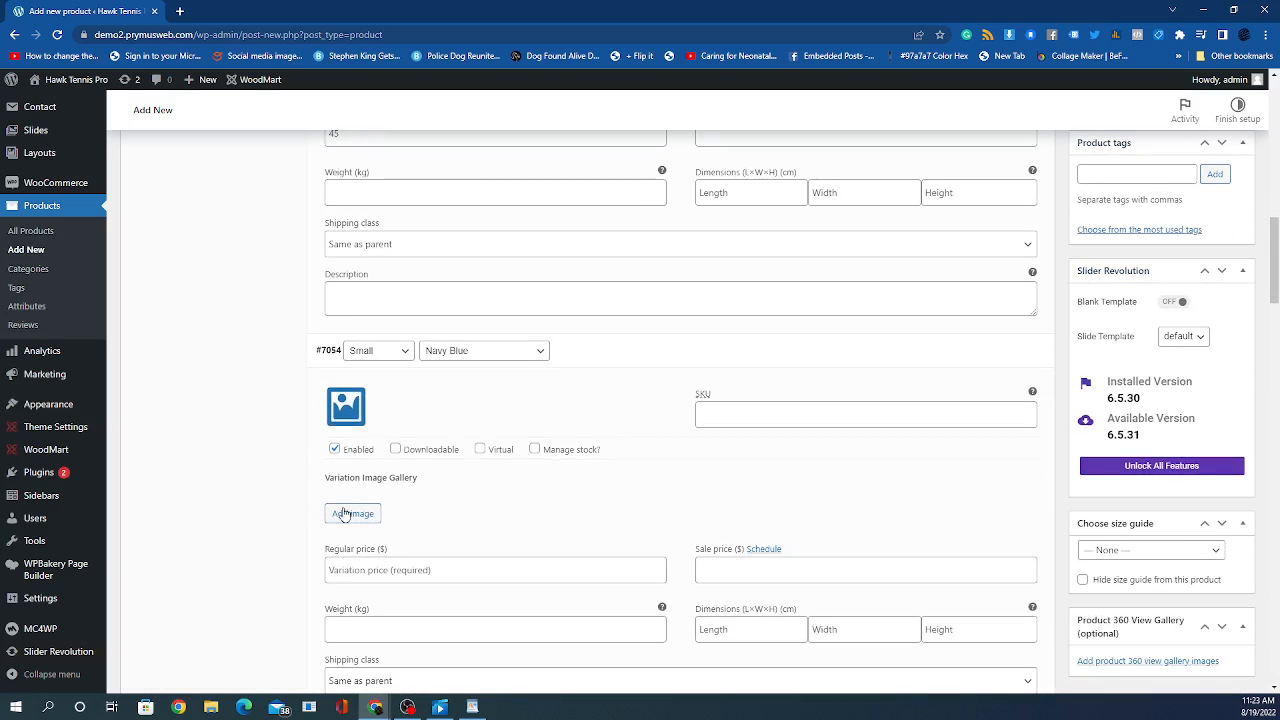
click(345, 514)
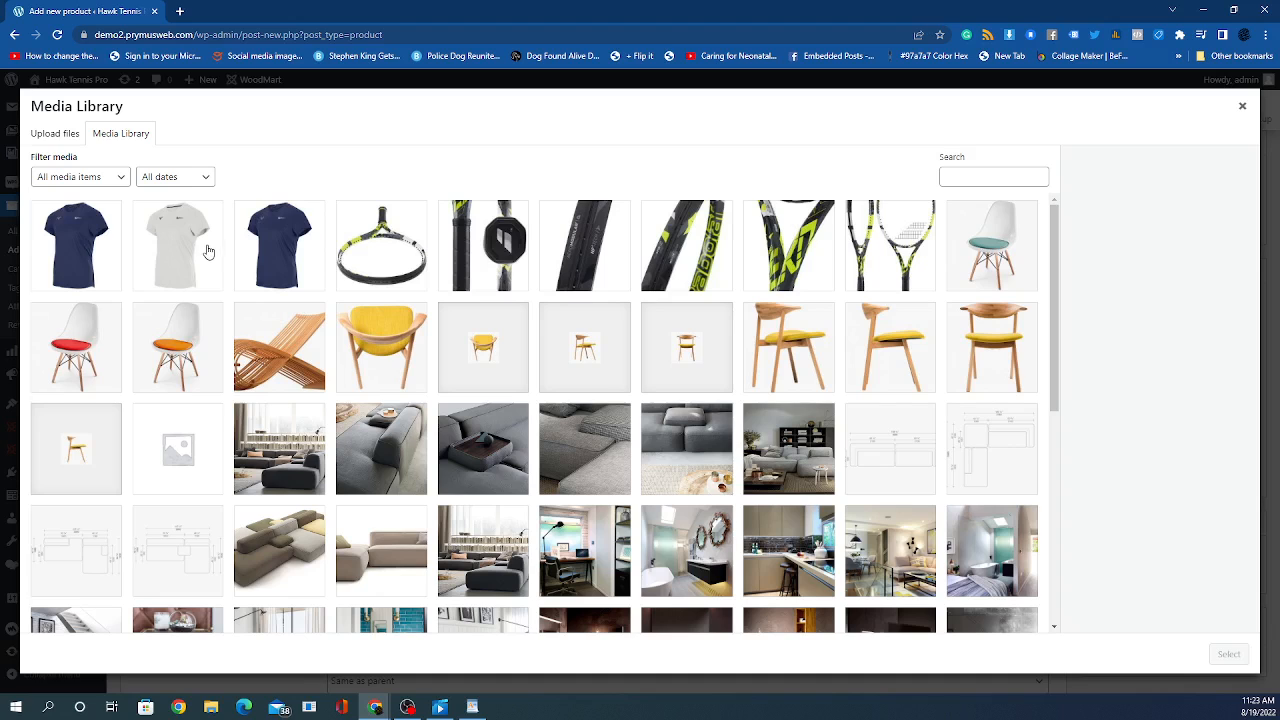
click(86, 250)
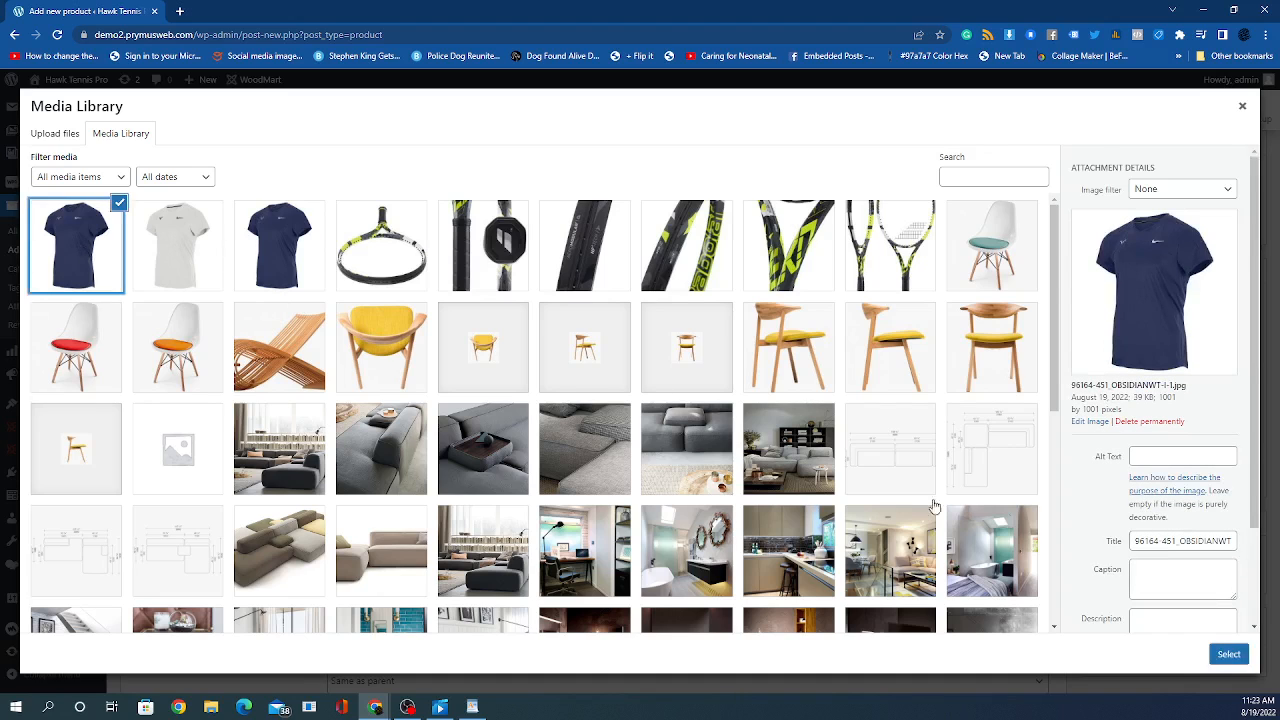
click(1229, 654)
Step: Set the Small / Navy Blue variation's regular price to $45
scroll(465, 495, down, 4)
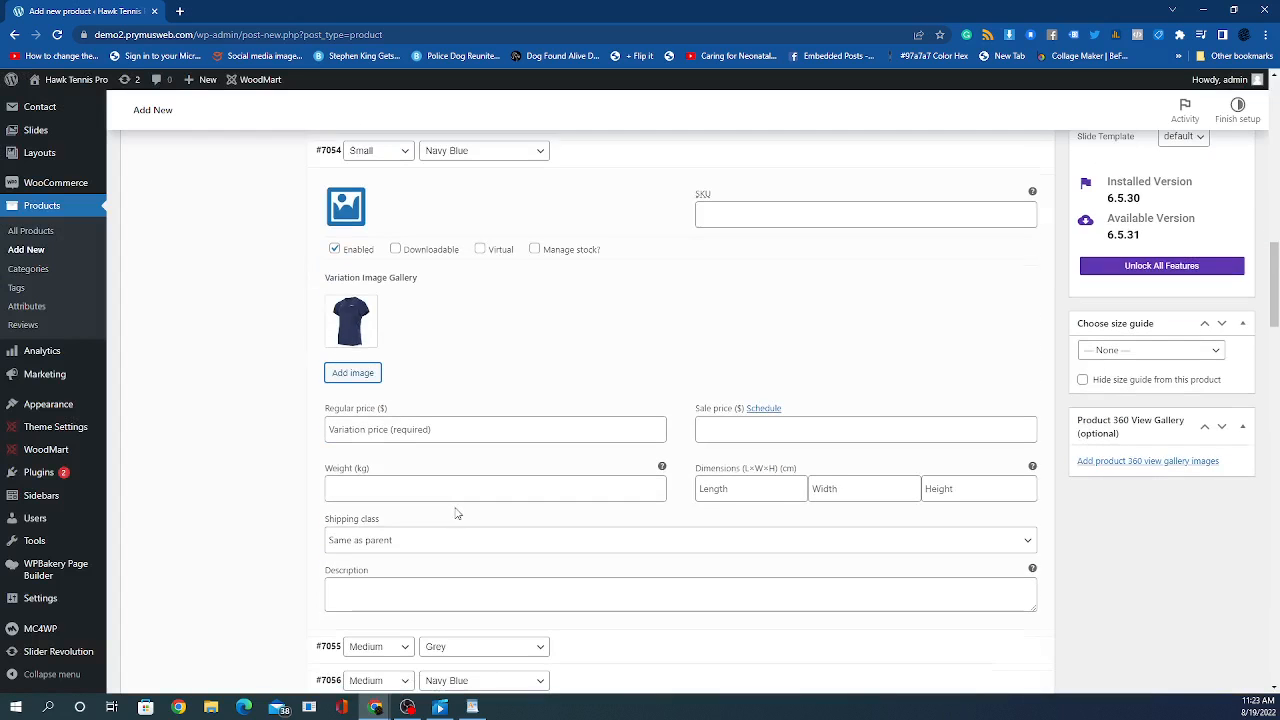
click(437, 424)
text(45)
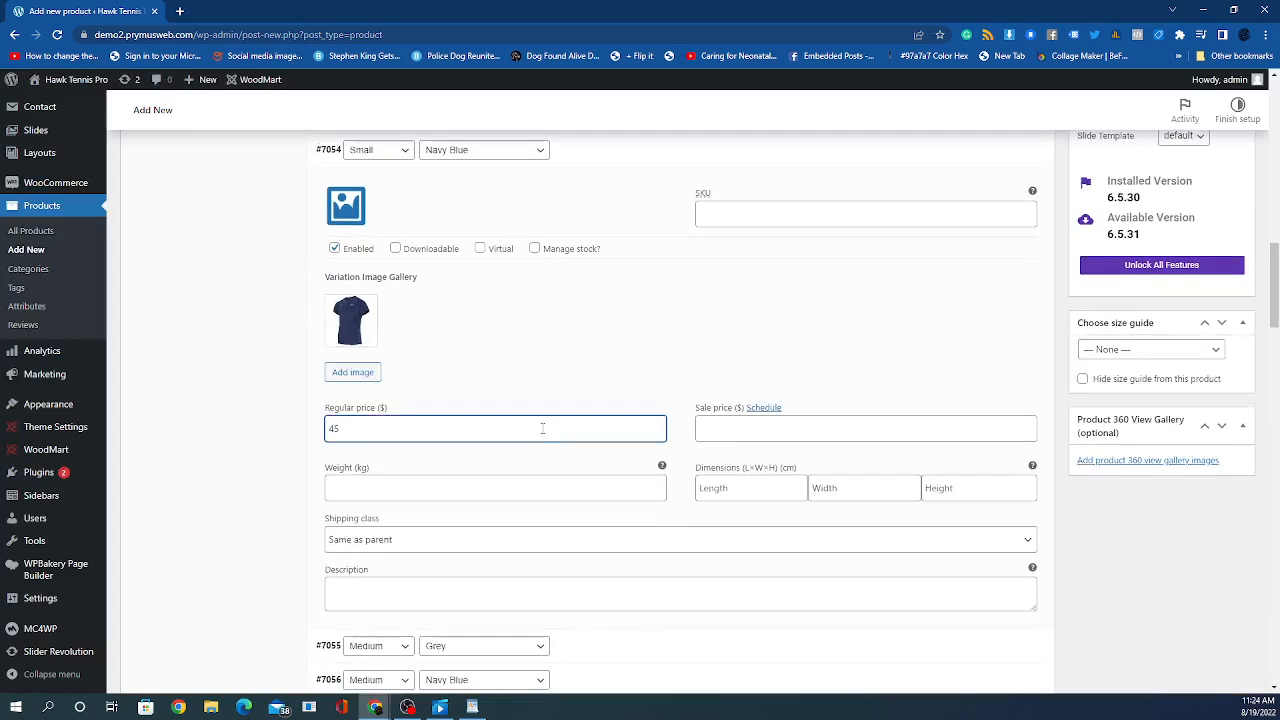
scroll(540, 426, down, 3)
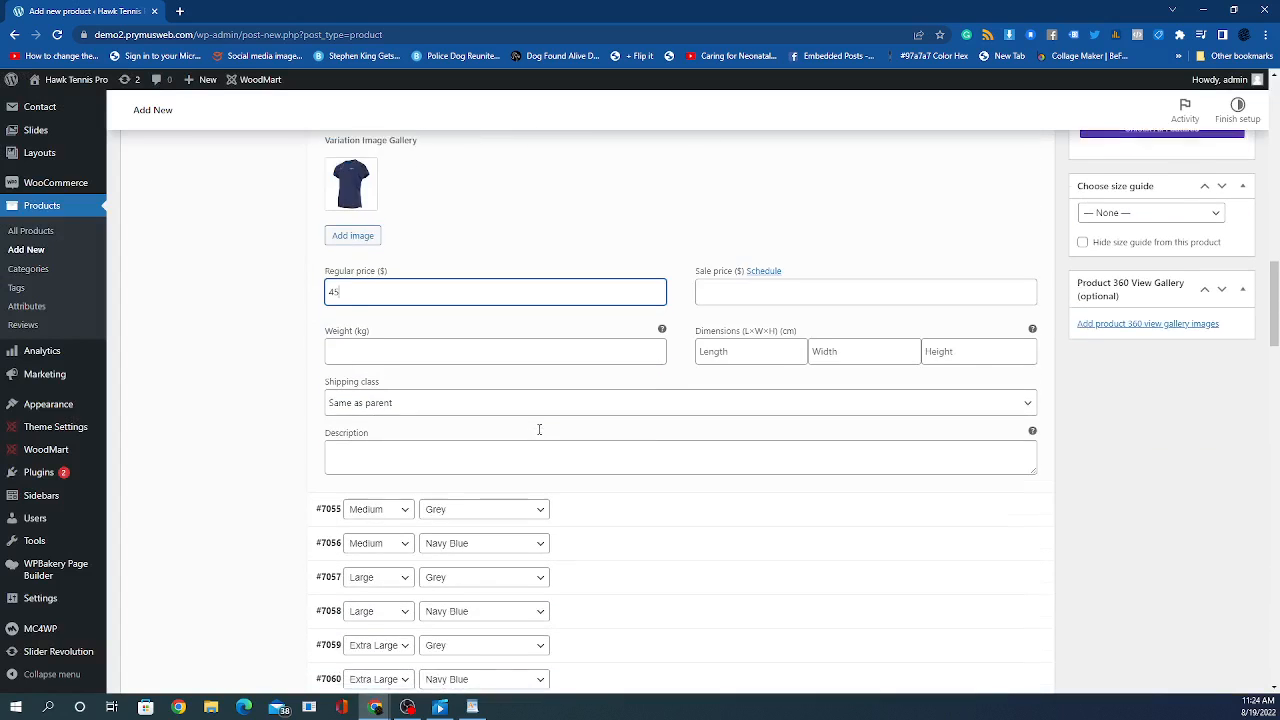
scroll(537, 429, up, 3)
scroll(537, 440, down, 3)
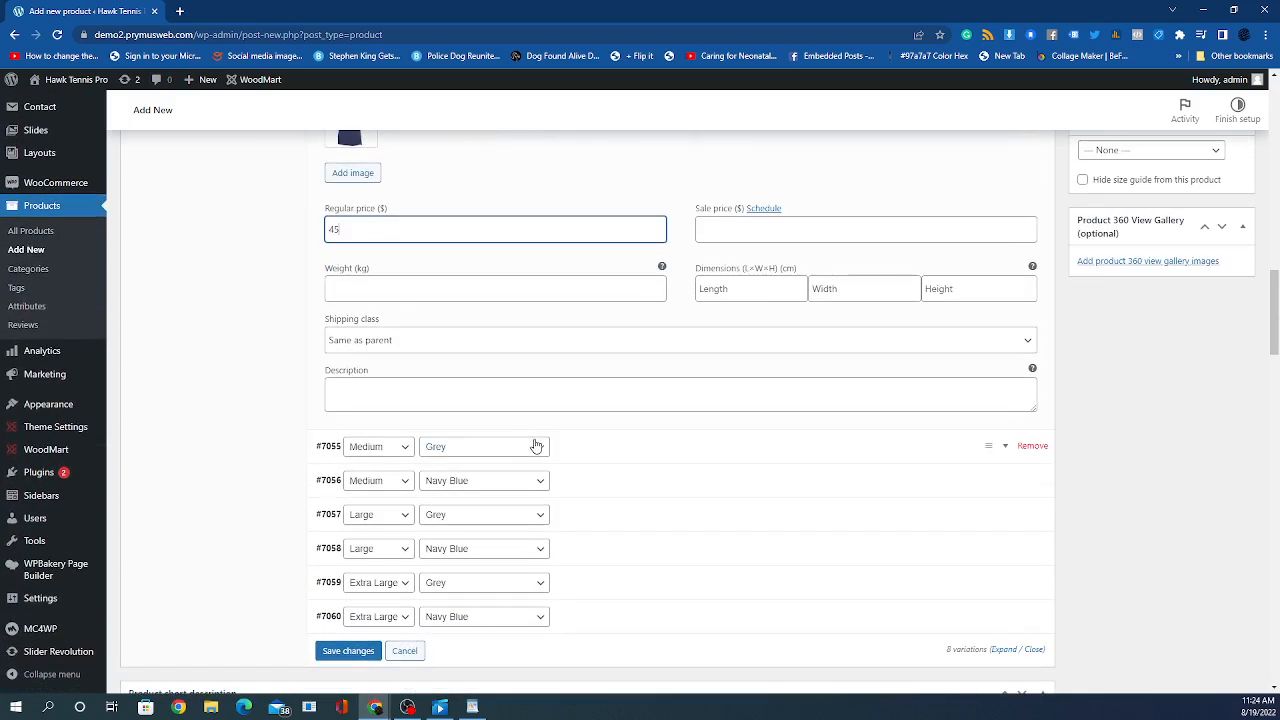
scroll(723, 453, up, 1)
scroll(723, 453, up, 2)
scroll(720, 451, down, 2)
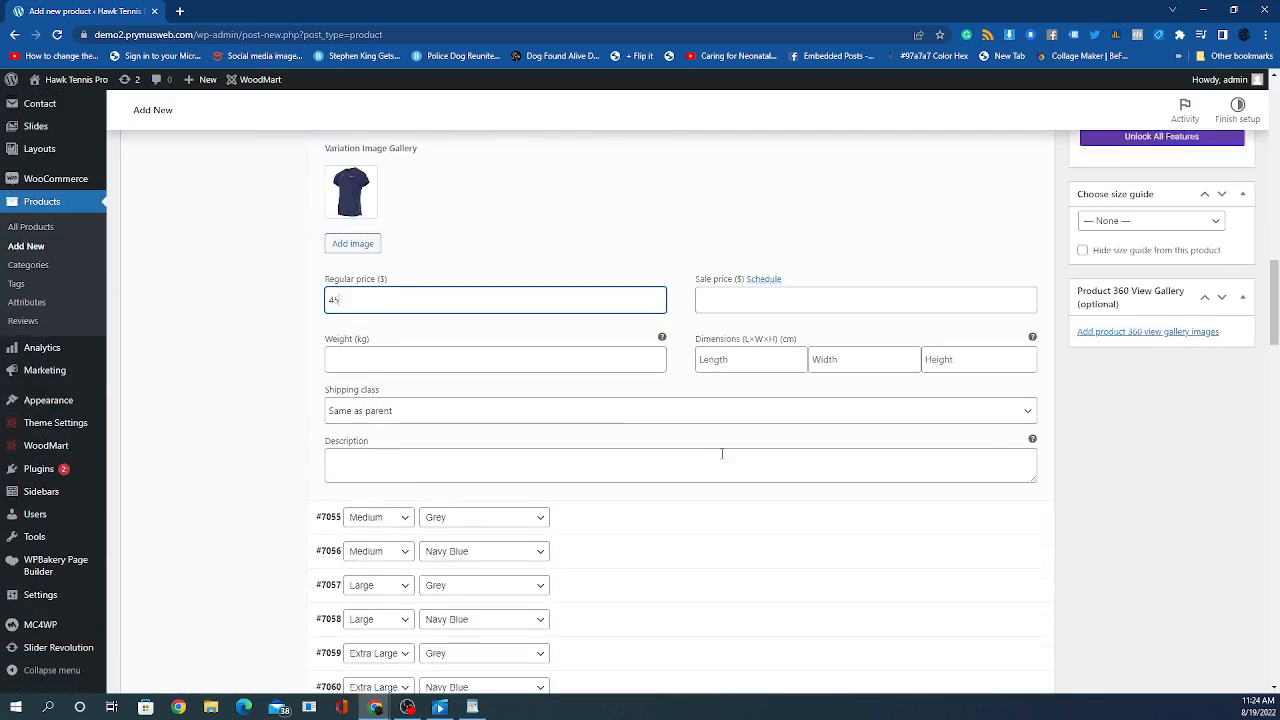
scroll(740, 443, up, 2)
scroll(771, 426, down, 4)
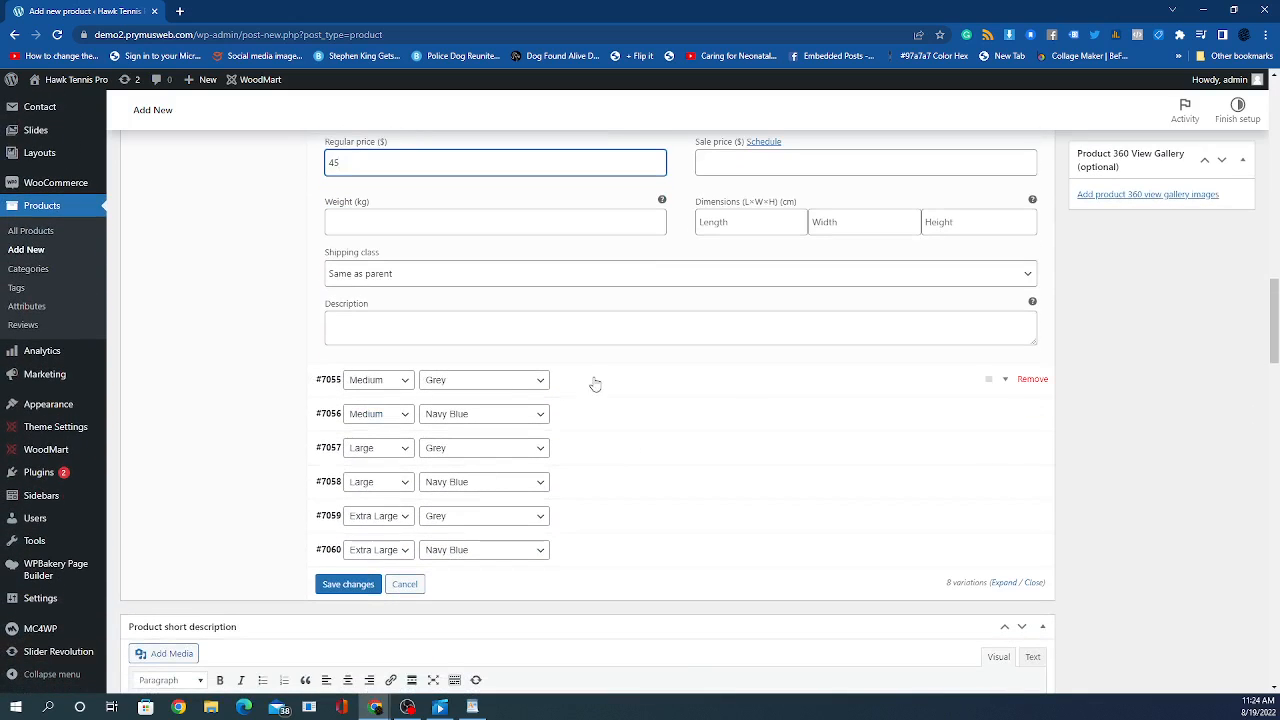
Step: Add the grey Nike shirt photo from the media library to the image gallery of the Medium / Grey variation
click(1008, 381)
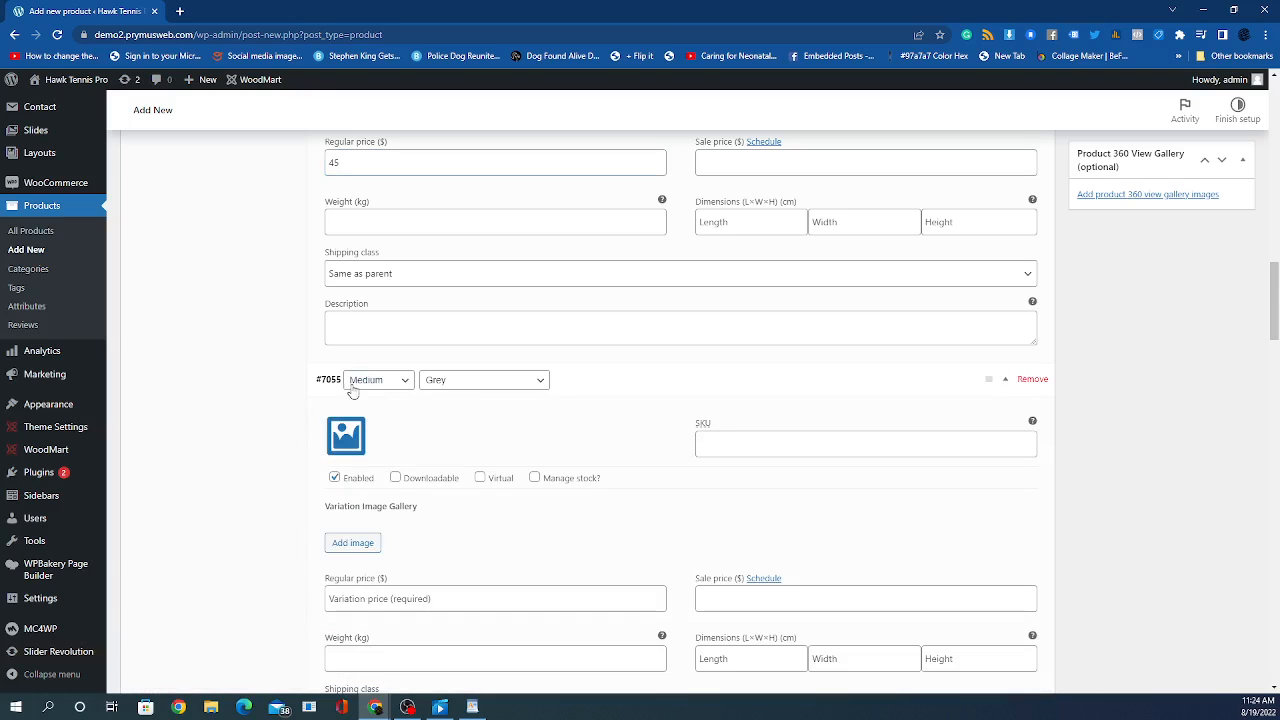
click(351, 543)
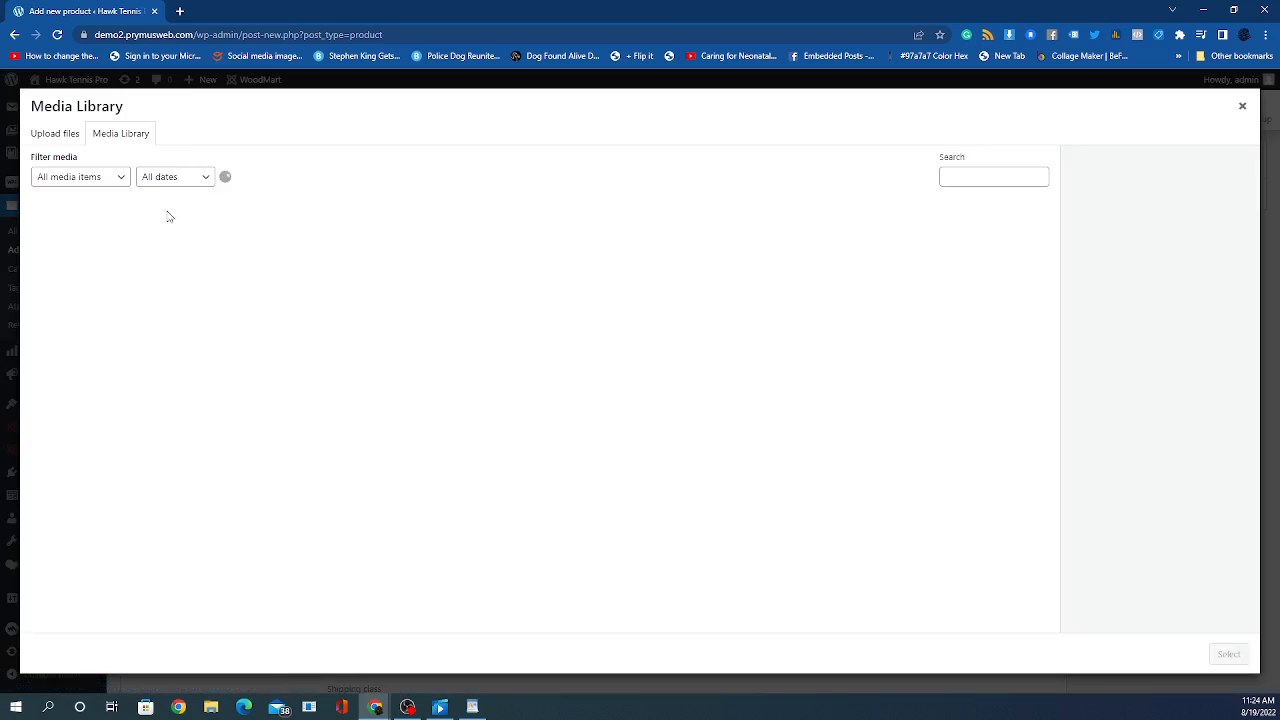
click(189, 255)
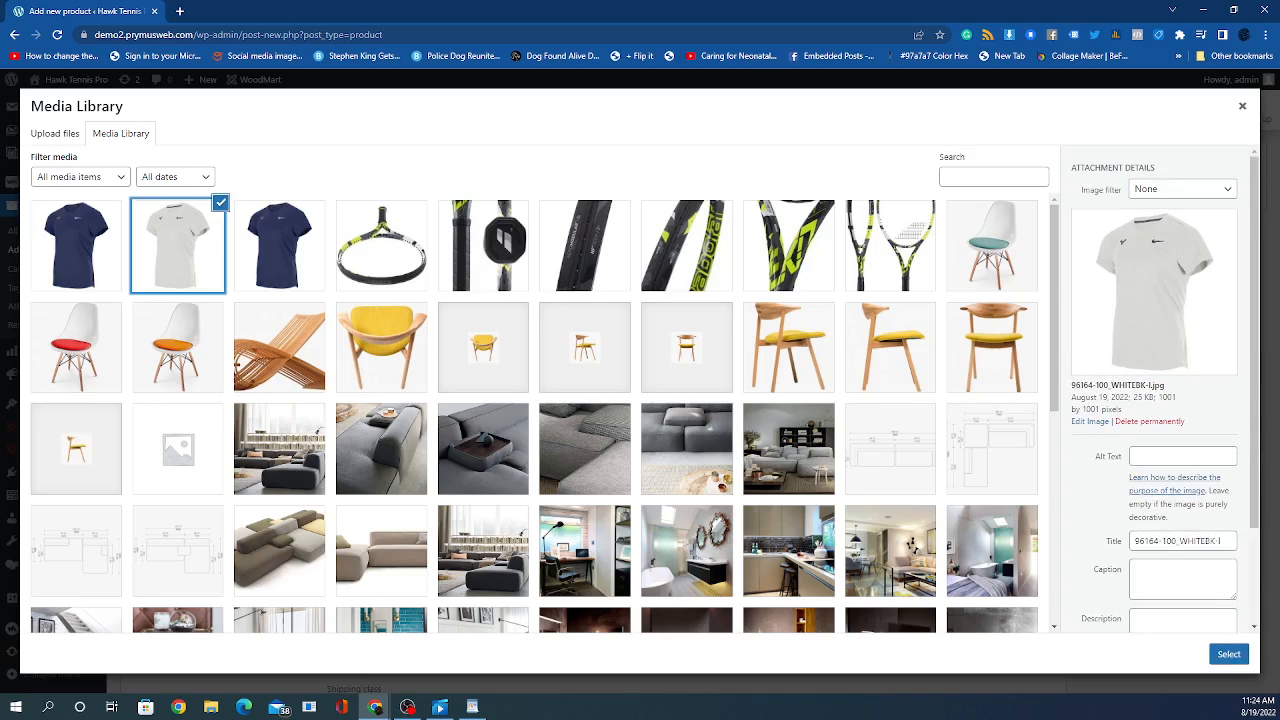
click(1232, 656)
Step: Set the Medium / Grey variation's regular price to $45
scroll(503, 549, down, 2)
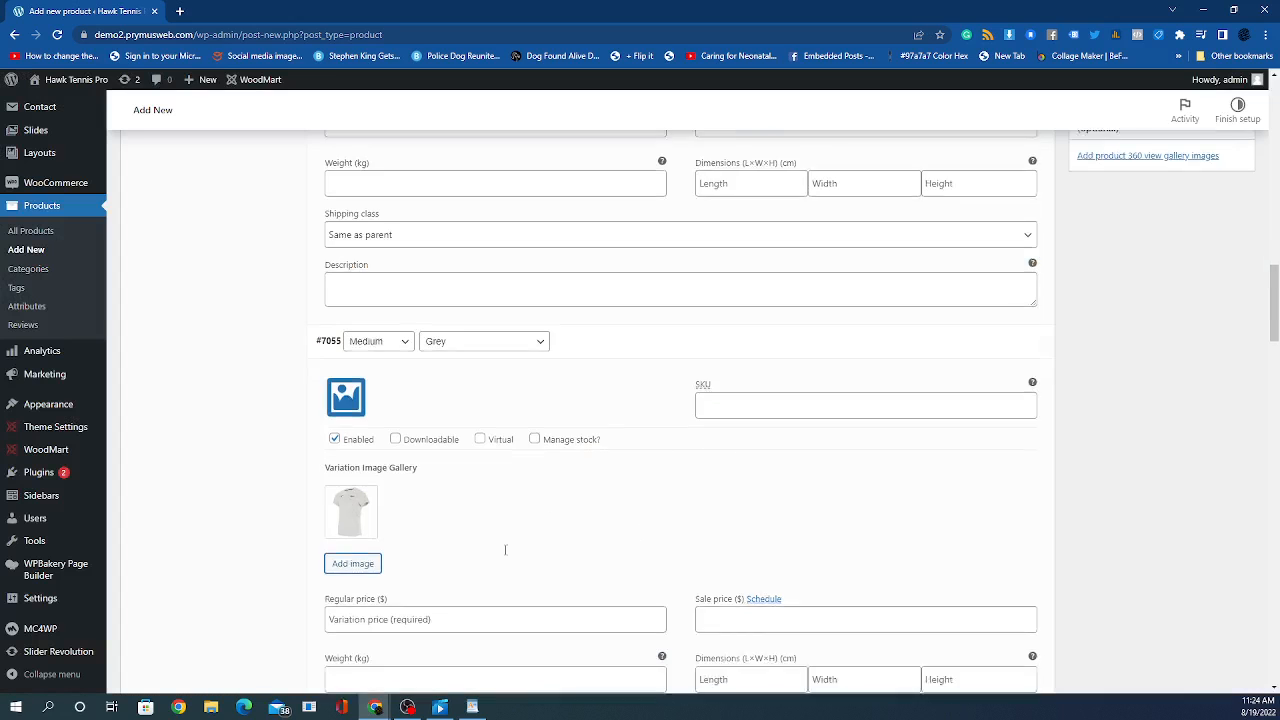
click(420, 522)
text(45)
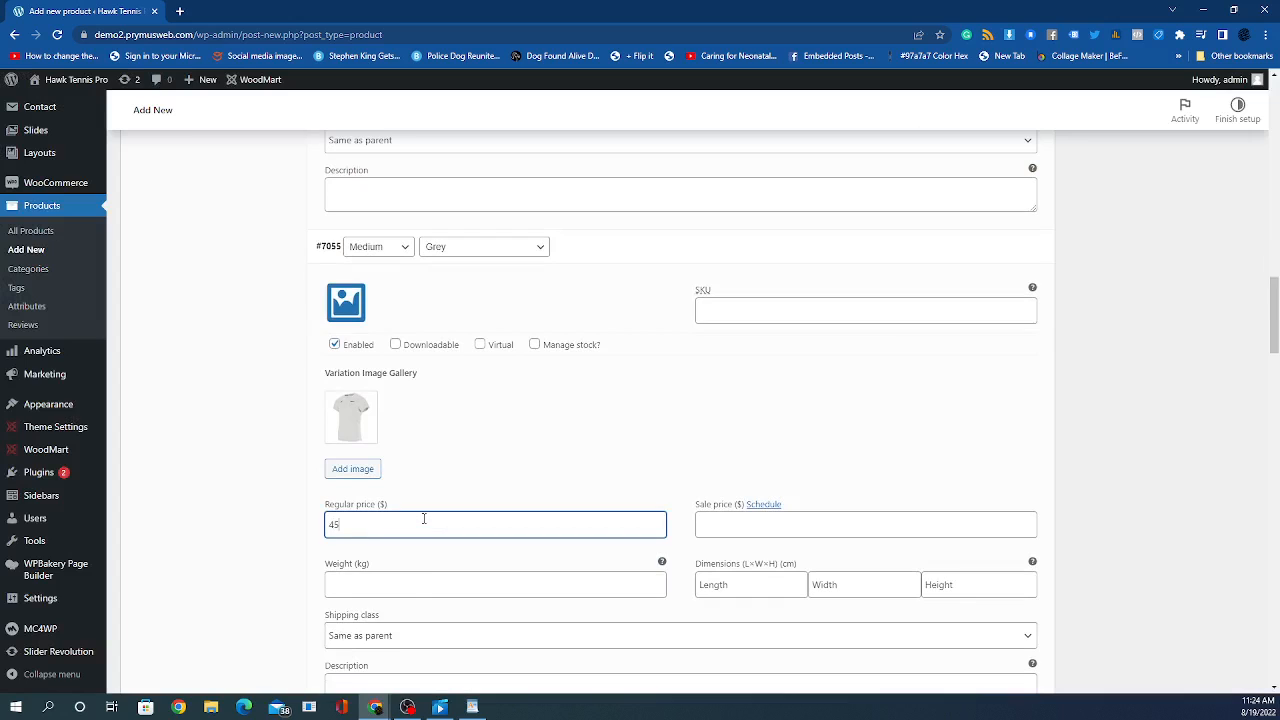
Step: Check the shipping class options of the Medium / Grey variation, keep Same as parent, and review its filled-in fields
scroll(424, 519, down, 3)
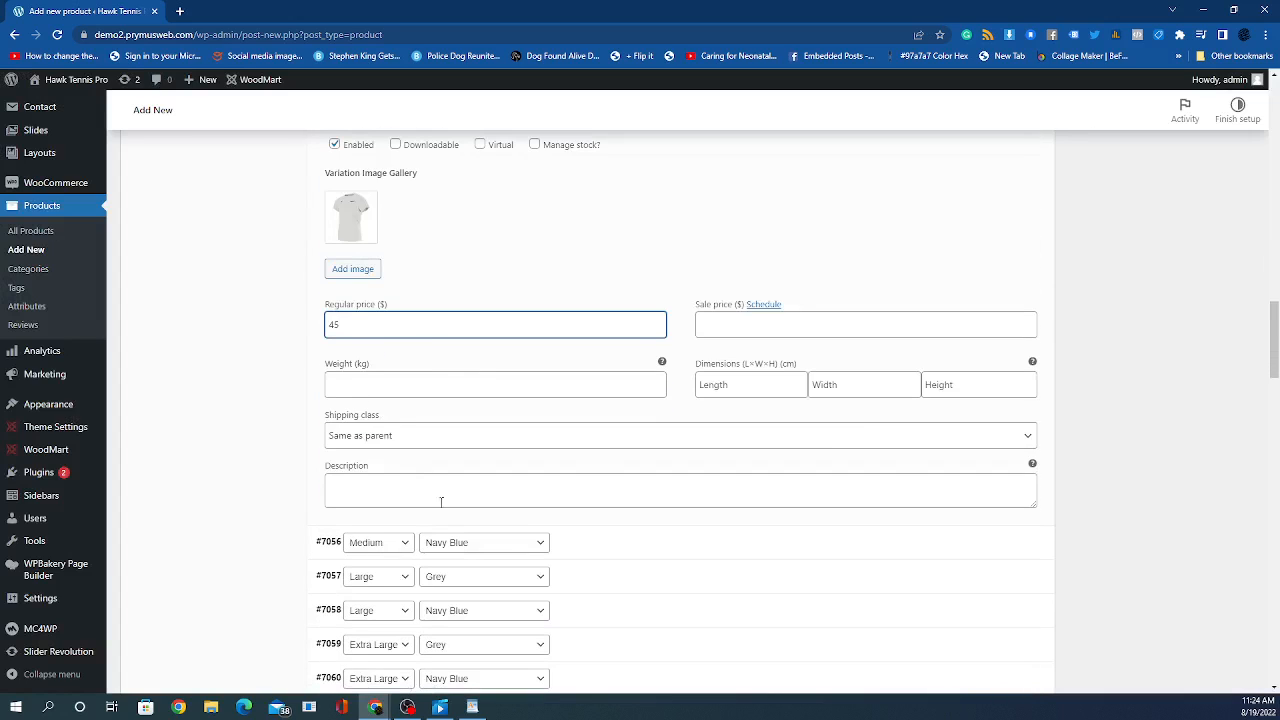
scroll(457, 460, down, 1)
click(457, 370)
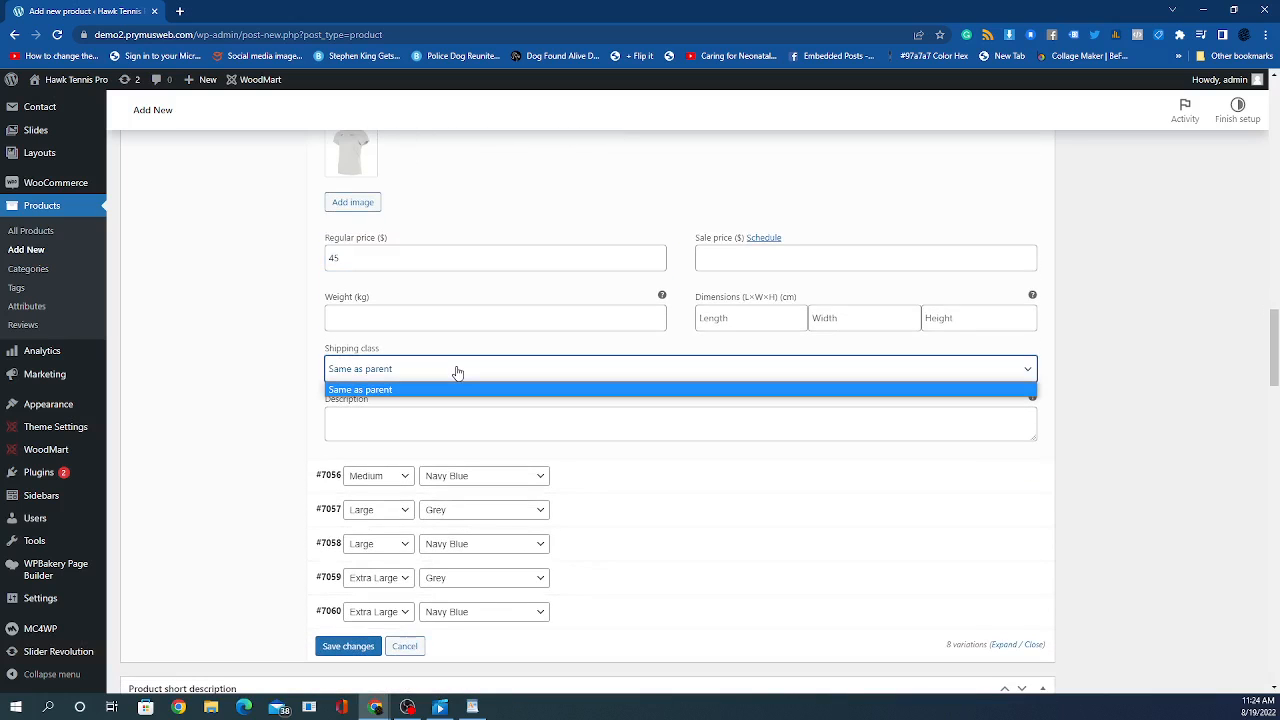
click(457, 372)
scroll(437, 406, up, 4)
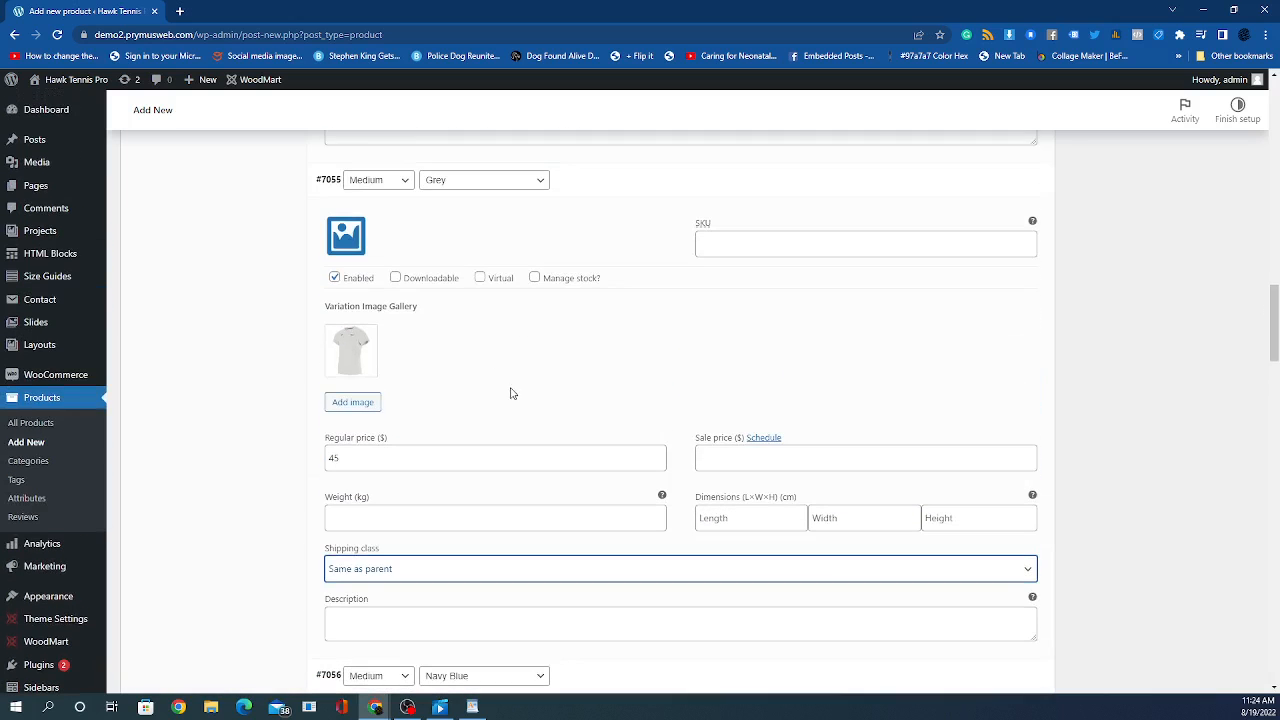
scroll(510, 402, down, 2)
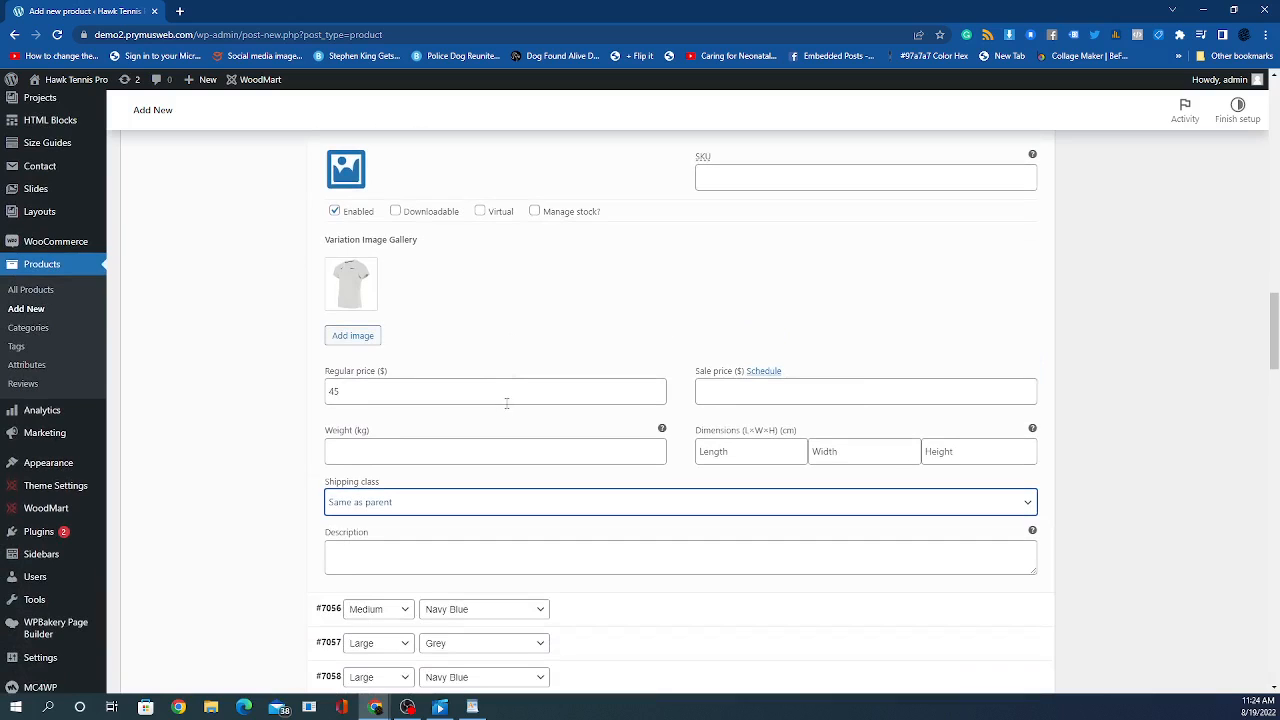
scroll(505, 411, down, 2)
scroll(514, 357, up, 2)
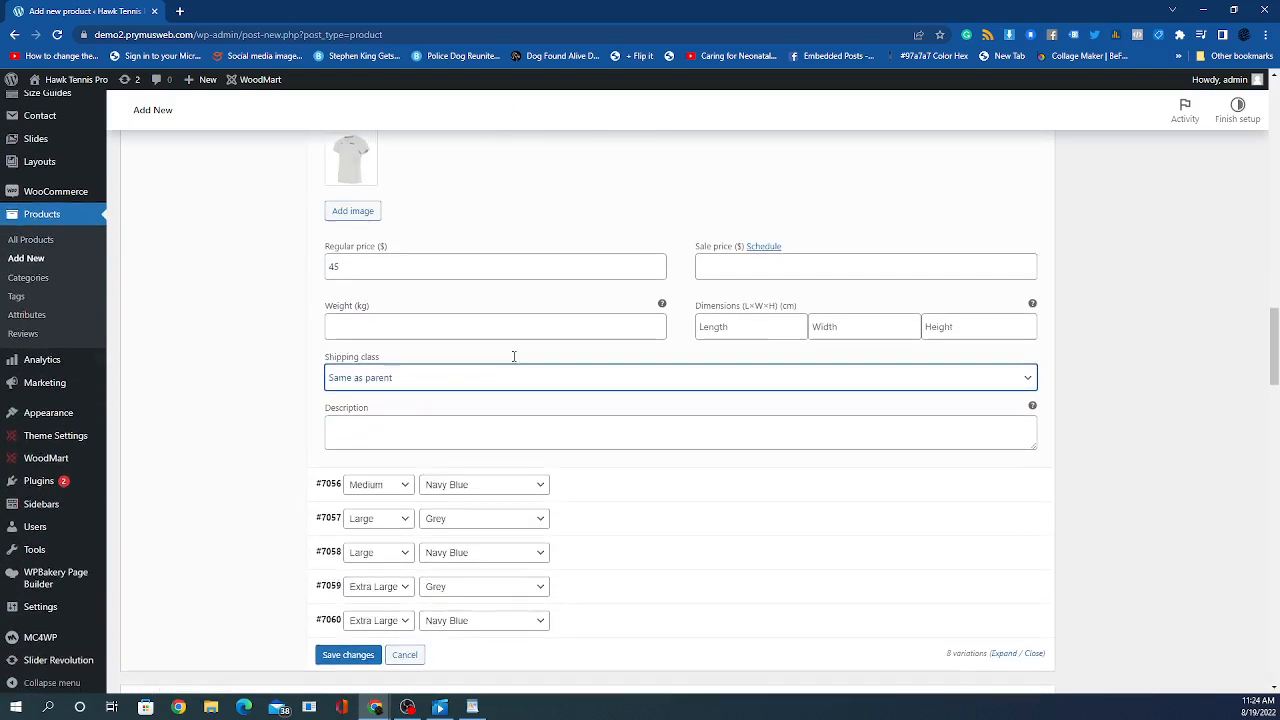
Step: Add the first navy blue Nike shirt photo in the media library to the image gallery of the Medium / Navy Blue variation
scroll(503, 349, down, 1)
scroll(540, 343, down, 1)
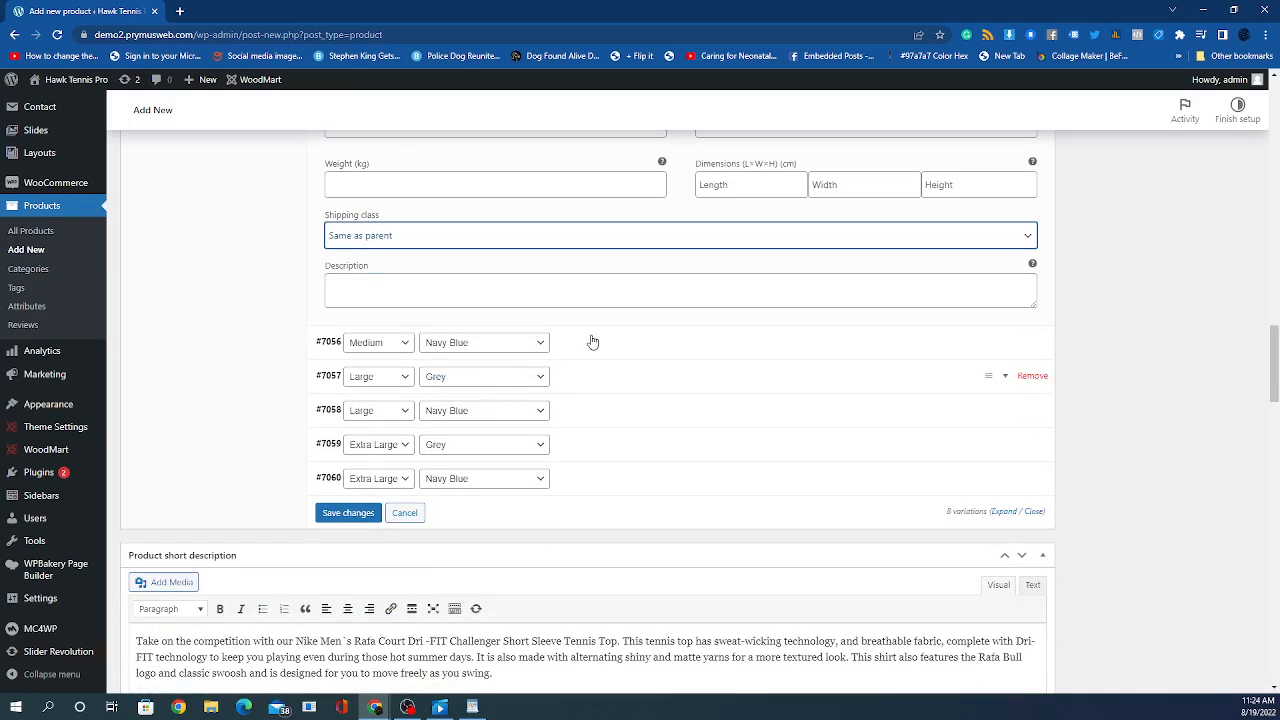
click(1007, 349)
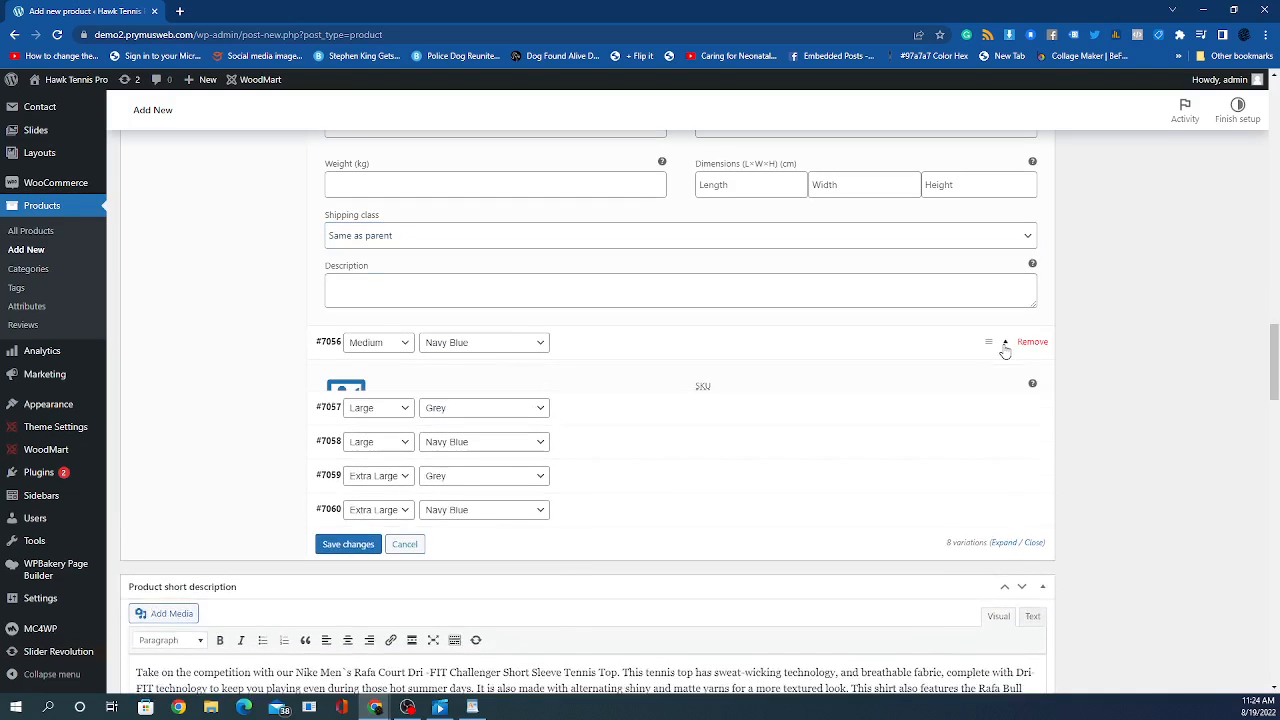
click(331, 506)
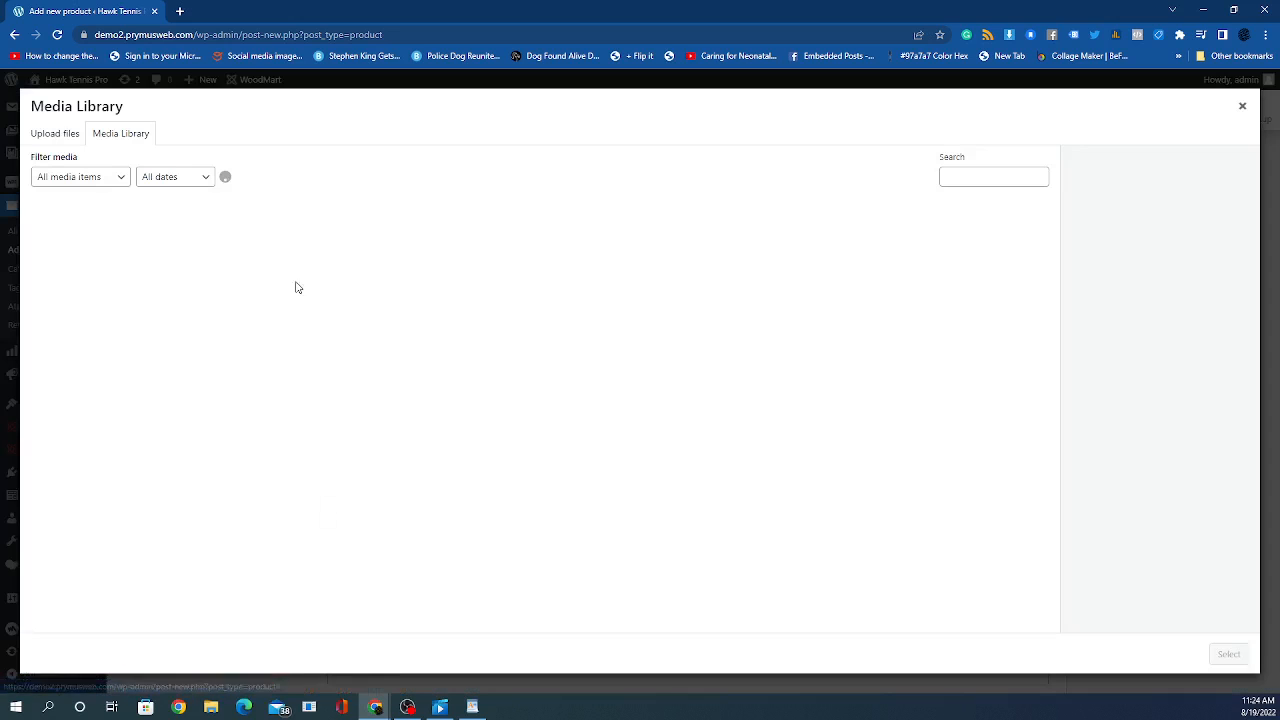
click(80, 255)
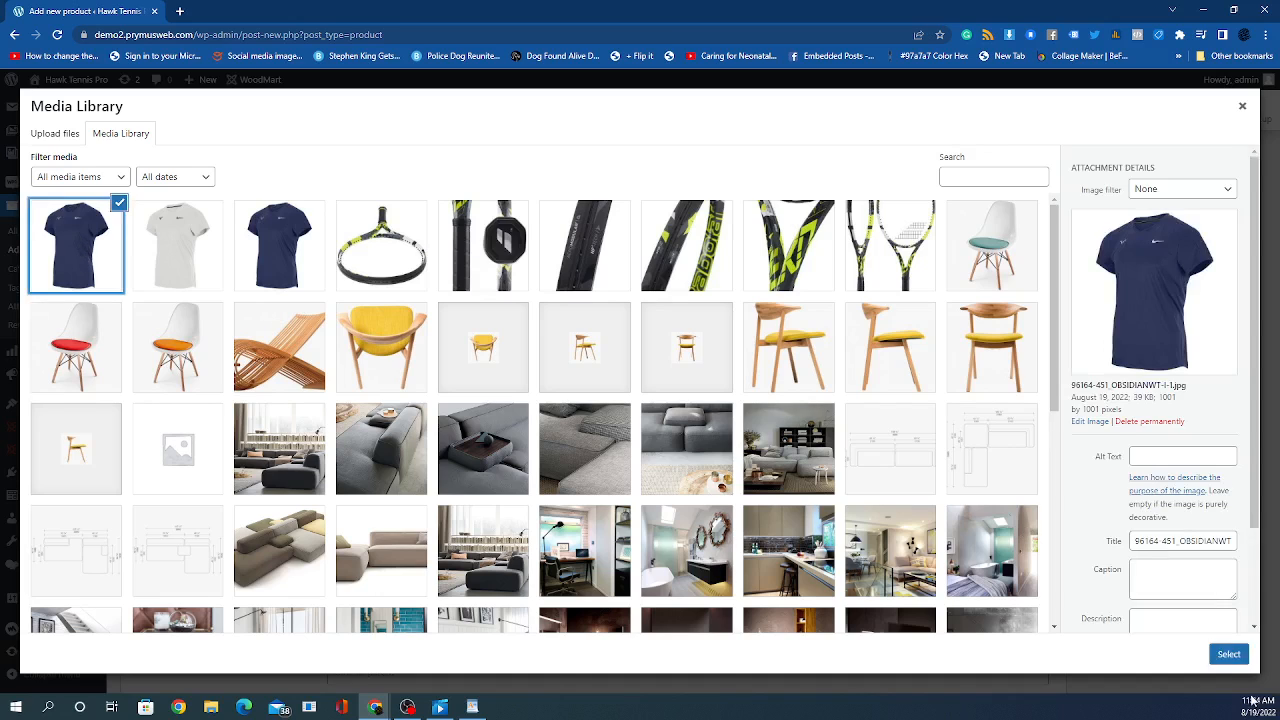
click(1229, 654)
Step: Set the Medium / Navy Blue variation's regular price to $45
scroll(551, 525, down, 2)
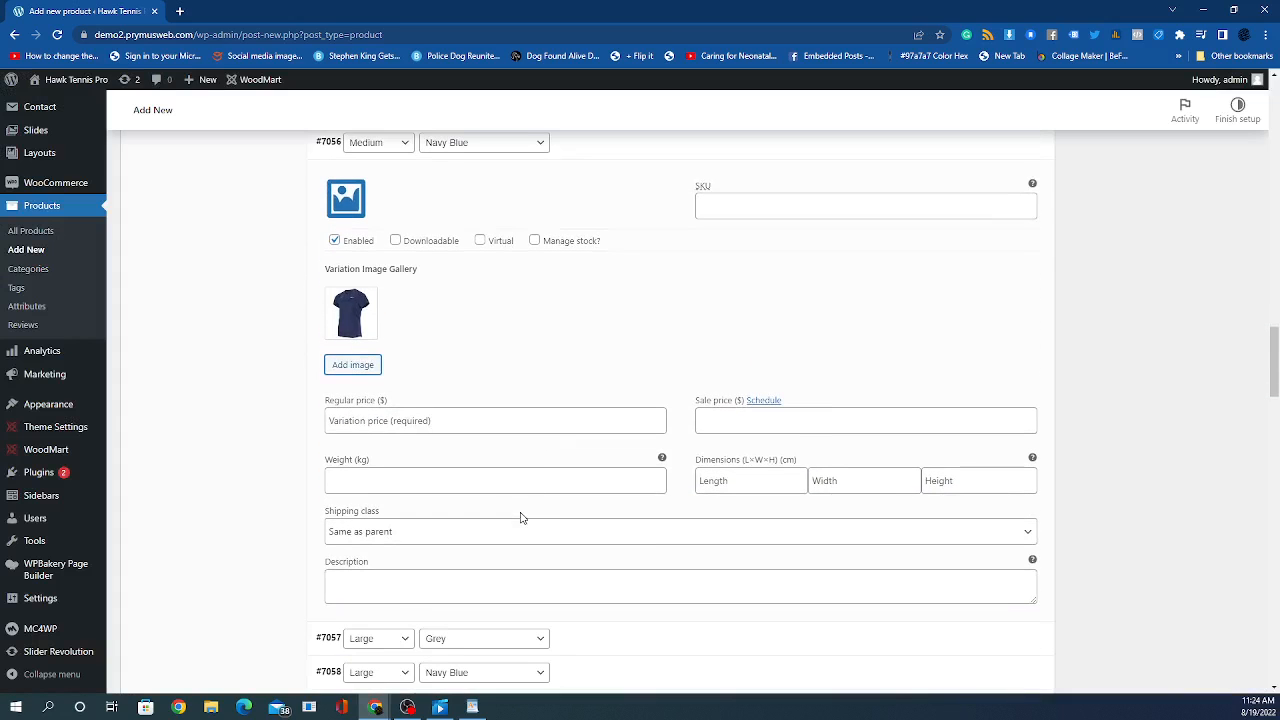
click(481, 421)
text(45)
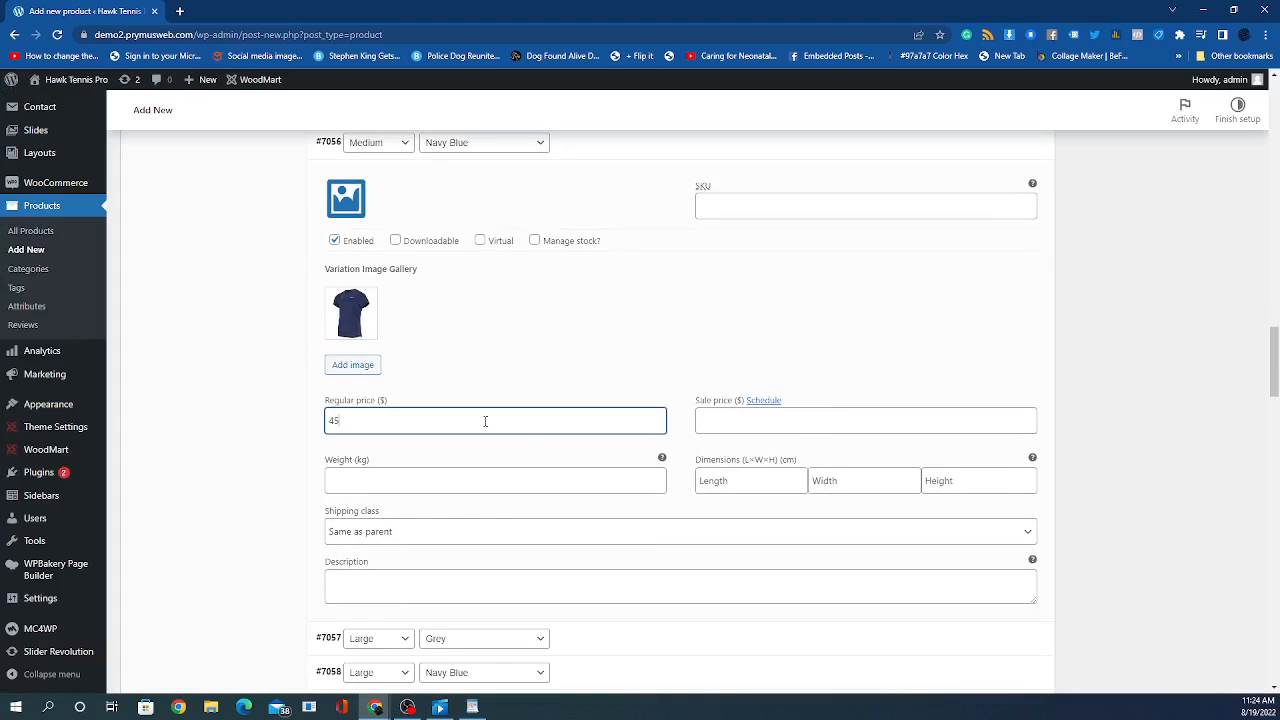
Step: Add the grey Nike shirt photo from the media library to the image gallery of the Large / Grey variation
scroll(521, 452, down, 2)
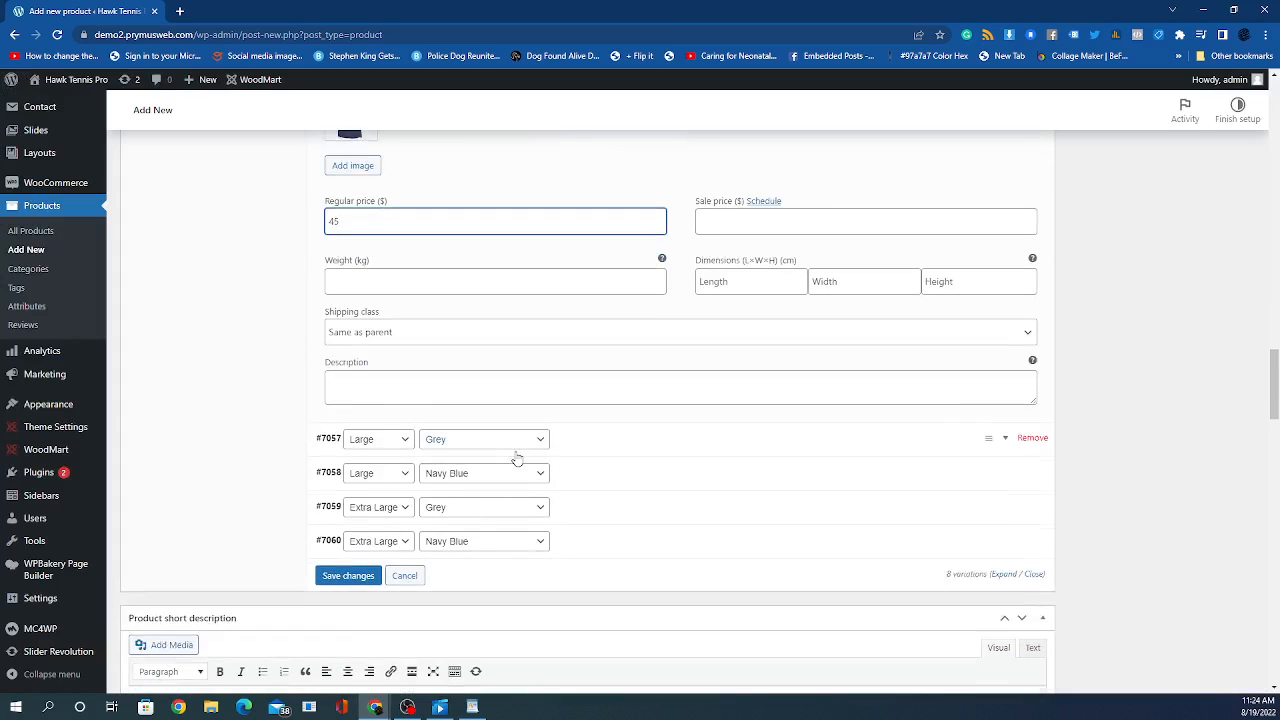
click(1005, 445)
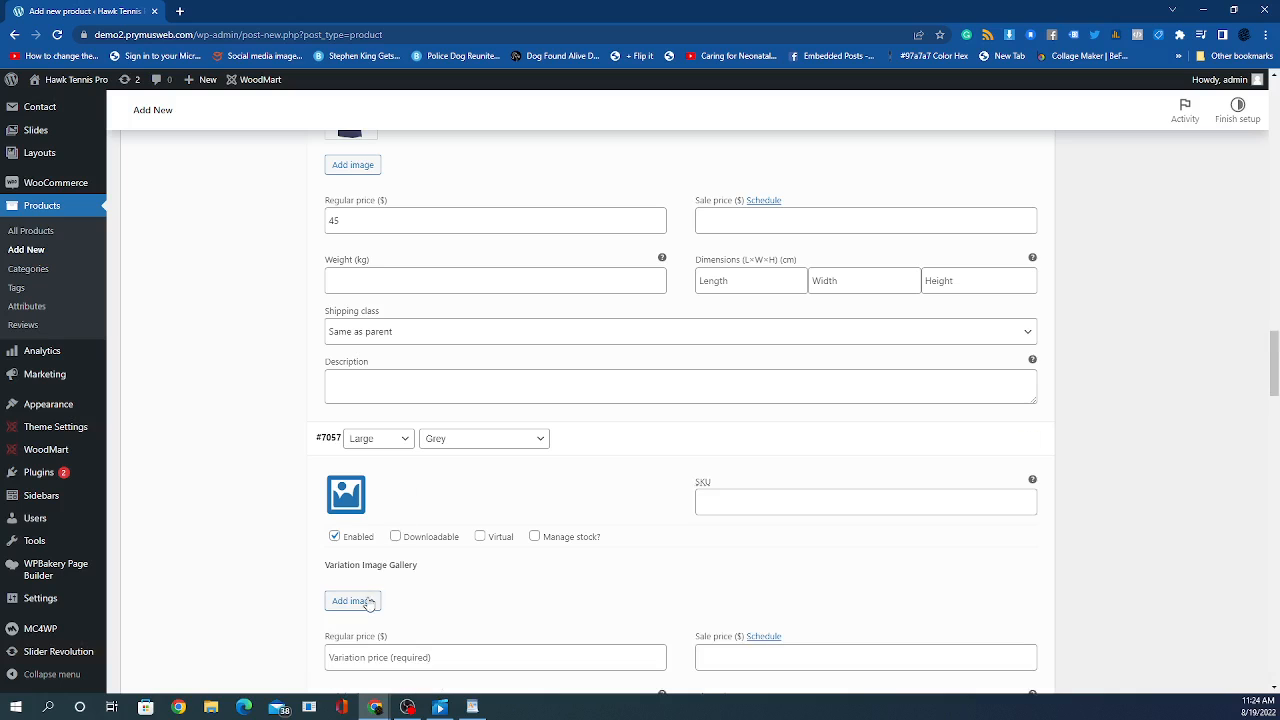
click(353, 601)
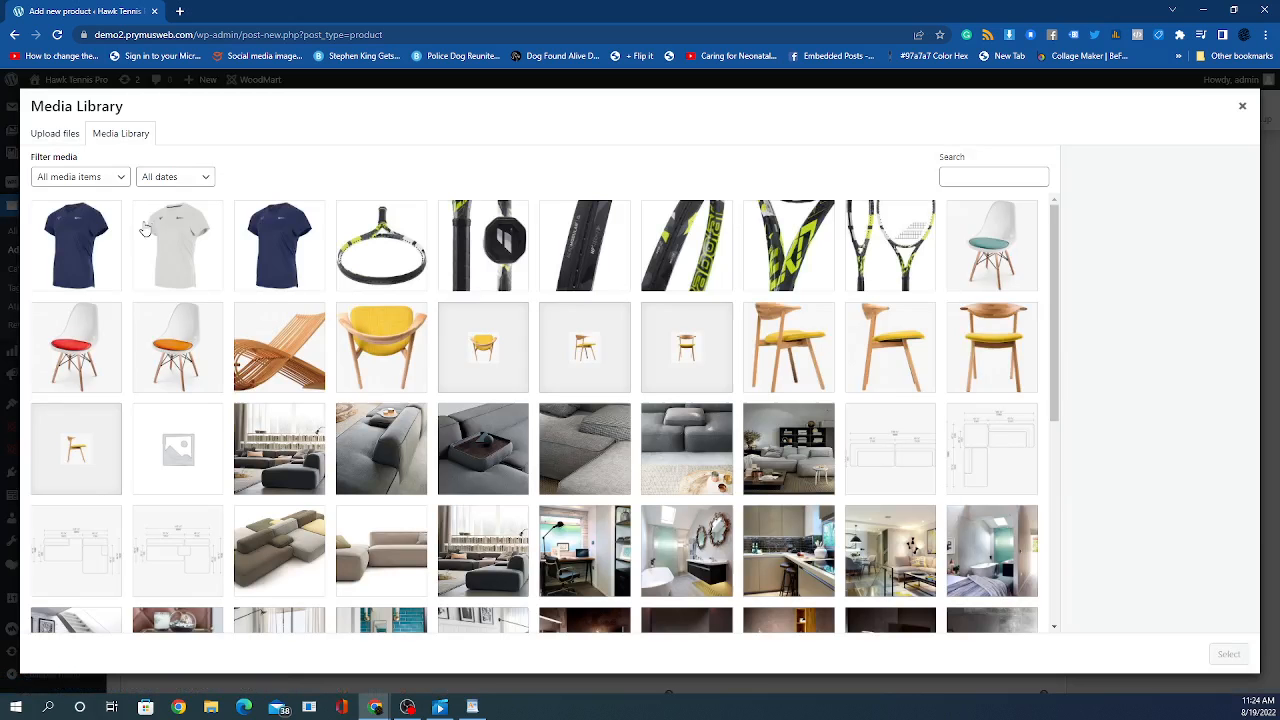
click(155, 253)
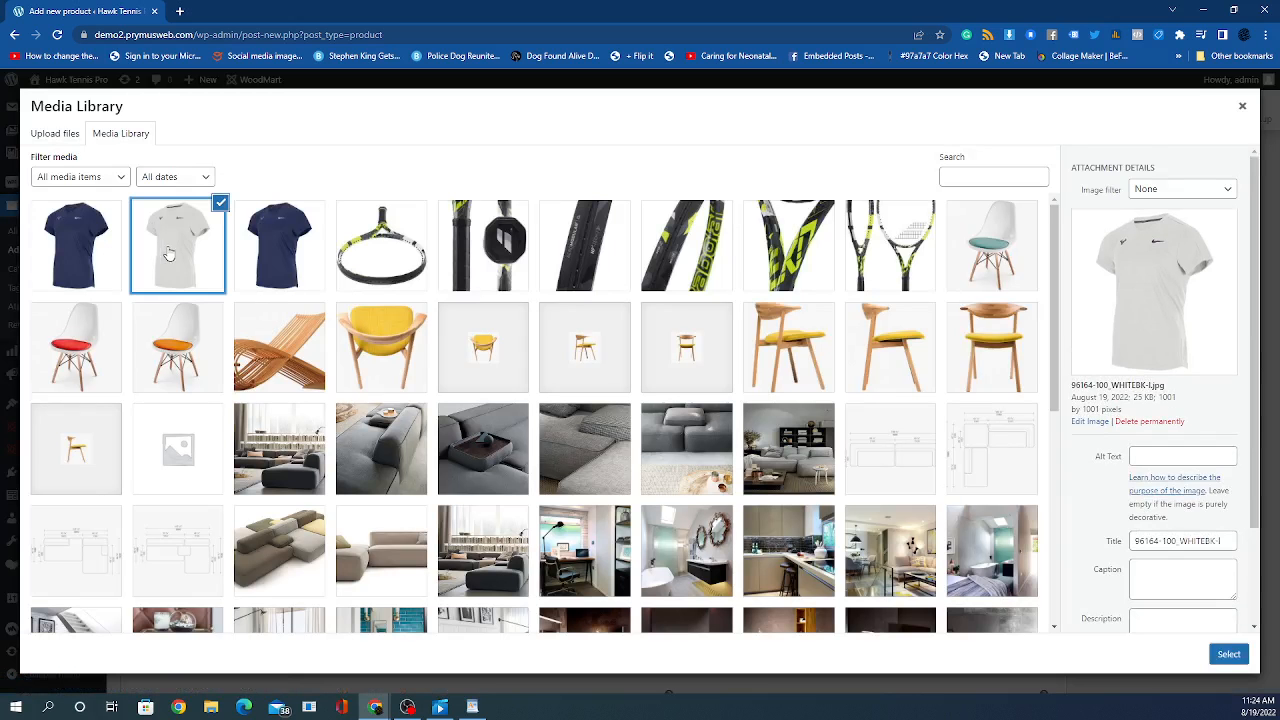
click(1228, 654)
Step: Set the Large / Grey variation's regular price to $45
scroll(490, 555, down, 3)
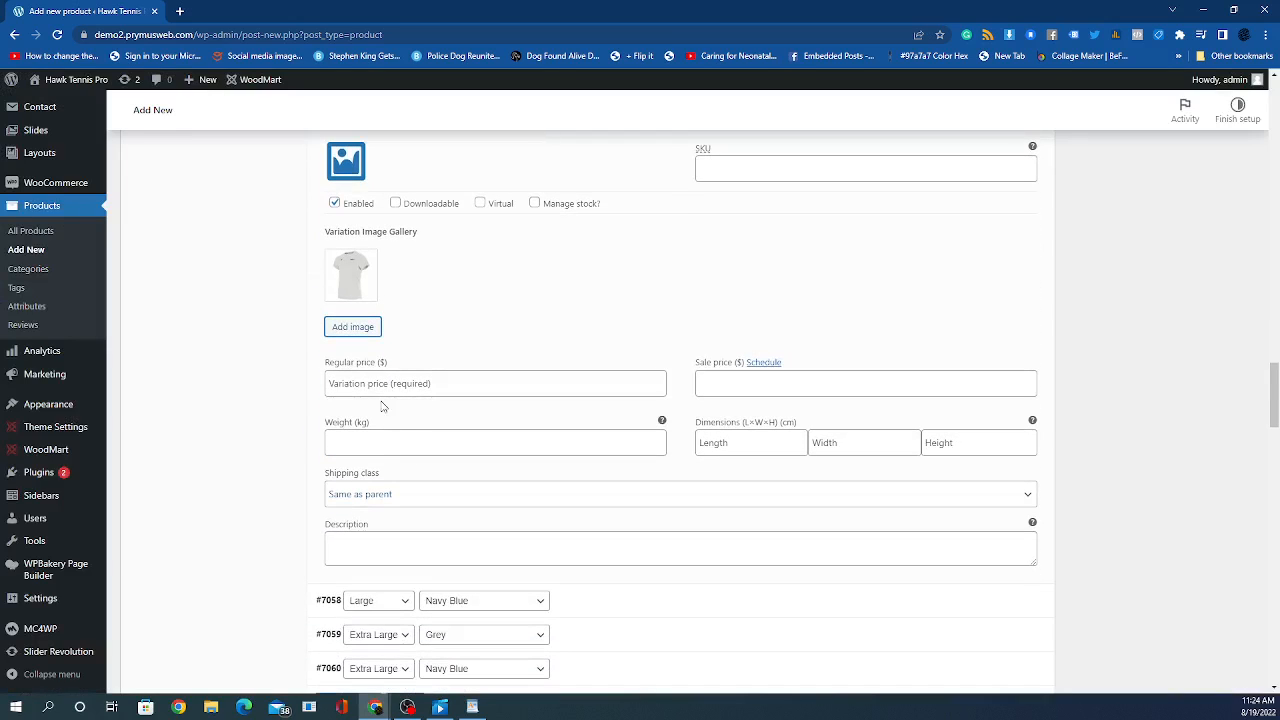
click(353, 381)
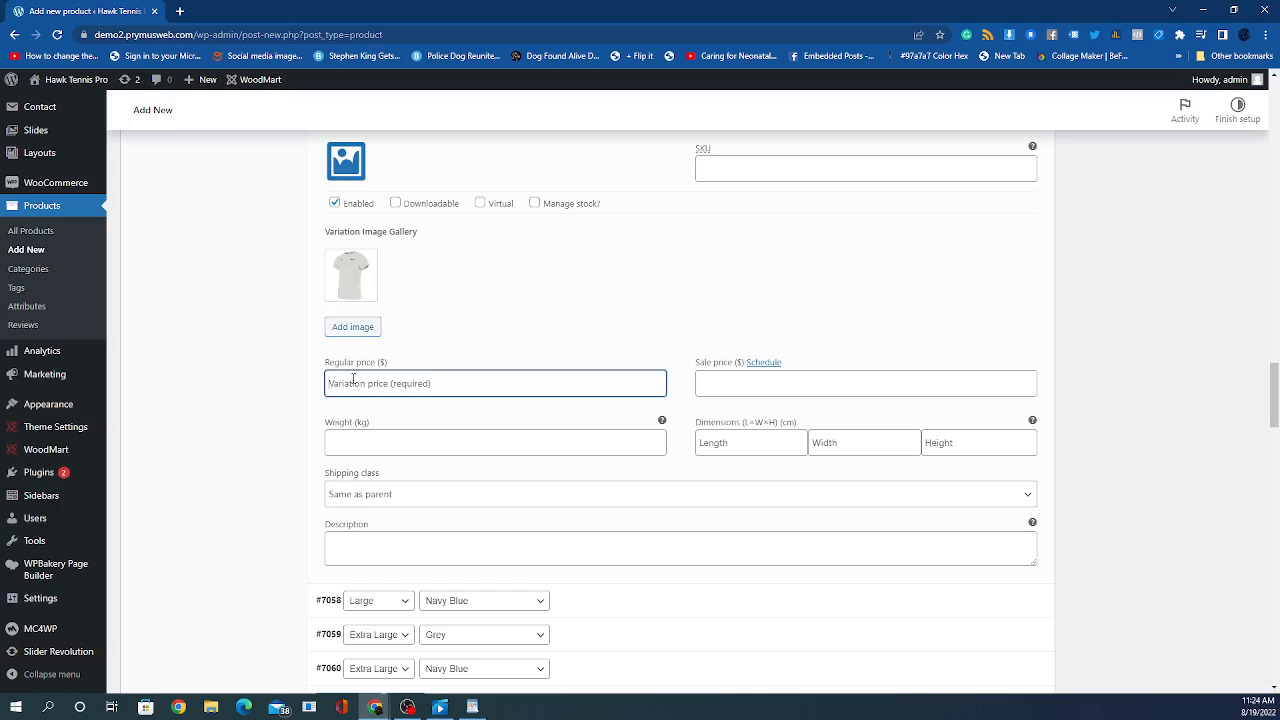
text(45)
Step: Add the first navy blue Nike shirt photo in the media library to the image gallery of the Large / Navy Blue variation
scroll(706, 386, down, 2)
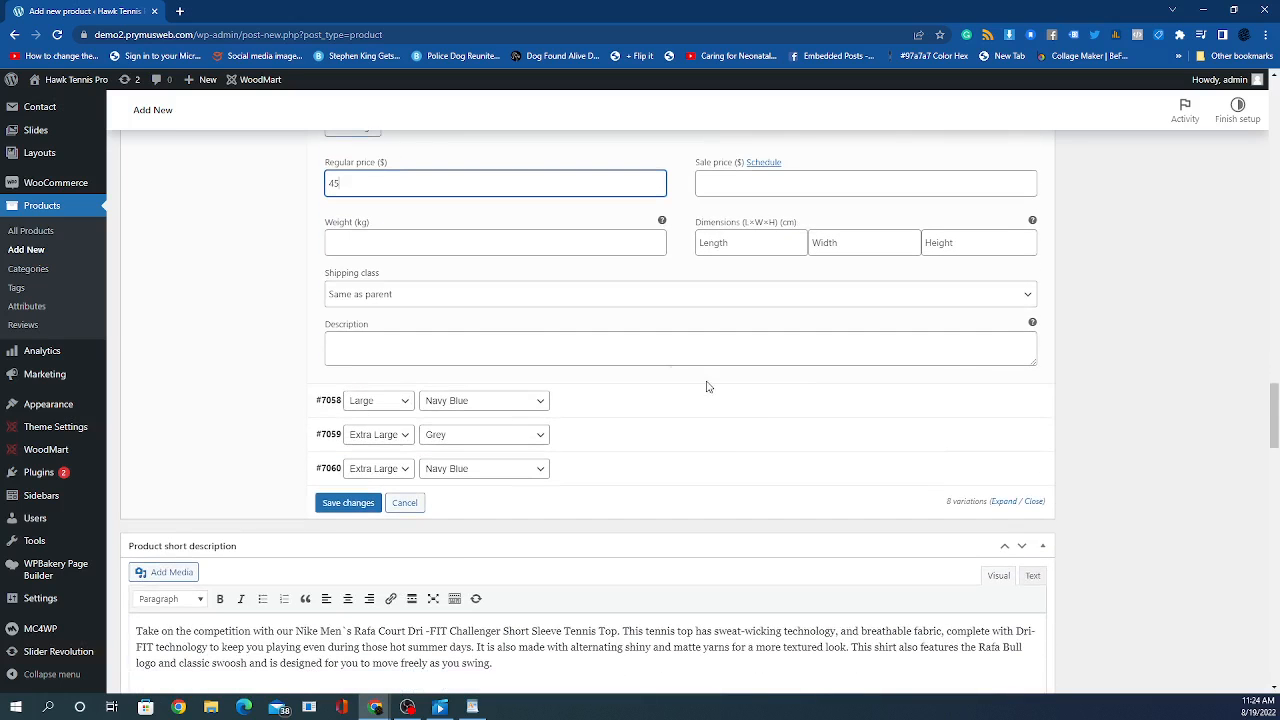
click(1000, 405)
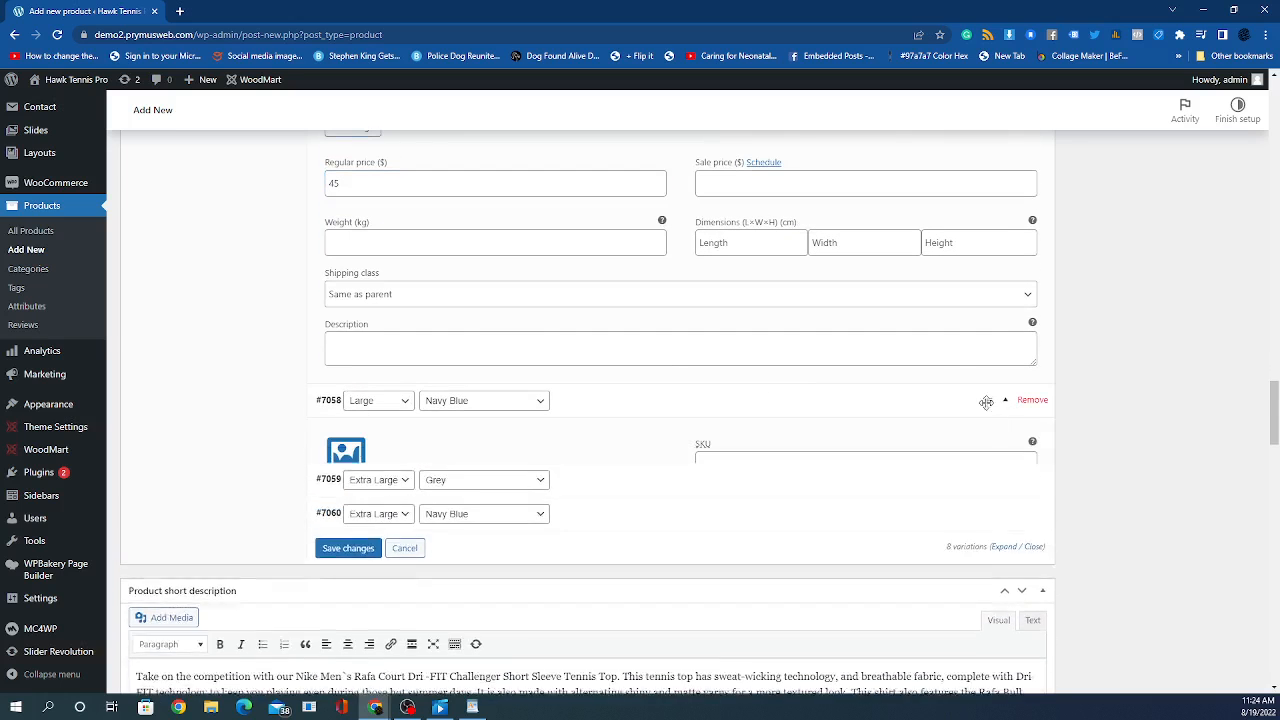
click(345, 563)
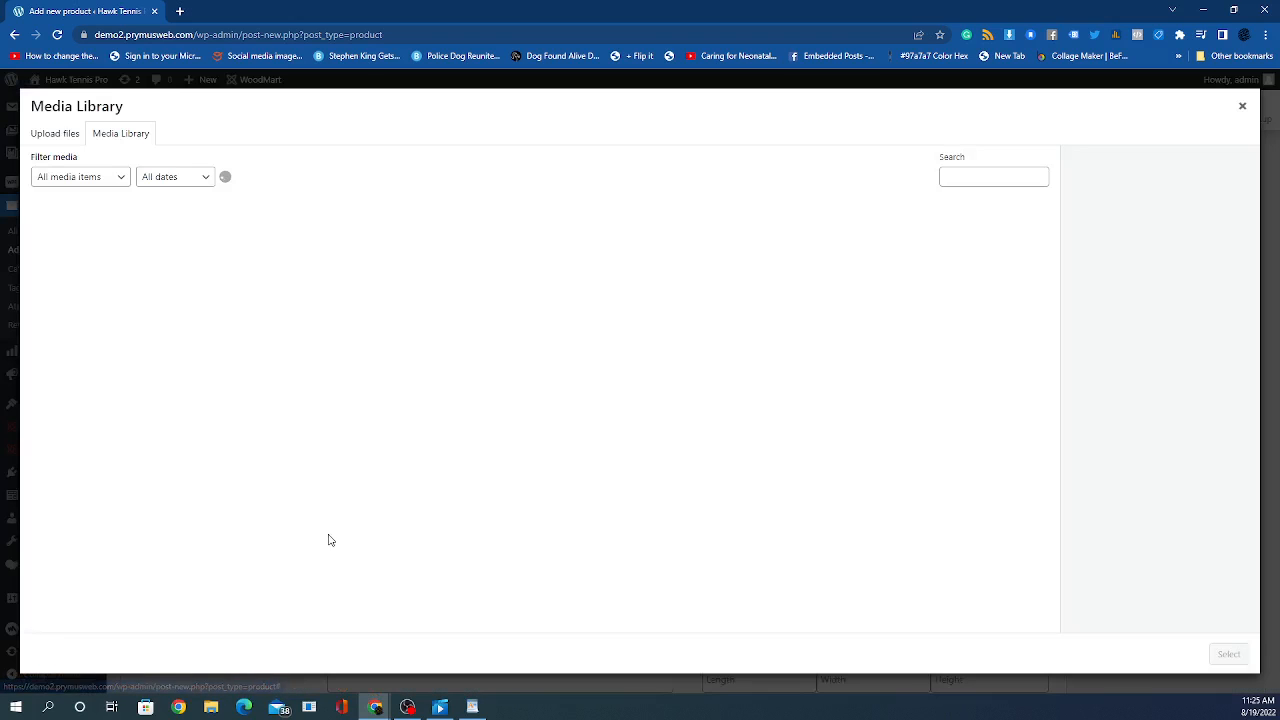
click(67, 240)
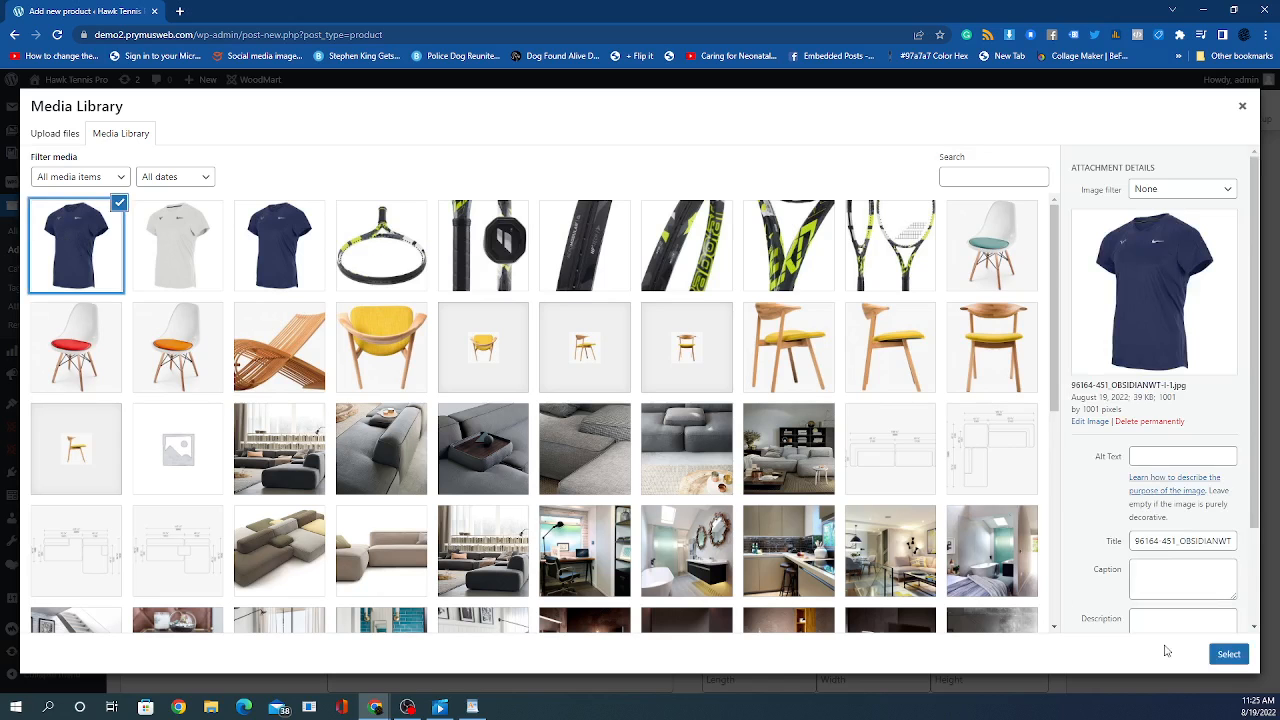
click(1230, 655)
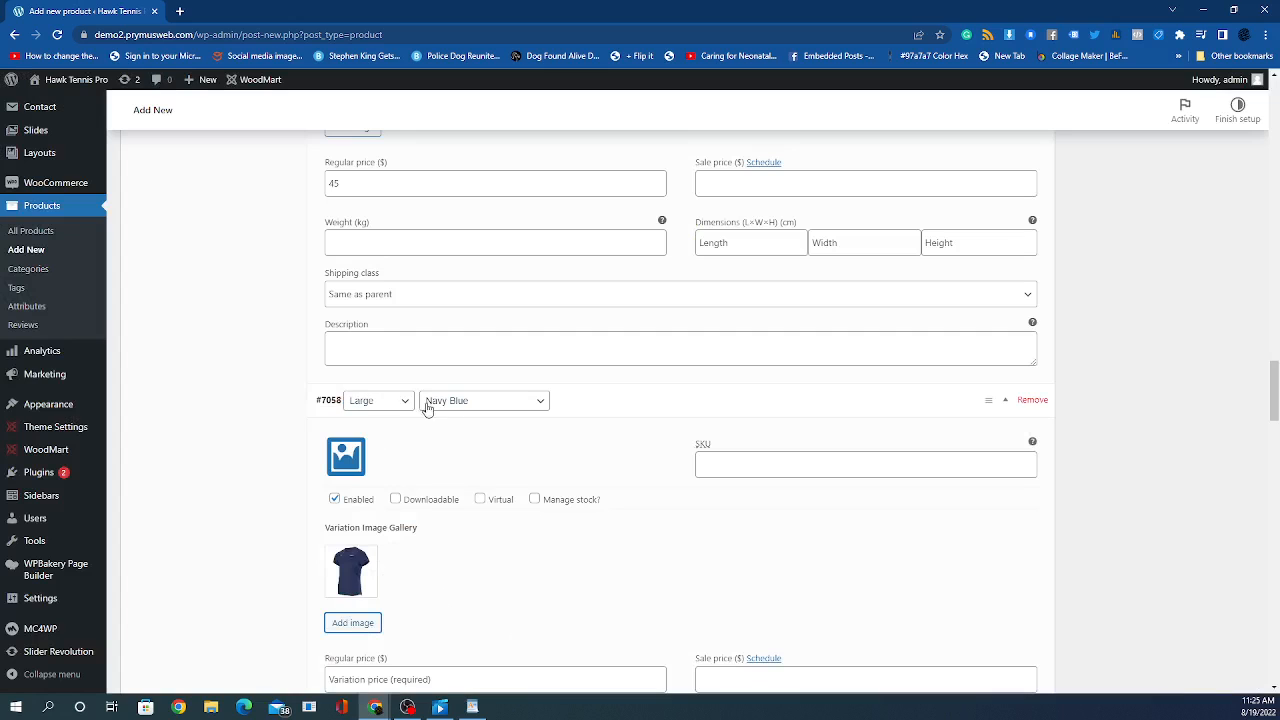
Step: Set the Large / Navy Blue variation's regular price to $45
scroll(405, 600, down, 2)
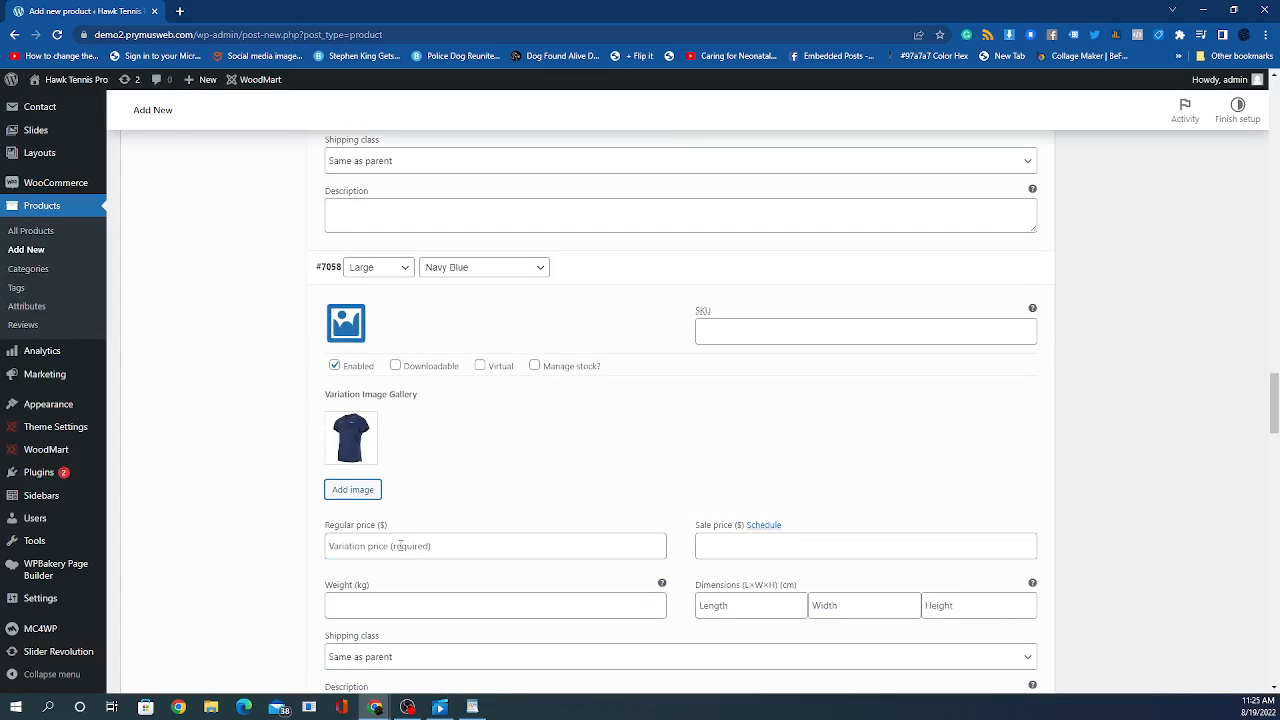
click(400, 546)
text(45)
Step: Add the grey Nike shirt photo from the media library to the image gallery of the Extra Large / Grey variation
scroll(400, 550, down, 2)
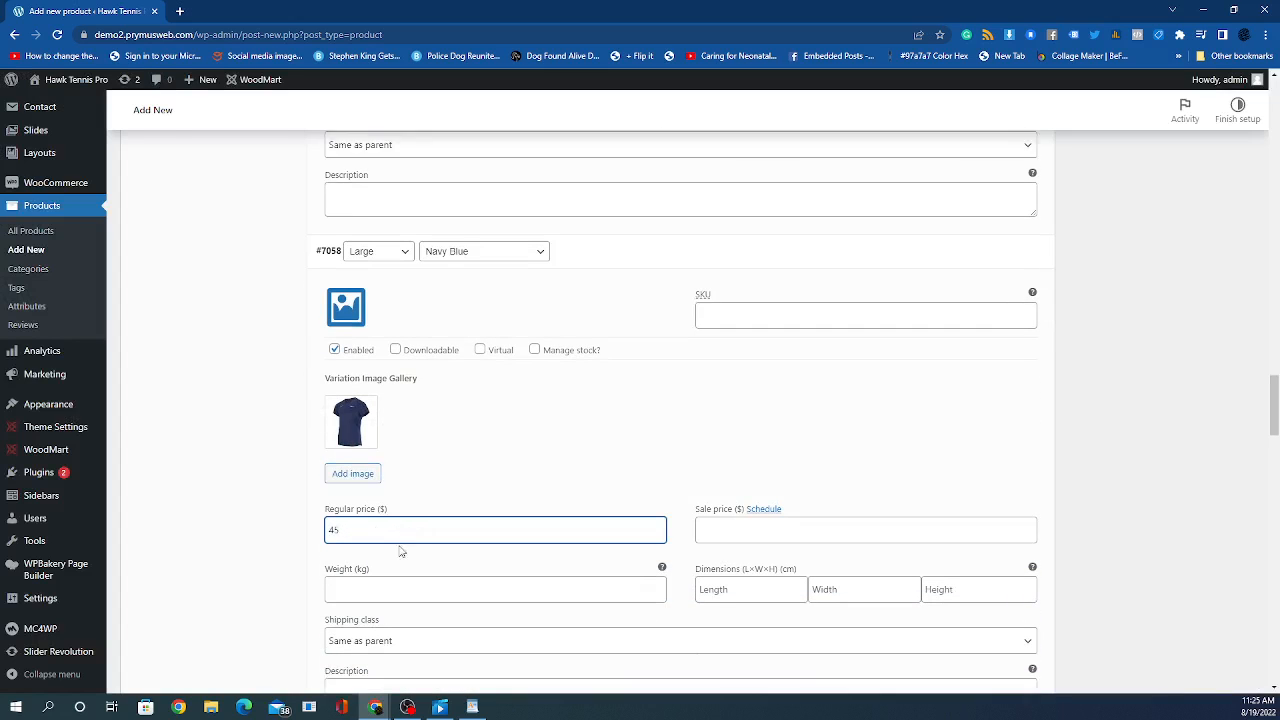
scroll(730, 190, up, 1)
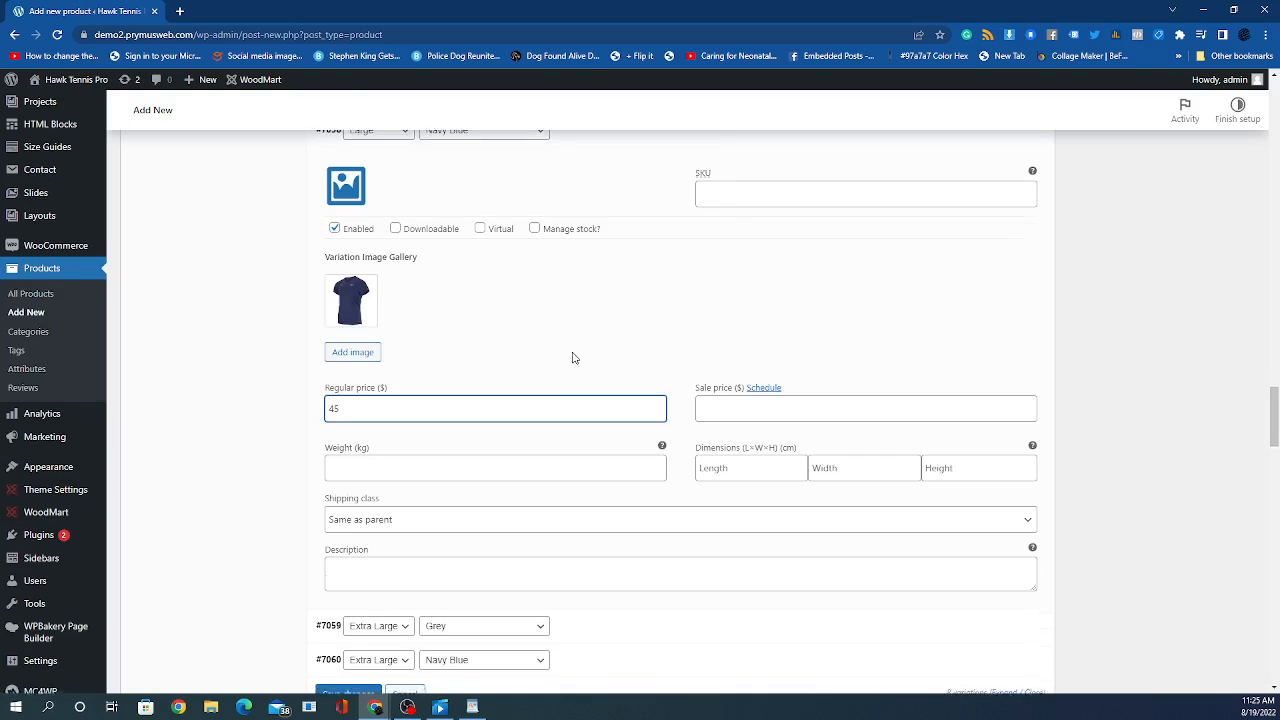
scroll(570, 360, down, 3)
click(666, 441)
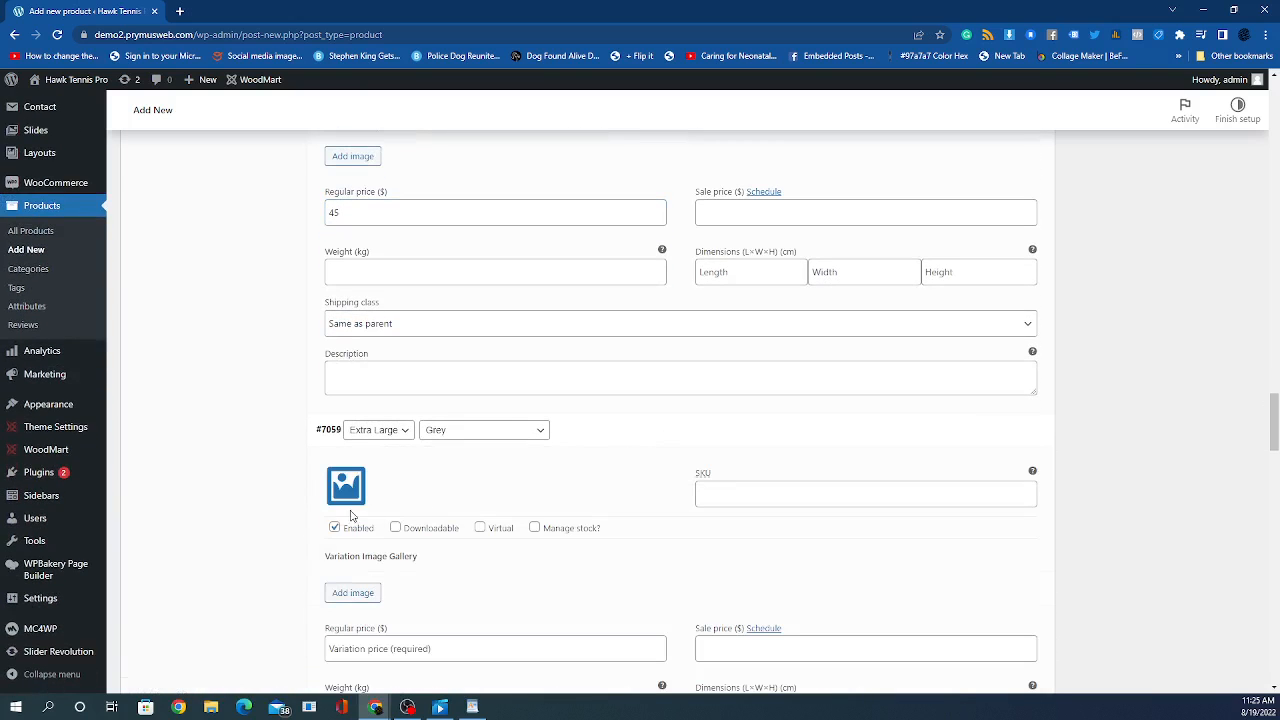
click(358, 592)
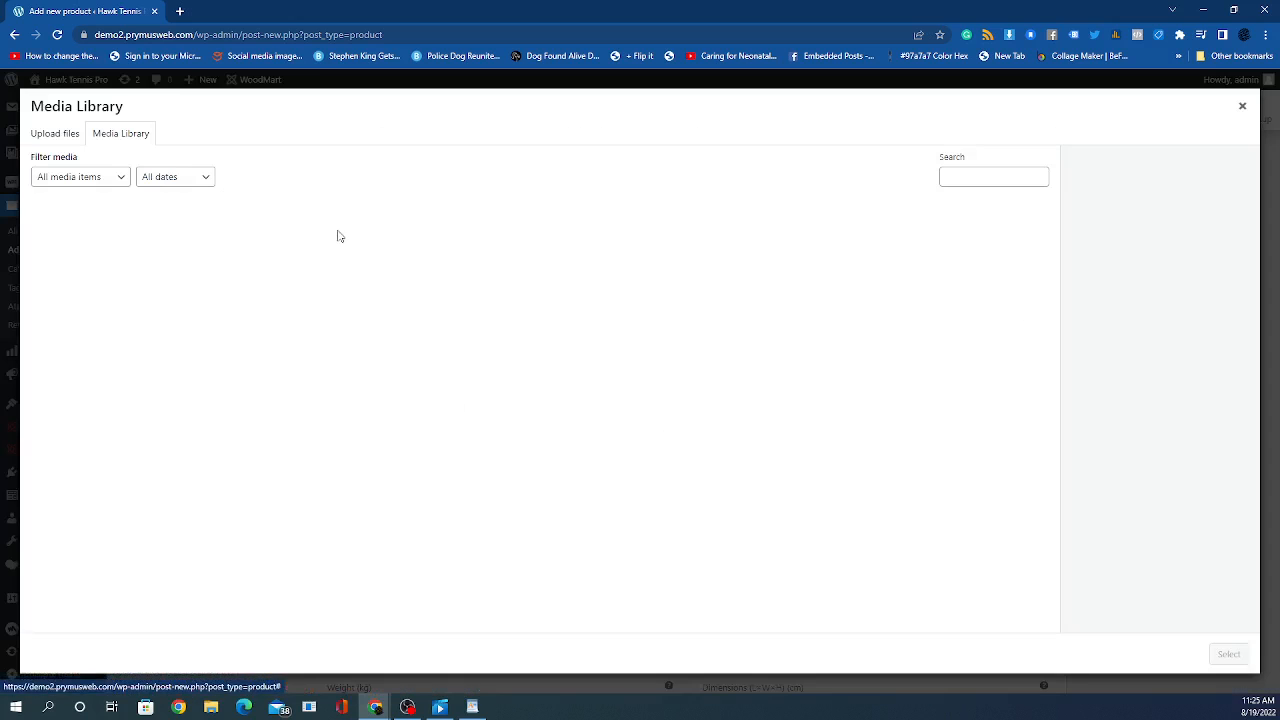
click(177, 232)
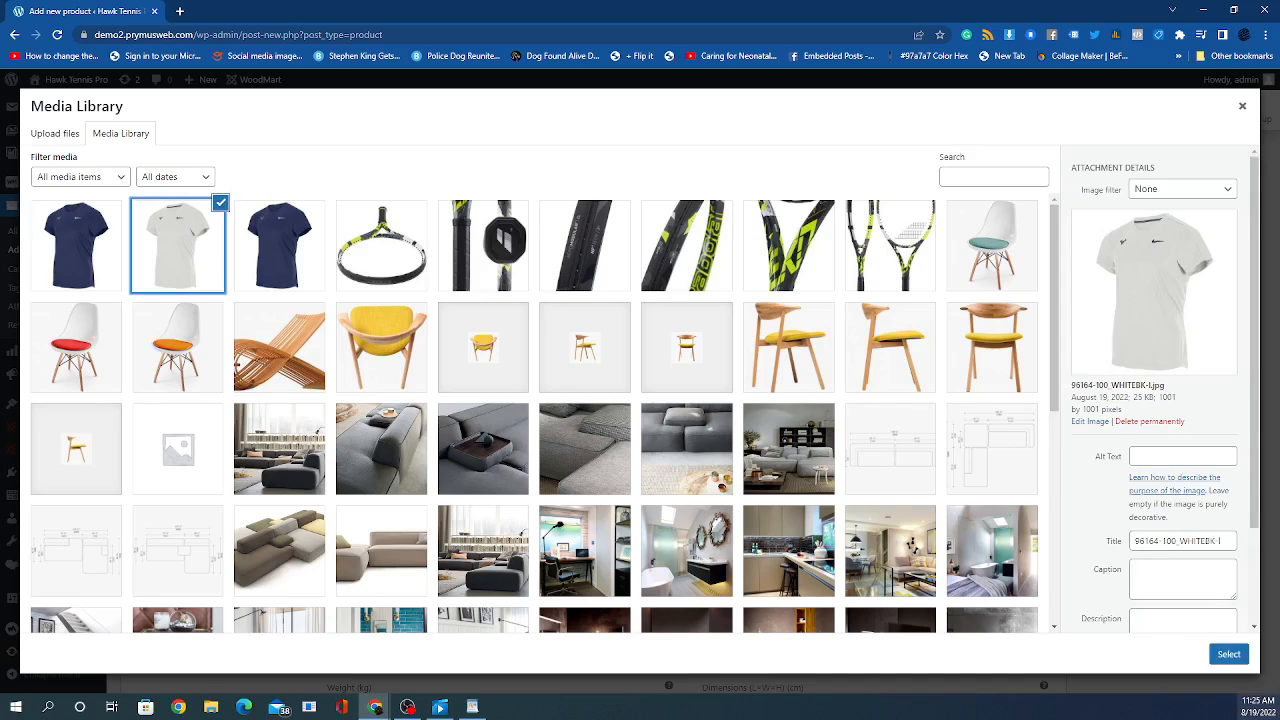
click(1228, 654)
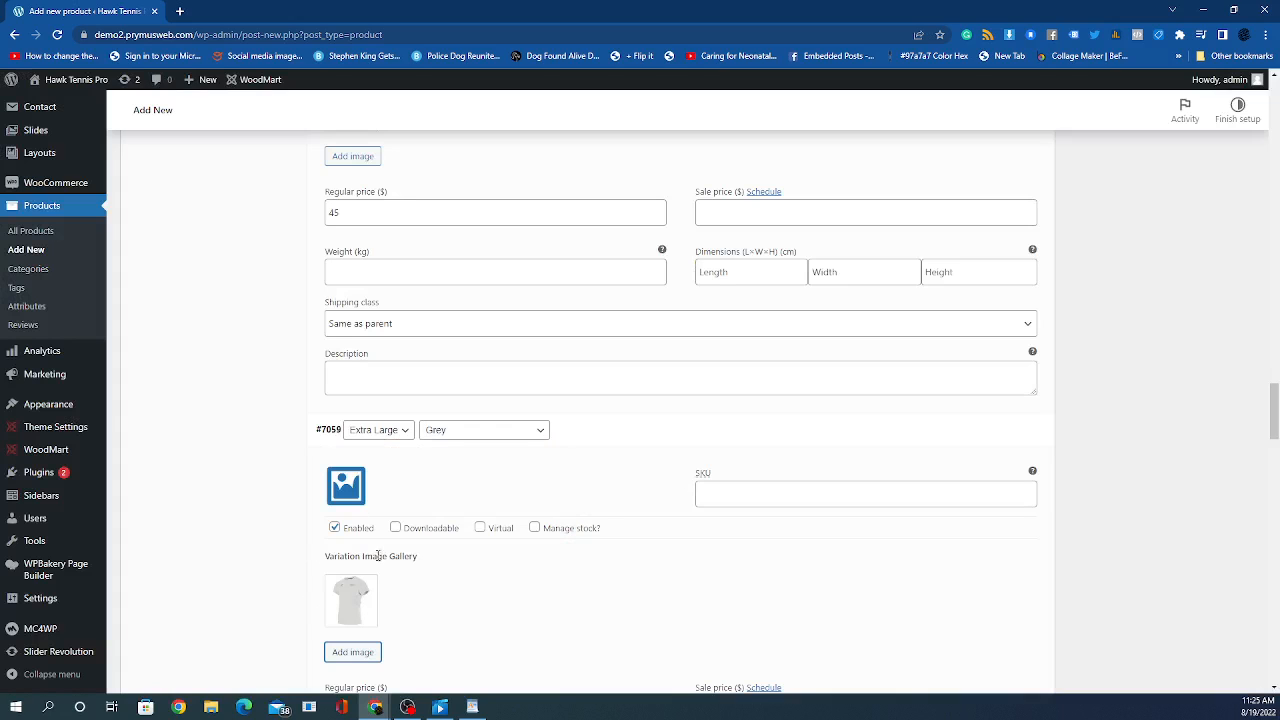
scroll(674, 669, down, 3)
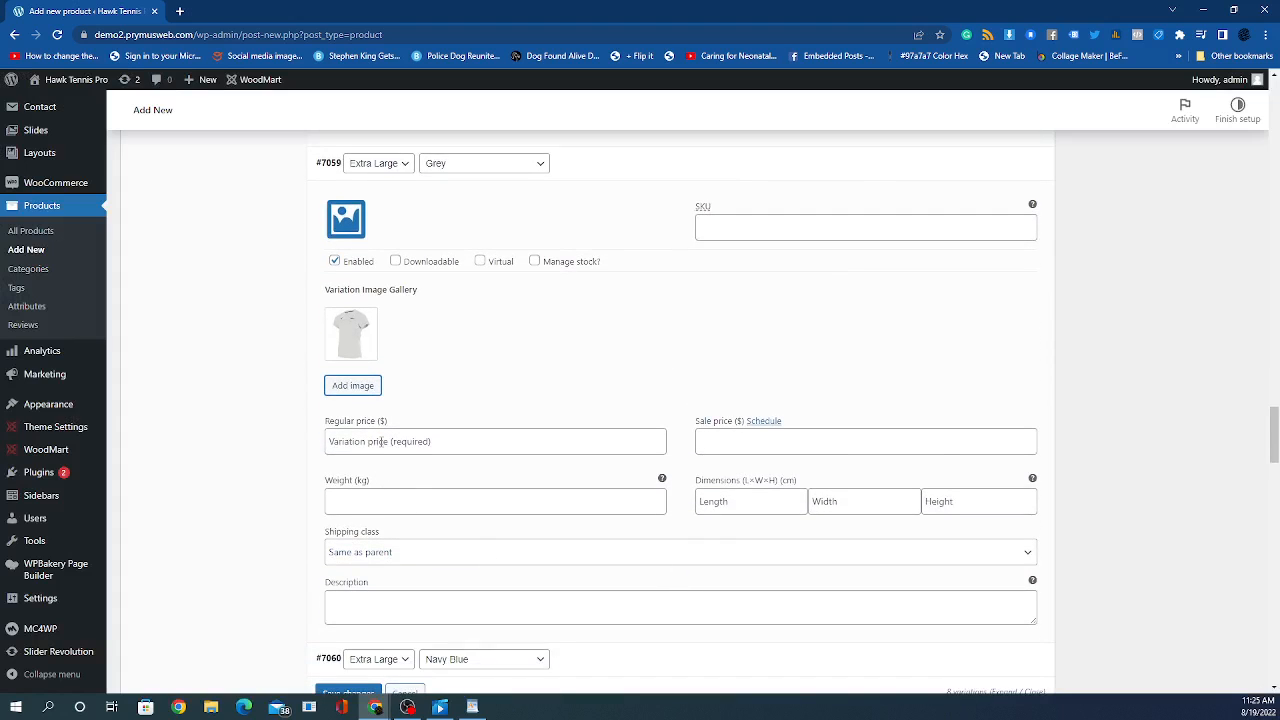
Step: Set the Extra Large / Grey variation's regular price to $45
click(386, 441)
text(45)
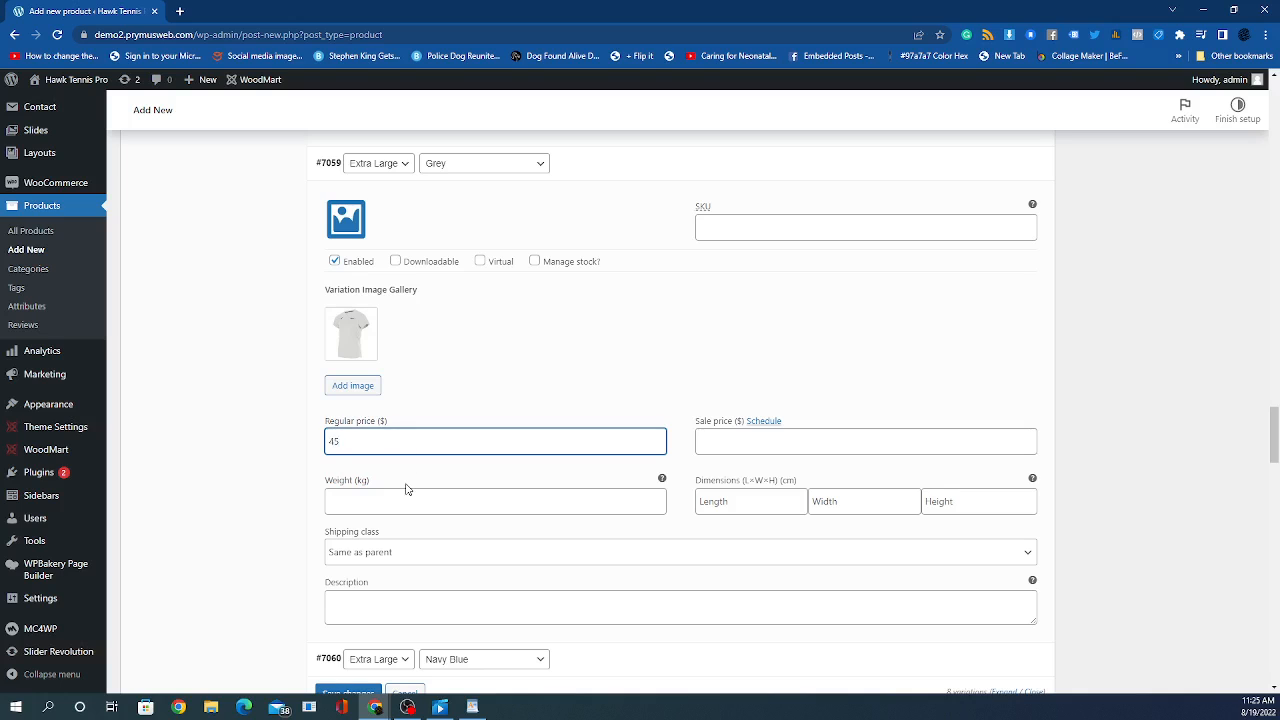
scroll(406, 488, down, 1)
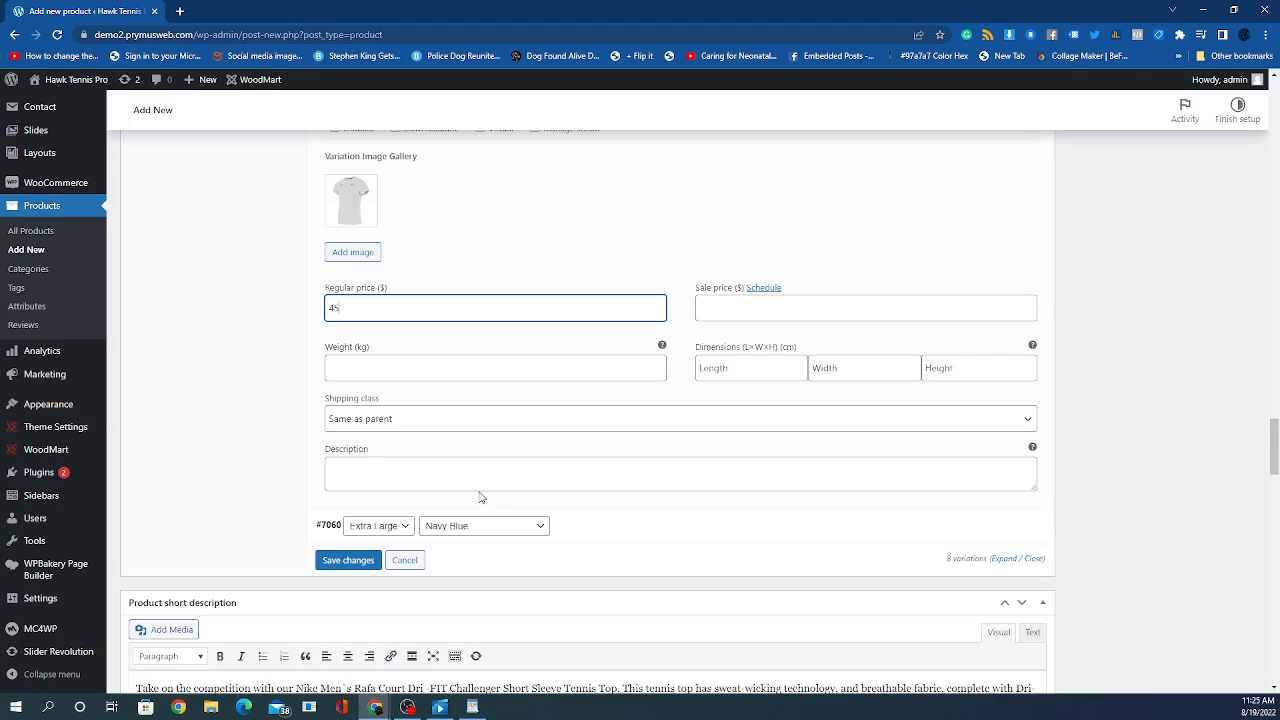
scroll(430, 310, up, 1)
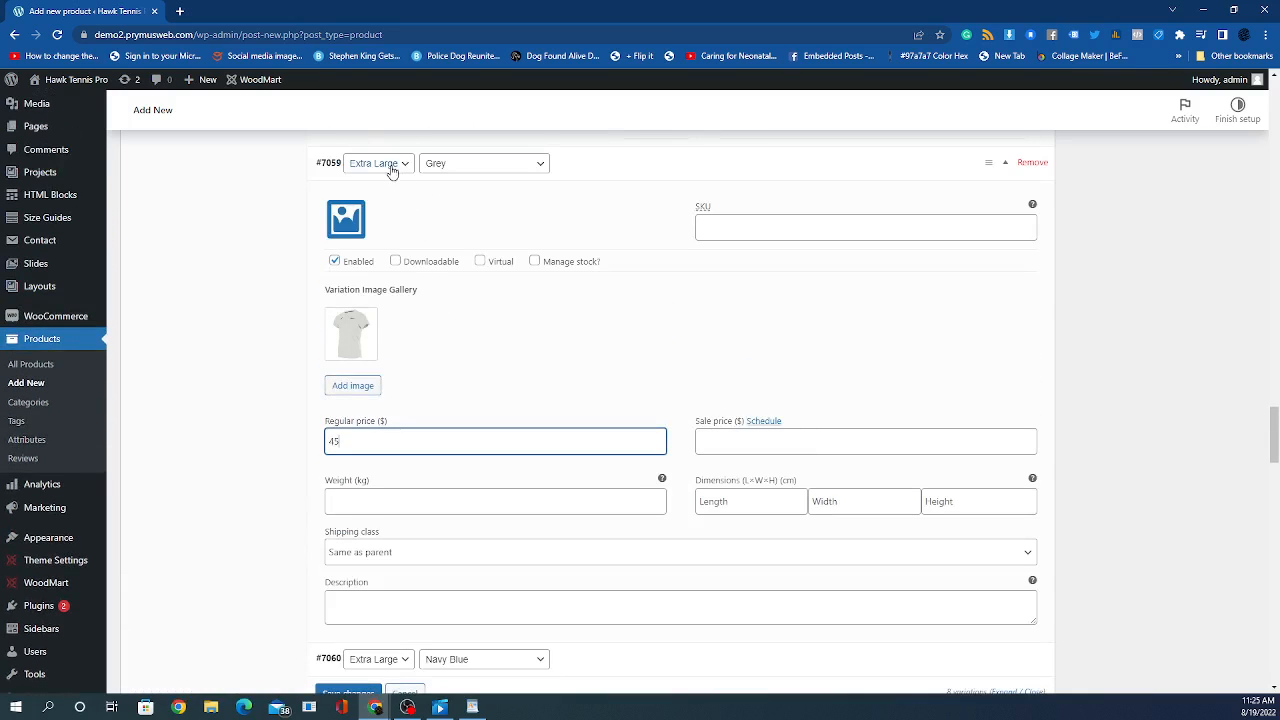
scroll(683, 520, down, 1)
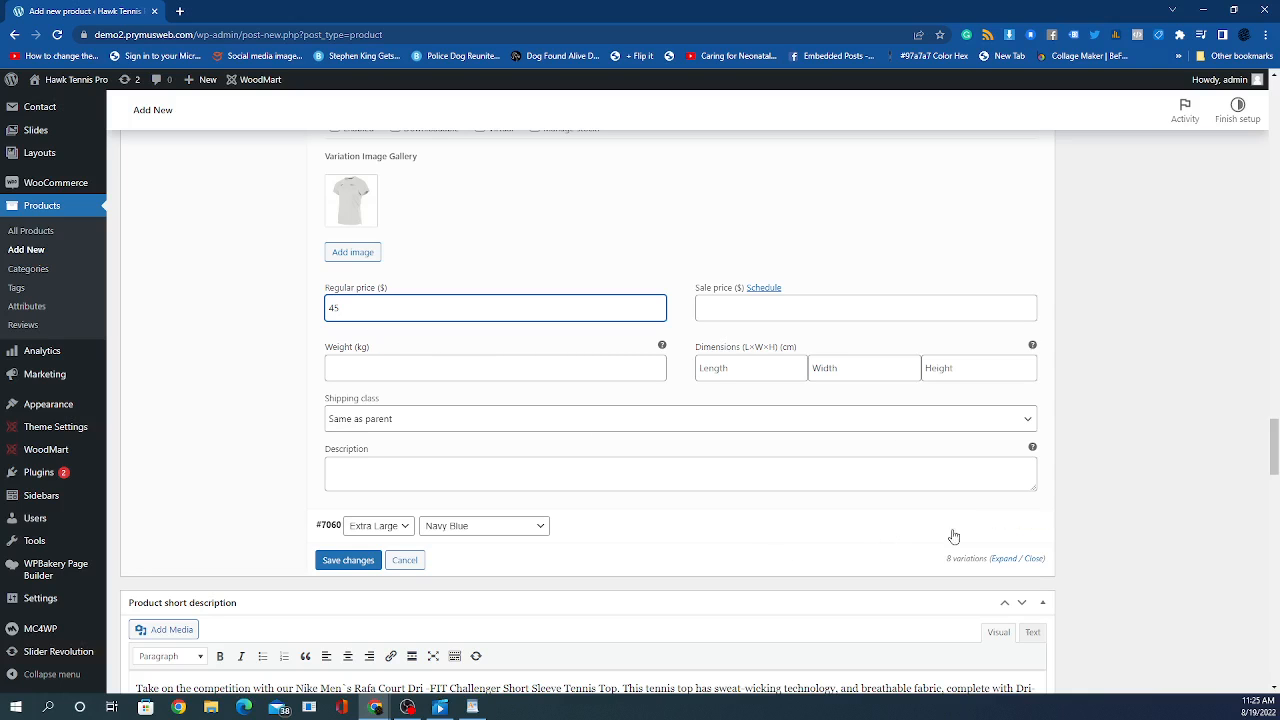
Step: Add the first navy blue Nike shirt photo in the media library to the image gallery of the Extra Large / Navy Blue variation
click(889, 523)
scroll(600, 488, down, 1)
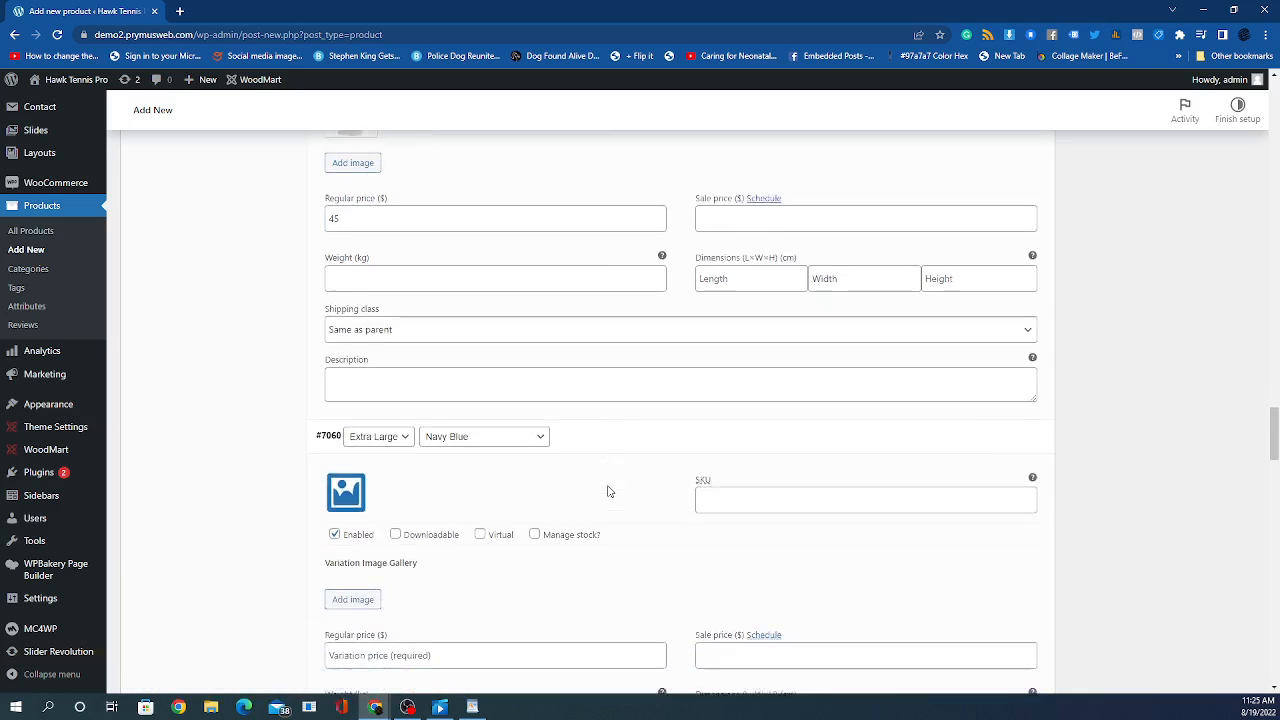
scroll(607, 491, down, 1)
click(362, 489)
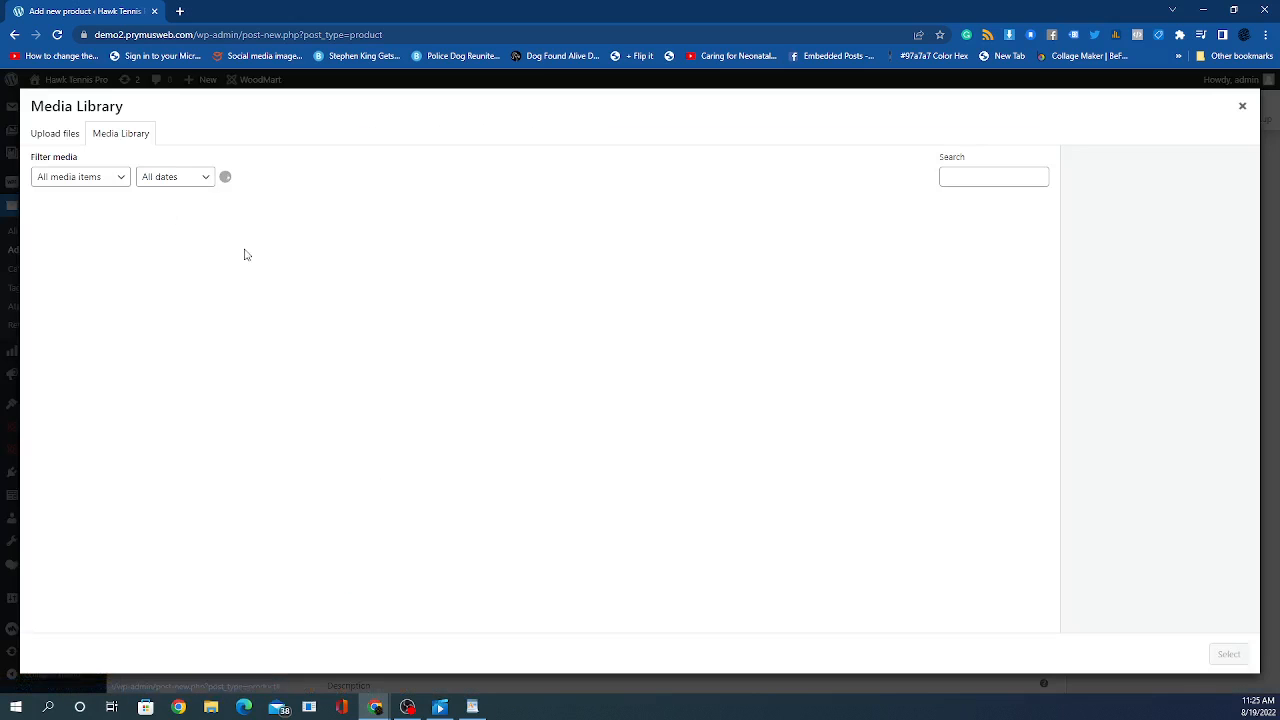
click(76, 250)
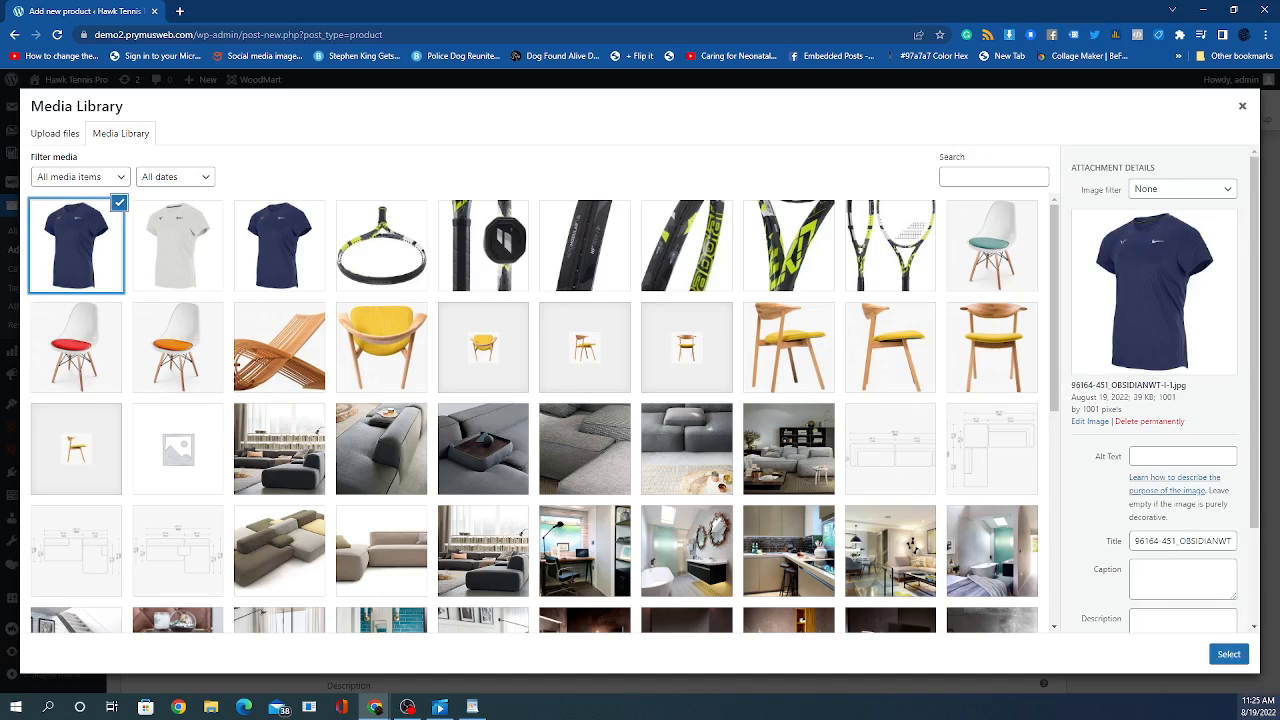
click(1229, 654)
Step: Set the Extra Large / Navy Blue variation's regular price to $45 and save the variation changes
scroll(657, 564, down, 1)
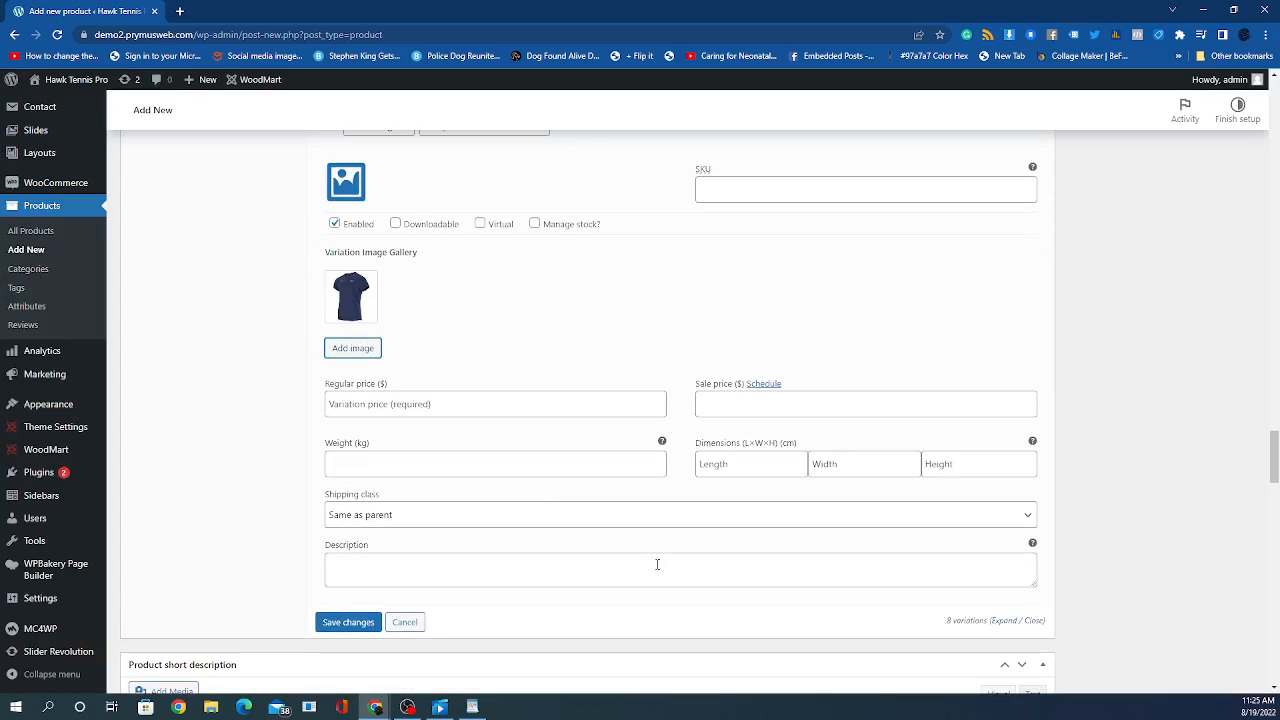
click(441, 409)
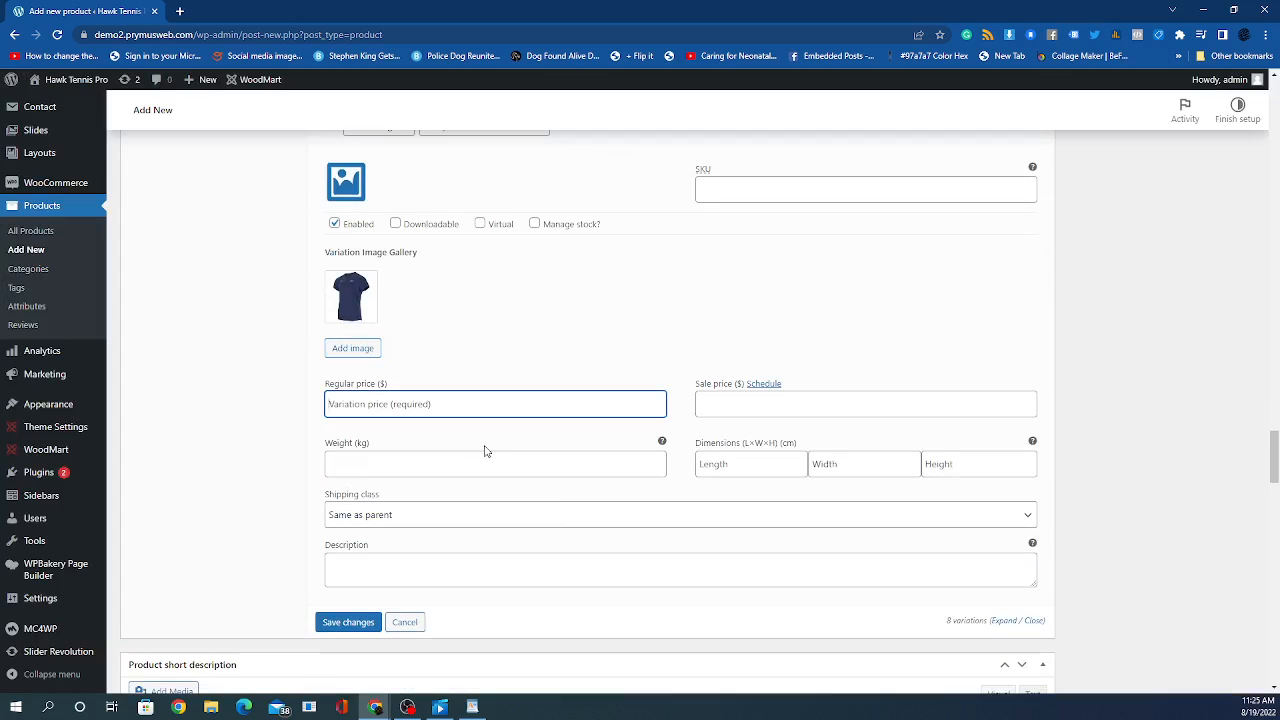
text(45)
scroll(509, 456, down, 2)
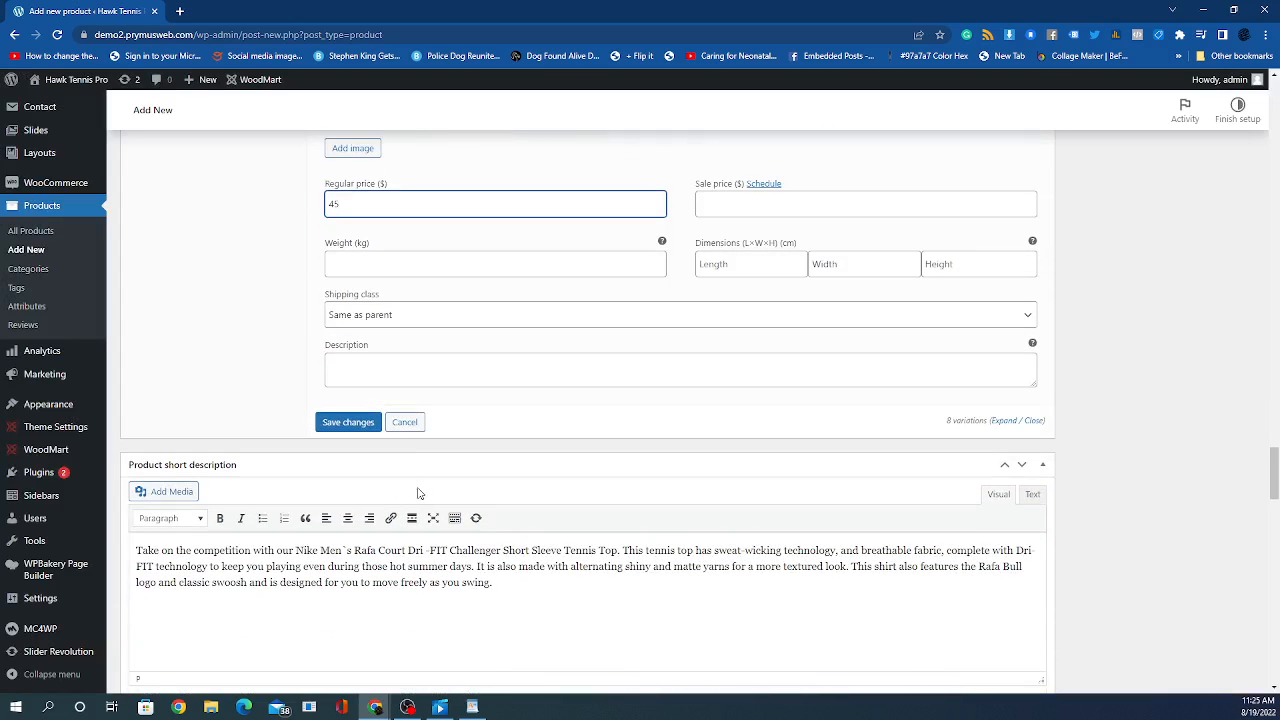
click(348, 424)
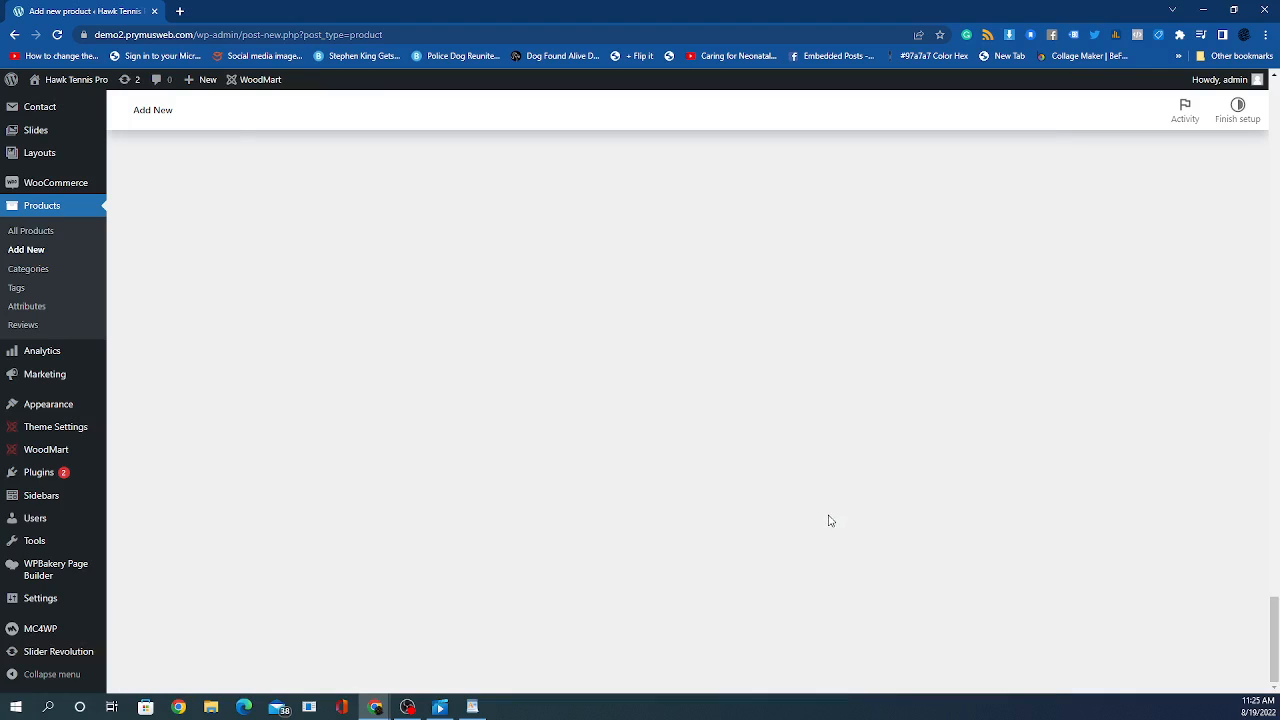
Step: Review the product's extra, tab, sidebar and design options, short description, variation list and main description
scroll(836, 548, up, 7)
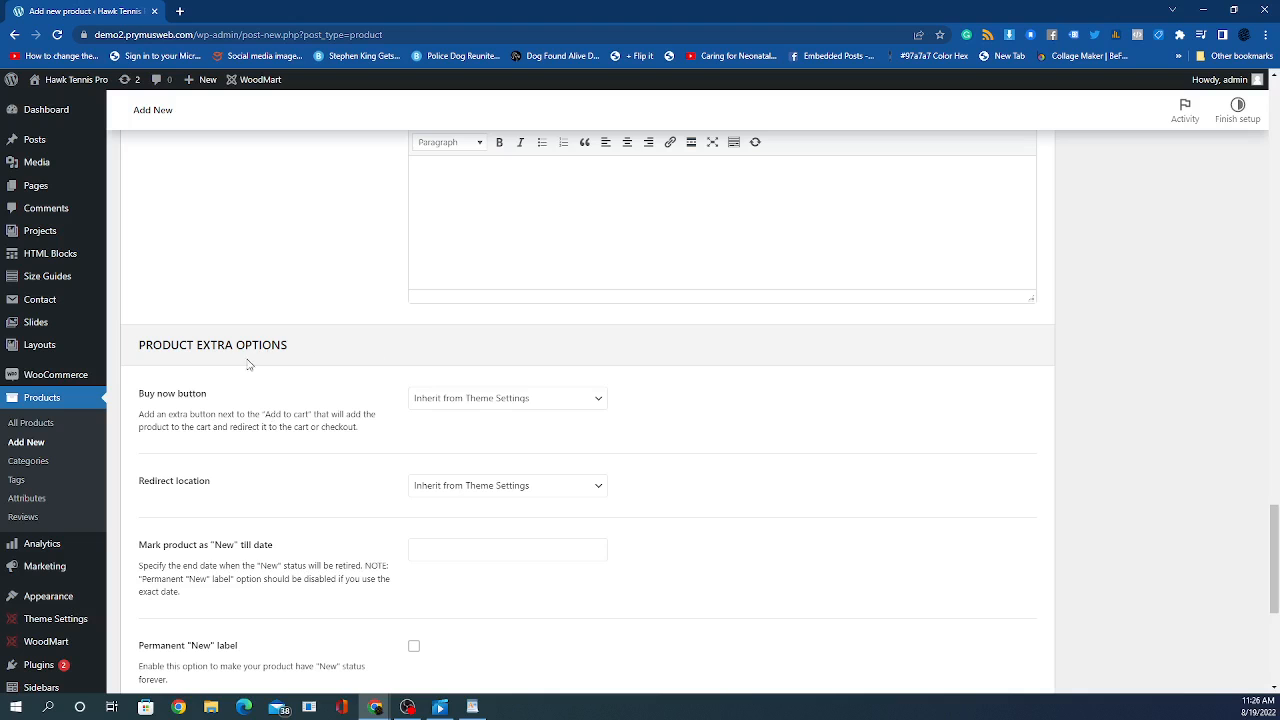
scroll(1051, 492, down, 2)
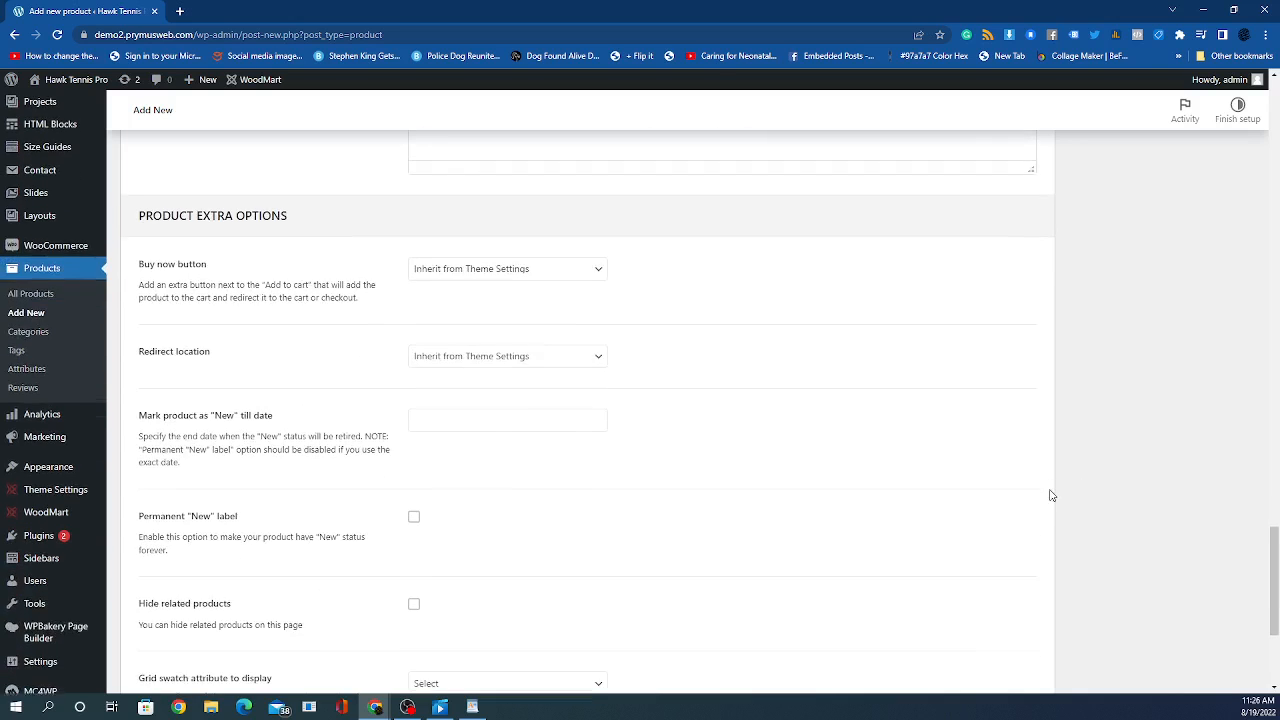
scroll(1051, 495, up, 6)
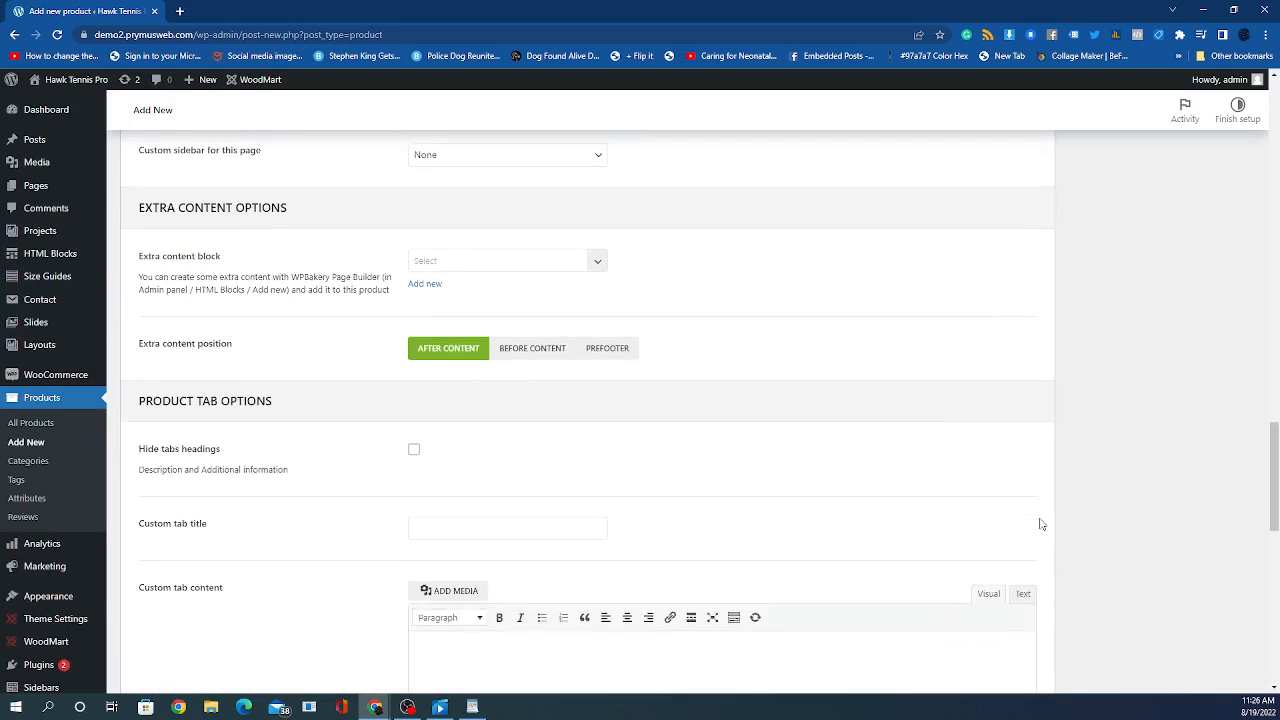
scroll(1040, 522, up, 4)
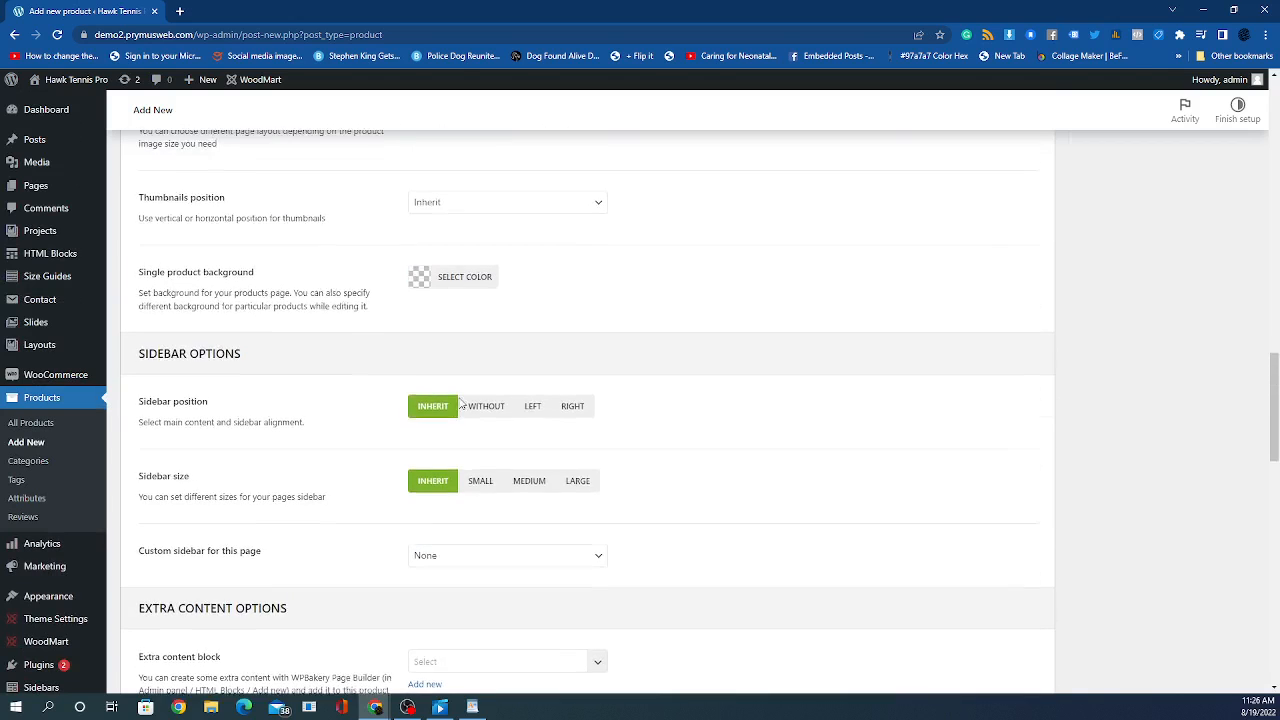
scroll(515, 390, up, 2)
scroll(580, 380, up, 2)
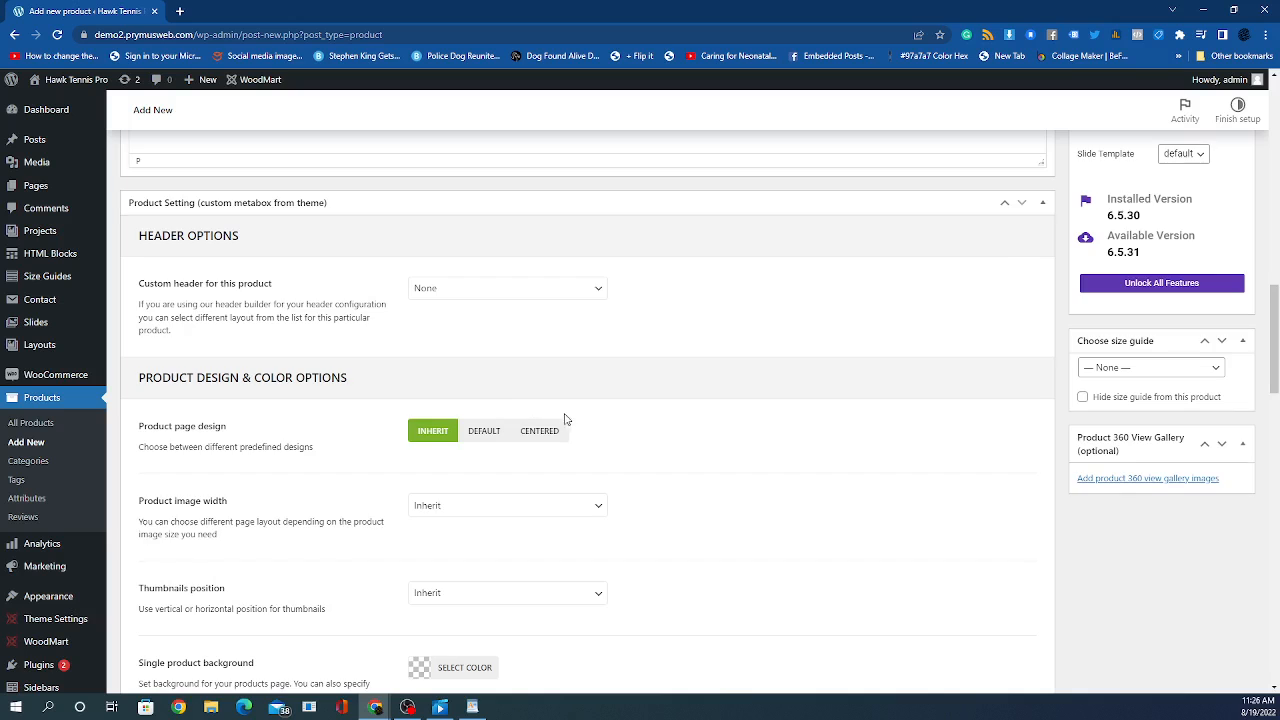
scroll(572, 420, up, 2)
scroll(583, 422, up, 4)
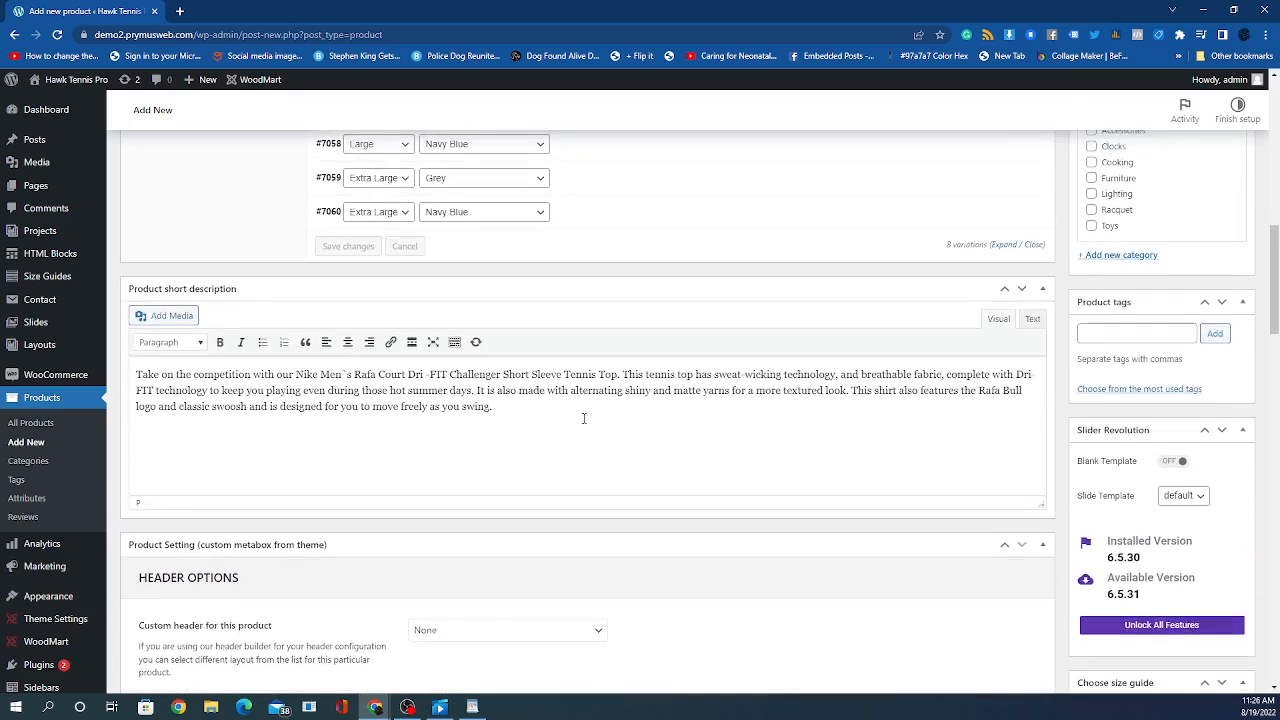
scroll(583, 425, up, 3)
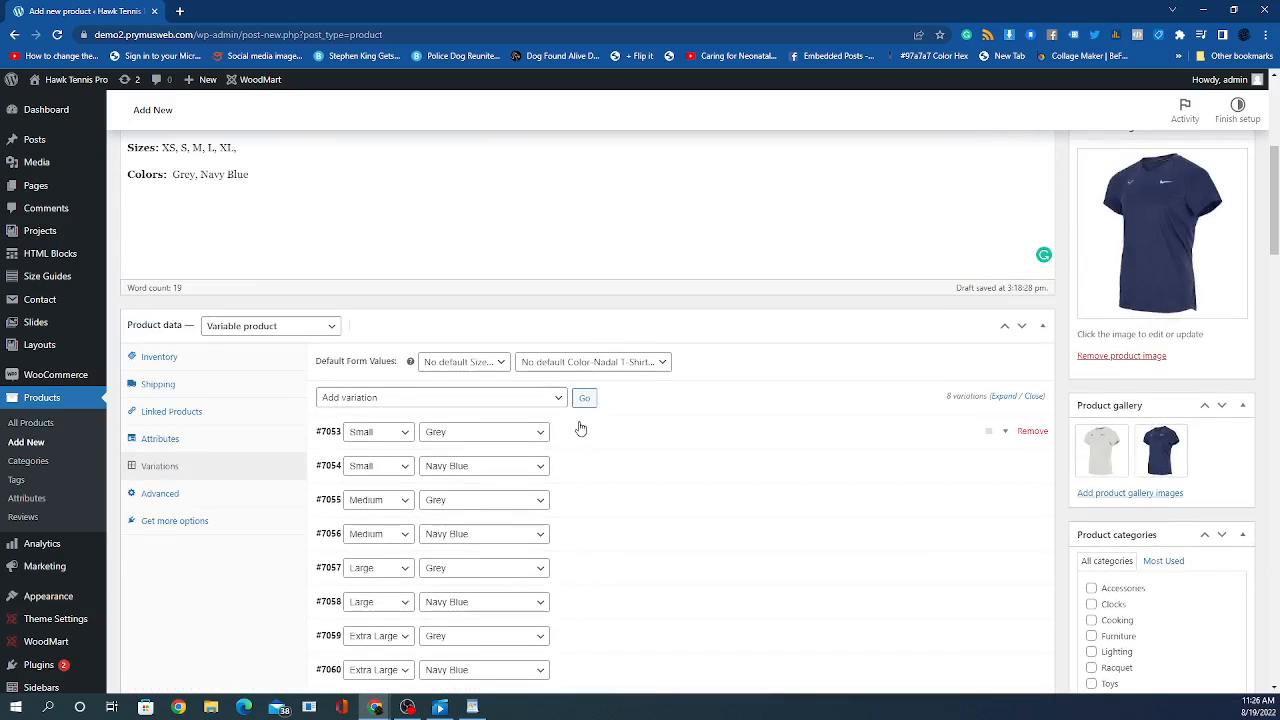
scroll(580, 421, up, 2)
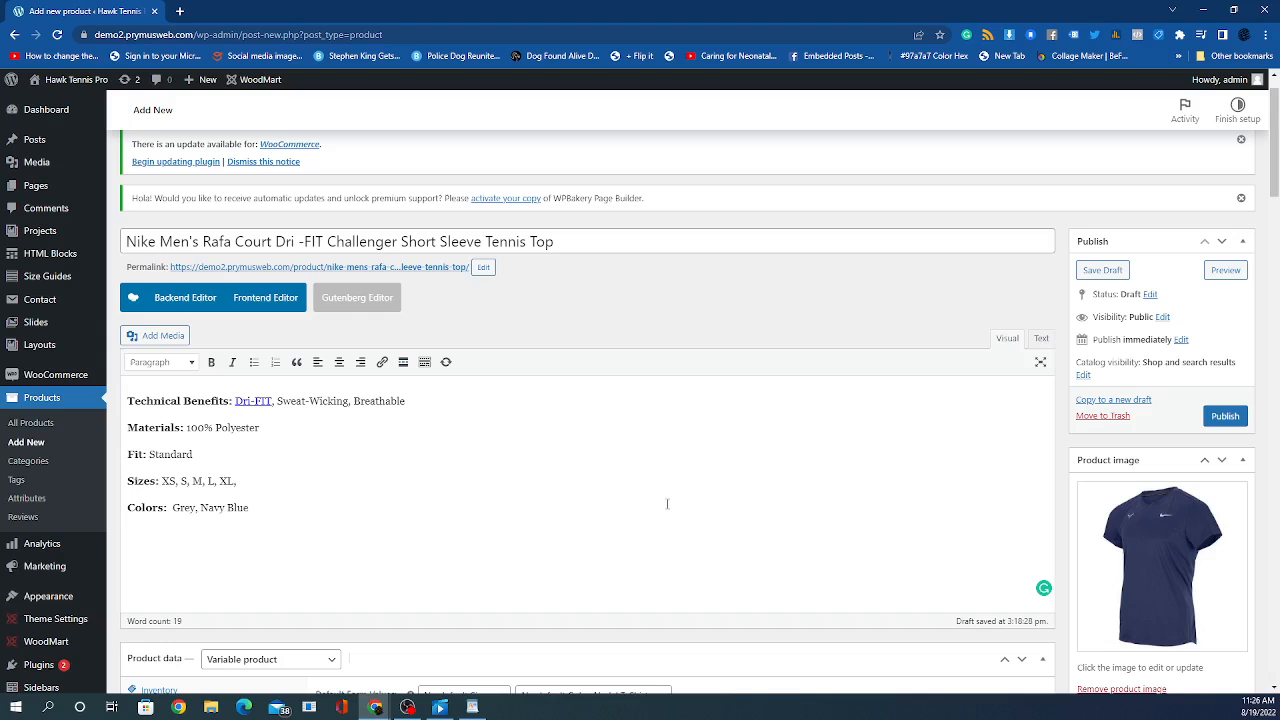
scroll(672, 497, up, 1)
scroll(709, 486, down, 2)
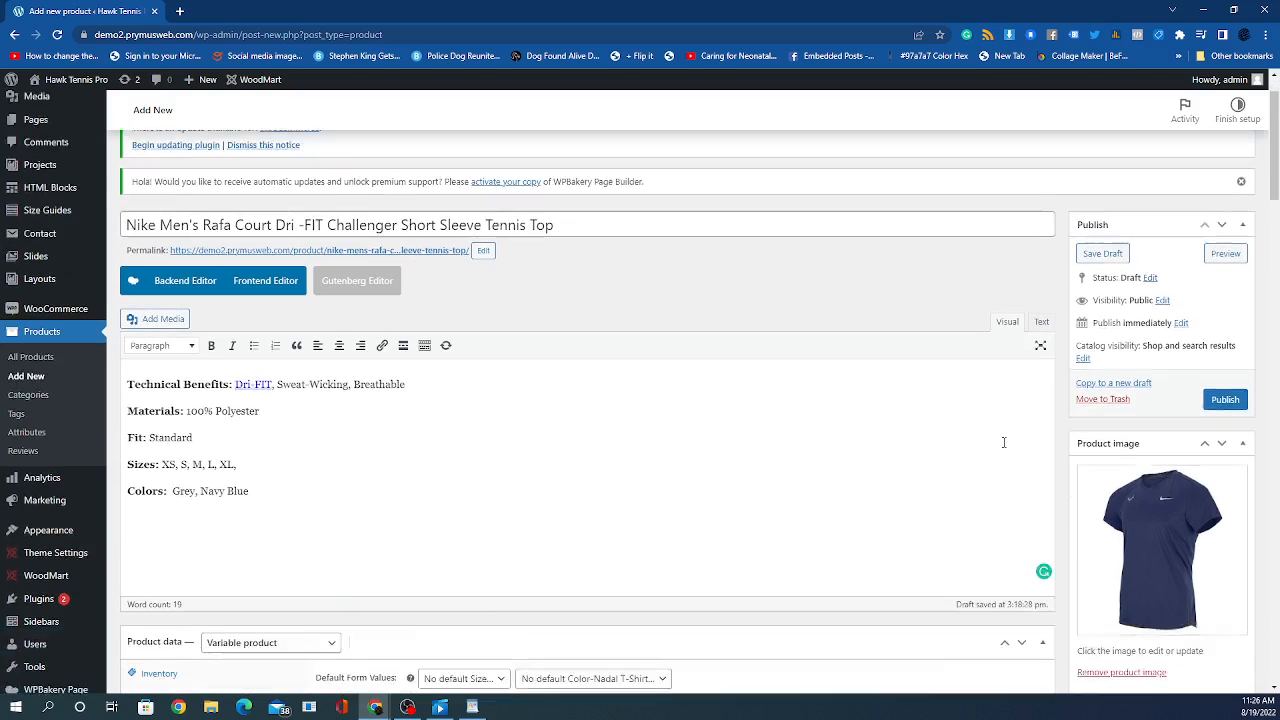
Step: Create a new product category named Tennis T-Shirts without a parent and assign it to the product
scroll(1025, 432, down, 3)
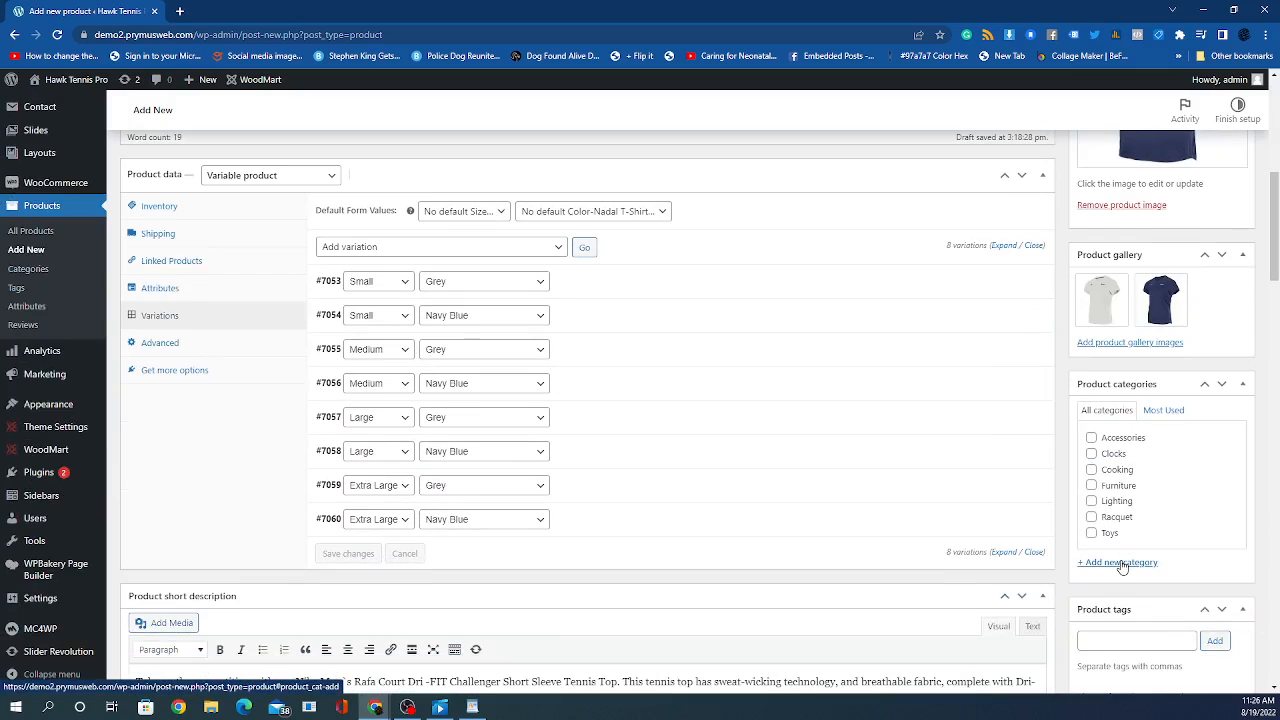
click(1121, 563)
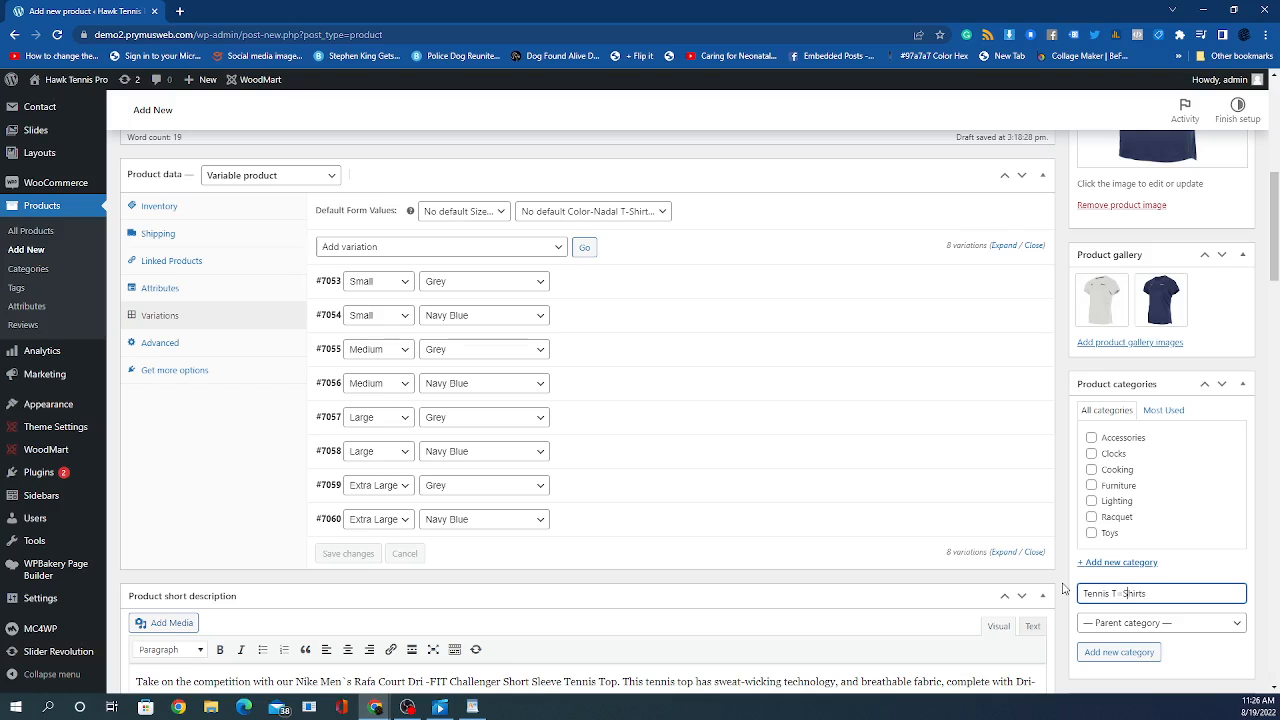
key(BackSpace)
scroll(1140, 500, down, 2)
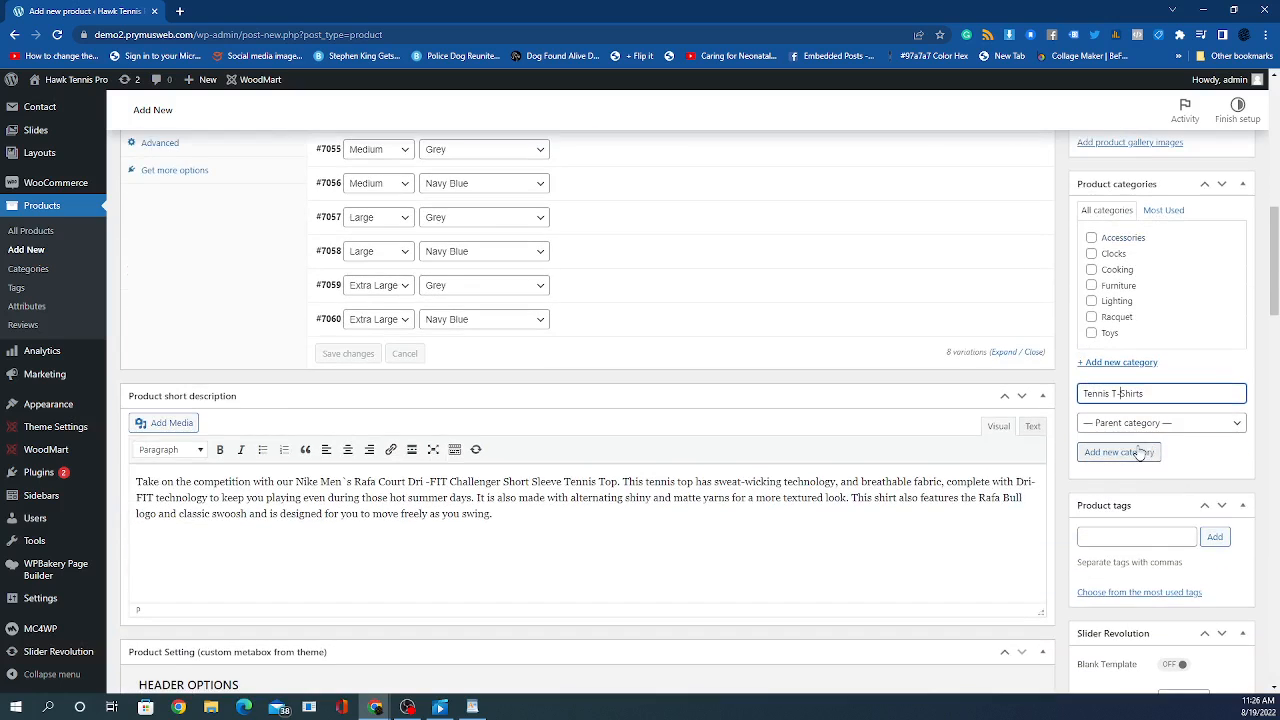
click(1138, 453)
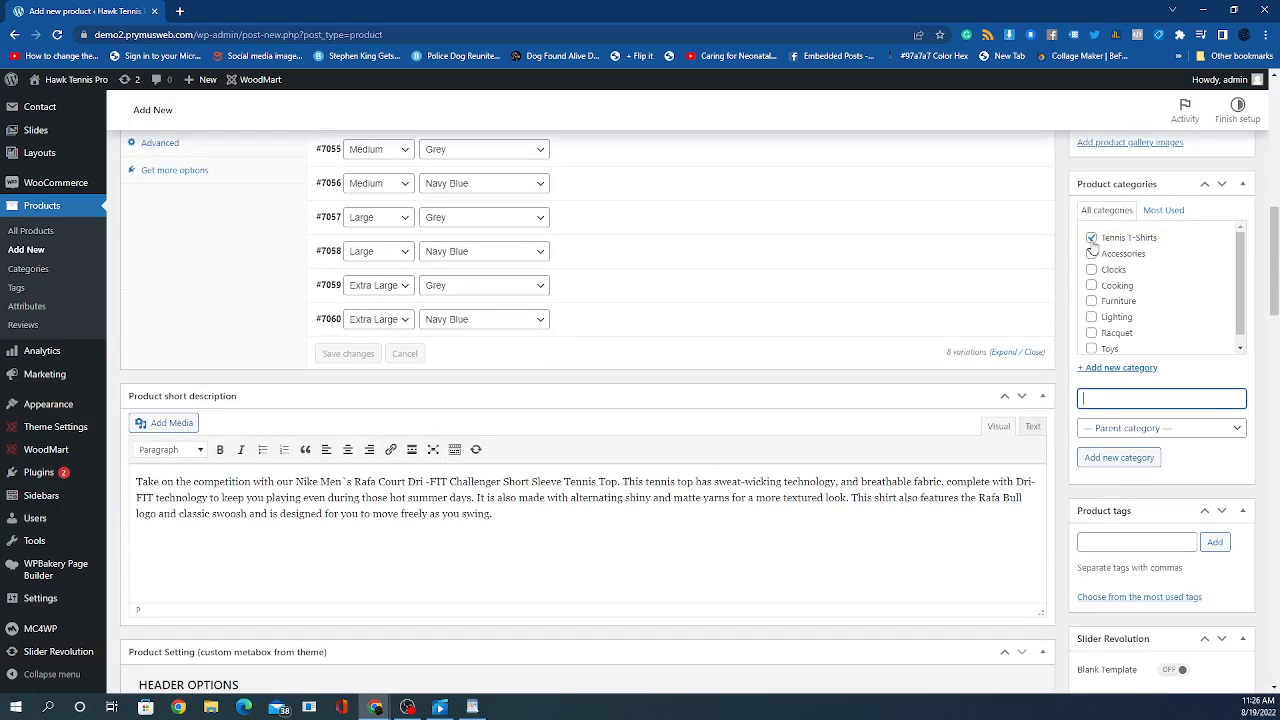
Step: Add the product tags Nike, Dri-Fit and Tennis T-shits
click(1160, 544)
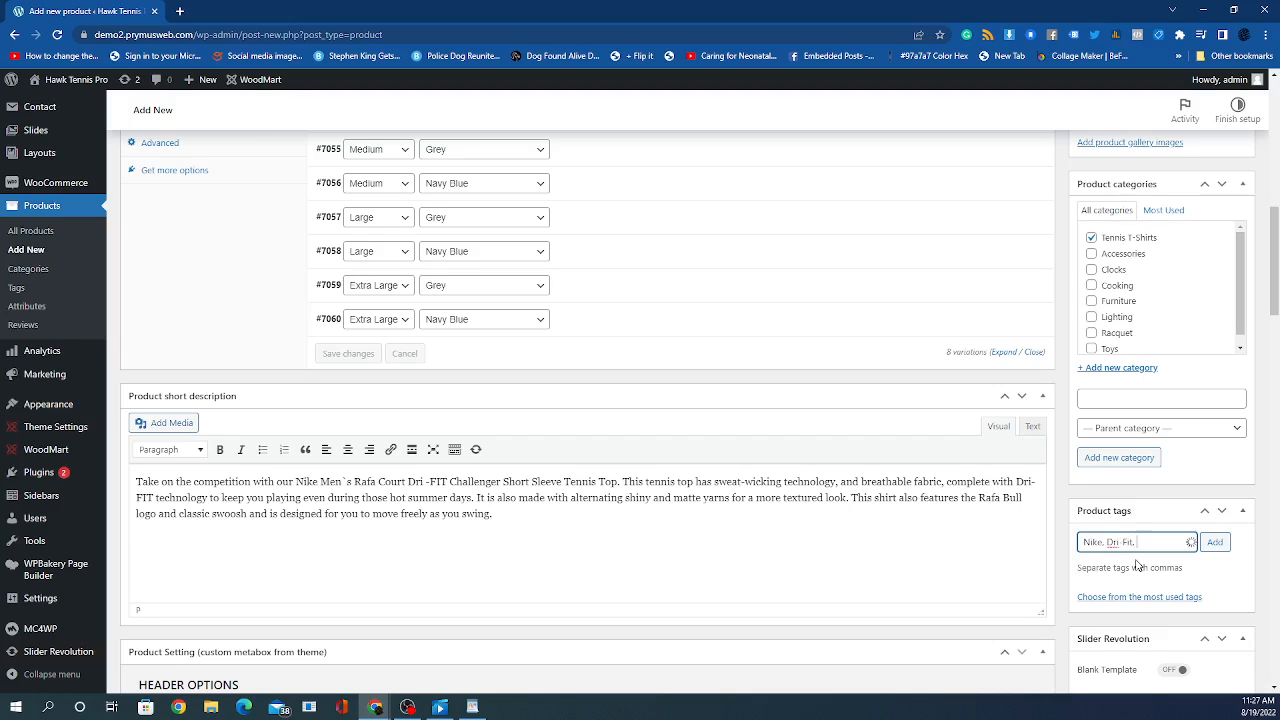
text(ennis T-shirts)
click(1225, 548)
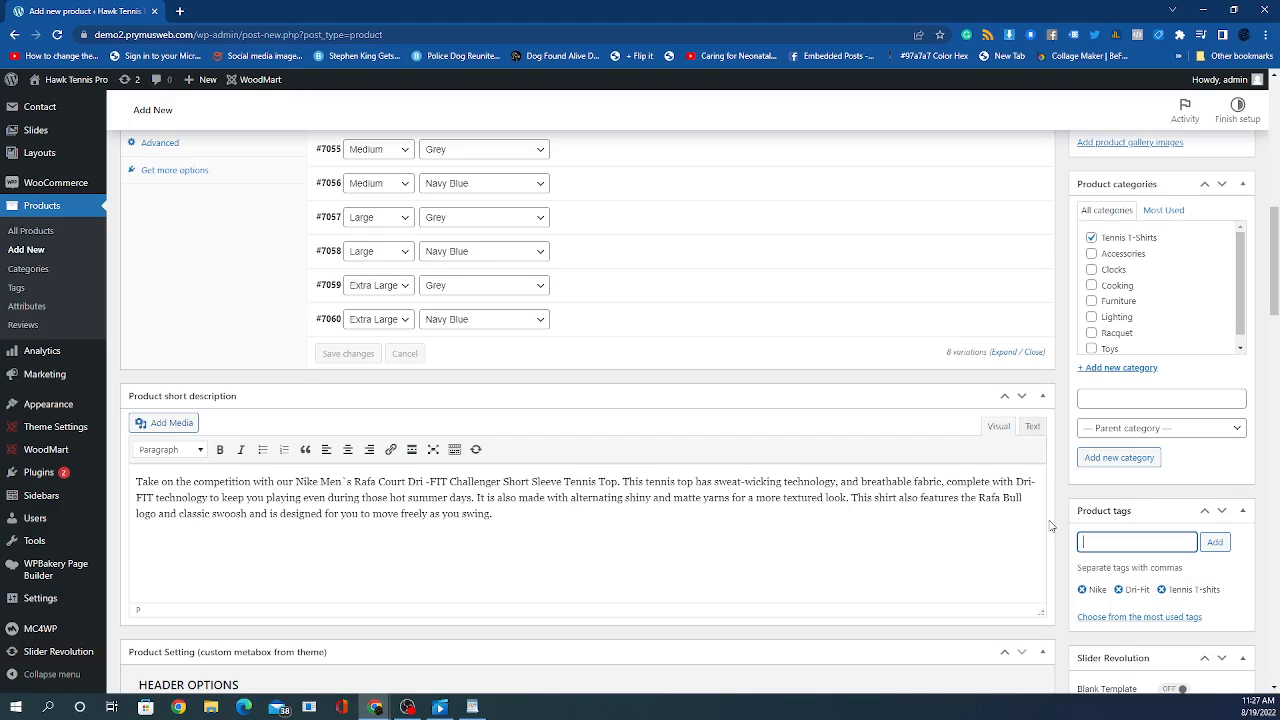
Step: Check the remaining product settings and the size guide option, and publish the product
scroll(1155, 538, down, 2)
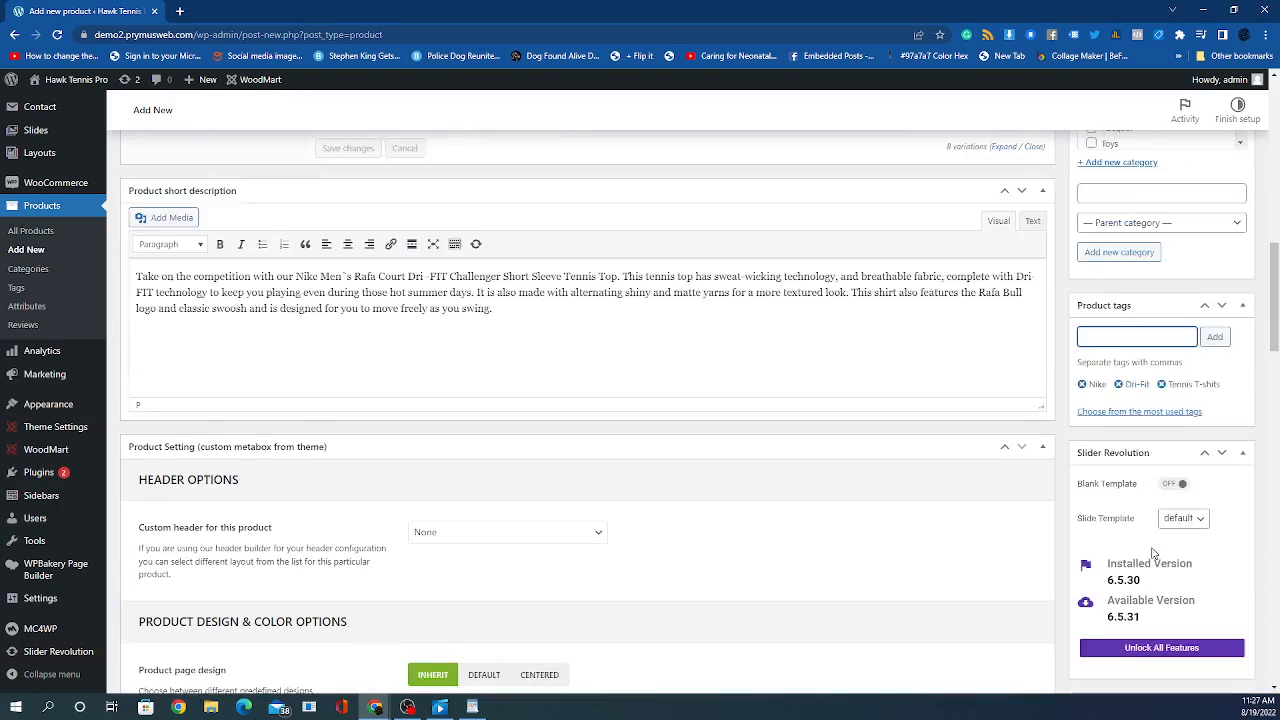
scroll(625, 410, down, 3)
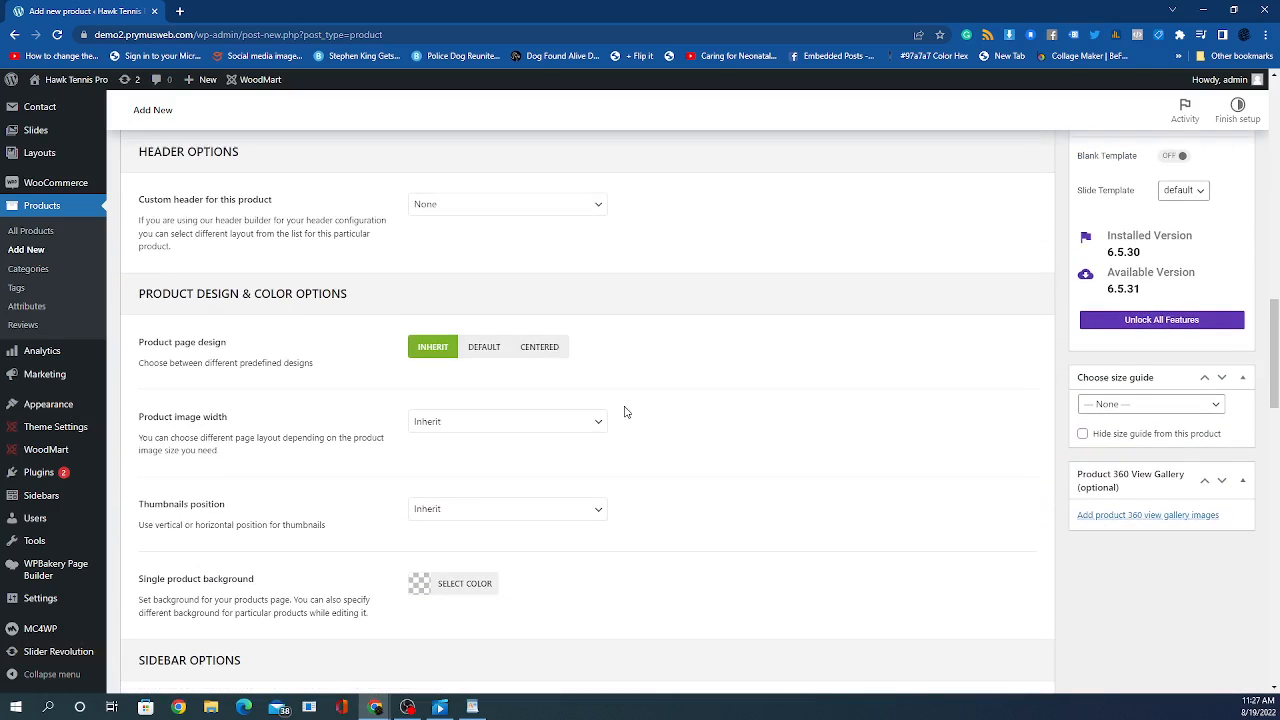
scroll(625, 410, down, 2)
scroll(1240, 515, up, 2)
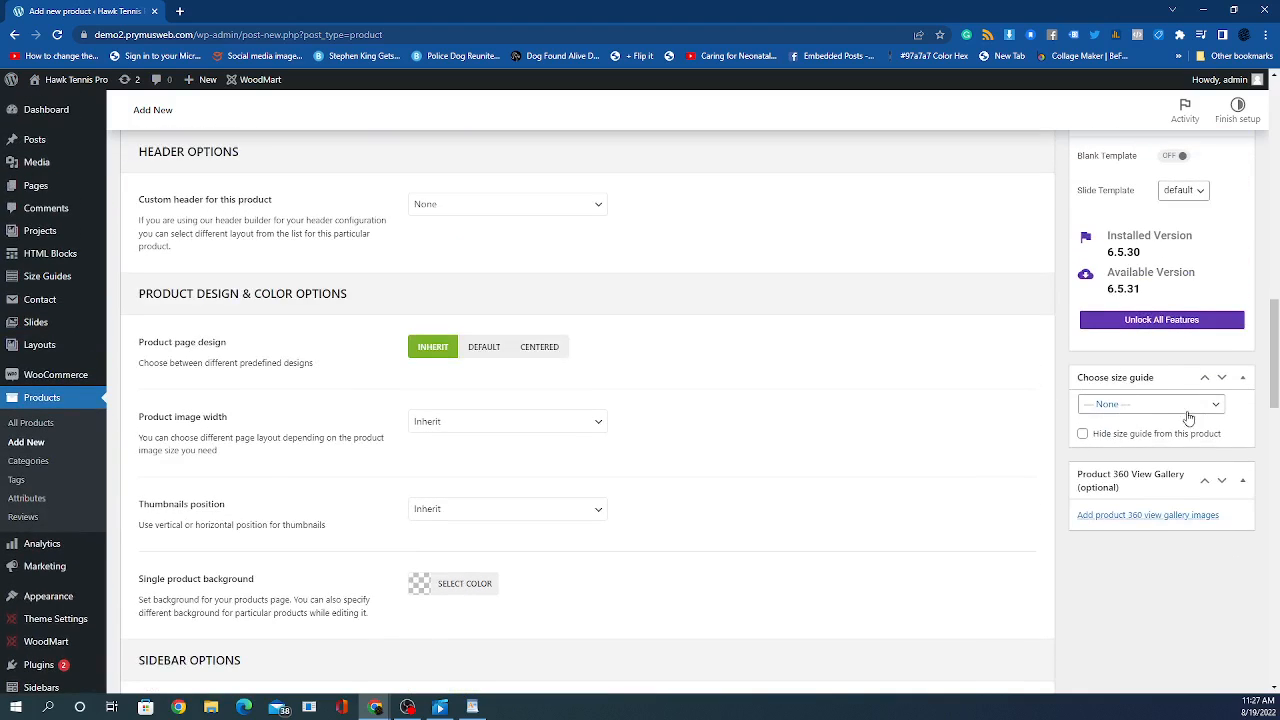
scroll(944, 652, up, 4)
scroll(944, 652, up, 12)
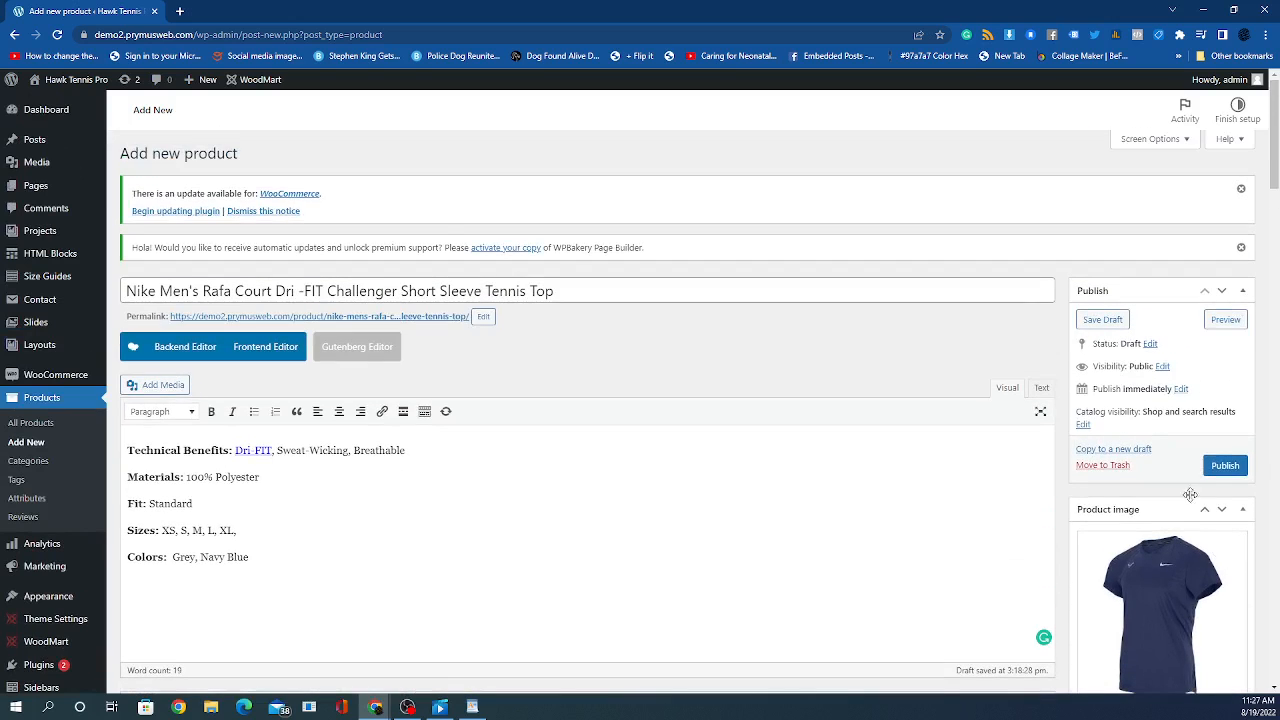
click(1225, 466)
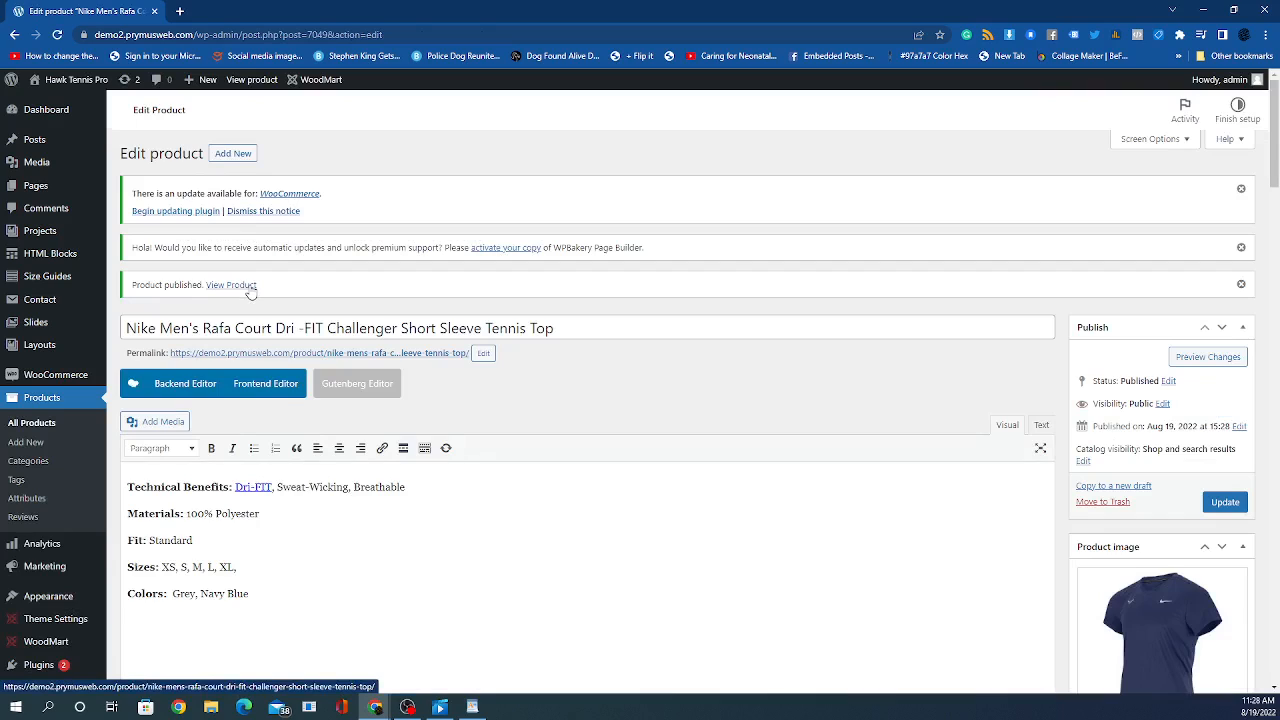
Step: View the published product page and look through its navy blue and grey gallery images
click(250, 286)
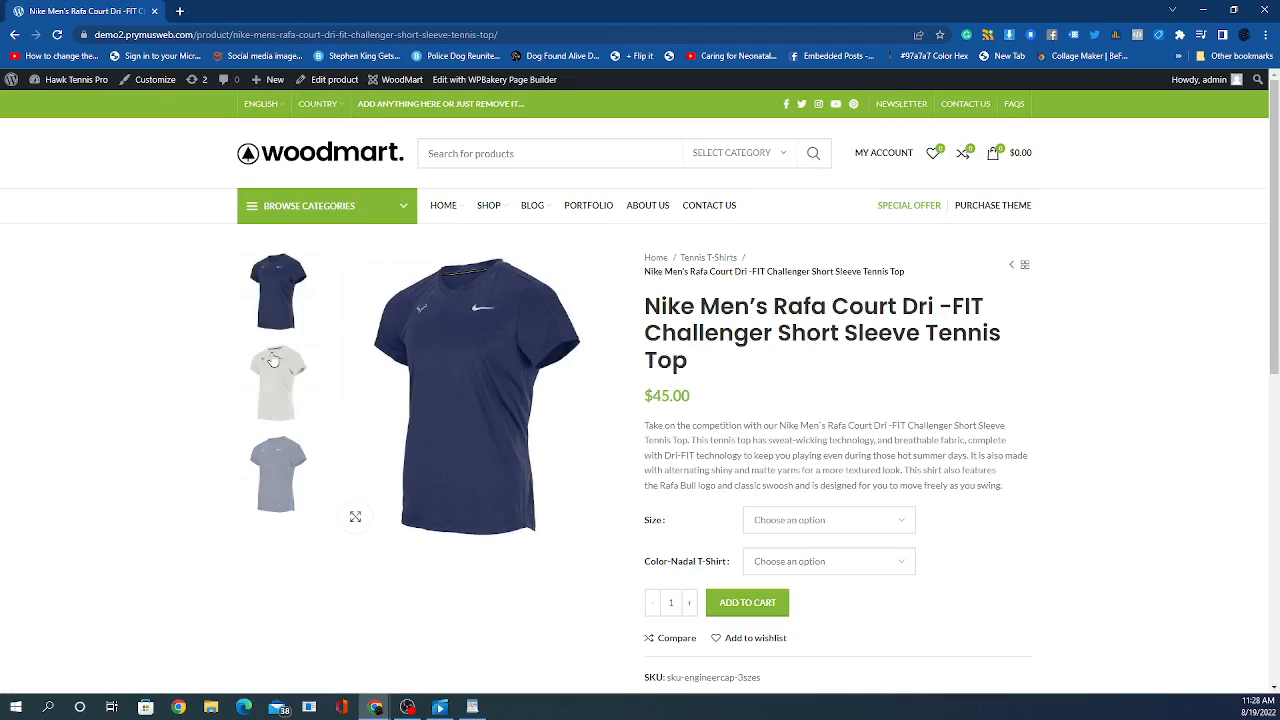
click(277, 292)
click(272, 378)
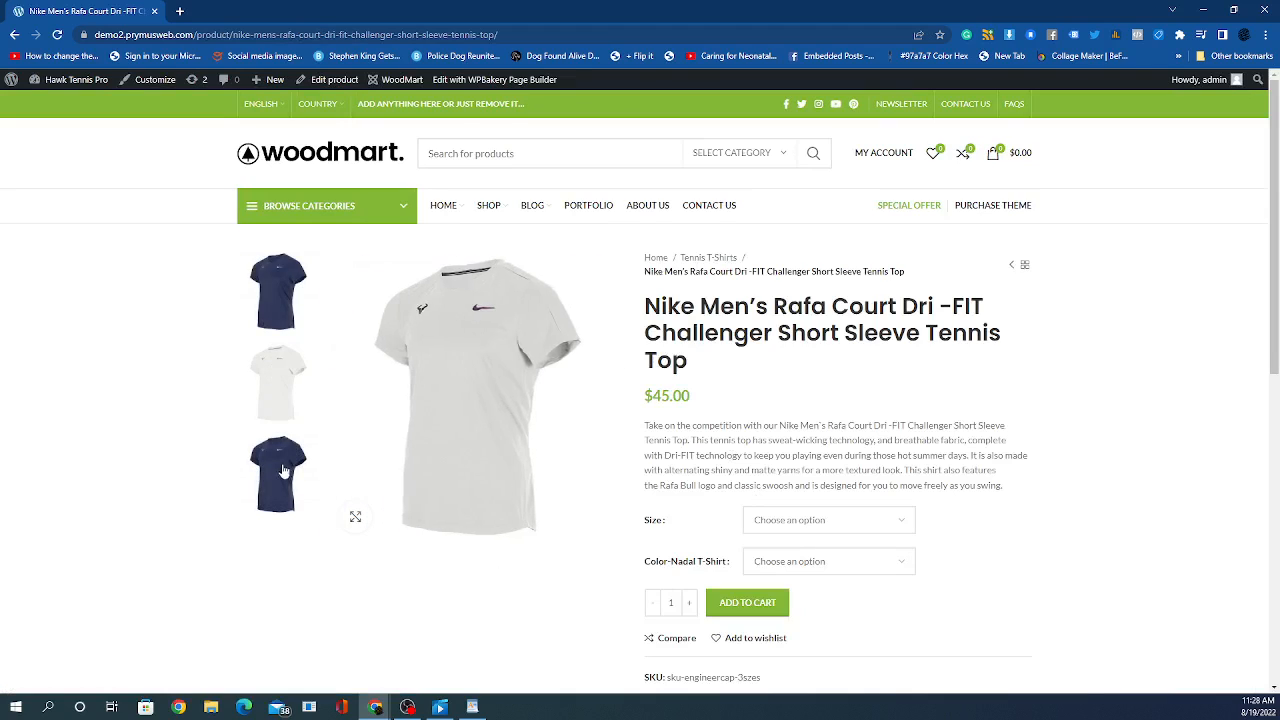
click(283, 470)
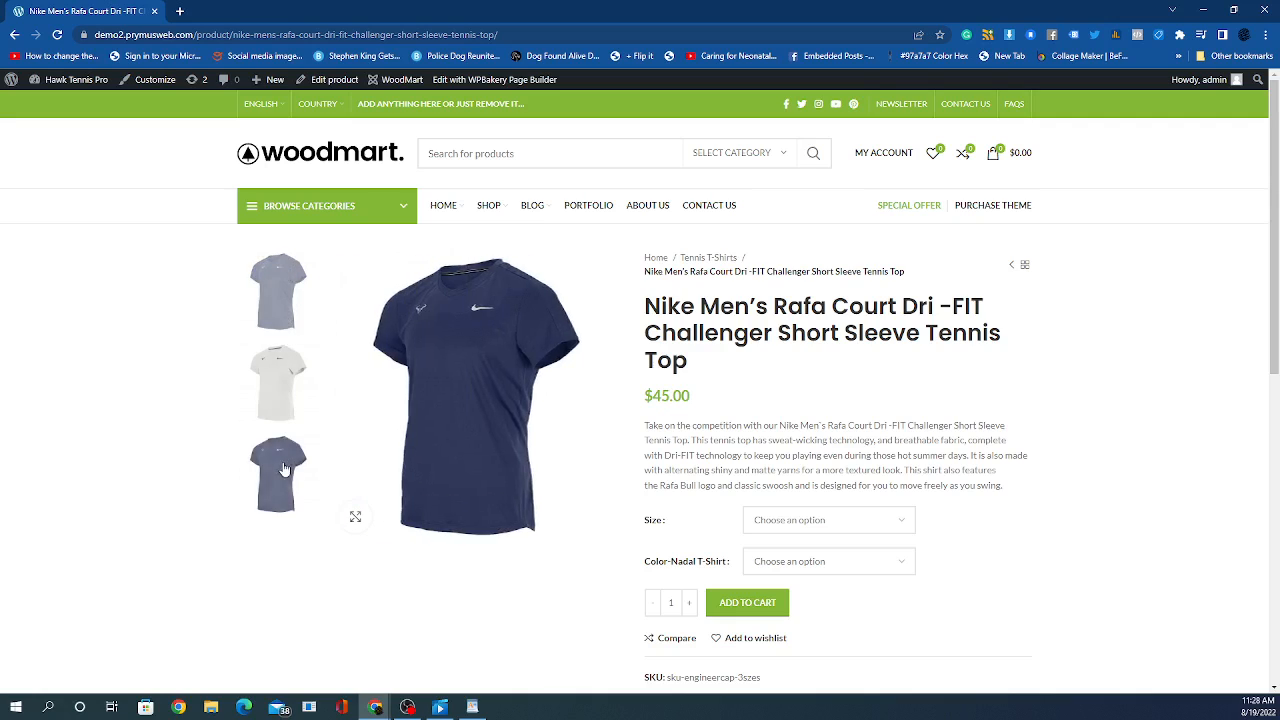
click(284, 469)
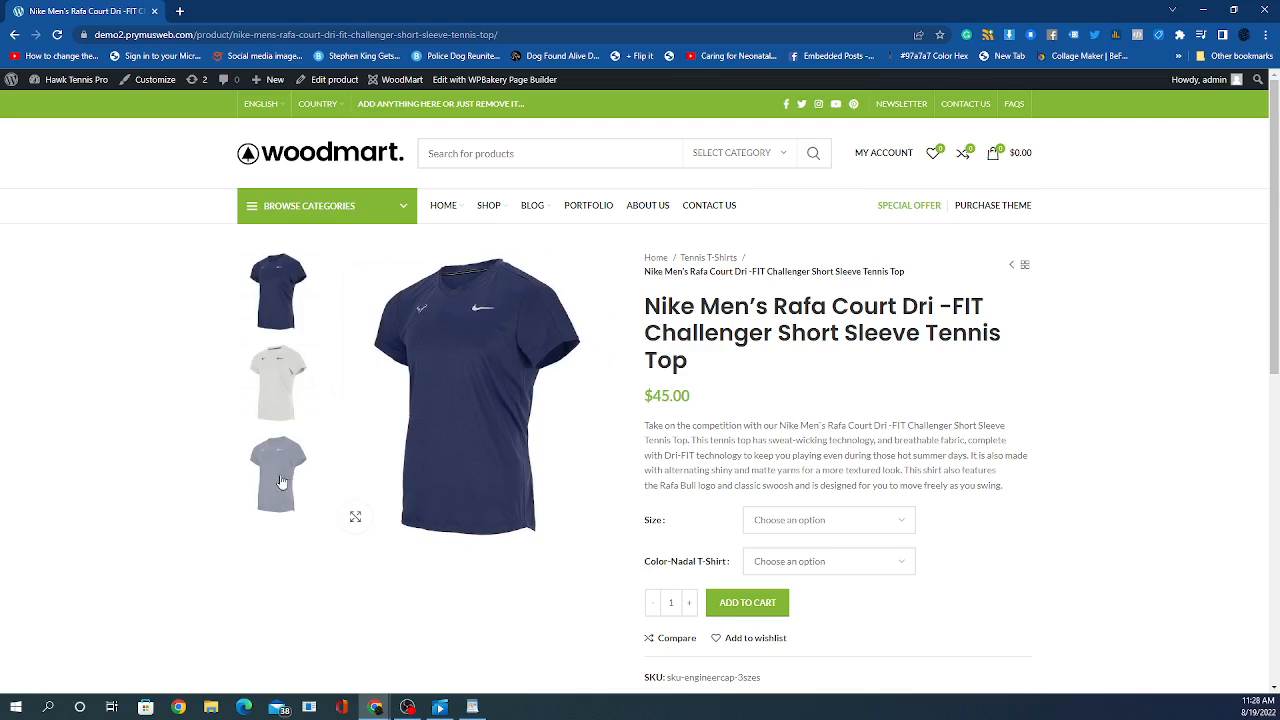
Step: Review the product title, price and short description on the live product page
scroll(1060, 354, down, 2)
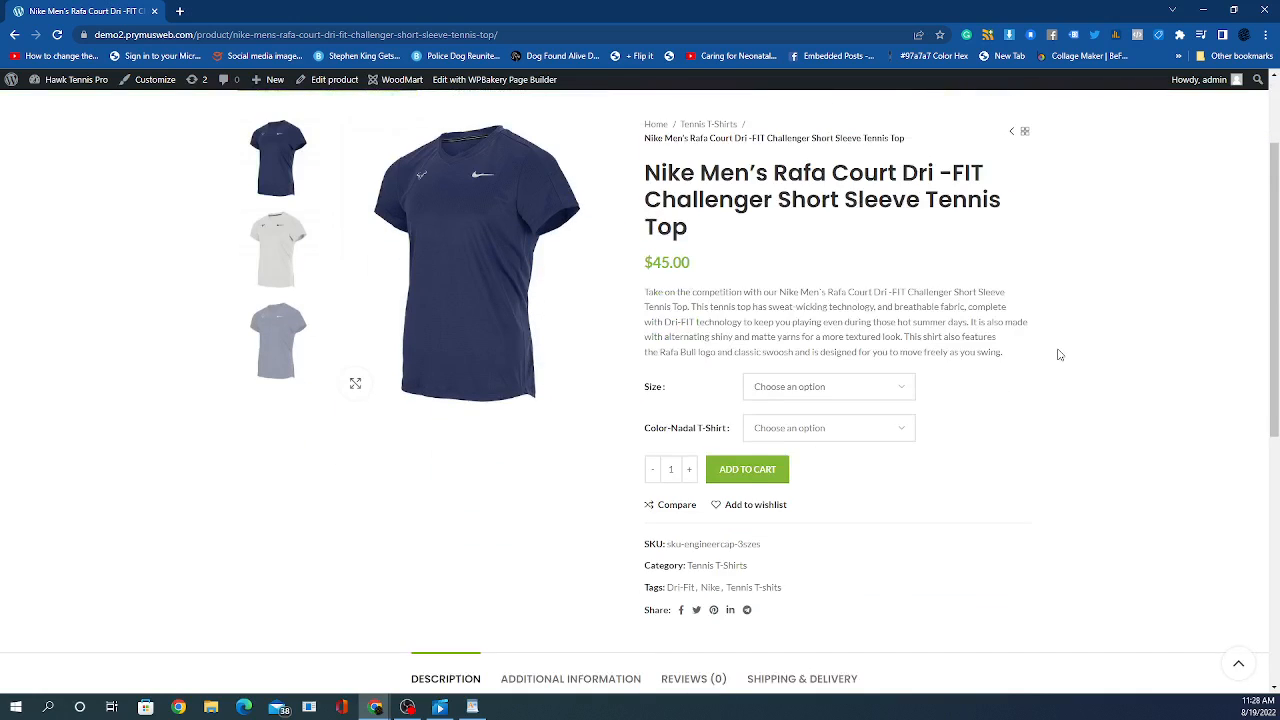
scroll(1060, 354, up, 2)
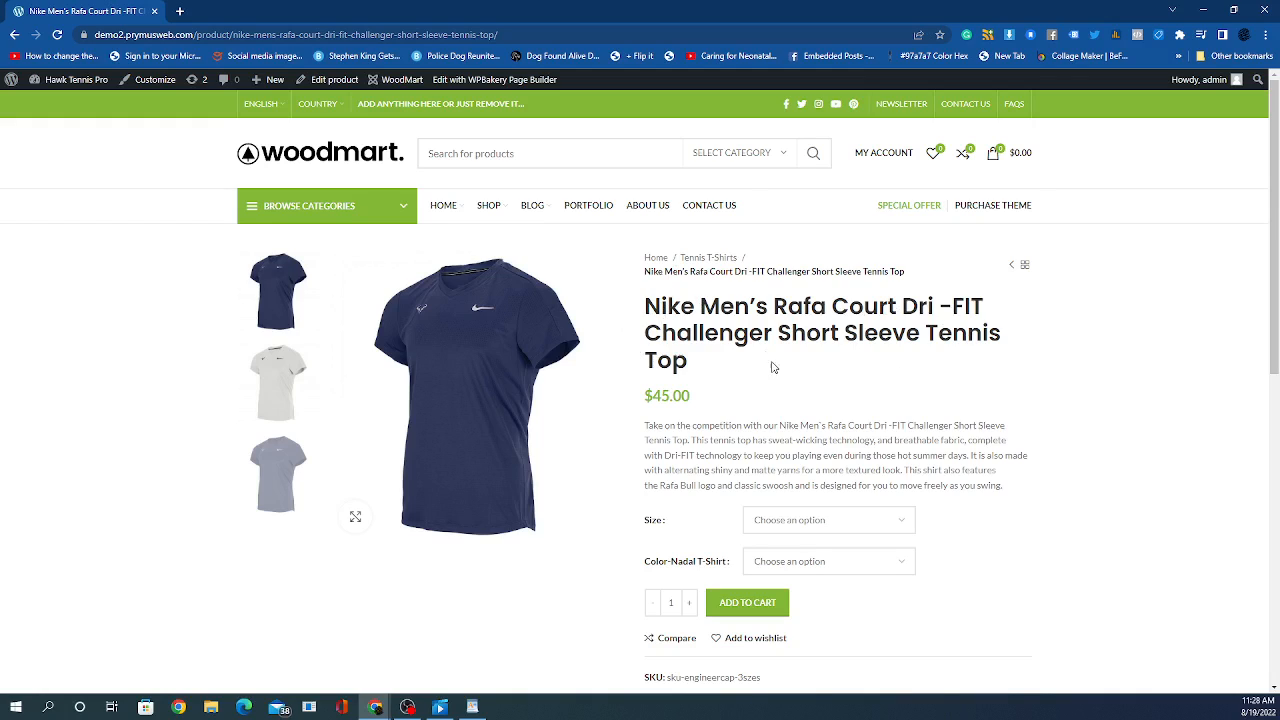
scroll(765, 362, down, 1)
drag(648, 360, 1043, 421)
click(983, 413)
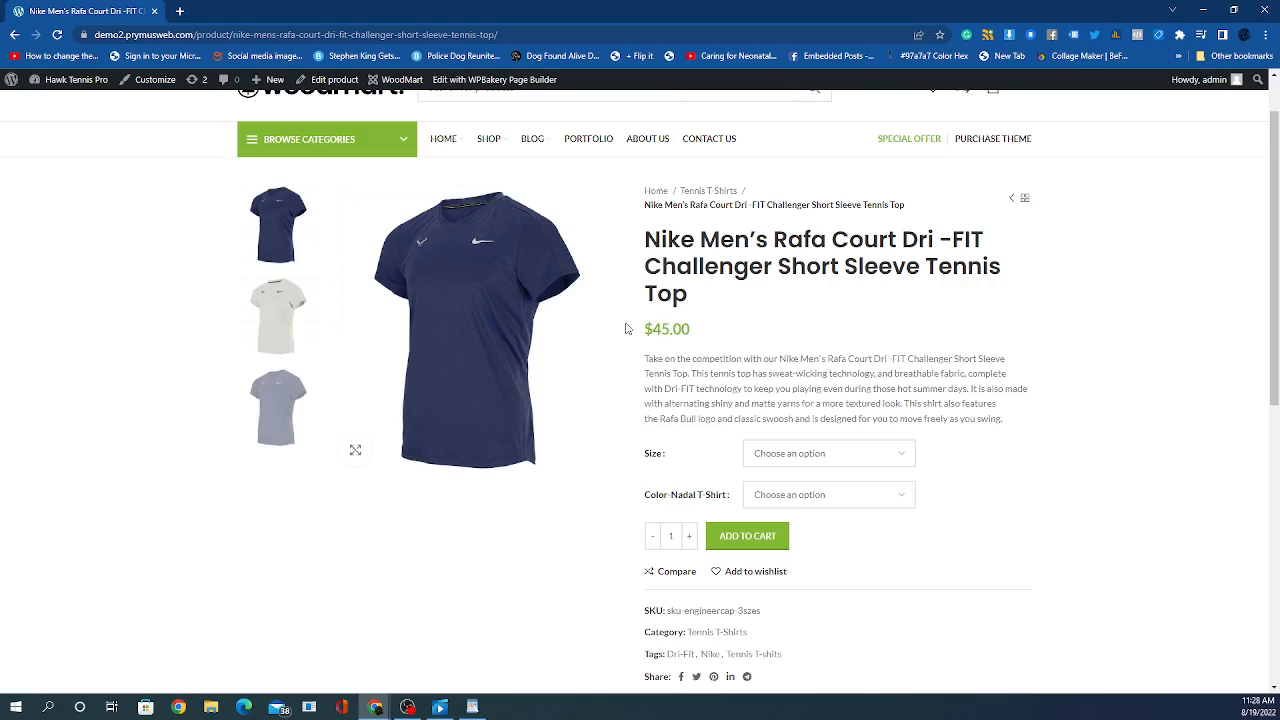
drag(648, 358, 920, 388)
click(709, 360)
drag(664, 358, 968, 390)
click(1019, 417)
Step: Check the available Size options and select the Small variation in Grey
scroll(966, 440, down, 2)
click(836, 256)
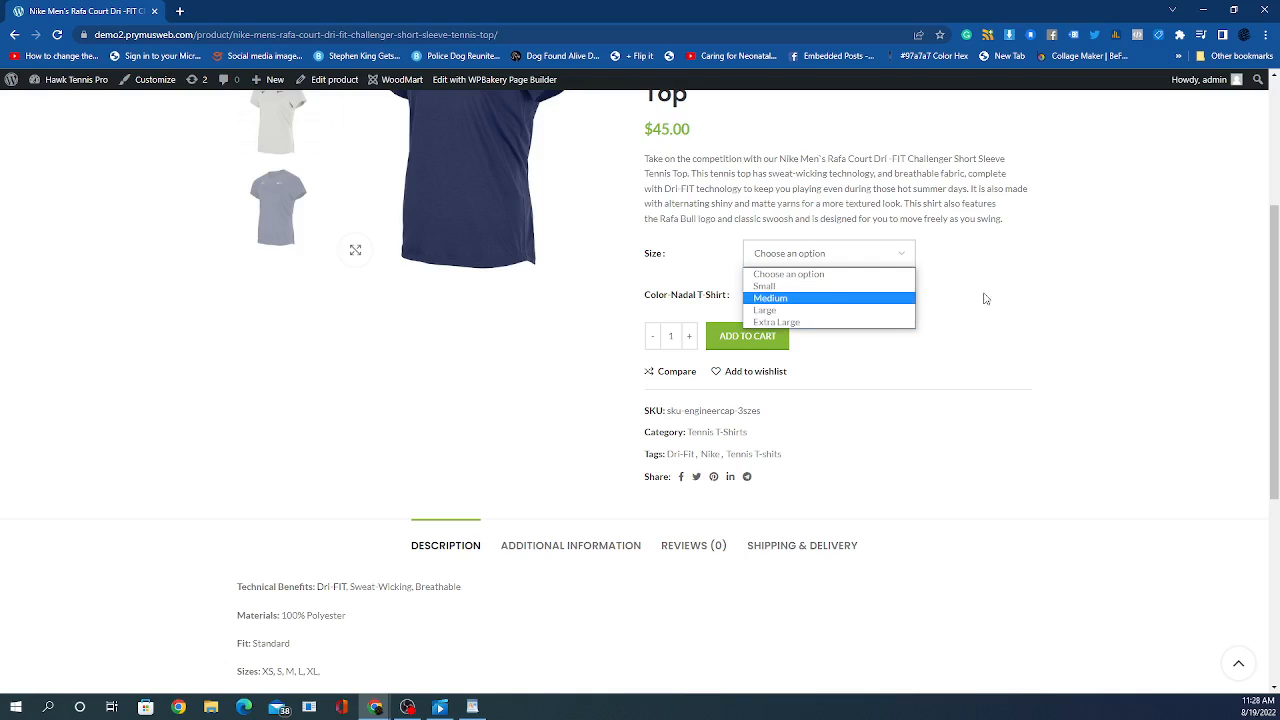
click(1037, 289)
scroll(810, 300, up, 2)
click(811, 453)
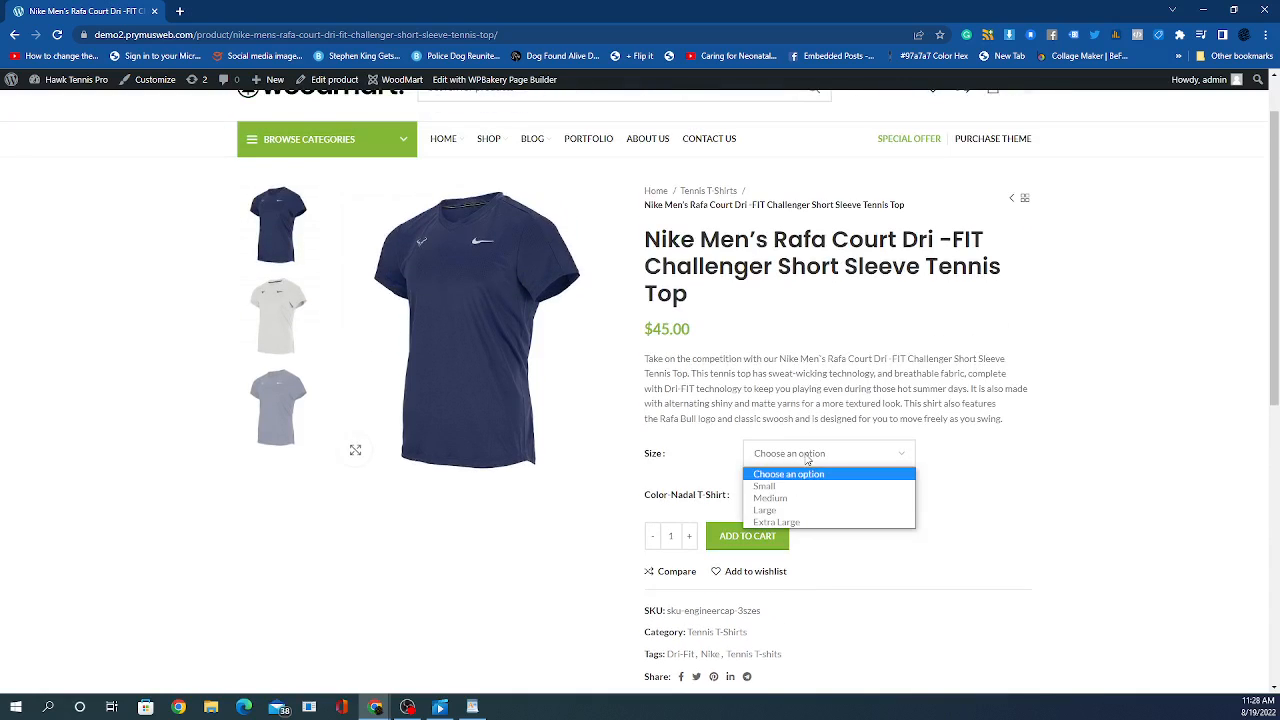
click(801, 488)
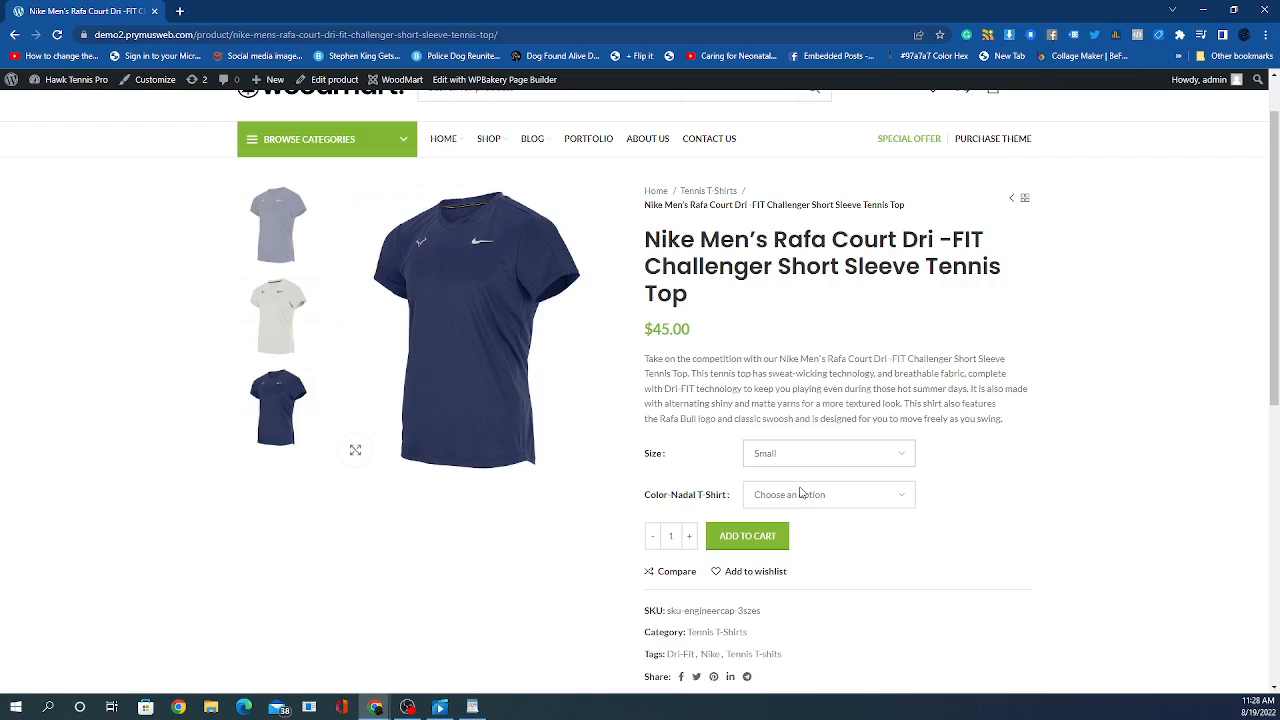
click(815, 497)
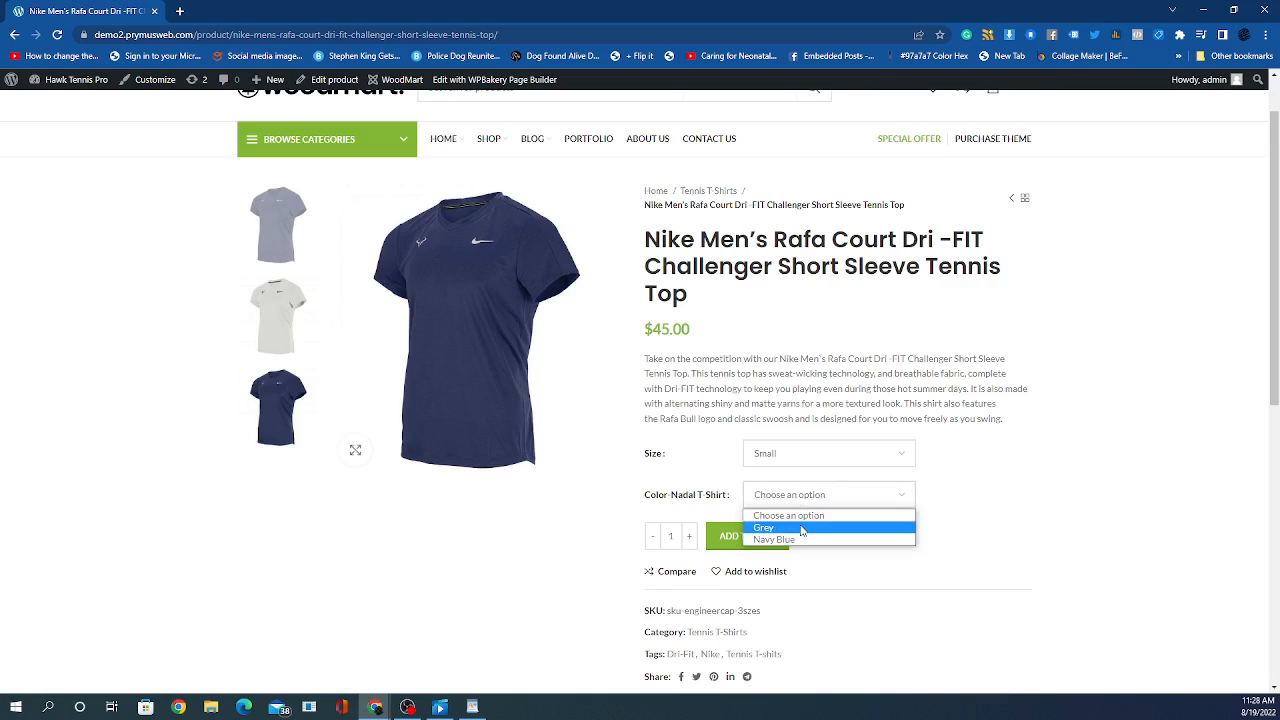
click(802, 529)
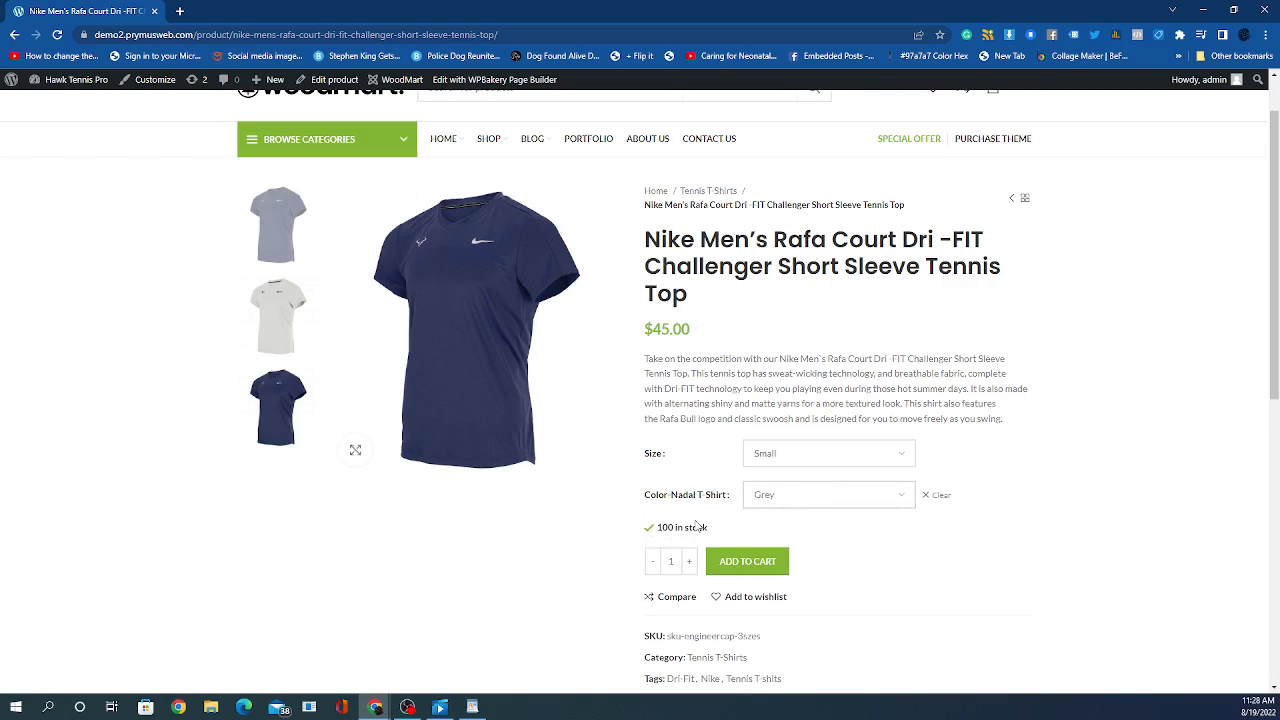
Step: Switch the color of the Small variation to Navy Blue and look over the product page
scroll(816, 457, down, 1)
click(800, 430)
click(793, 472)
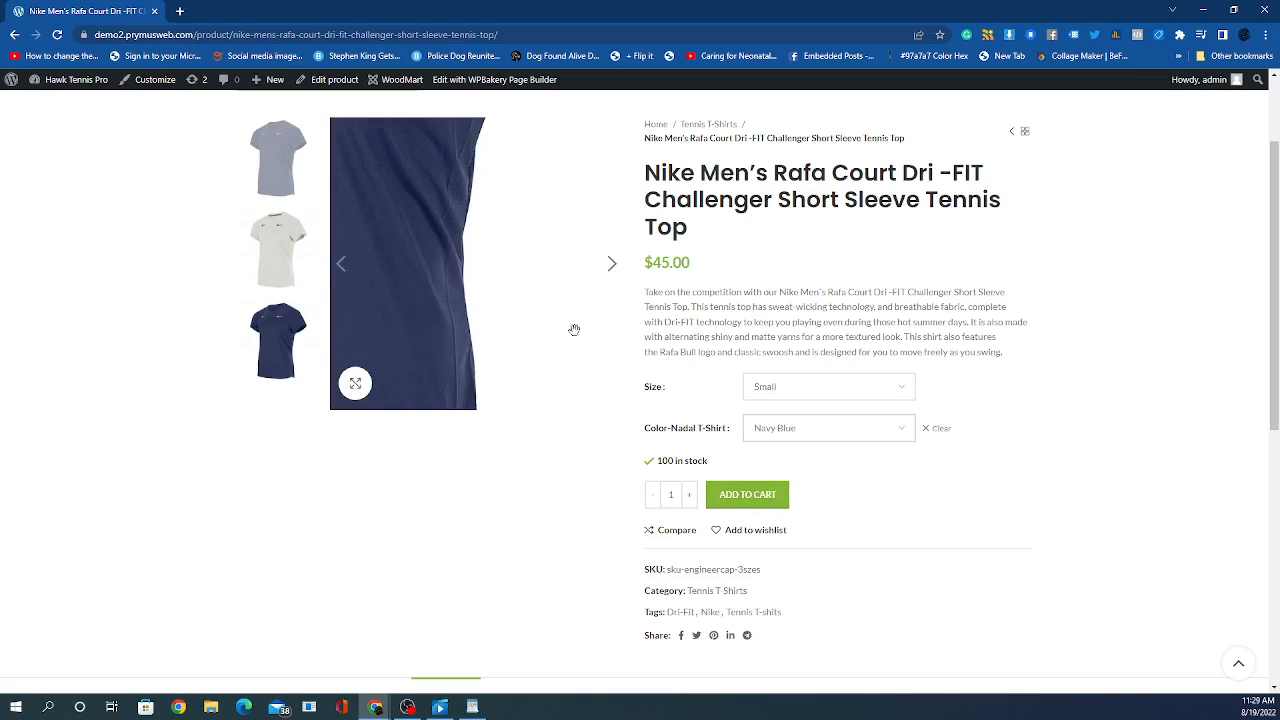
scroll(906, 486, down, 2)
scroll(904, 472, up, 2)
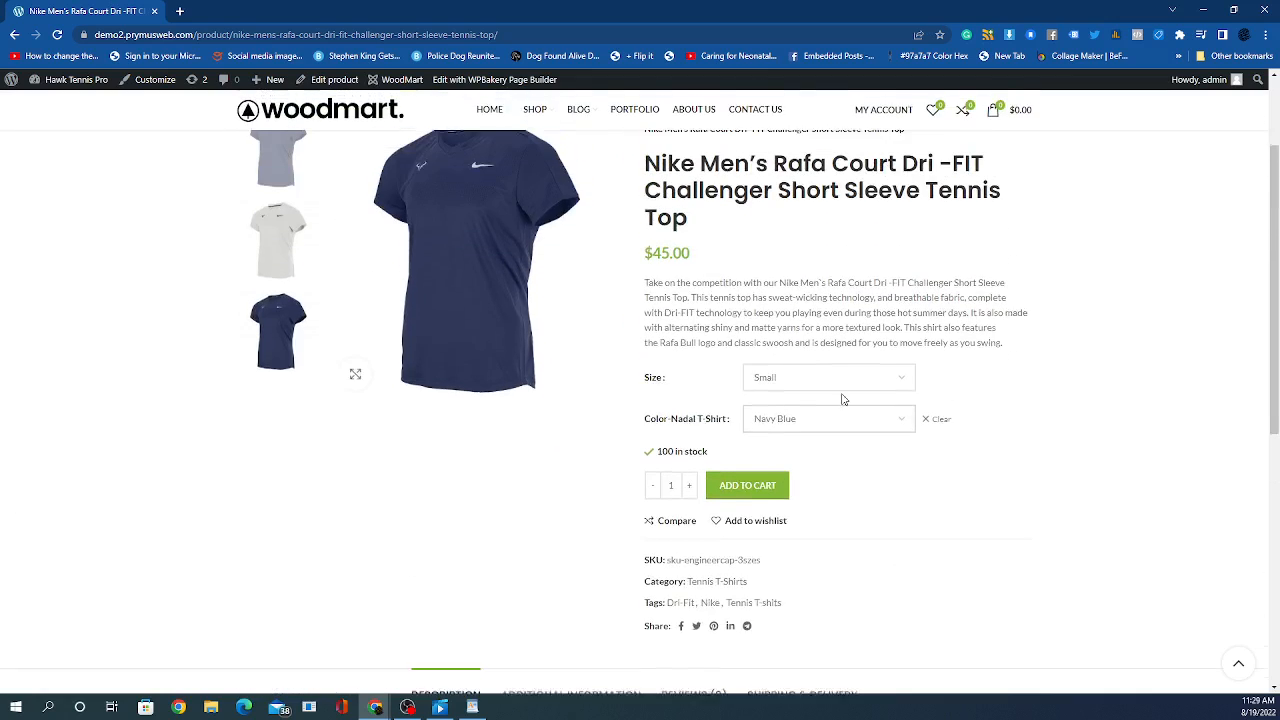
Step: Select the Extra Large size in Grey for the tennis top
click(836, 392)
click(816, 456)
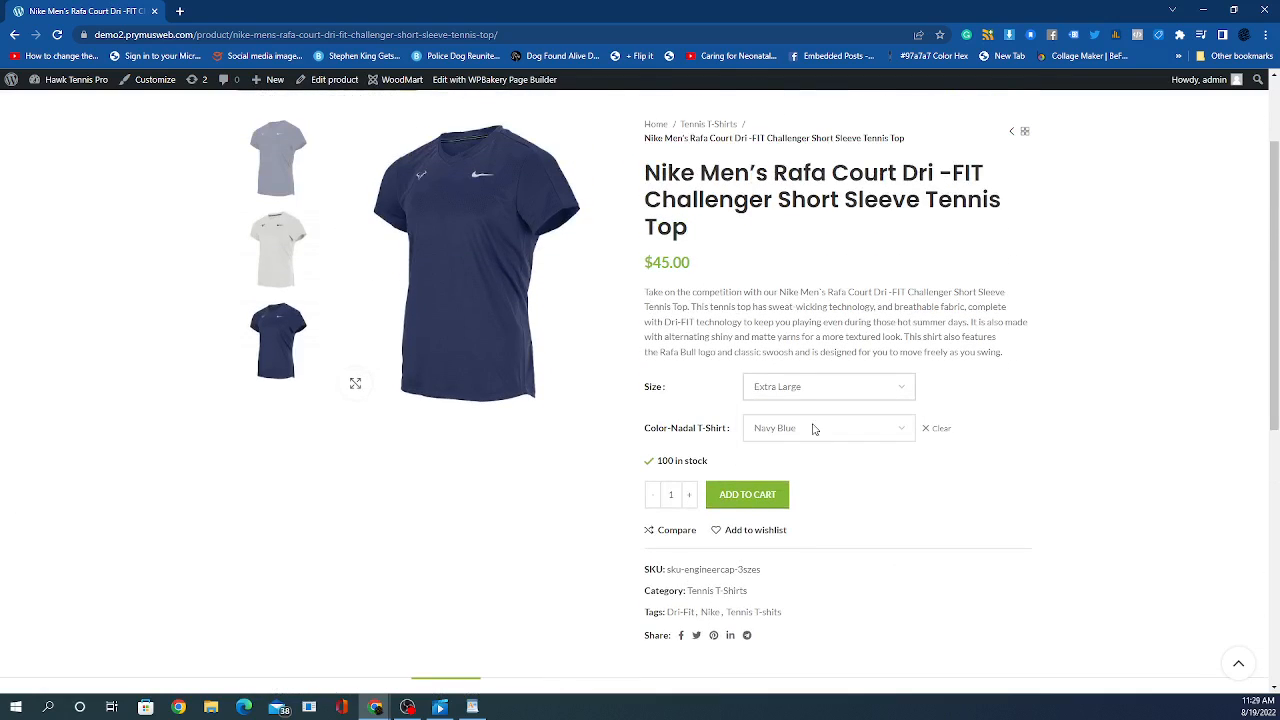
click(792, 428)
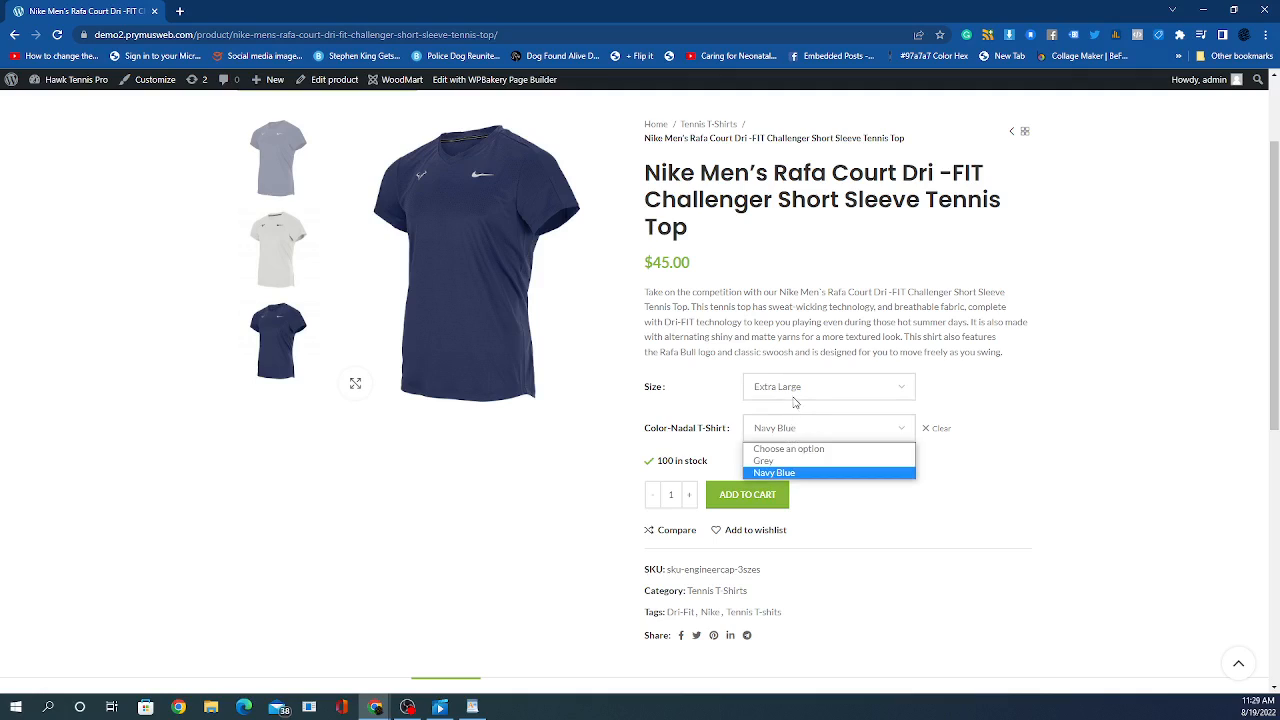
click(795, 464)
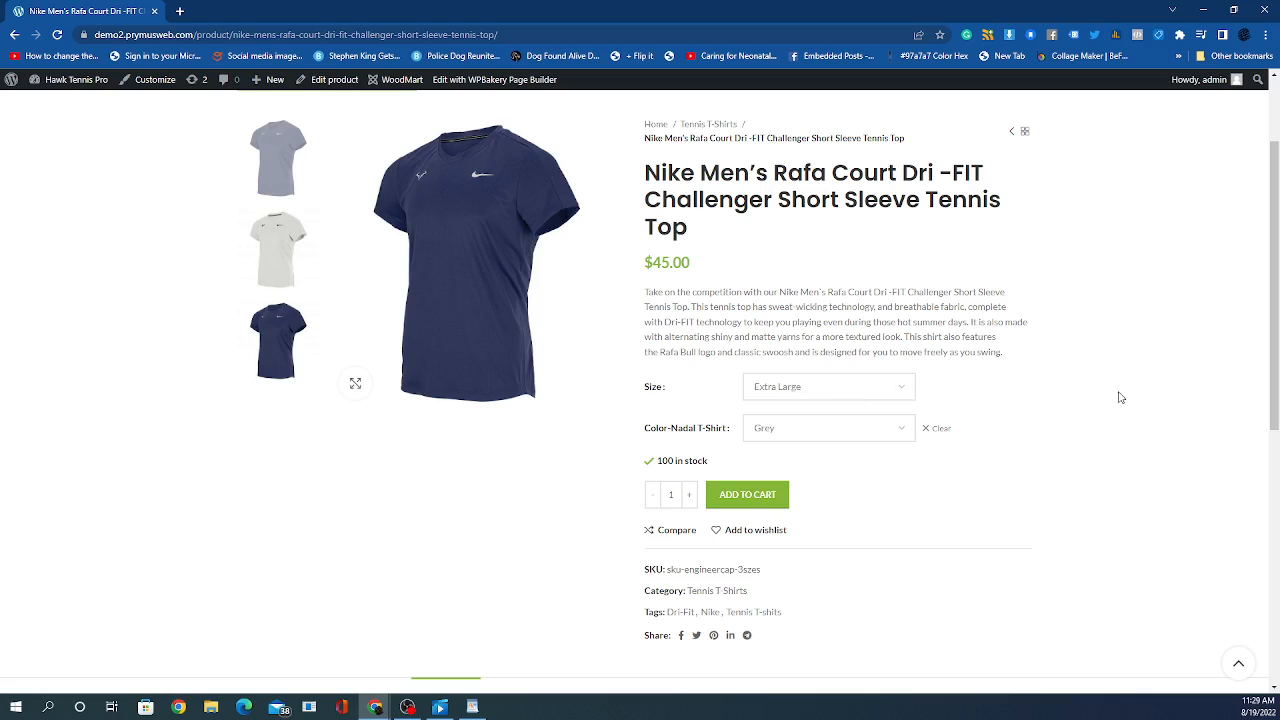
Step: Examine the product's SKU, category, tags and the full description with its technical benefits, materials, fit, sizes and colors
scroll(1053, 404, down, 2)
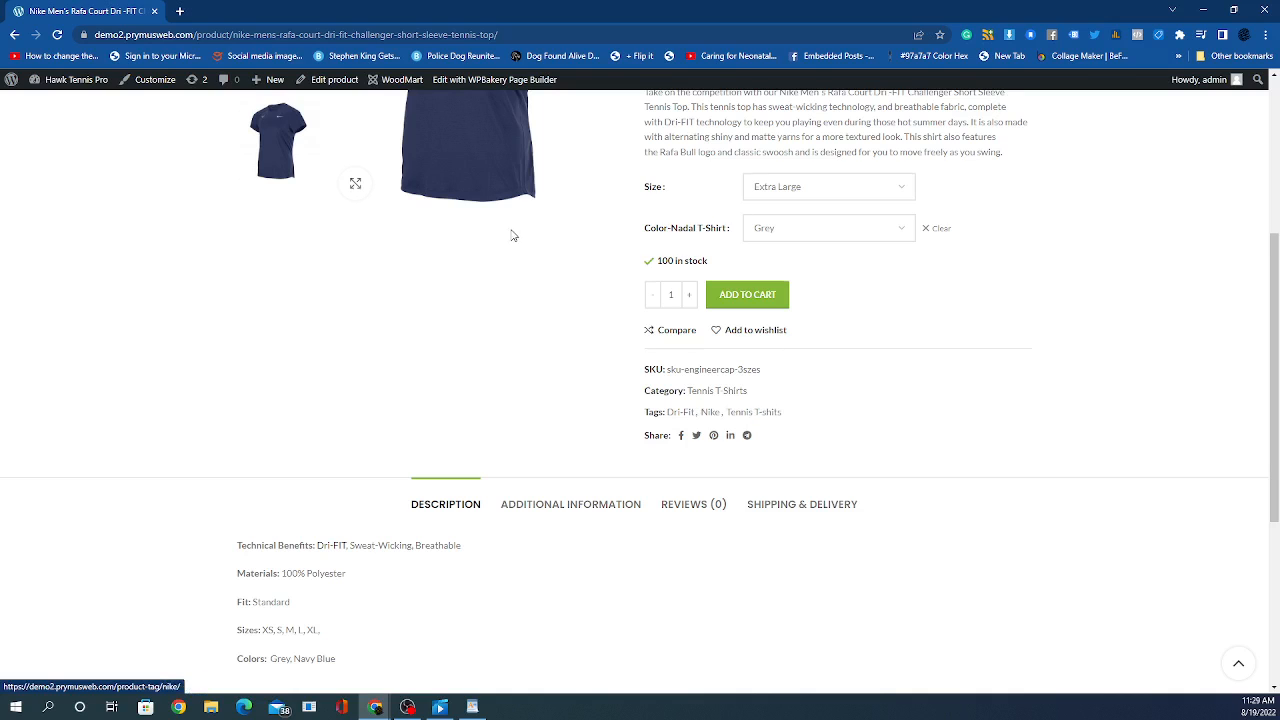
scroll(511, 234, up, 3)
scroll(729, 352, down, 2)
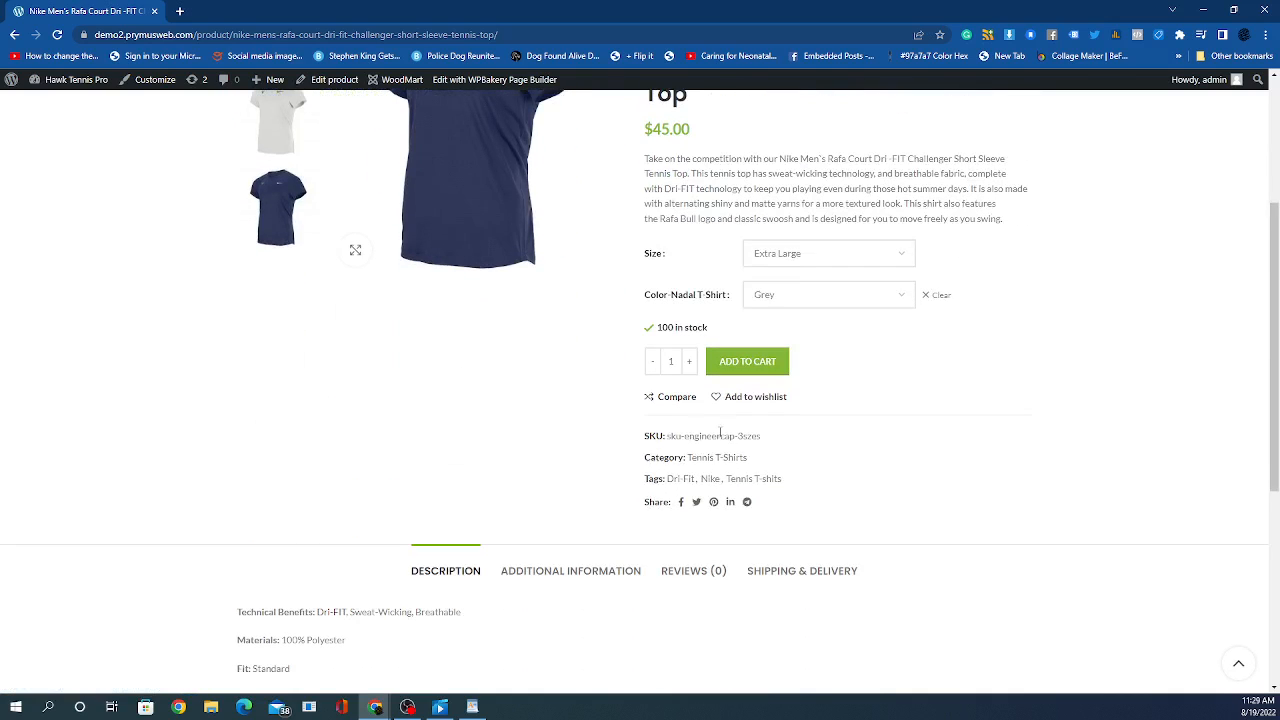
scroll(929, 343, down, 3)
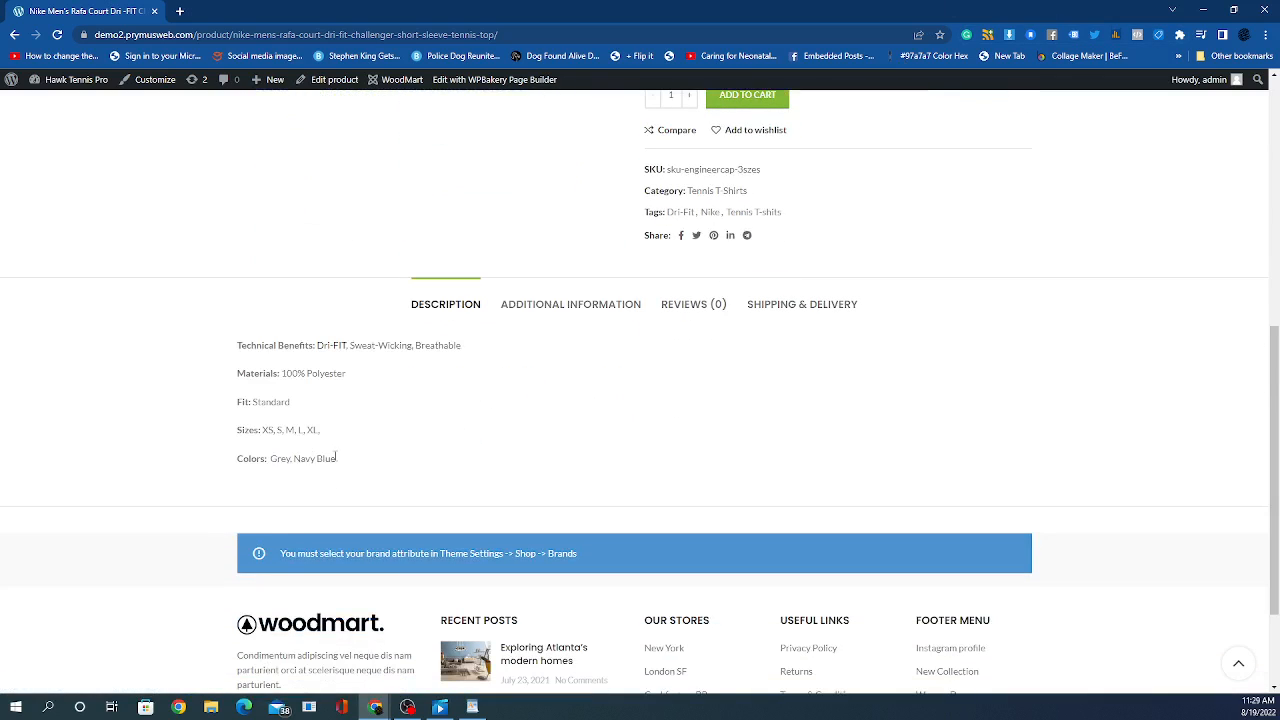
drag(238, 340, 389, 472)
scroll(452, 485, up, 6)
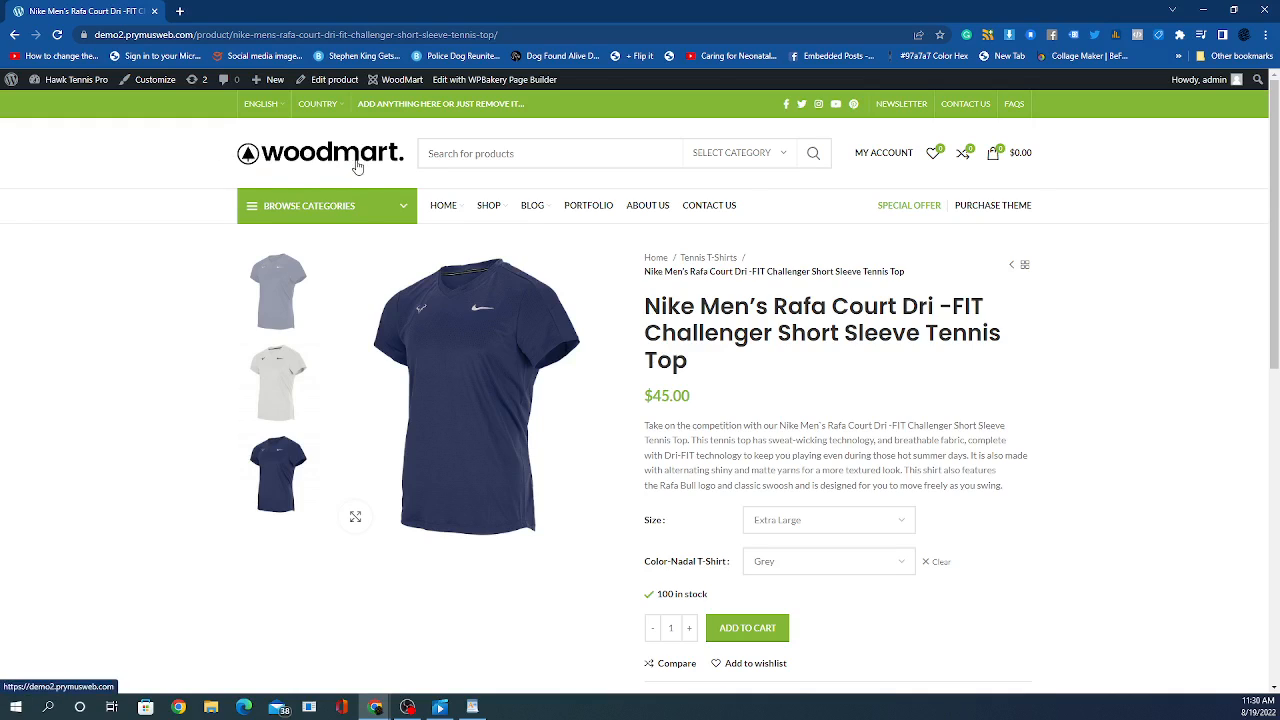
Step: Look over the product page's header, category menu and footer
mouse_move(402, 212)
scroll(436, 371, down, 2)
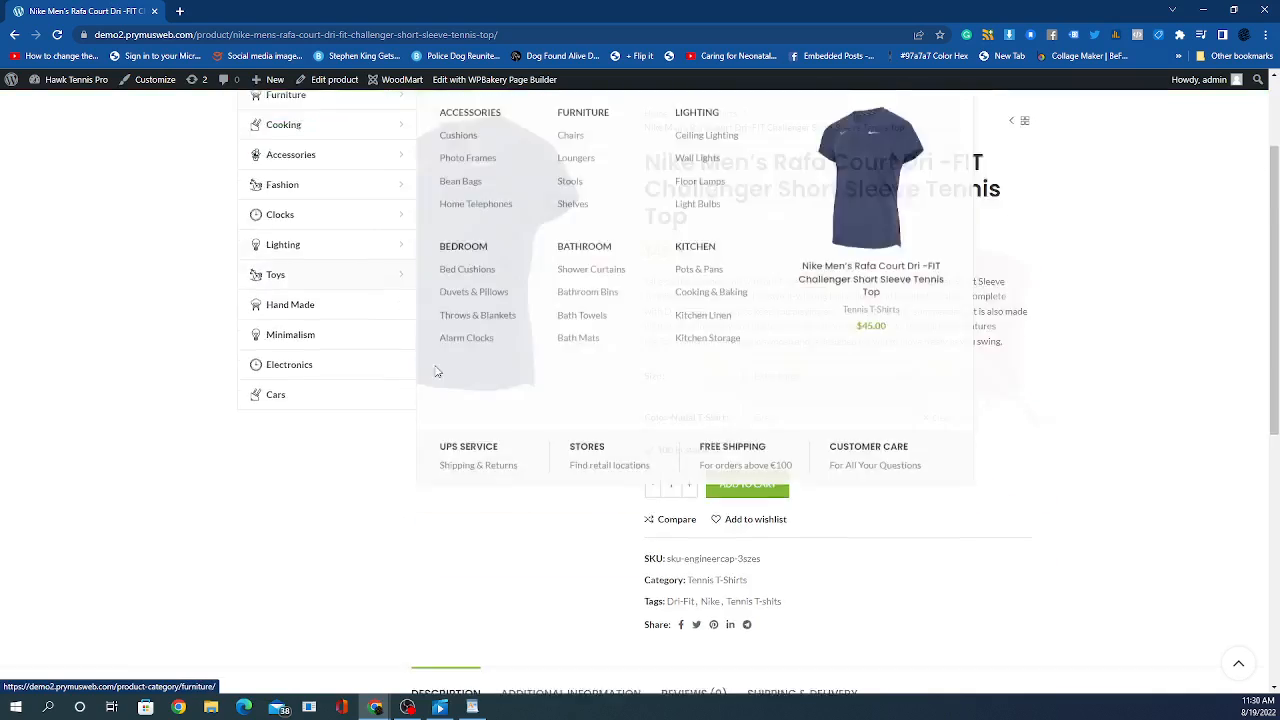
scroll(436, 371, down, 5)
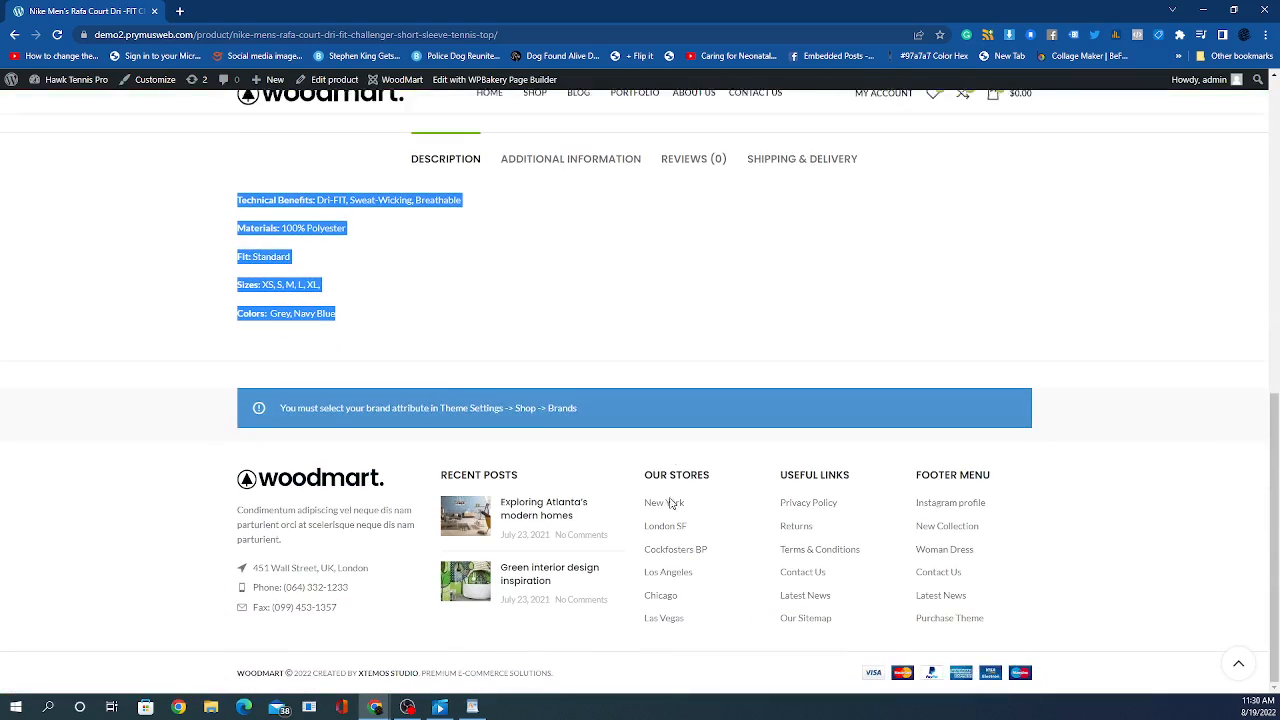
scroll(672, 503, up, 10)
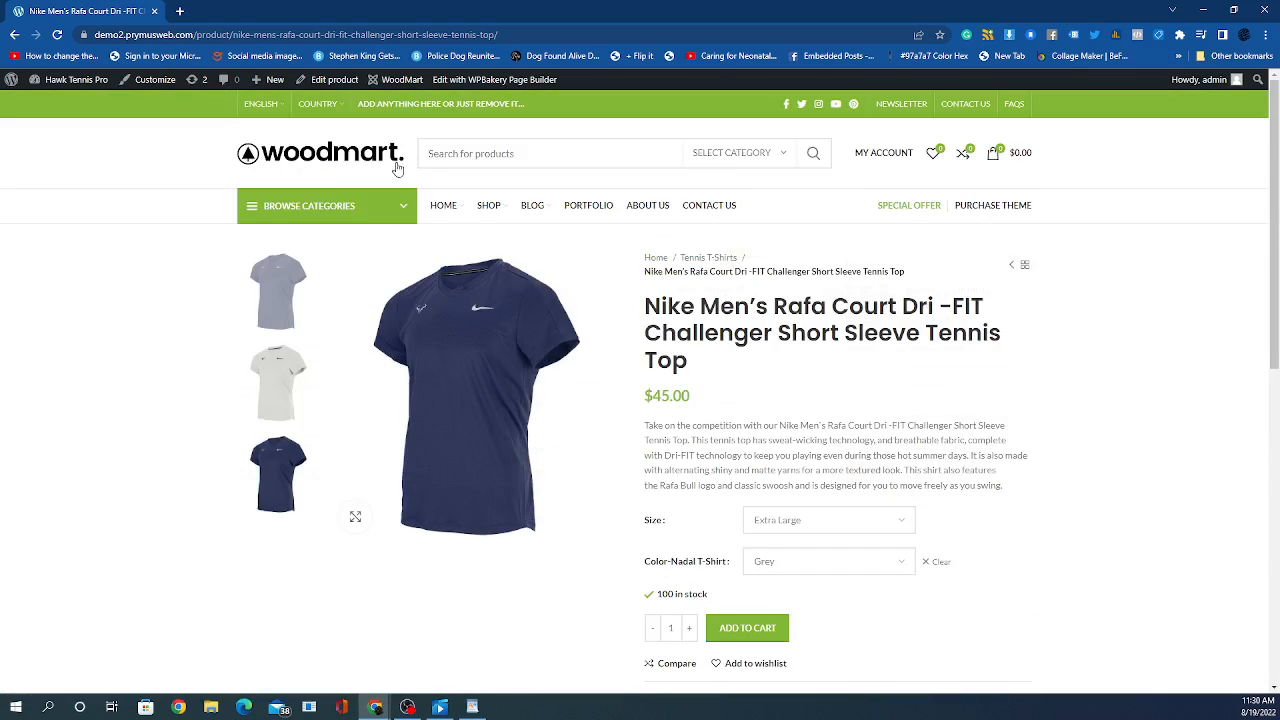
Step: Open the store's home page and look through its sections from the slider to the prebuilt demo layouts
click(320, 150)
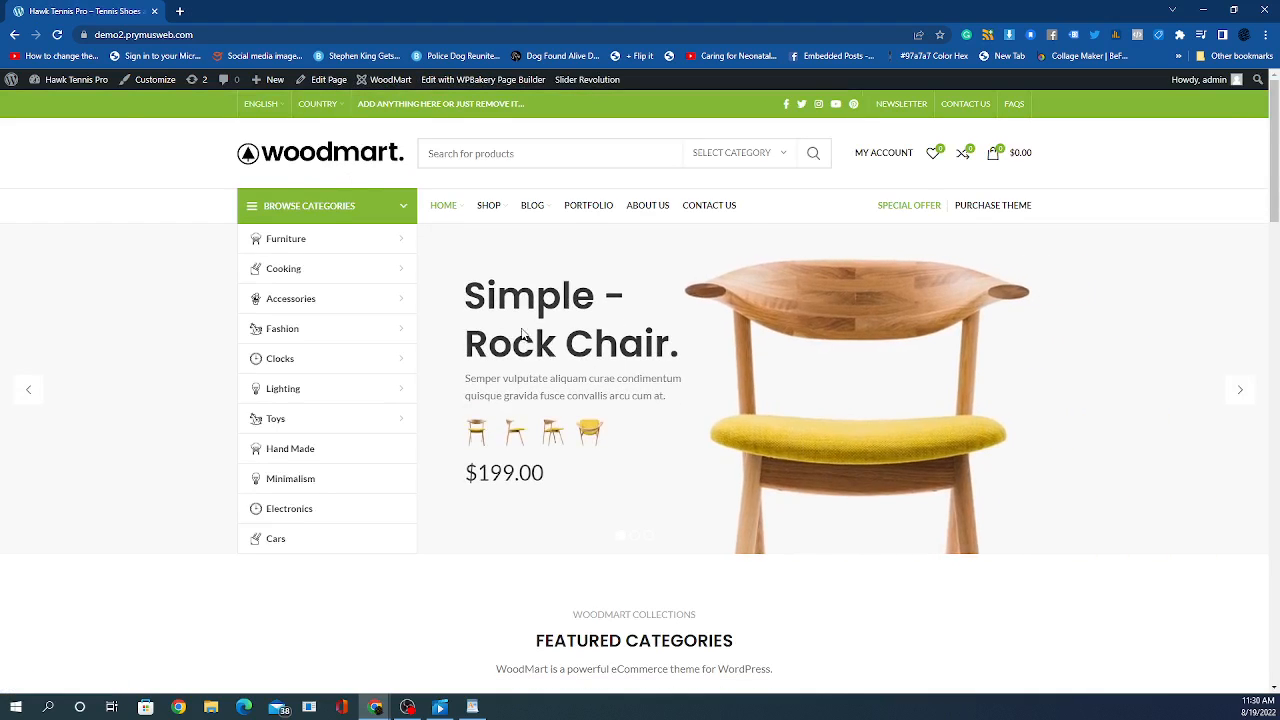
scroll(797, 363, down, 2)
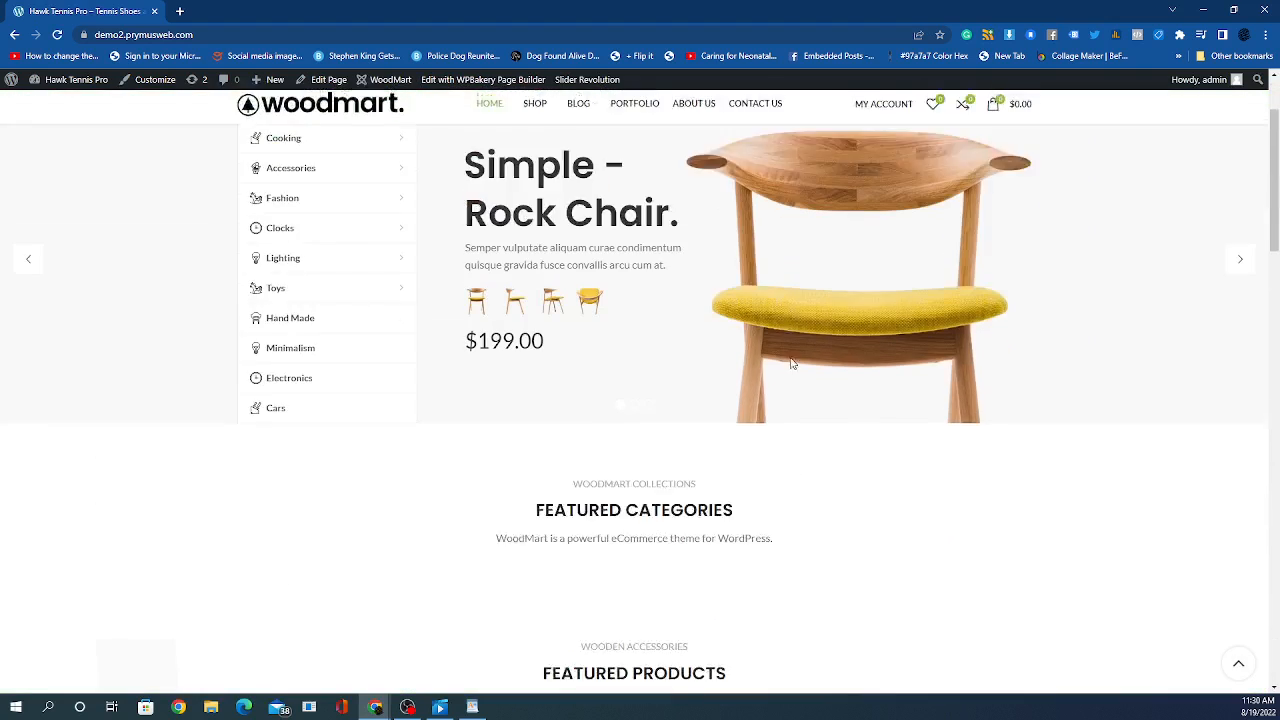
scroll(792, 364, up, 2)
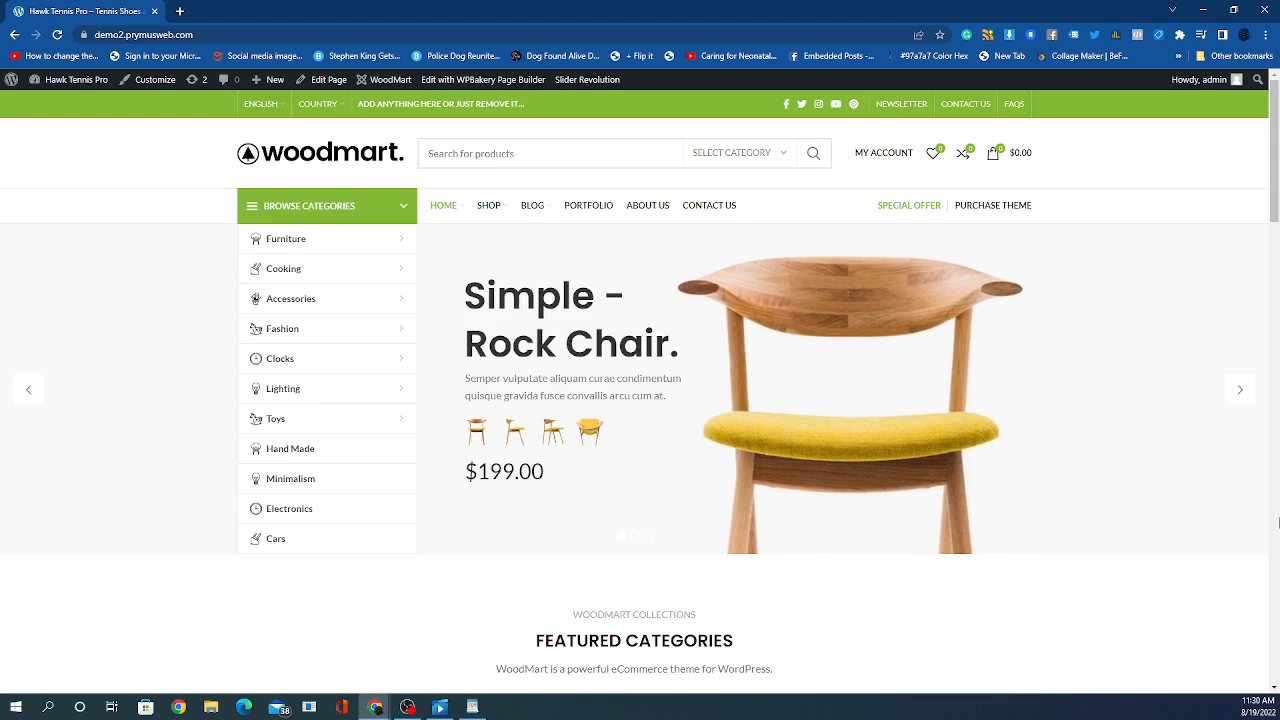
scroll(629, 291, down, 2)
scroll(629, 291, down, 6)
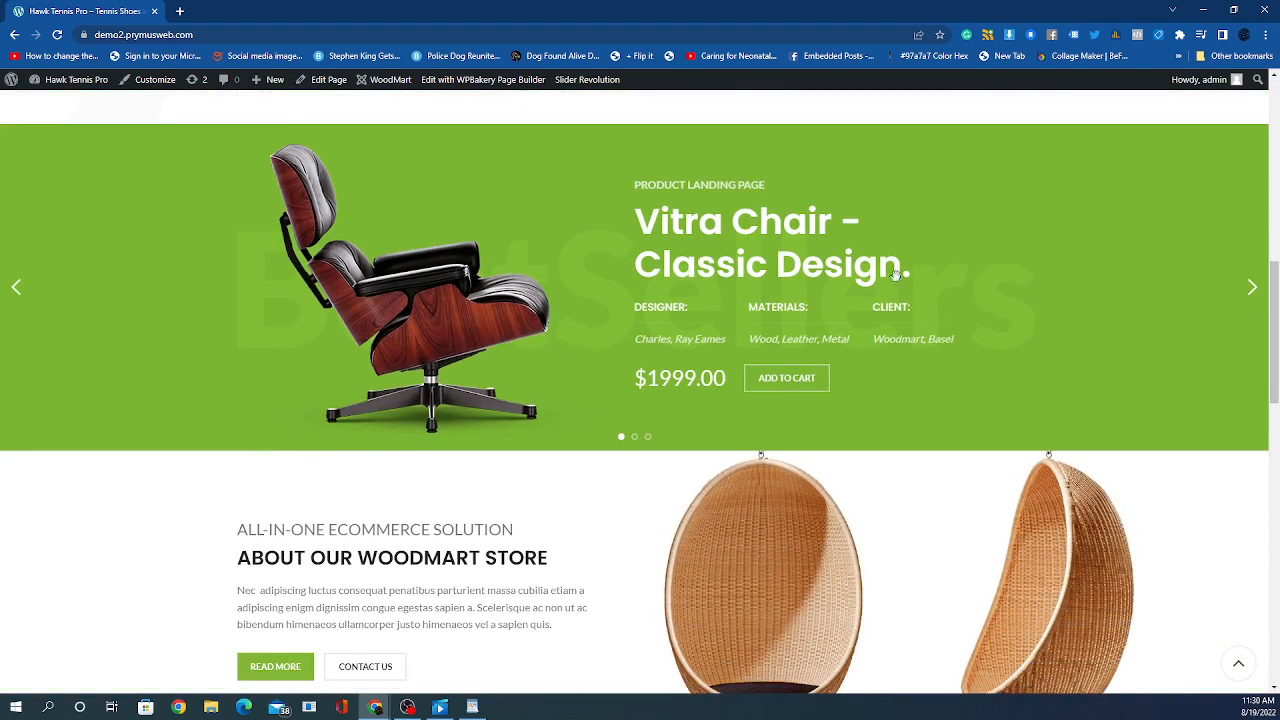
scroll(1000, 268, down, 2)
scroll(940, 407, up, 3)
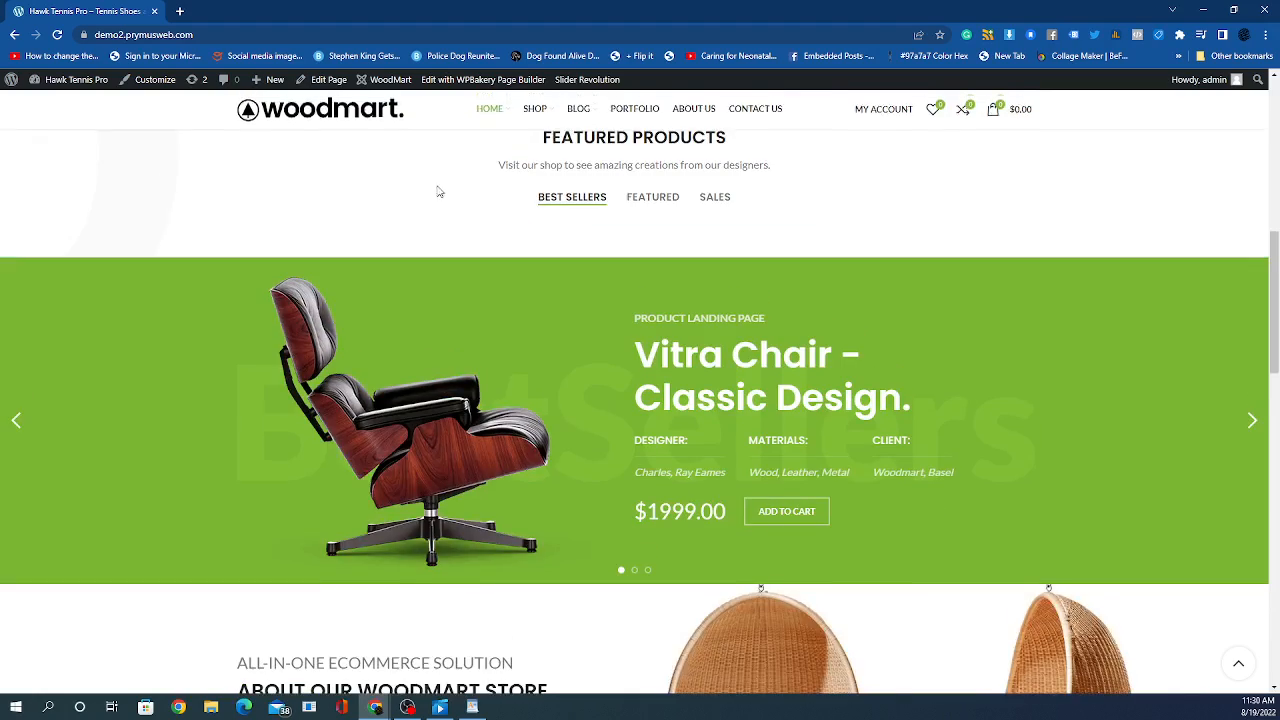
scroll(960, 423, down, 5)
scroll(958, 430, down, 5)
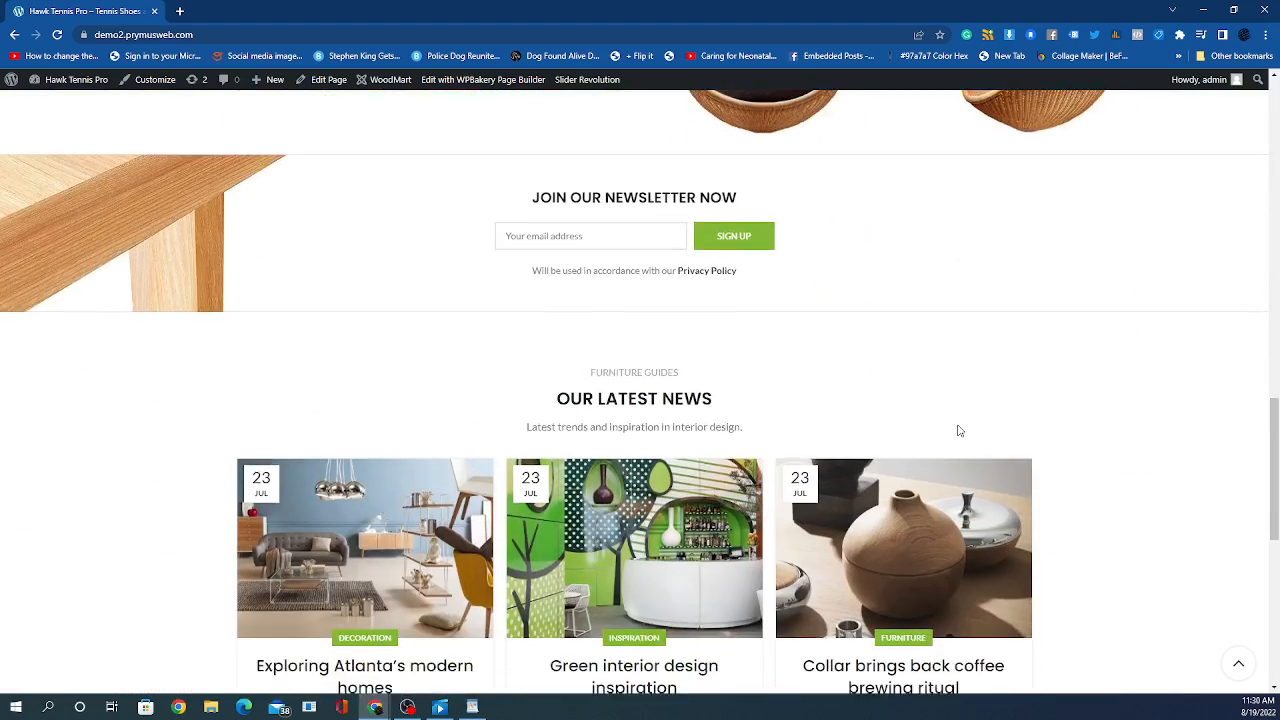
scroll(957, 437, down, 3)
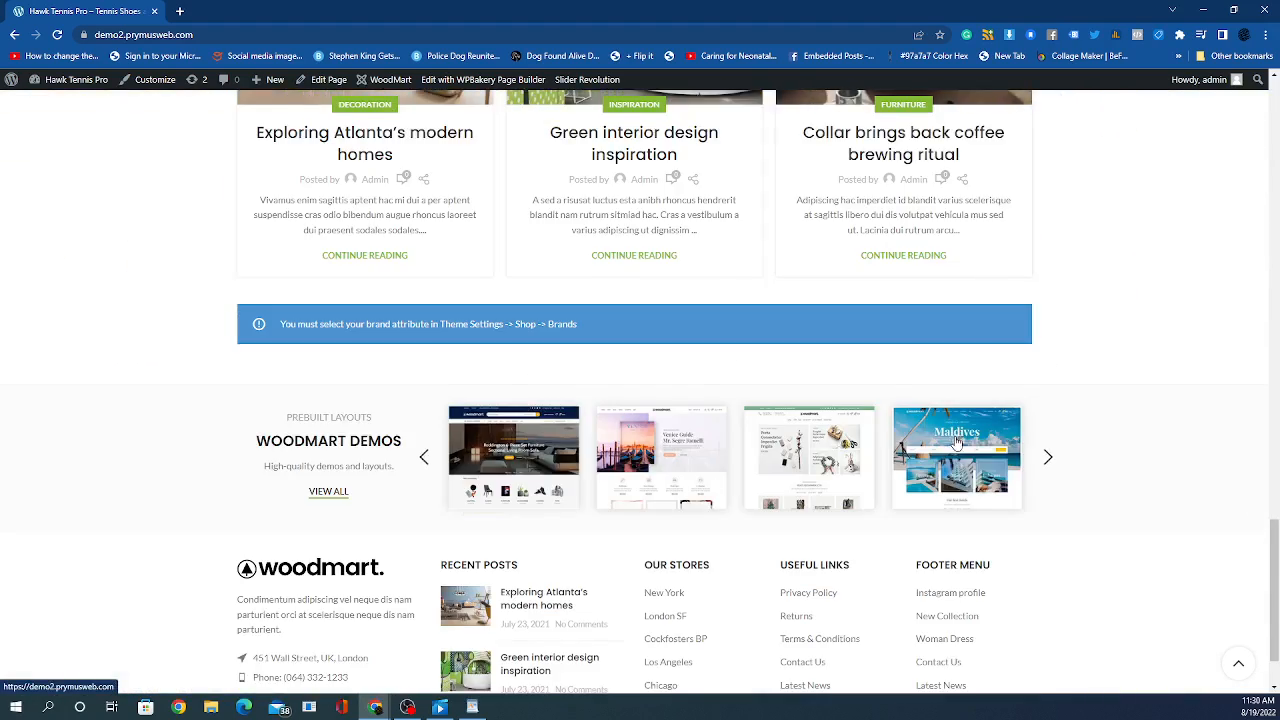
scroll(958, 438, up, 3)
scroll(975, 470, up, 3)
scroll(975, 470, up, 15)
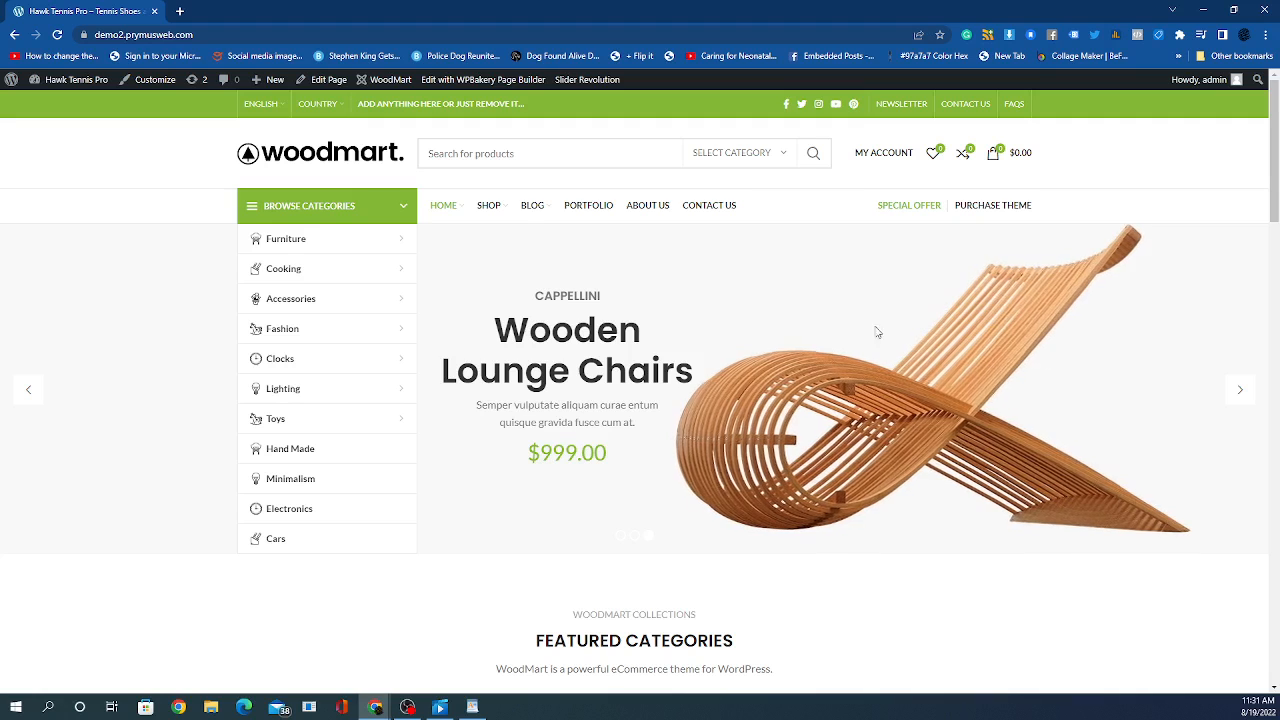
Step: Examine the home page's featured categories, featured products, store introduction, latest news and footer once more
scroll(680, 297, down, 1)
scroll(680, 297, down, 3)
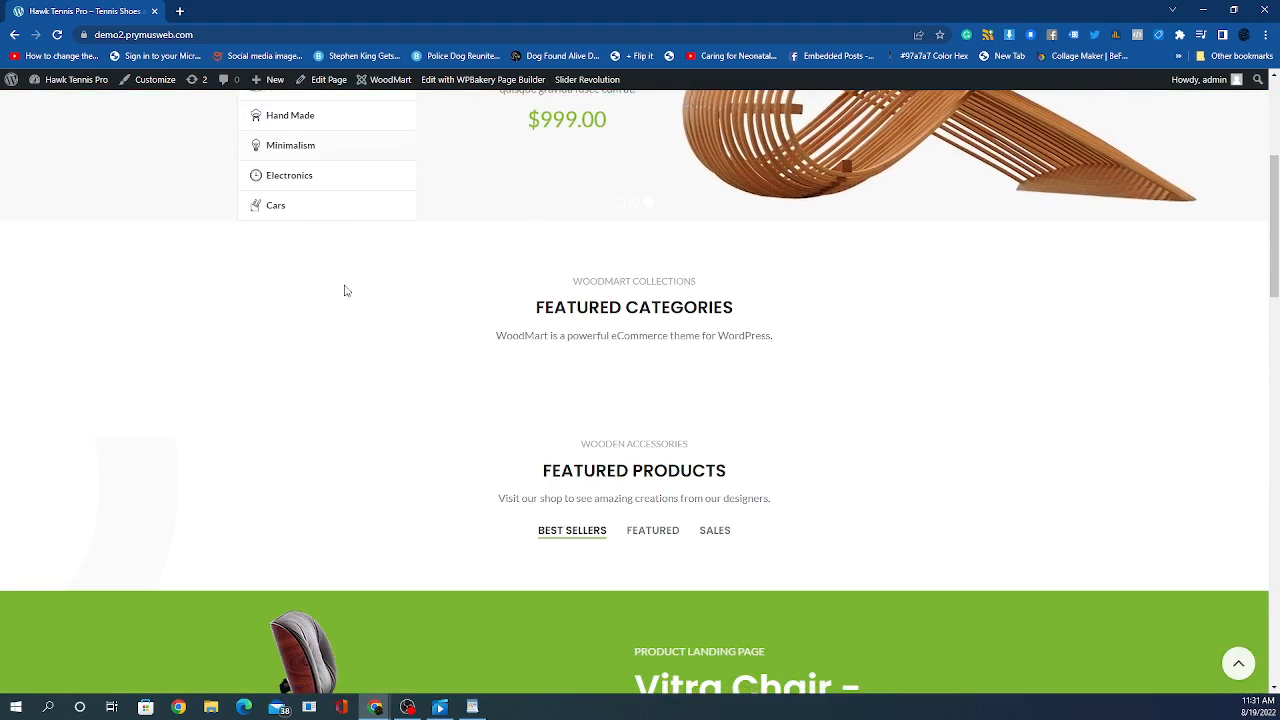
scroll(443, 406, down, 5)
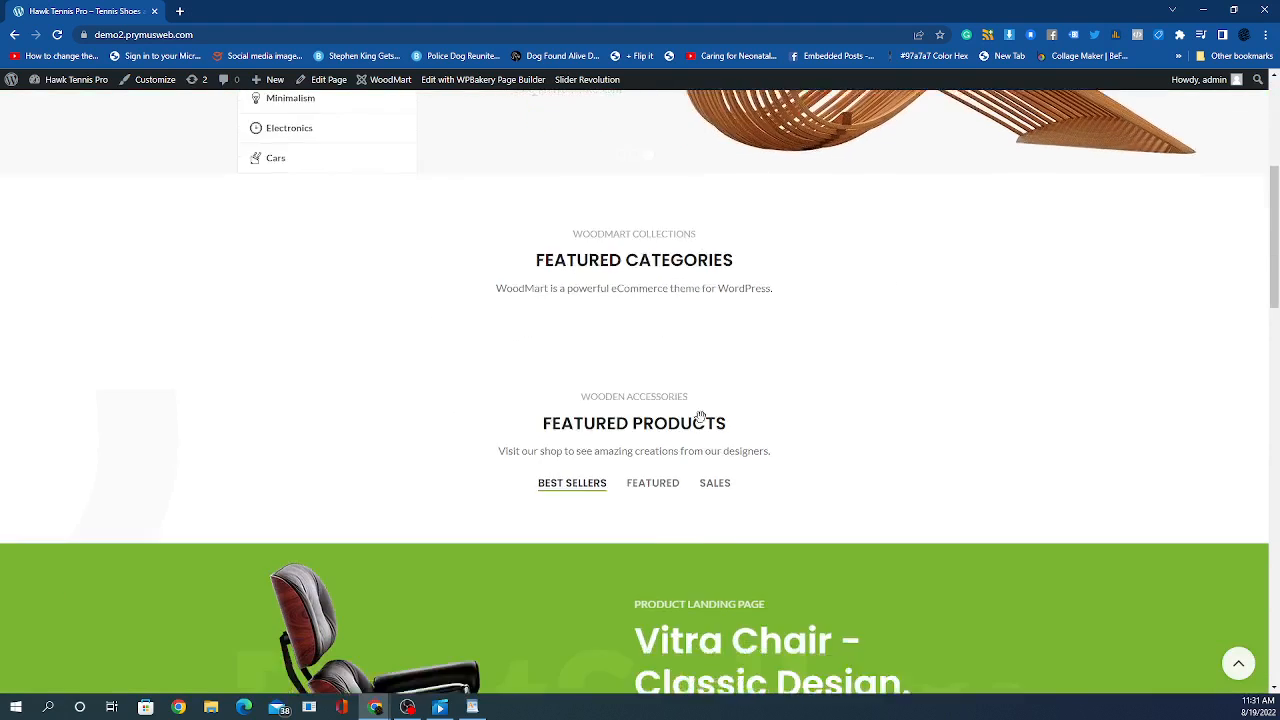
scroll(660, 391, down, 7)
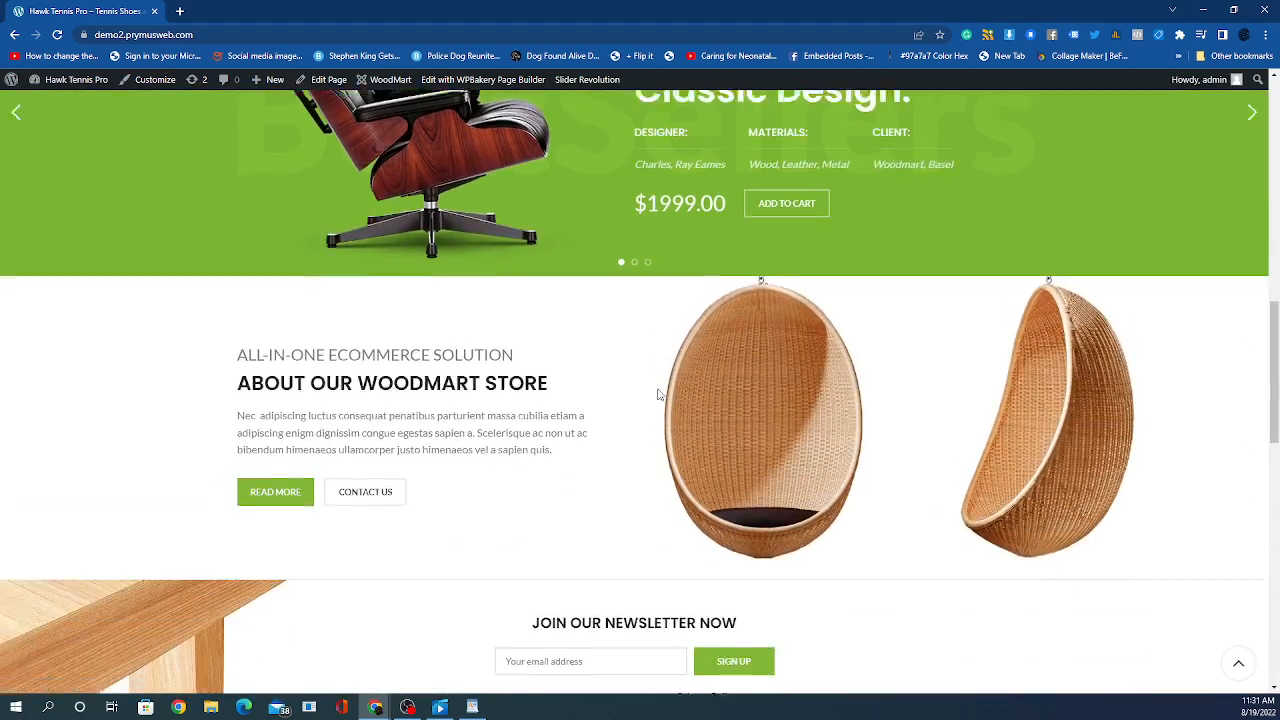
scroll(655, 397, down, 2)
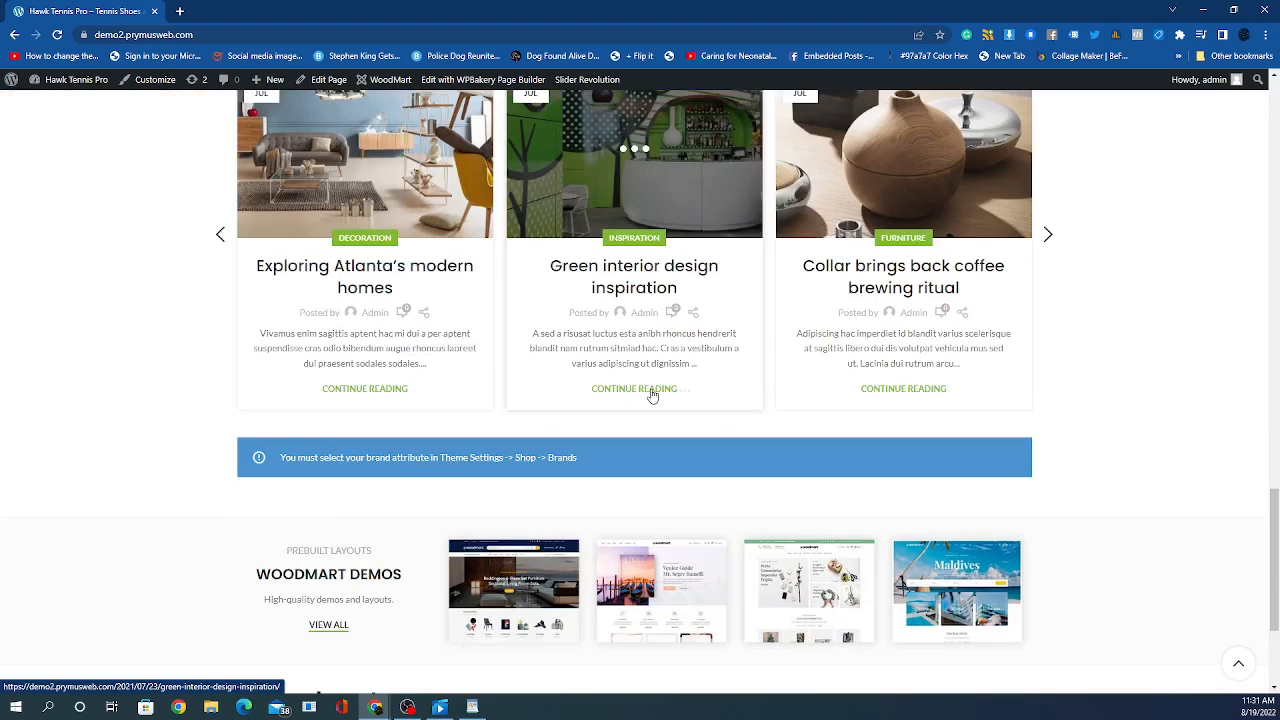
scroll(642, 400, down, 2)
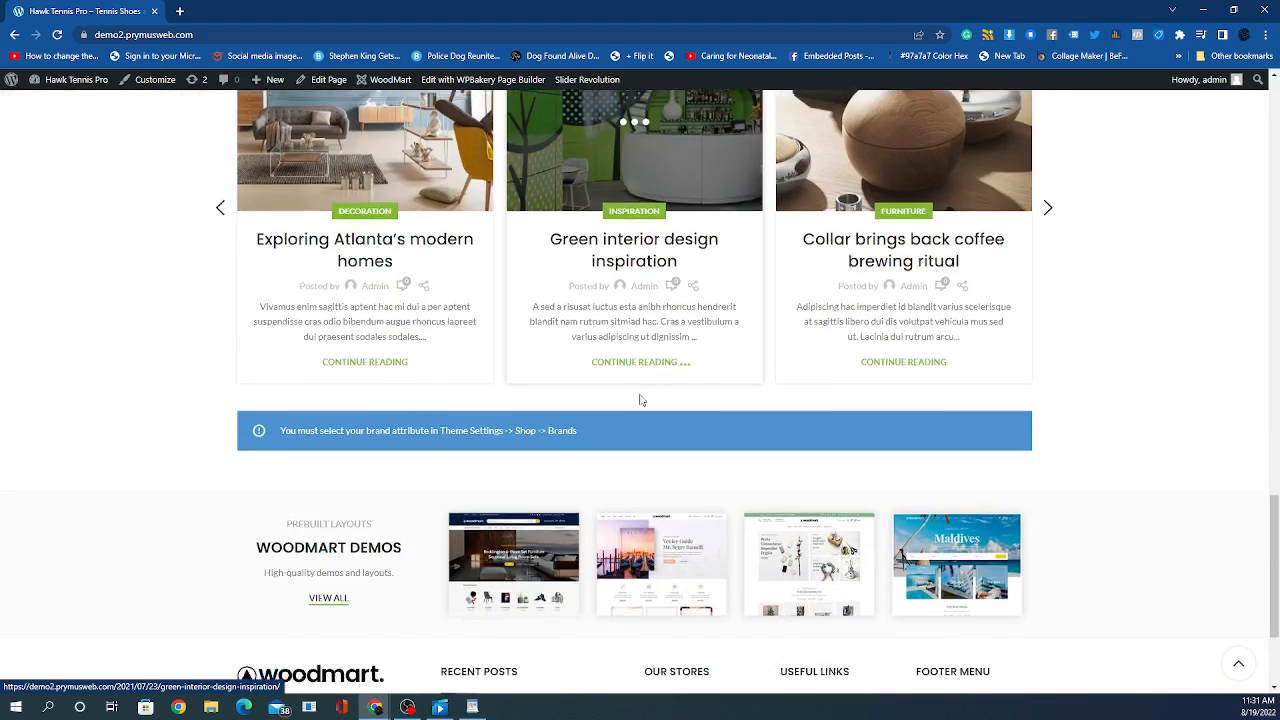
scroll(261, 165, up, 4)
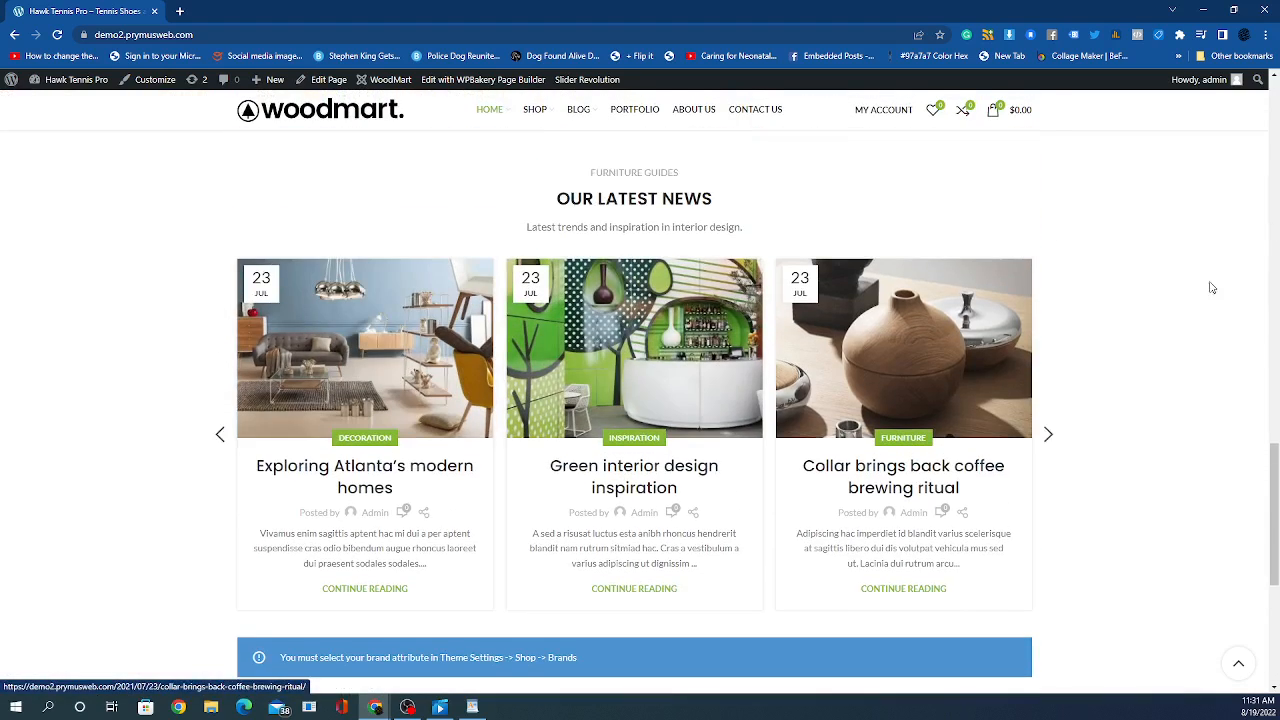
scroll(1072, 380, down, 4)
scroll(871, 466, up, 10)
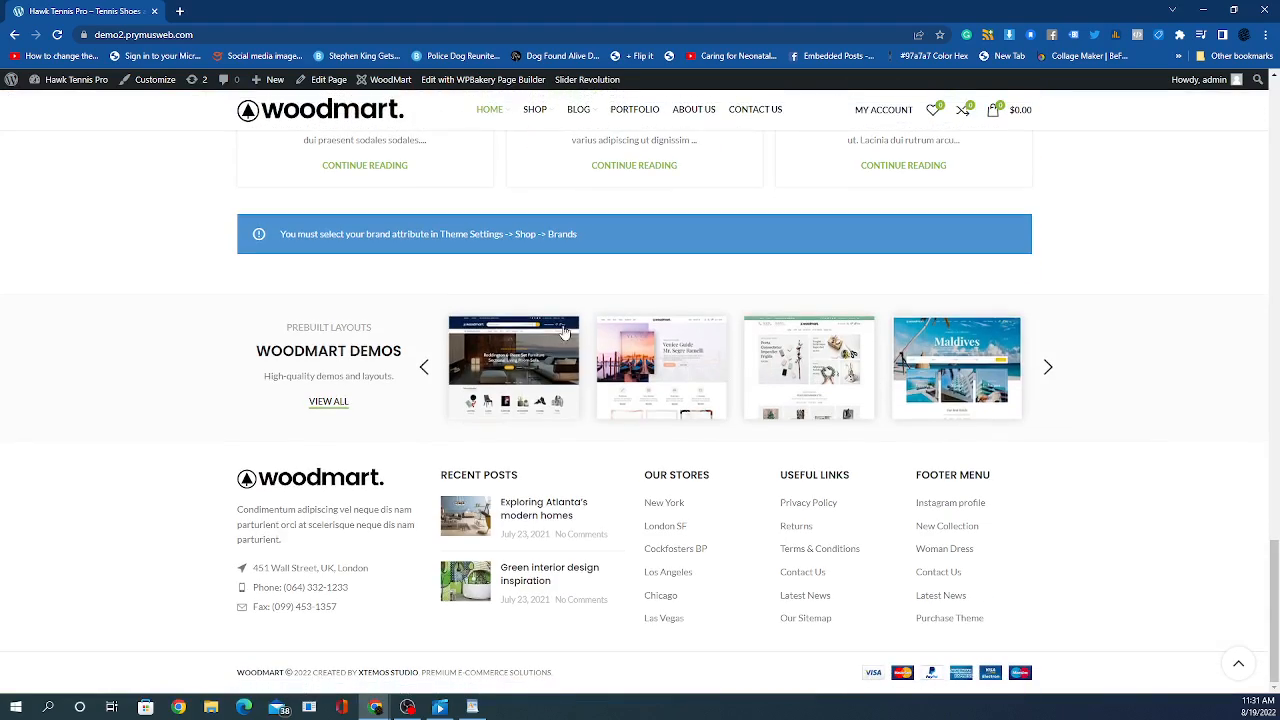
scroll(853, 467, up, 6)
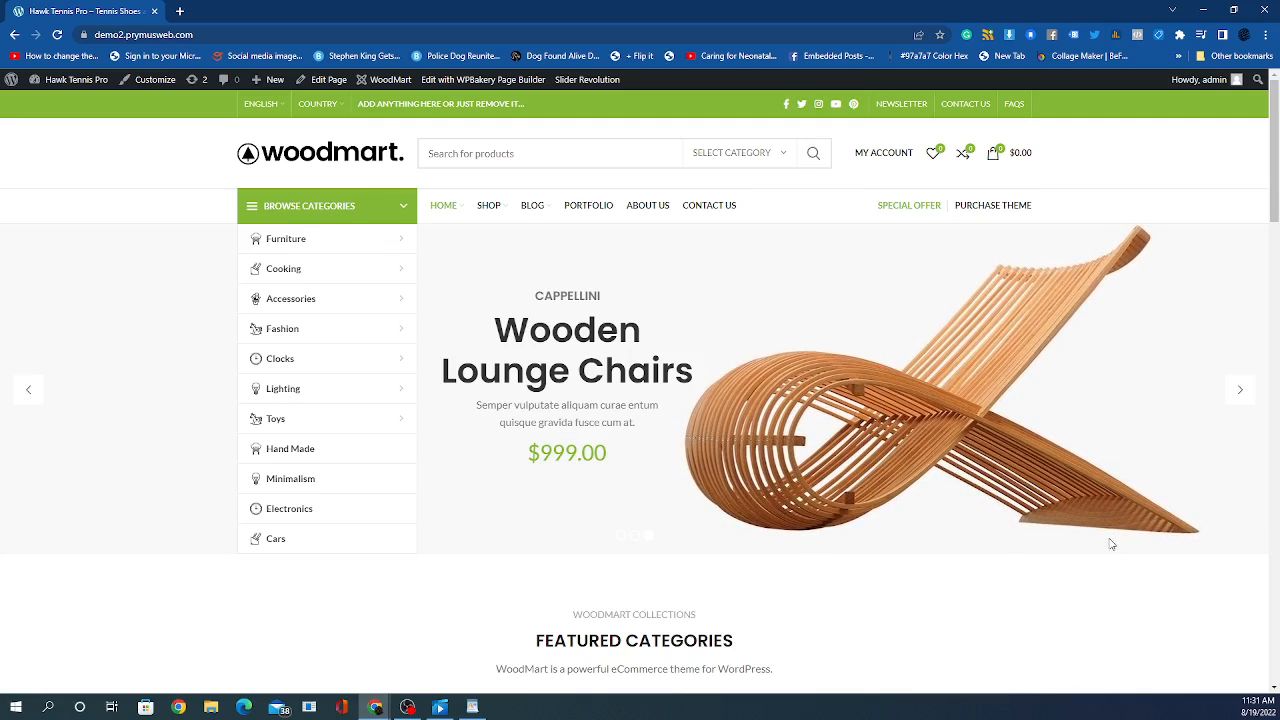
click(405, 708)
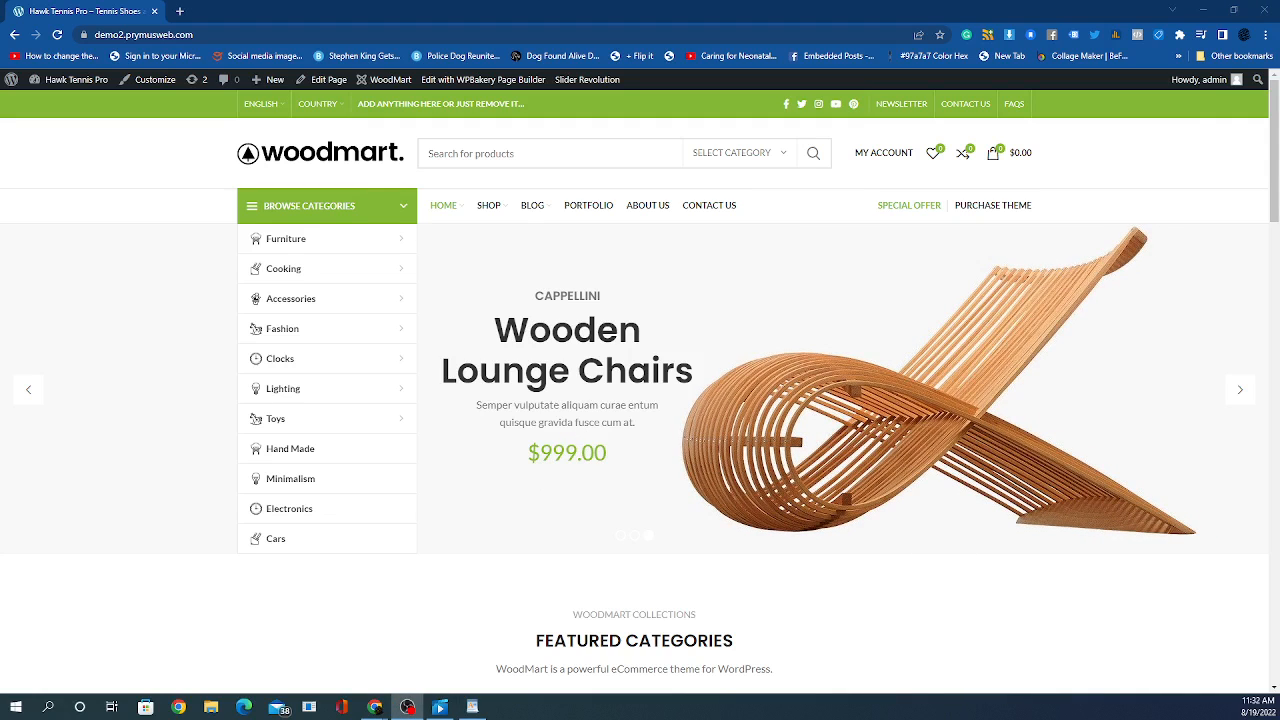